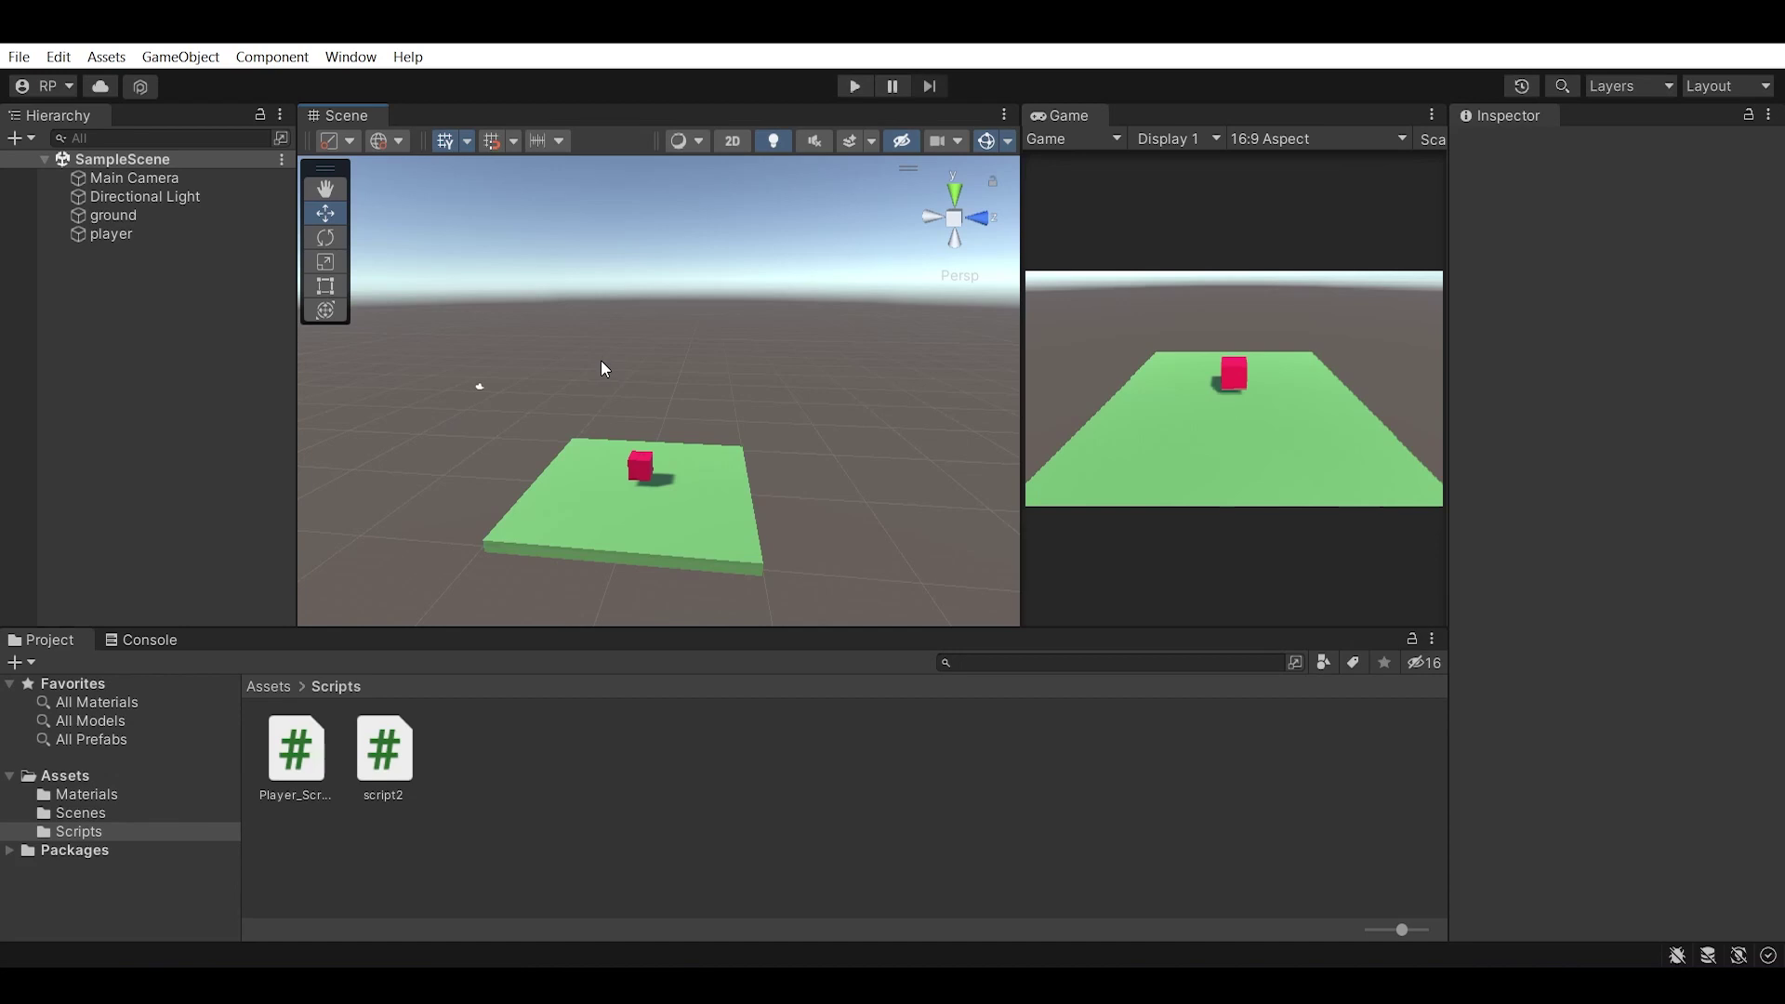
Show the top-level Assets folder with Materials, Scenes and Scripts in the Project tree.
scroll(758, 483, up, 2)
scroll(762, 460, up, 2)
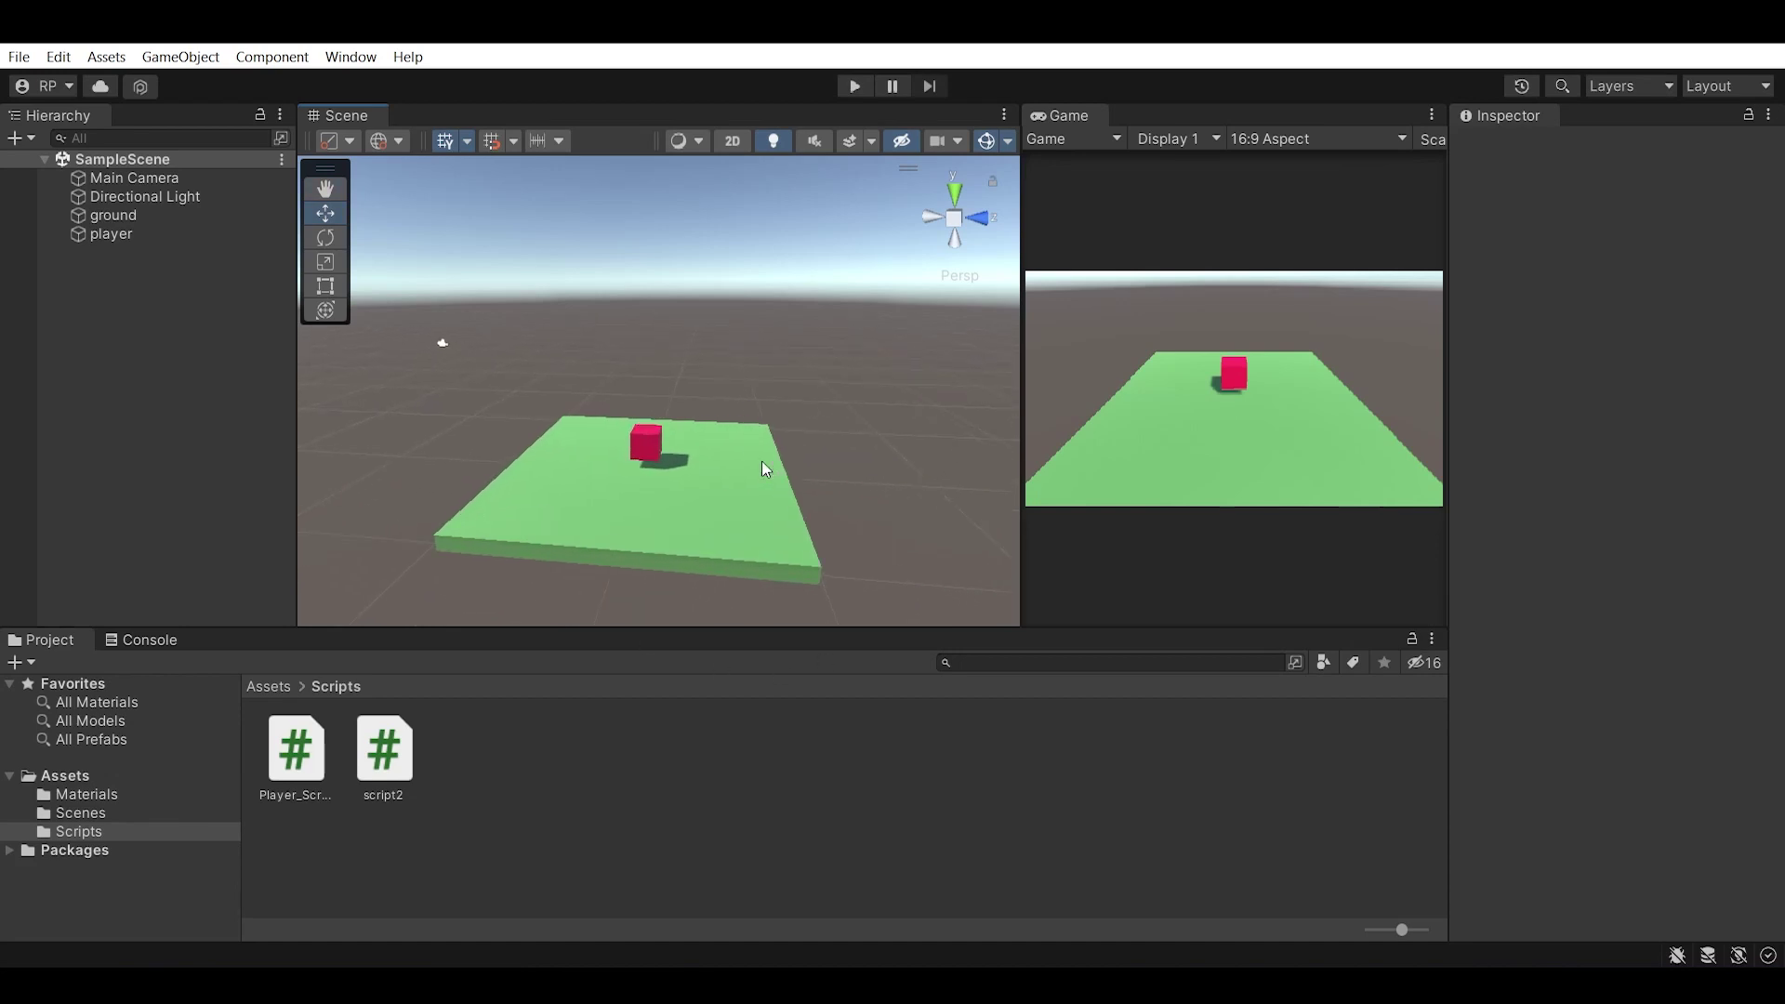
scroll(761, 461, up, 2)
scroll(760, 467, down, 1)
scroll(767, 455, down, 2)
scroll(774, 437, down, 1)
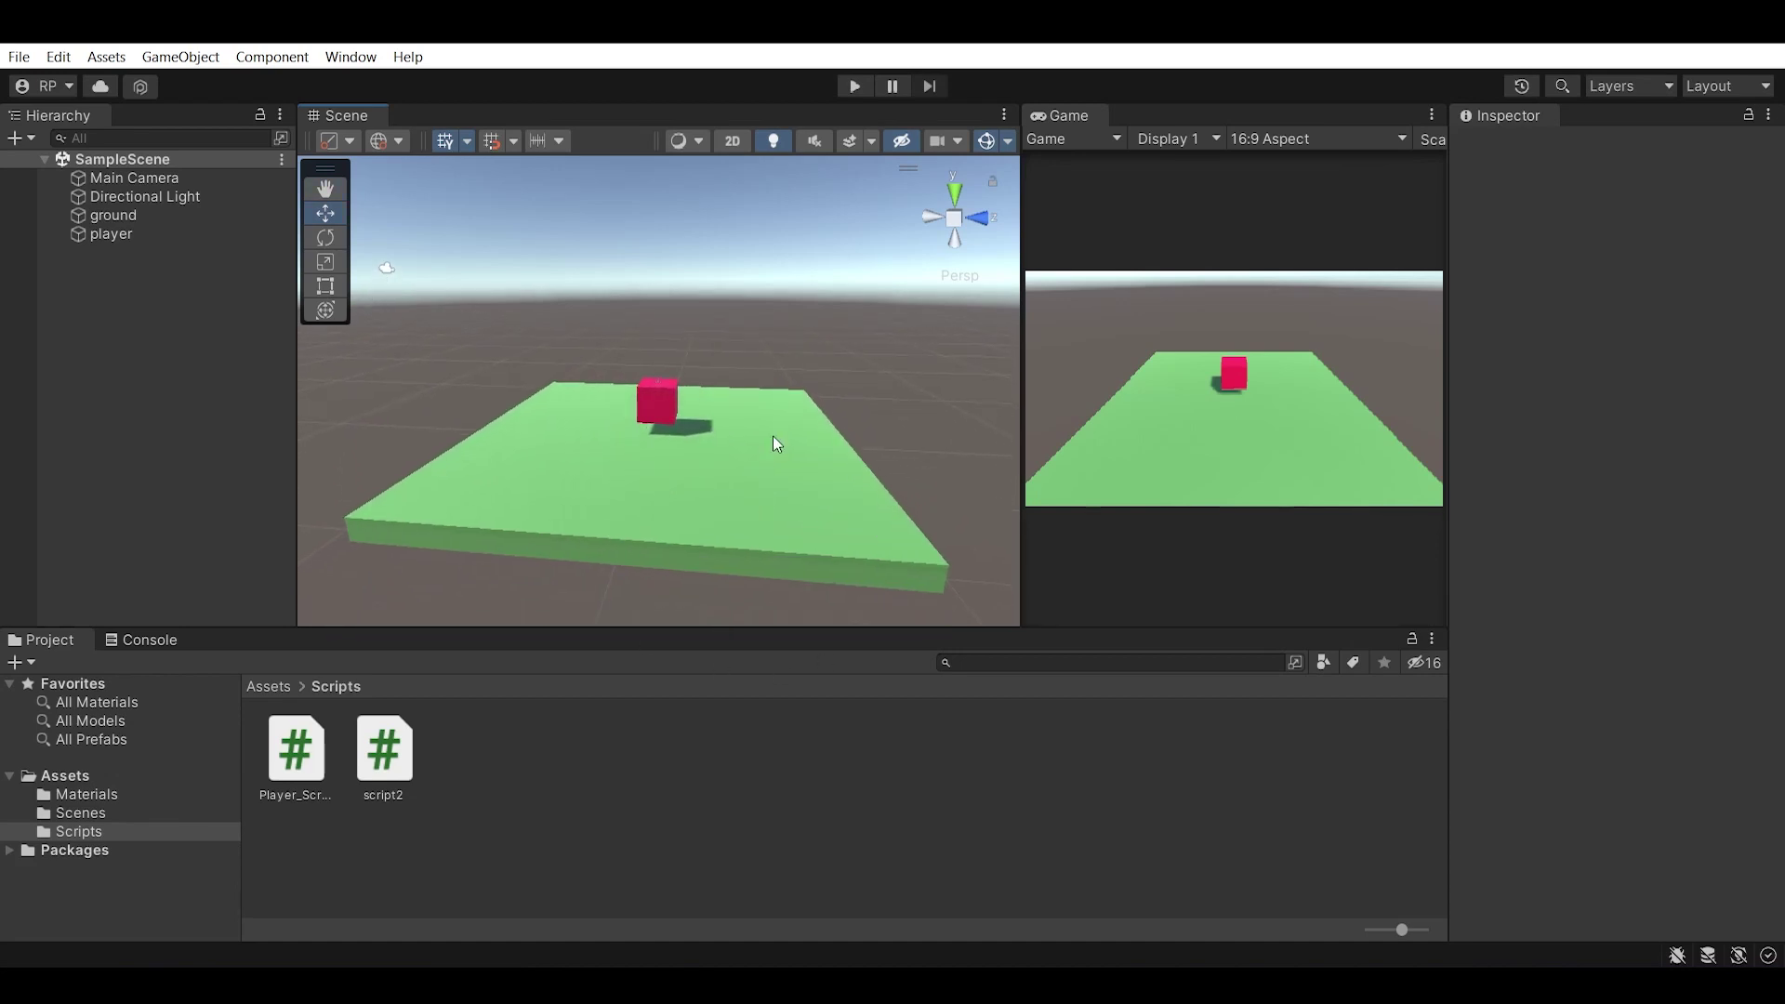
click(273, 689)
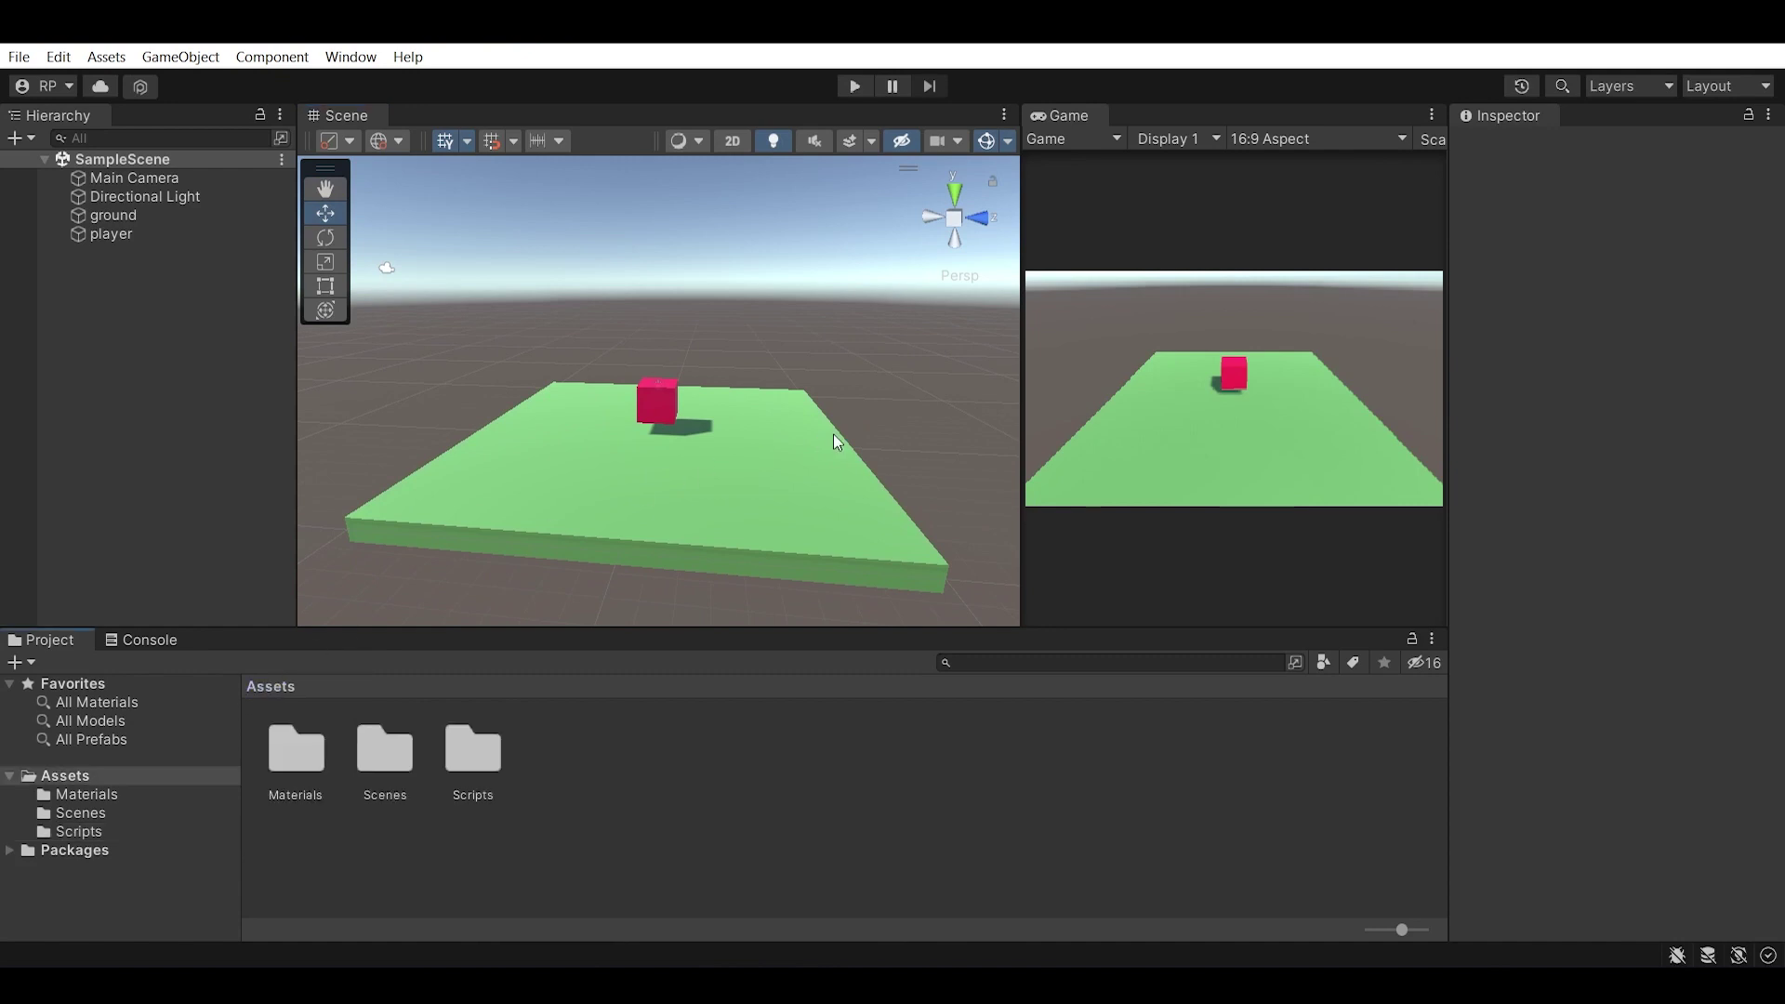
scroll(797, 511, up, 2)
scroll(841, 478, down, 2)
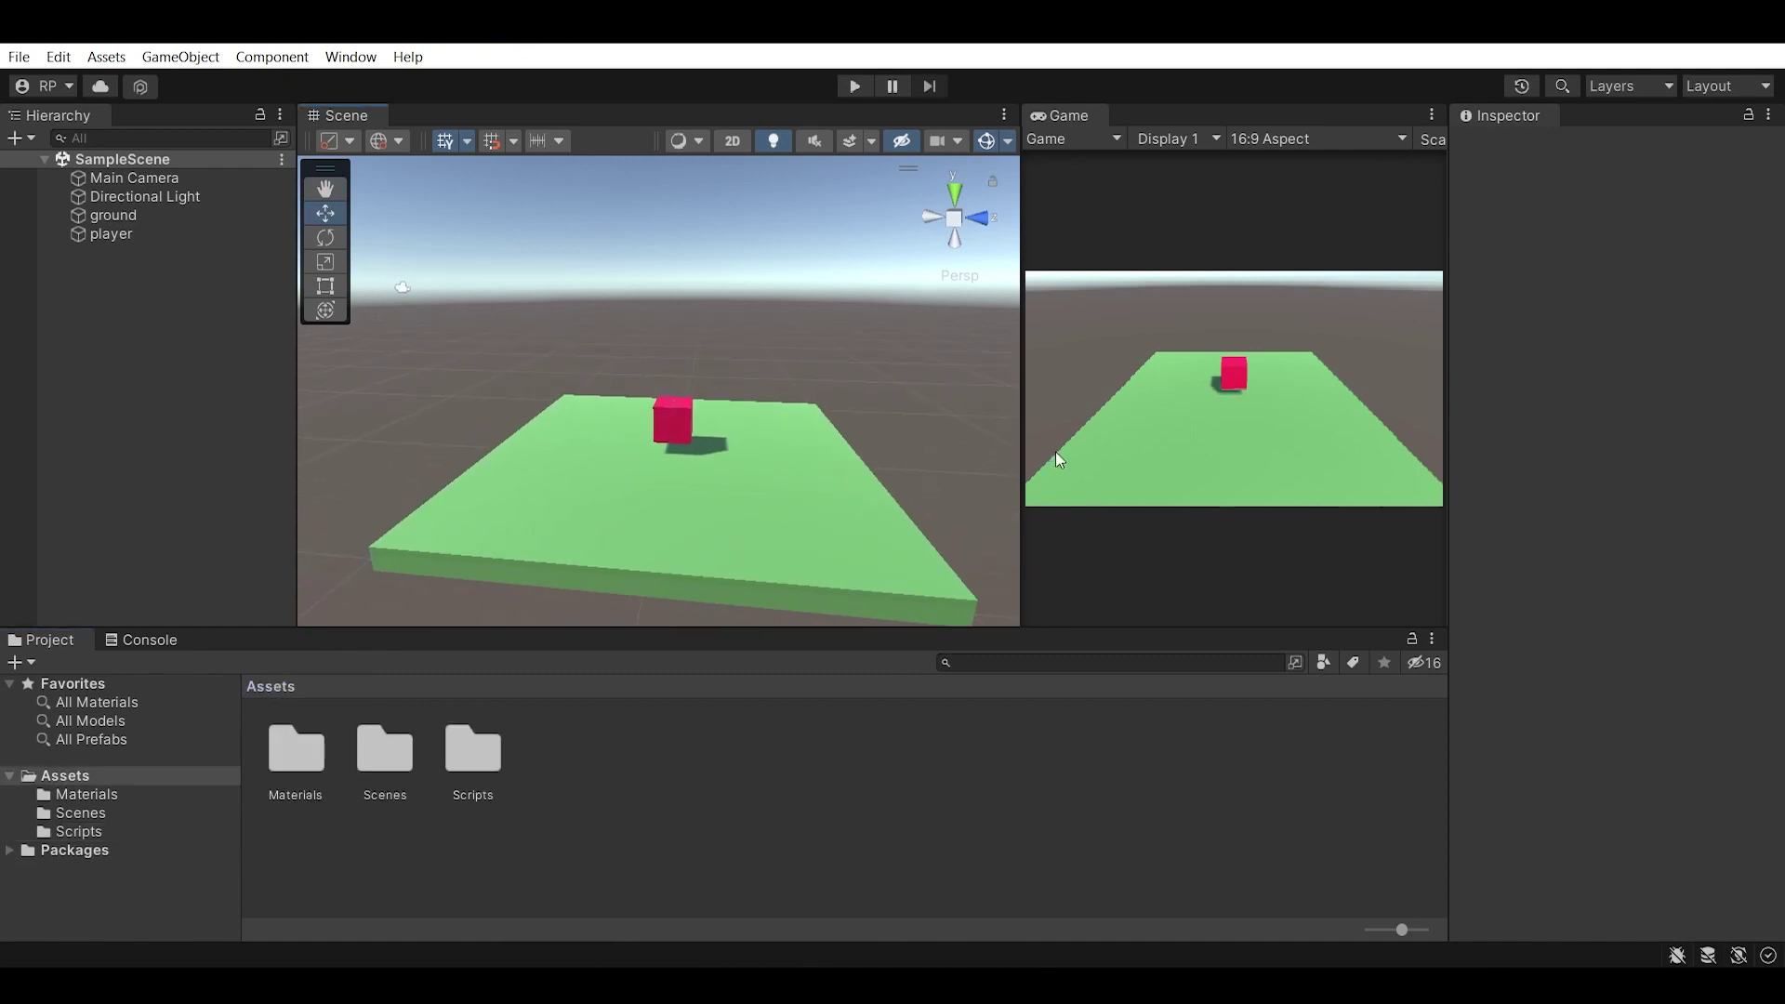
Drag the Scene/Game divider left to give the Game view more width.
drag(1022, 457, 916, 463)
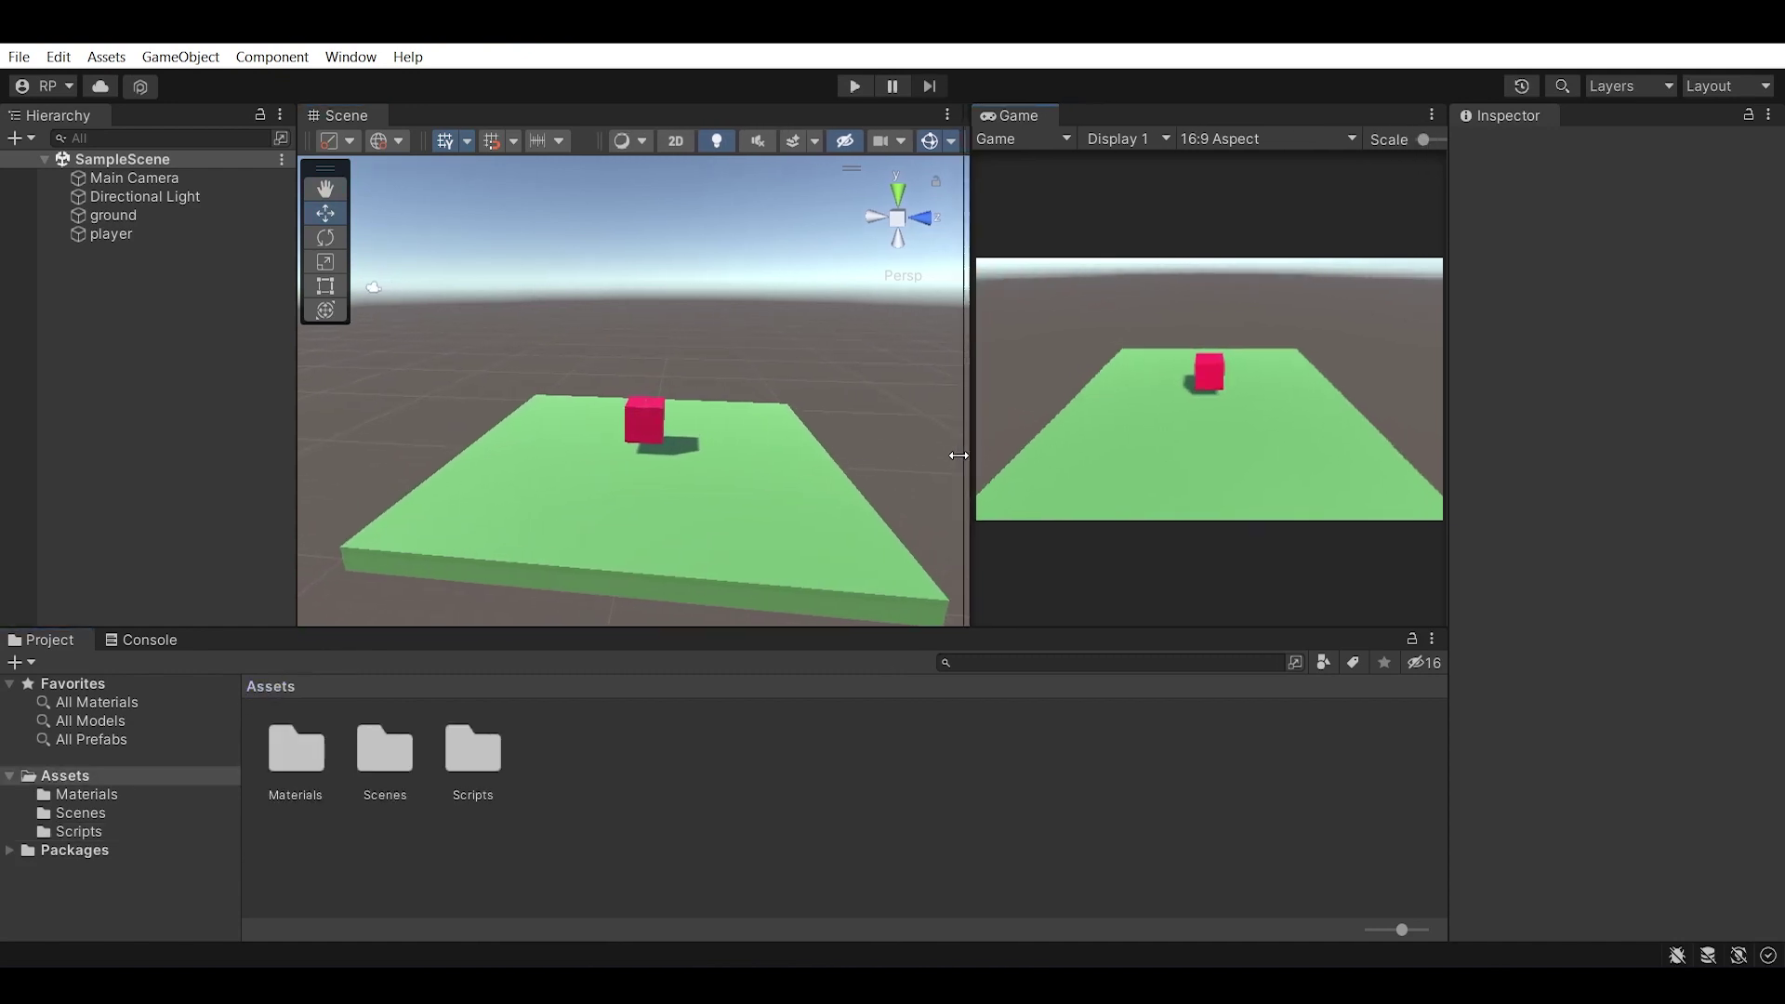
scroll(705, 444, down, 1)
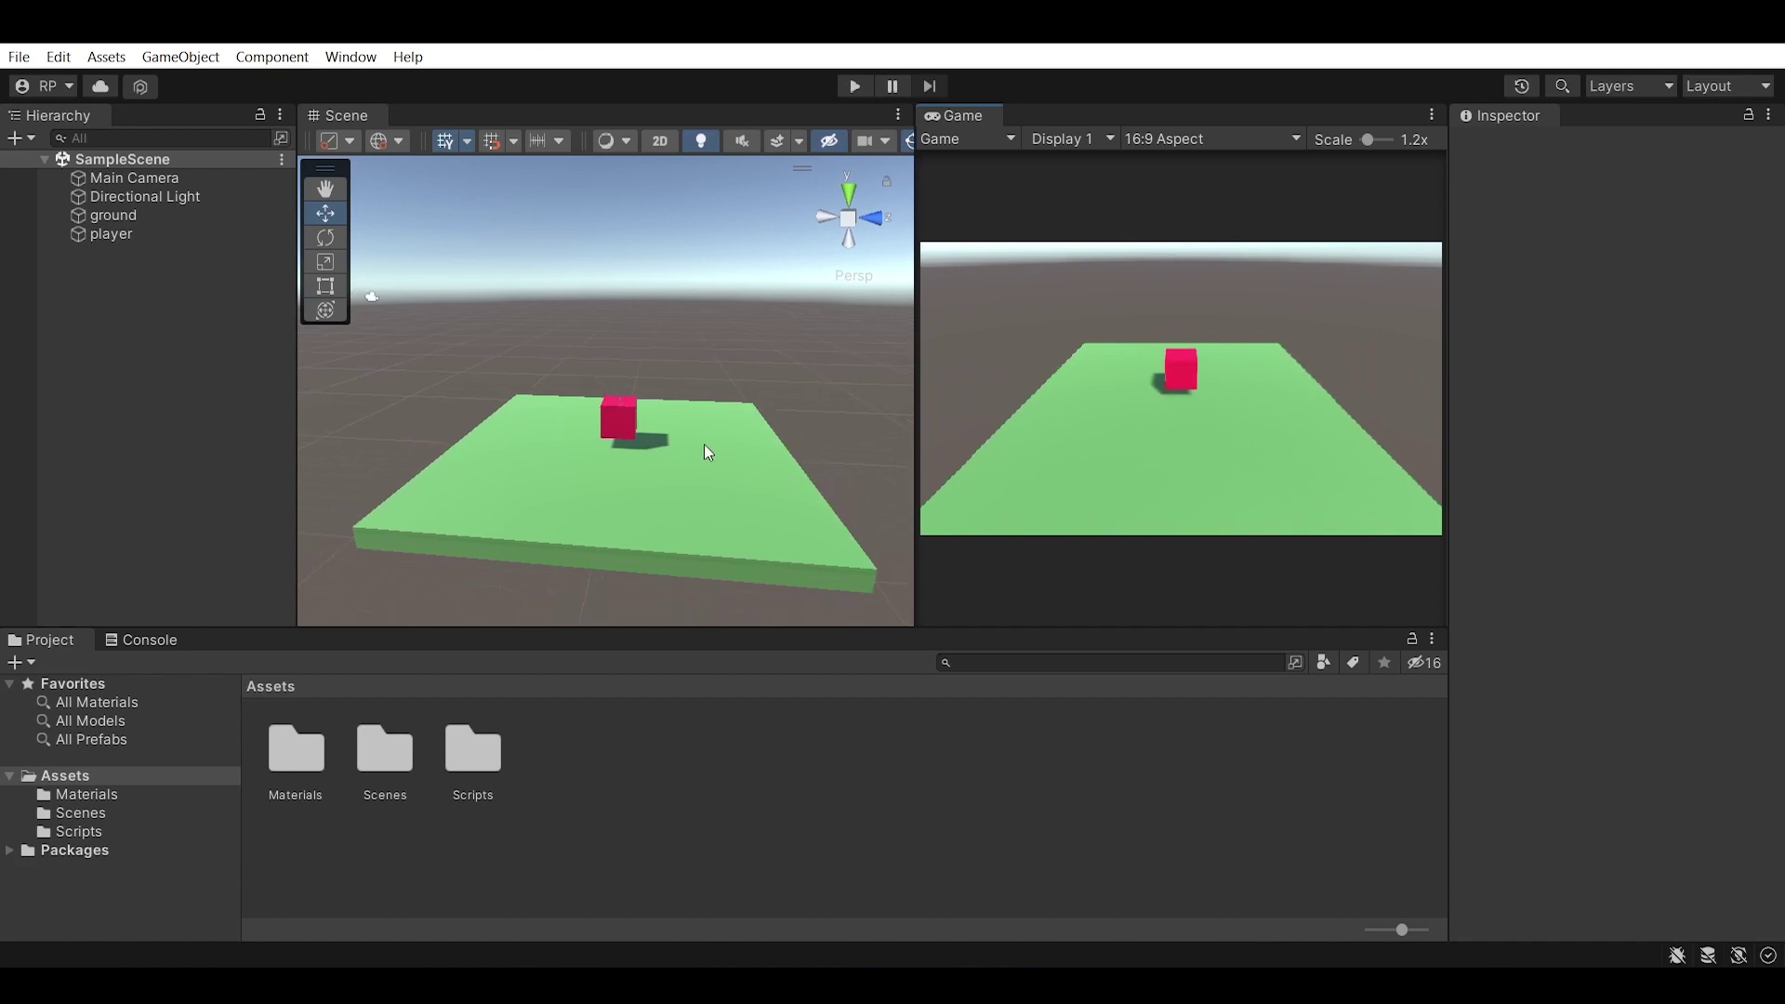
scroll(705, 444, up, 1)
scroll(1118, 400, down, 2)
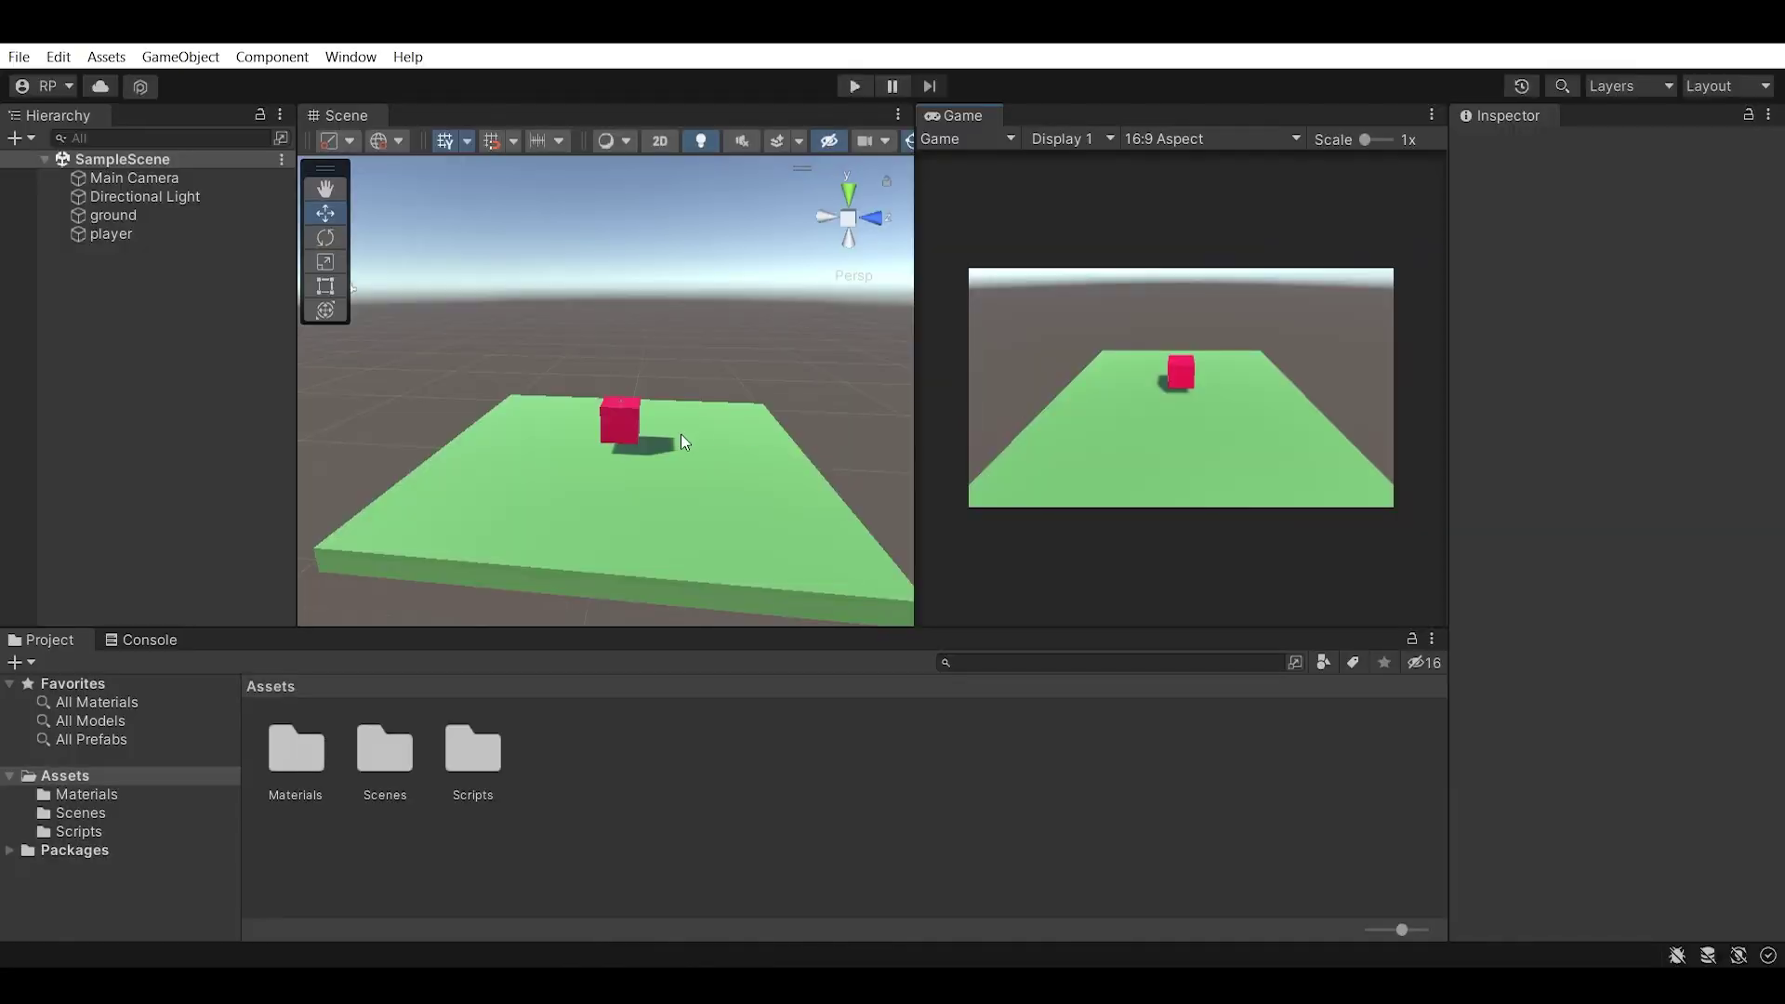
Pan and orbit the Scene view to frame the whole ground slab and cube.
drag(668, 441, 631, 479)
scroll(630, 478, up, 1)
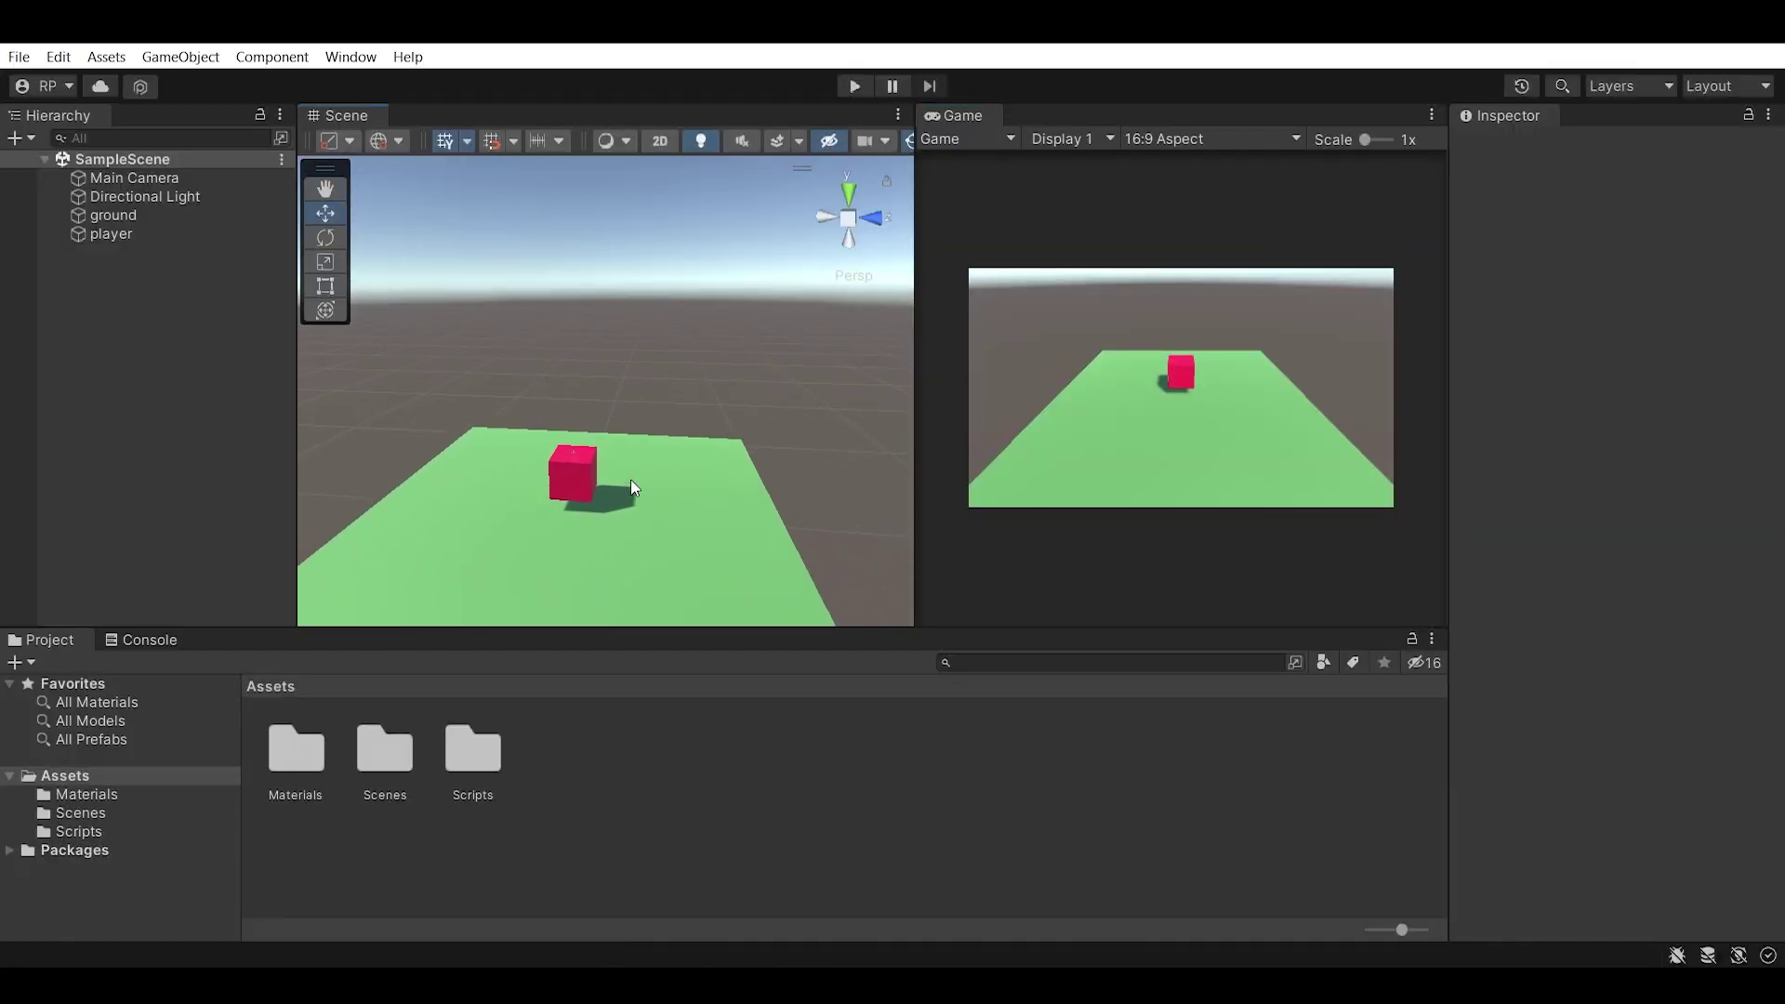
scroll(637, 474, up, 1)
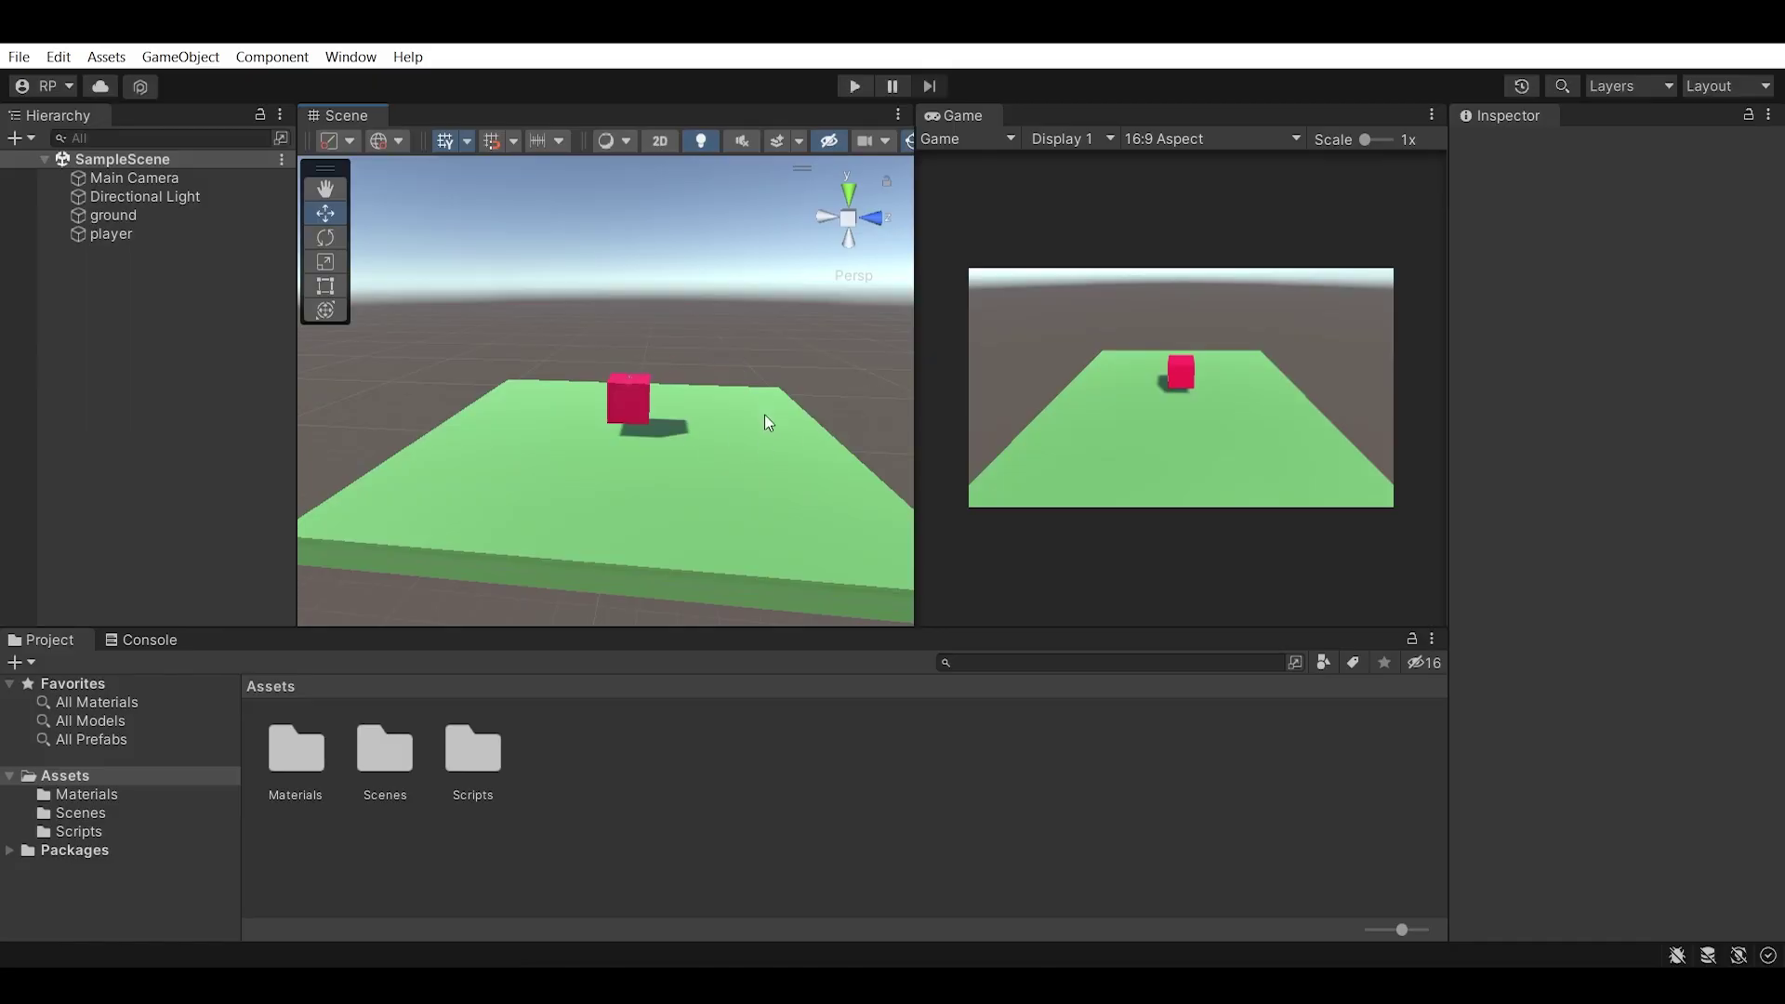
alt+drag(592, 505, 730, 517)
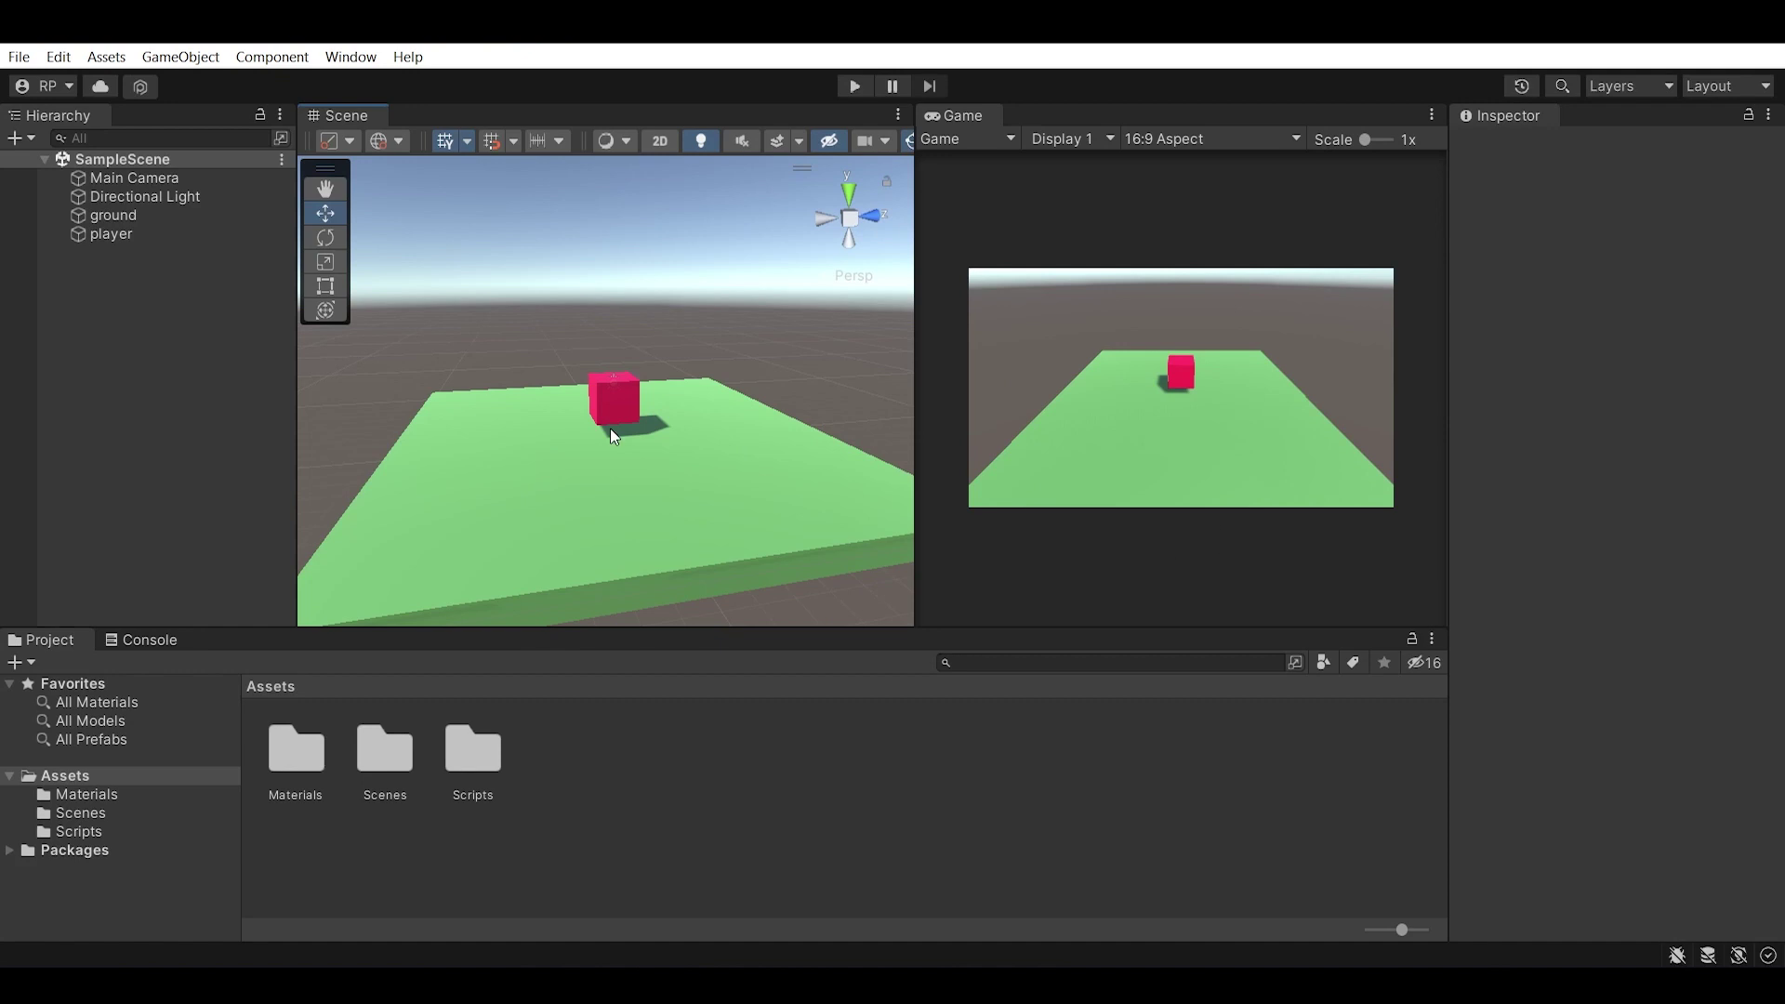
scroll(611, 429, up, 1)
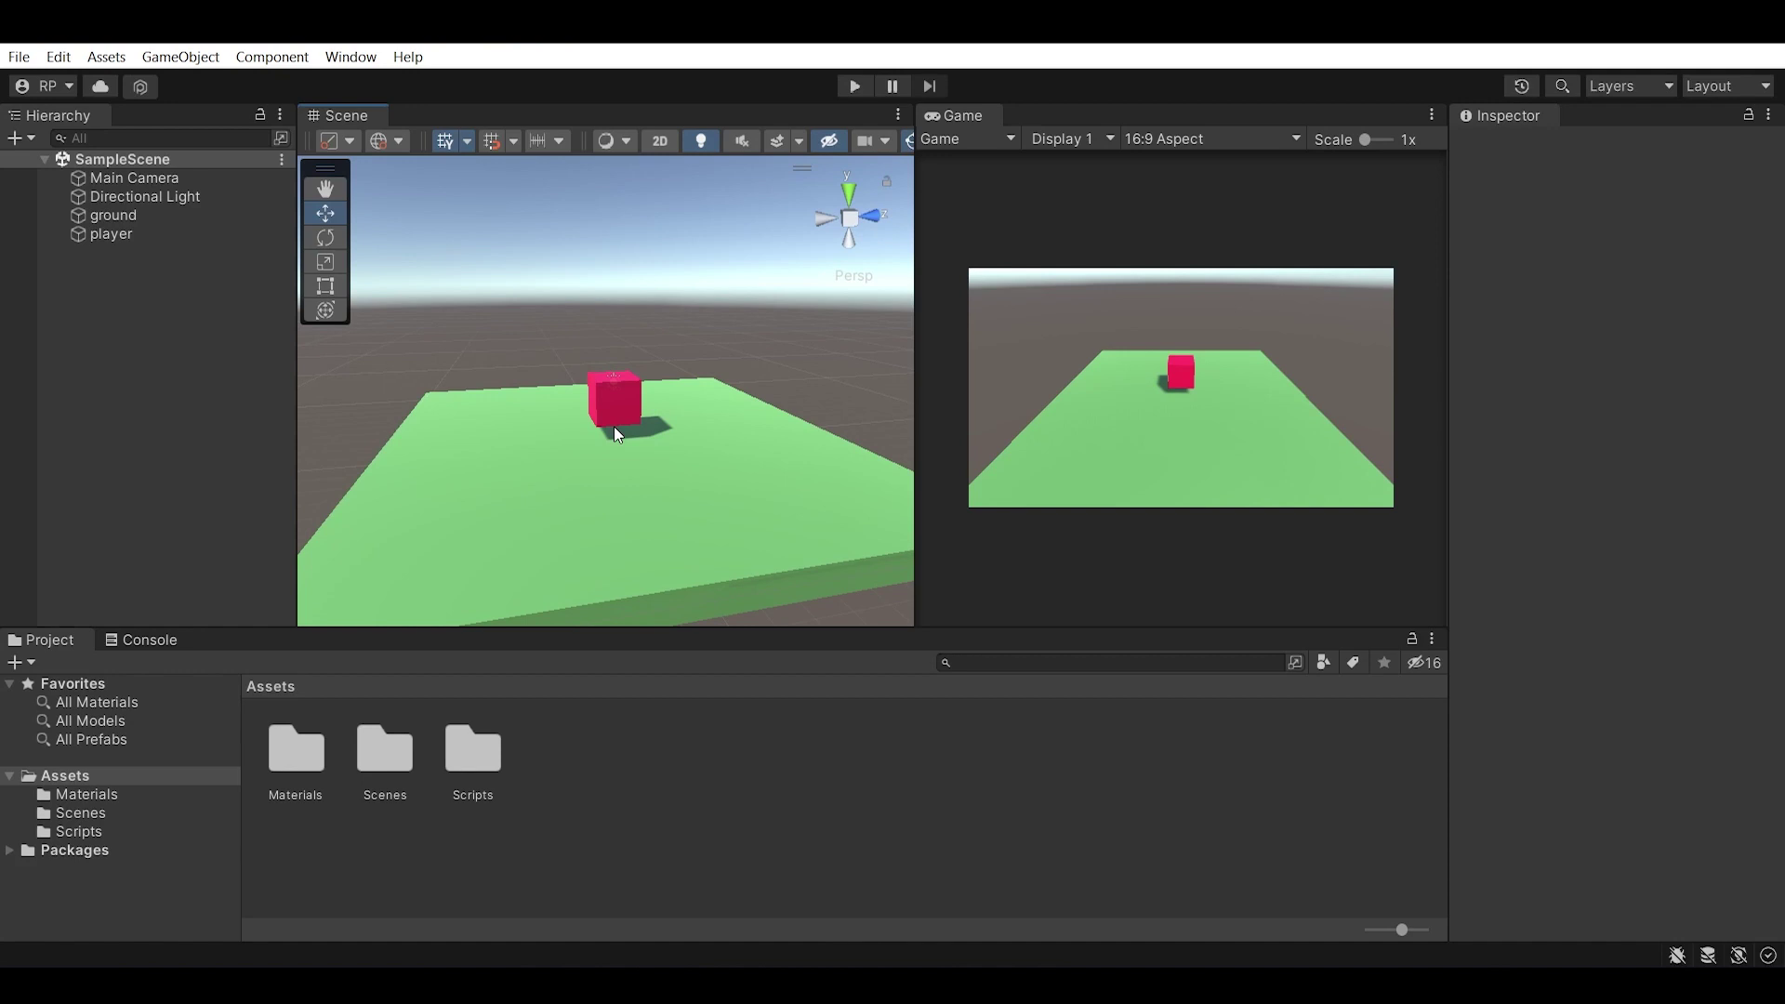
mouse_move(675, 499)
middle_down()
mouse_move(700, 524)
mouse_move(666, 510)
mouse_move(660, 551)
middle_up()
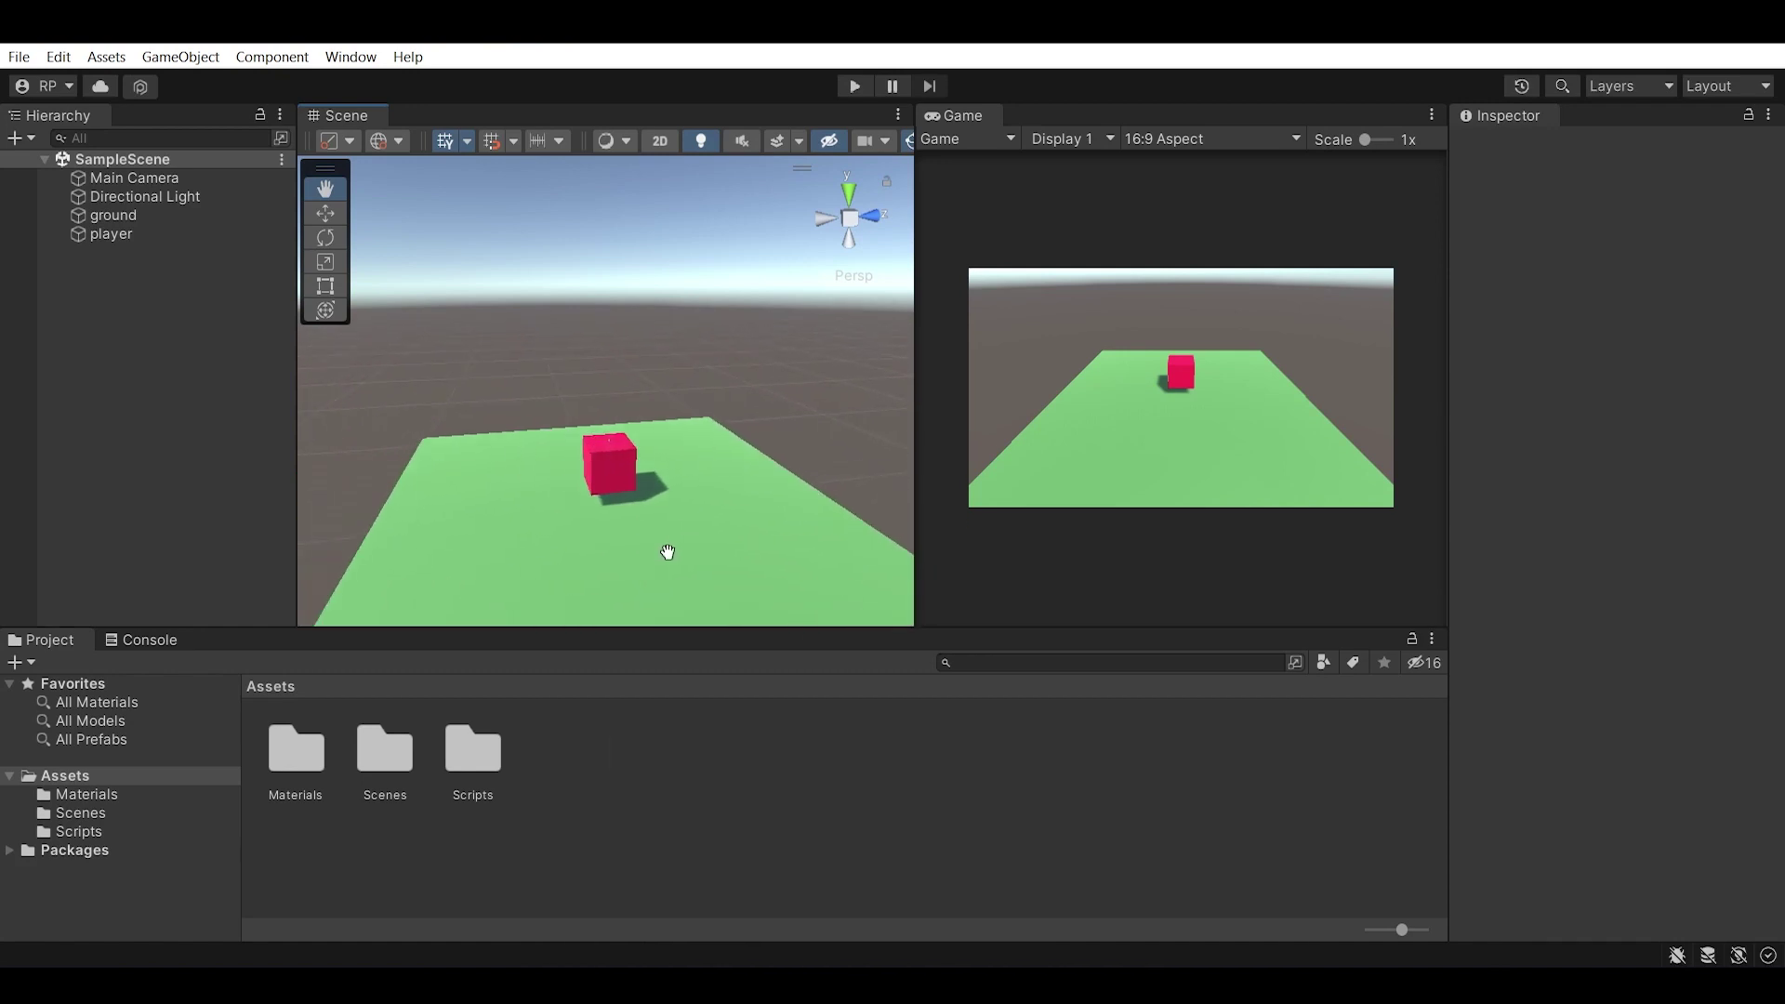
alt+drag(656, 543, 670, 517)
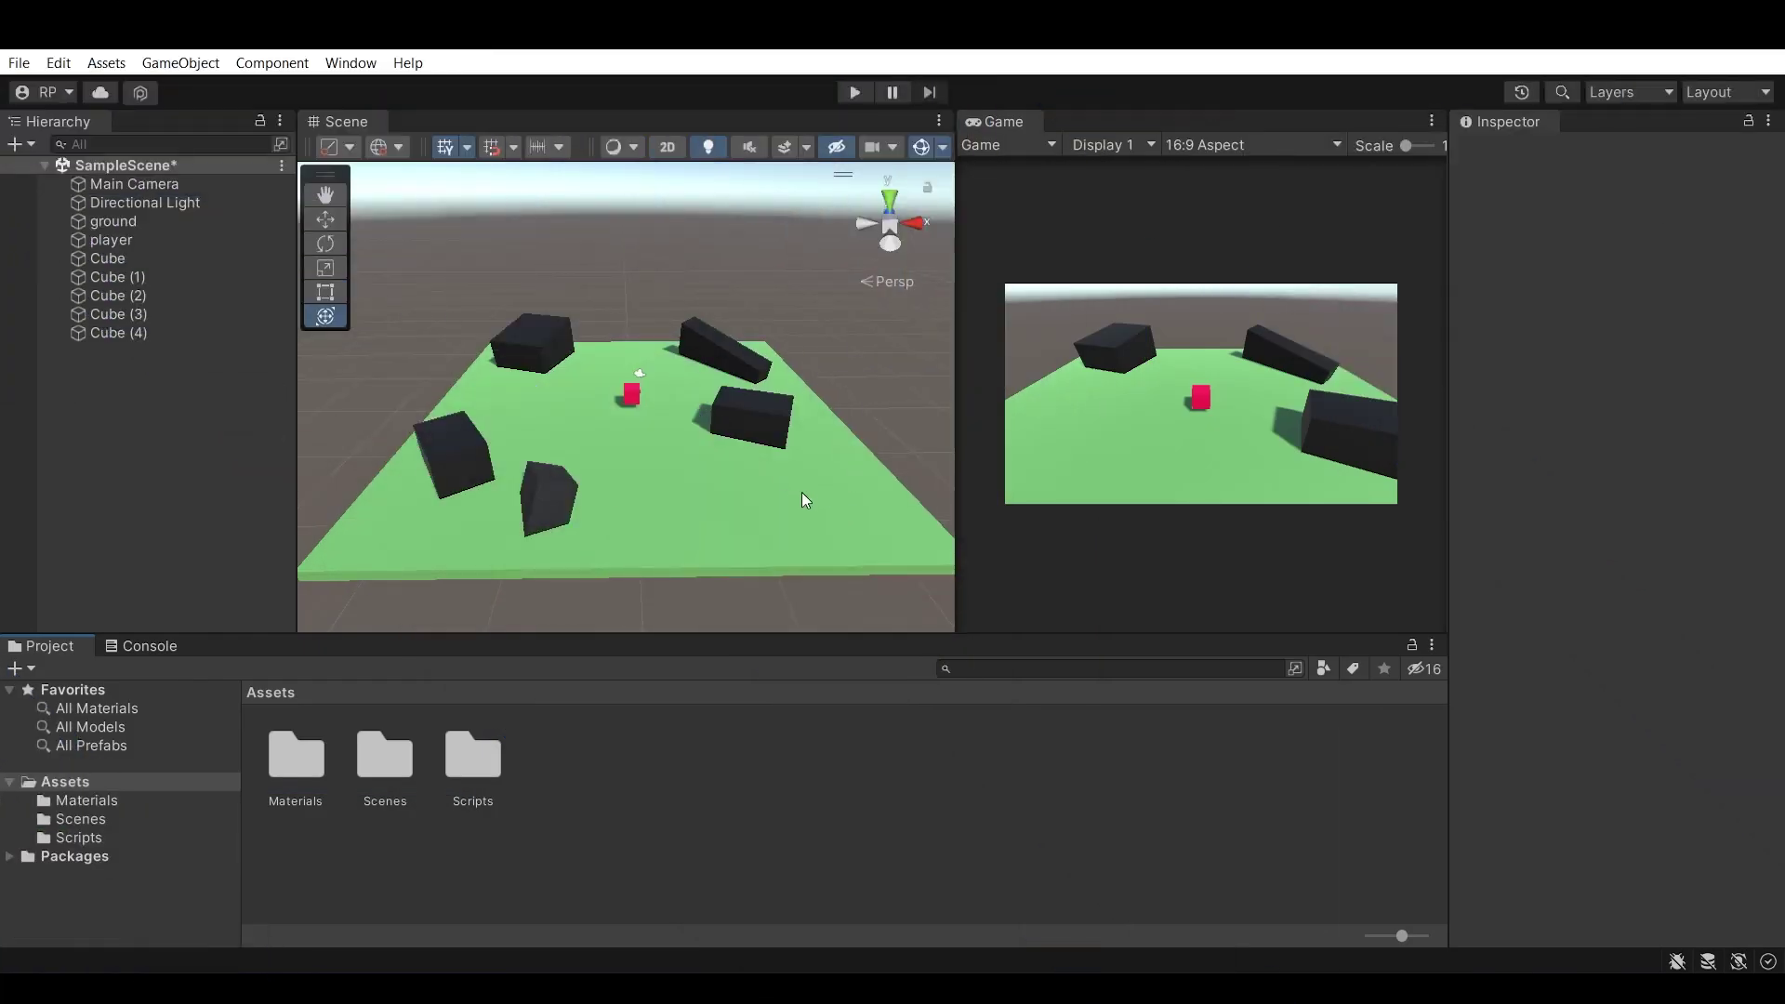
Select the Main Camera, orbit around the ground, then clear the selection.
scroll(809, 539, up, 3)
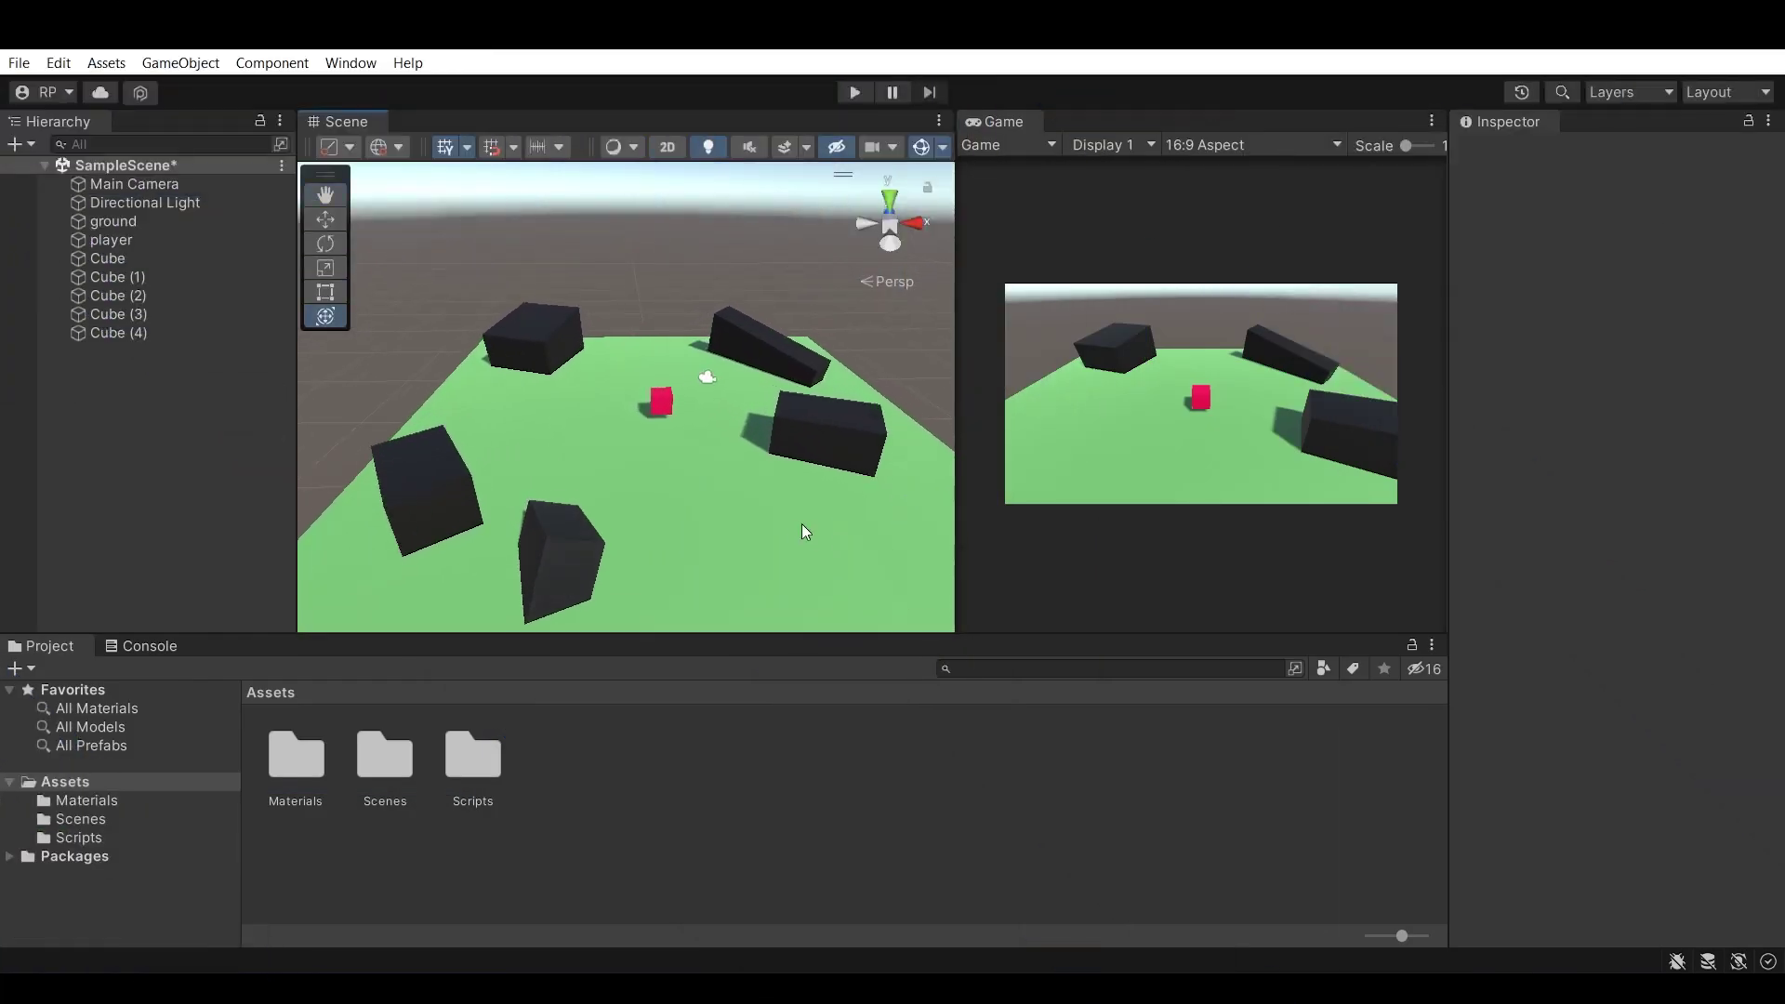
middle_drag(801, 523, 779, 528)
scroll(779, 527, down, 3)
scroll(705, 470, down, 3)
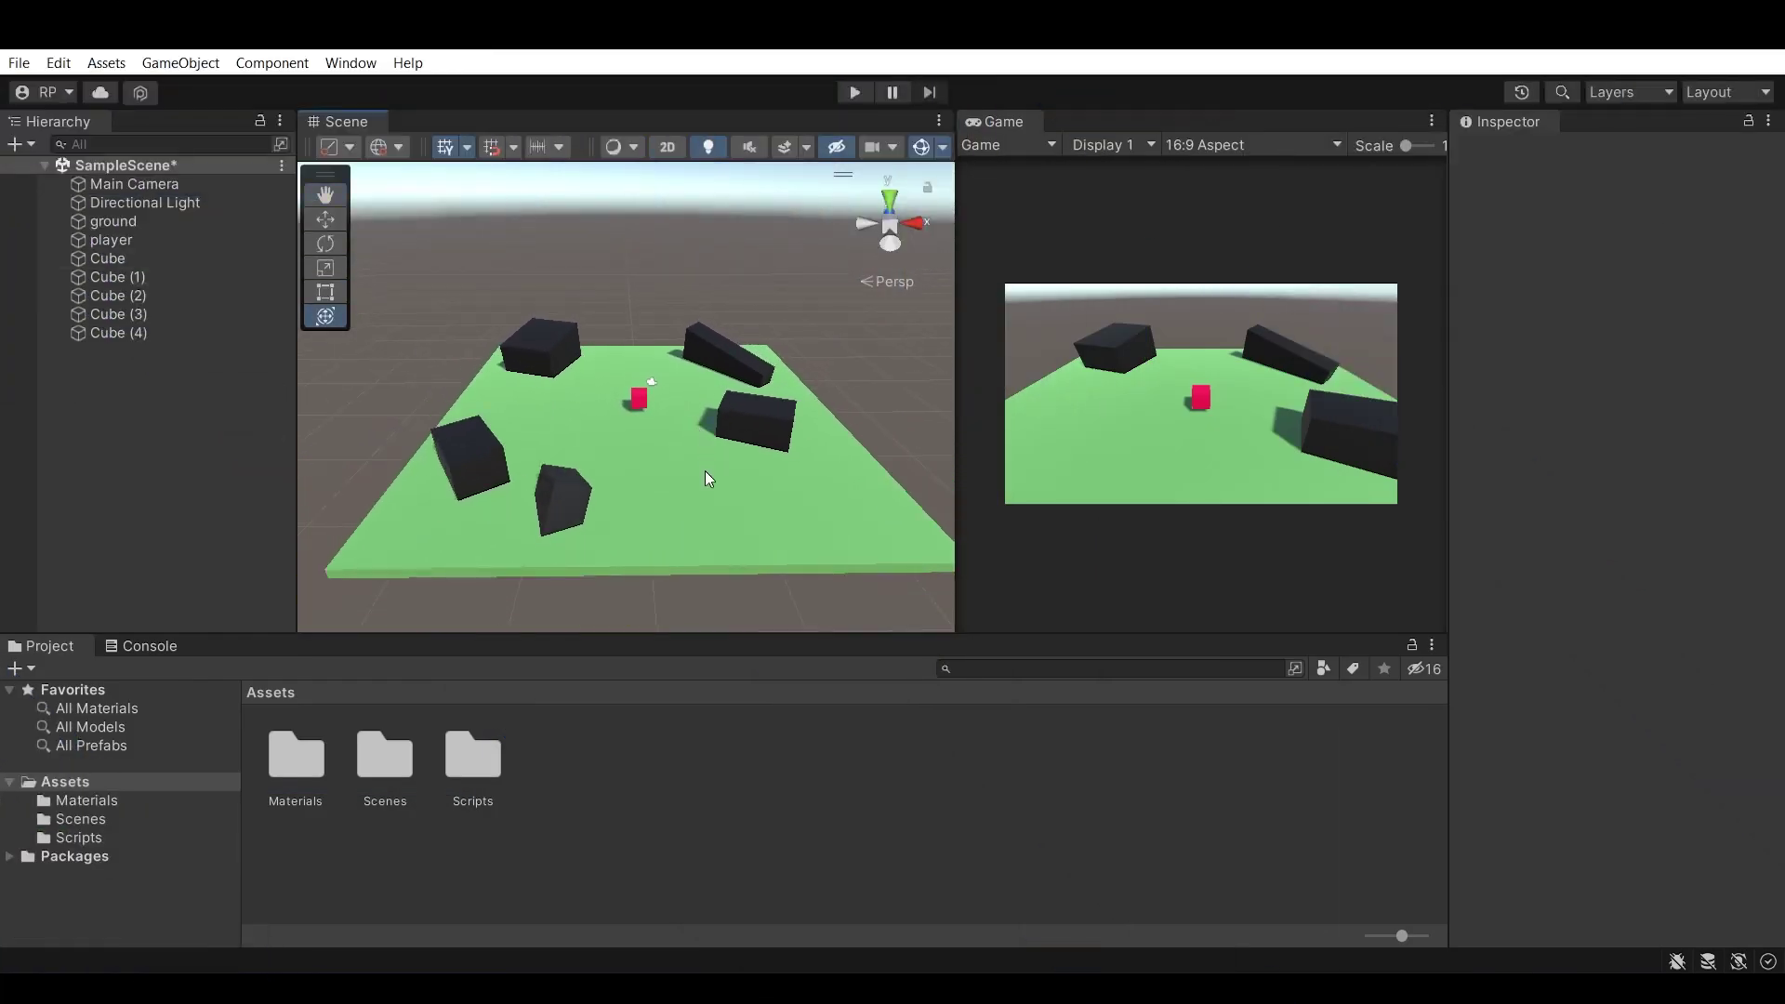
click(148, 186)
mouse_move(632, 409)
alt+mouse_down()
mouse_move(674, 419)
mouse_move(631, 336)
mouse_move(688, 354)
alt+mouse_up()
click(716, 310)
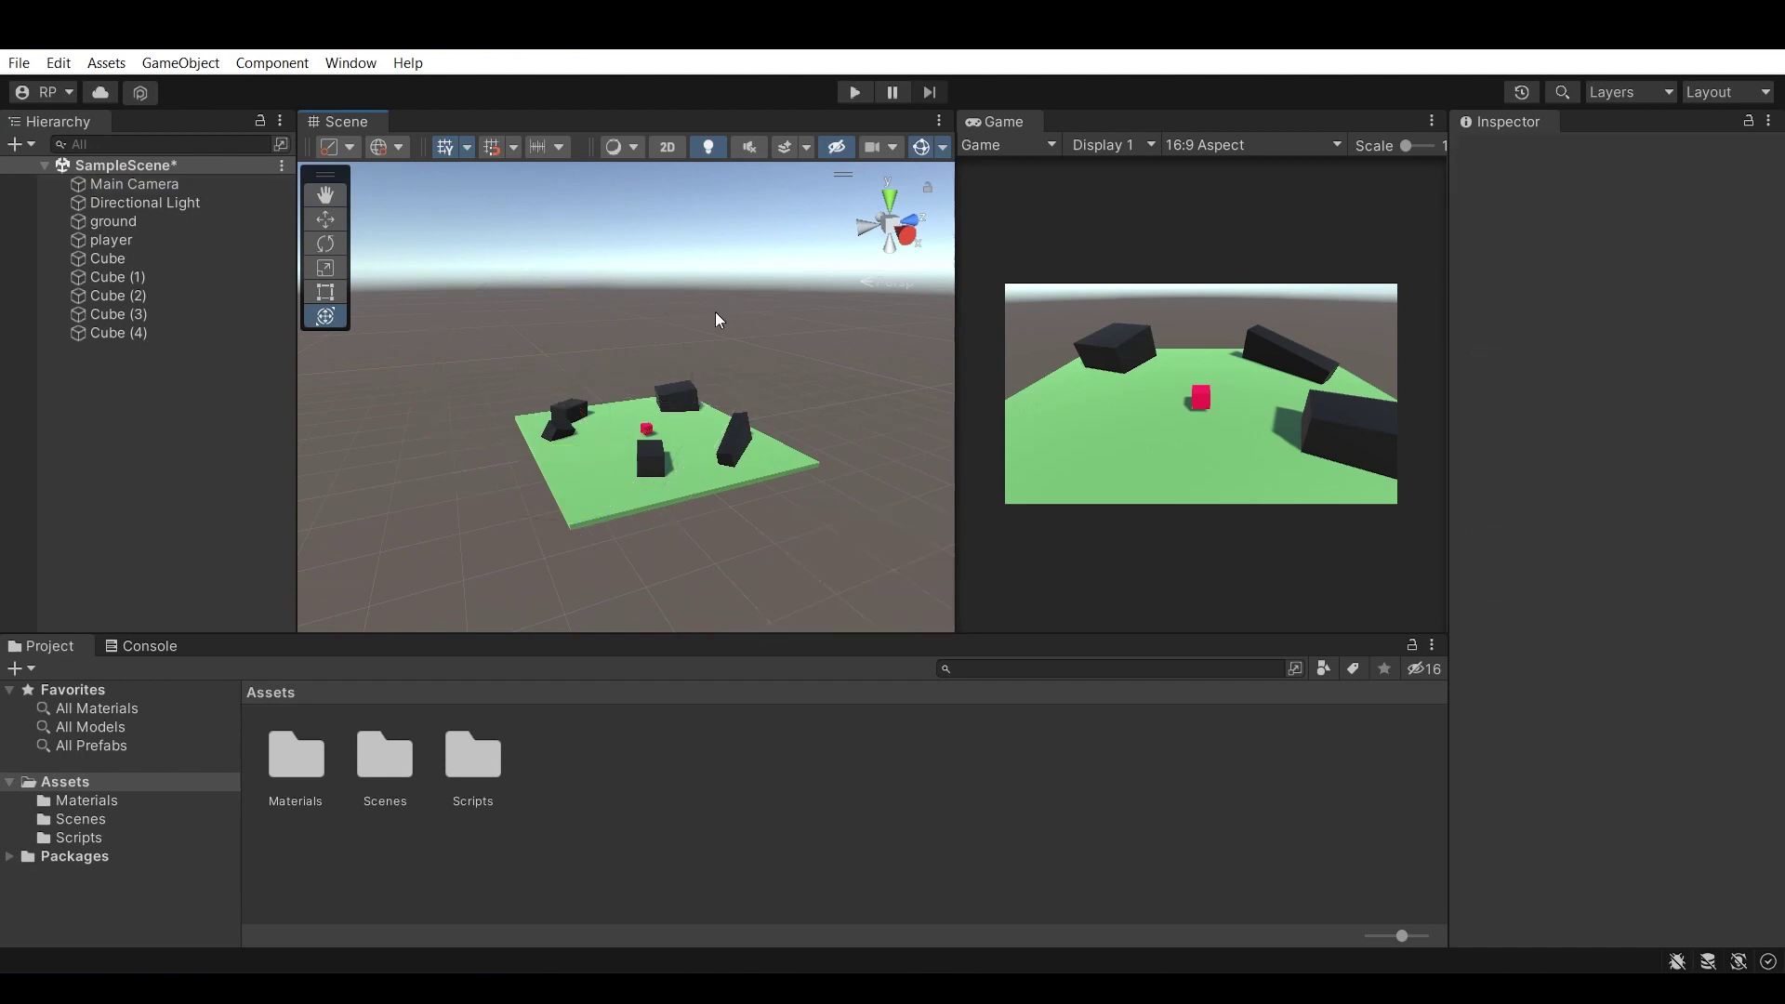
Reframe the view over the cubes and open the Scripts folder listing its two scripts.
scroll(628, 454, up, 3)
scroll(629, 455, up, 2)
scroll(605, 524, up, 2)
alt+drag(605, 524, 710, 653)
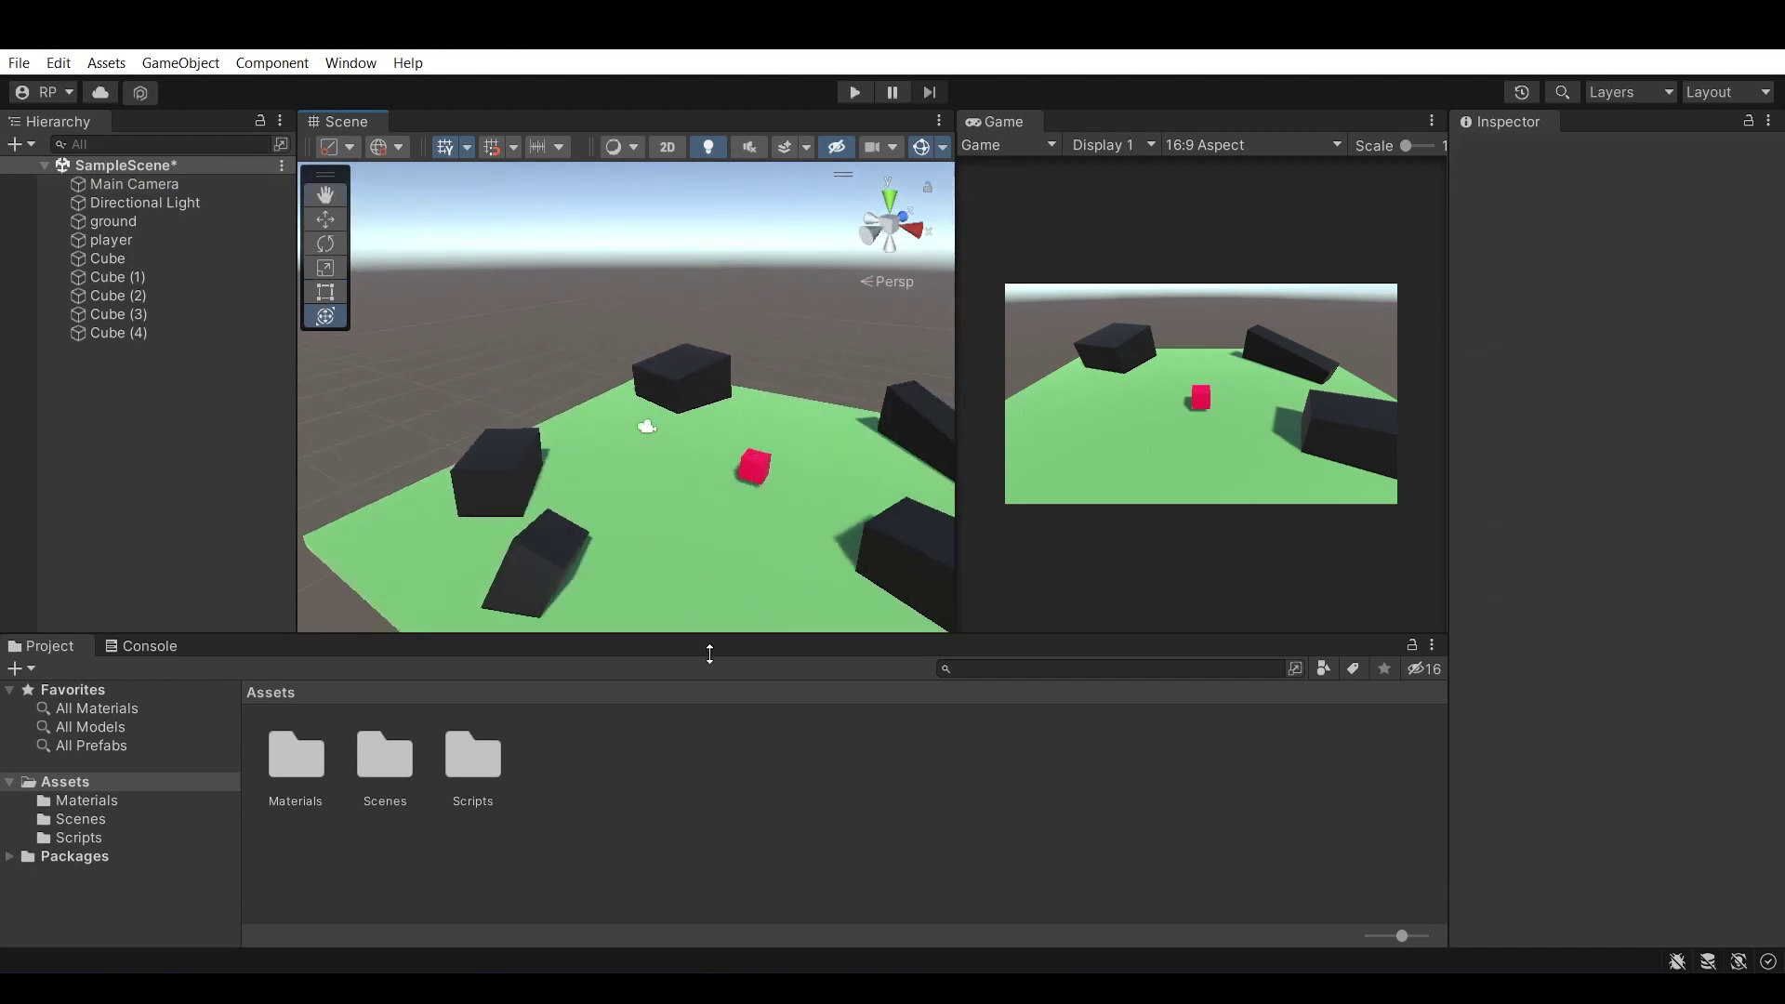
double_click(460, 773)
Create a new C# script named cube_controller in the Scripts folder.
alt+drag(621, 585, 530, 570)
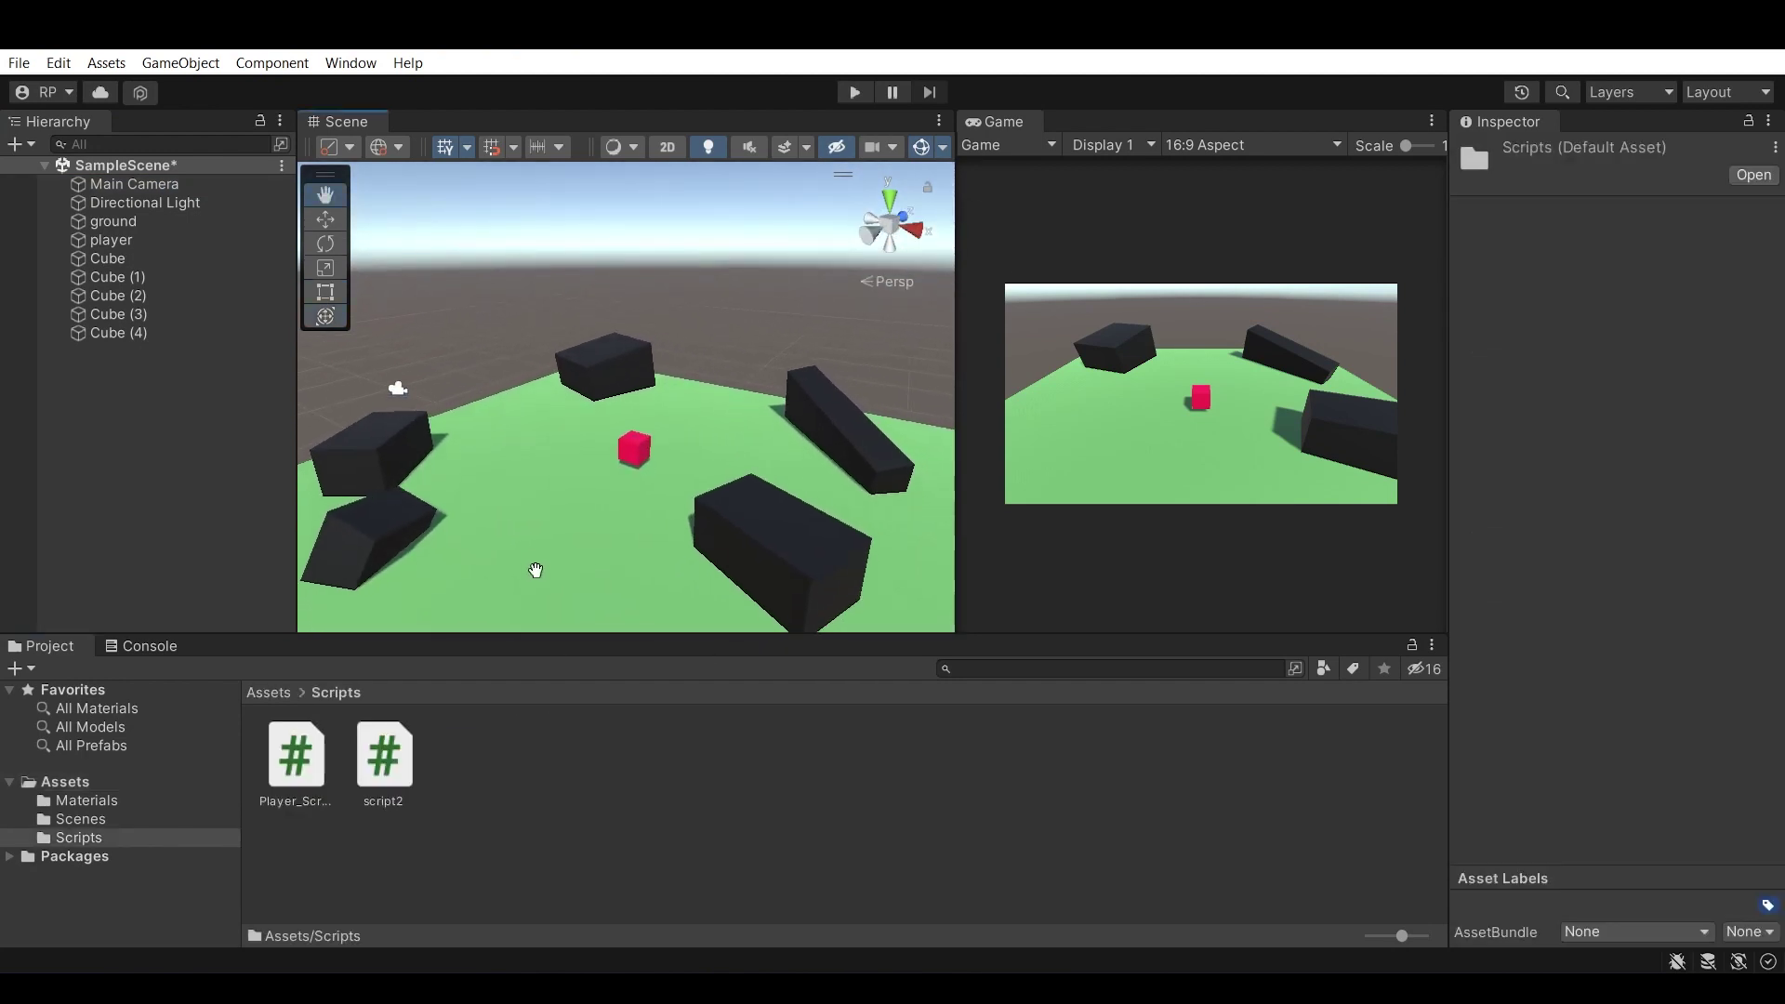
right_click(521, 744)
mouse_move(683, 160)
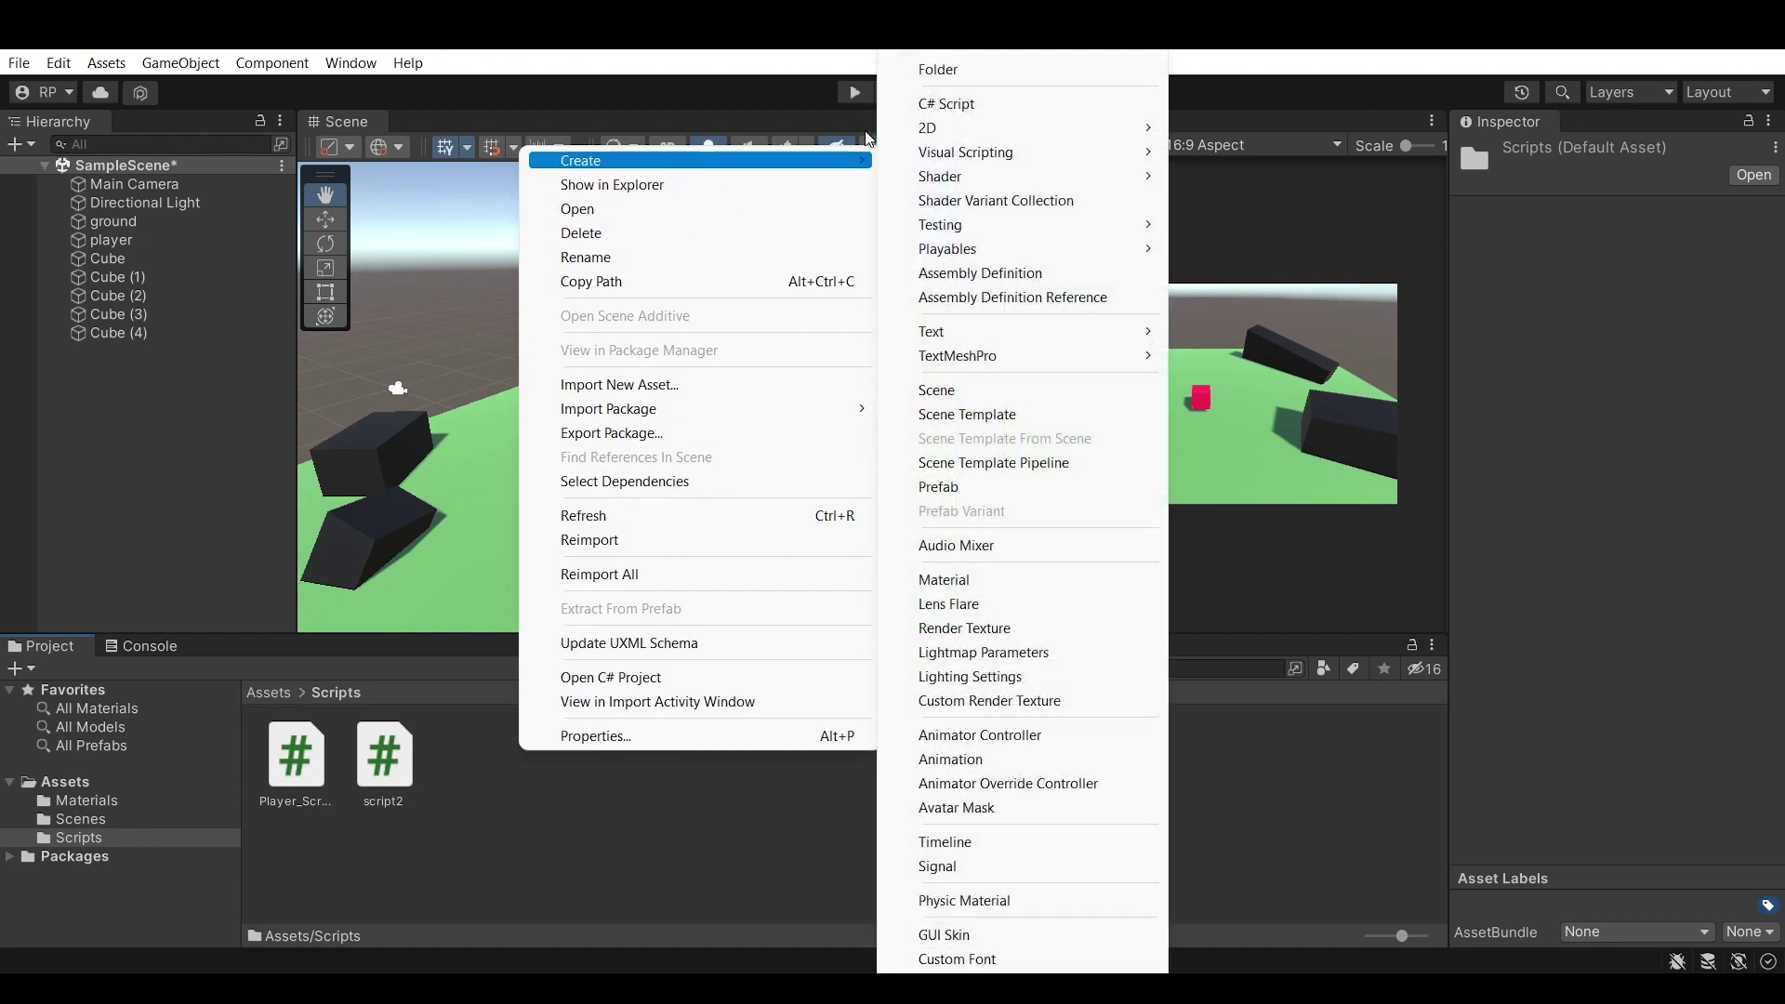
click(918, 104)
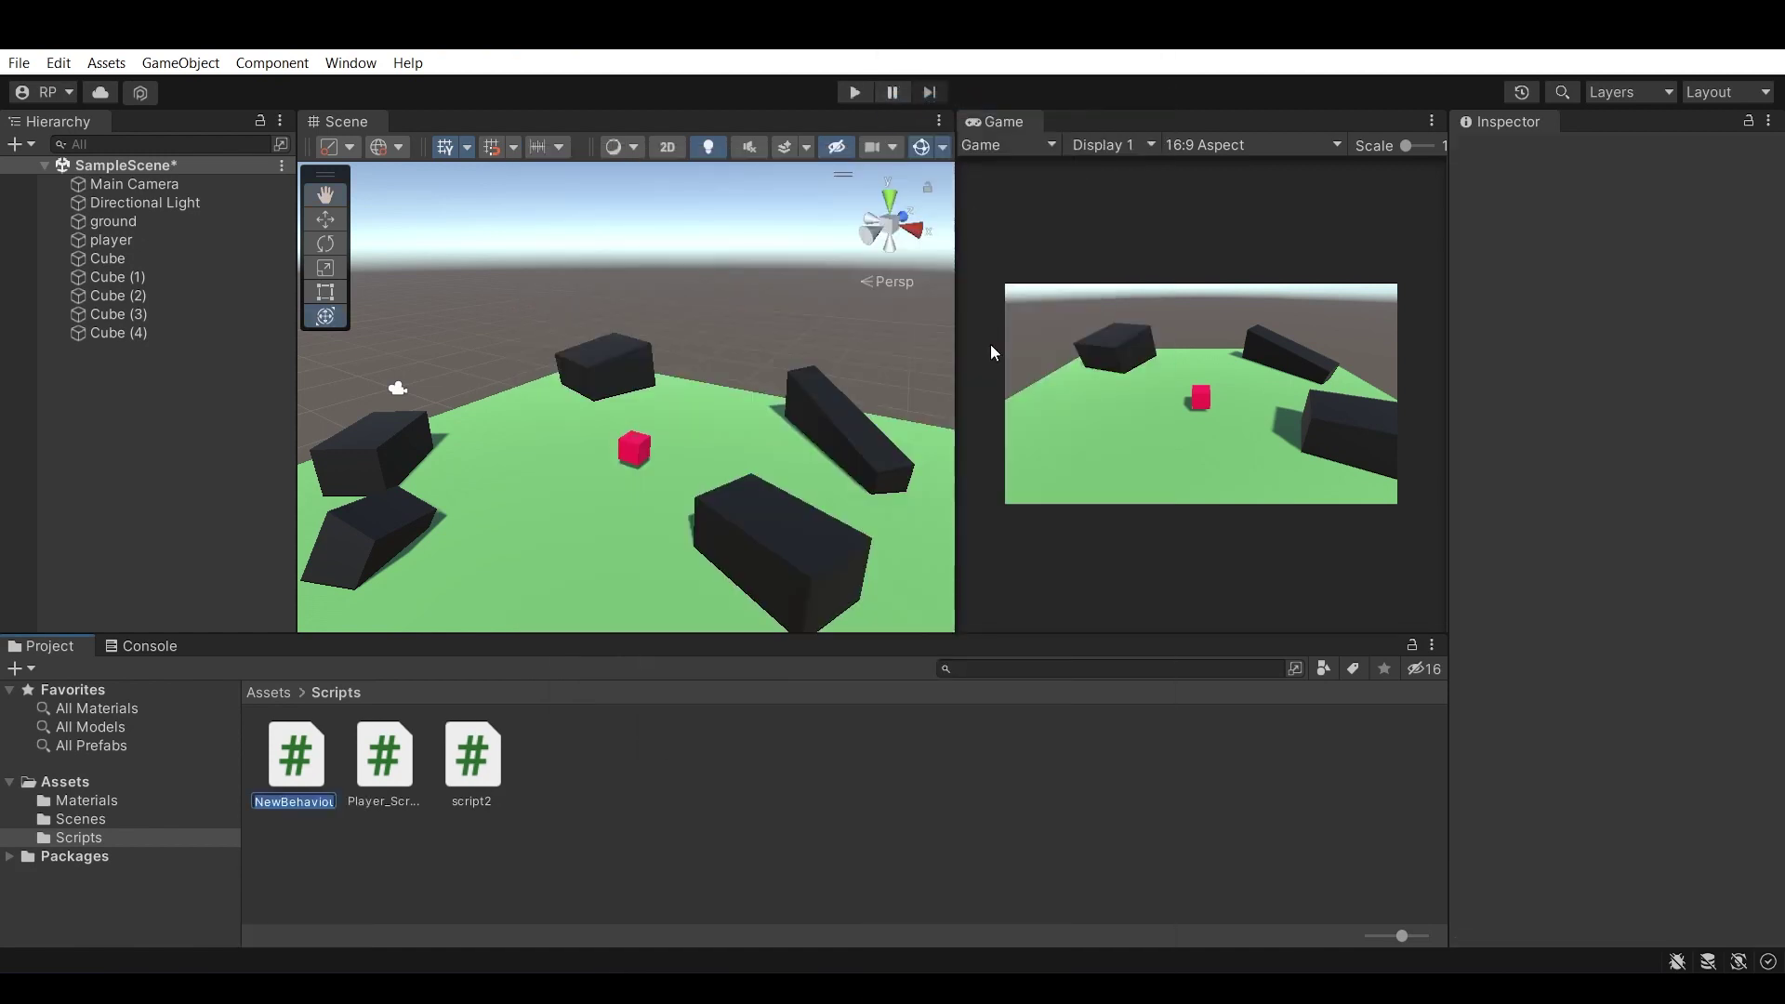
text(cube_)
text(controller)
key(Return)
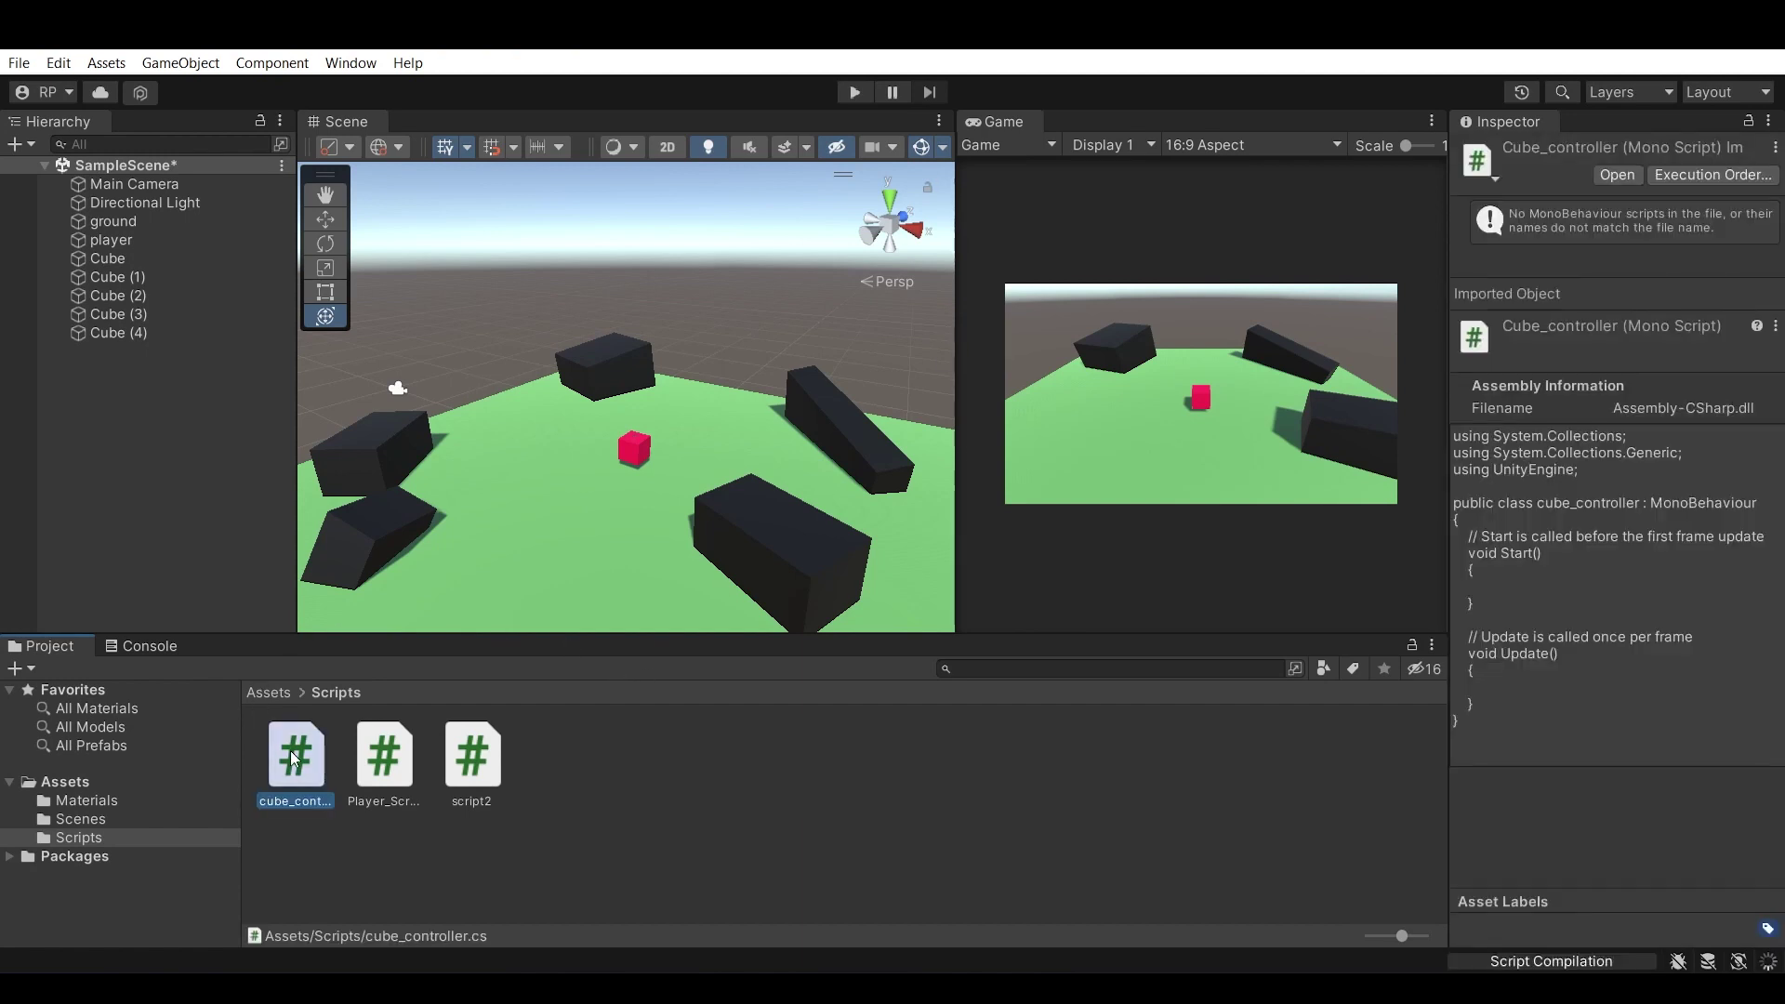
In VS Code, add transform.position = new Vector3(10, 5, 10); to Start and save.
double_click(294, 758)
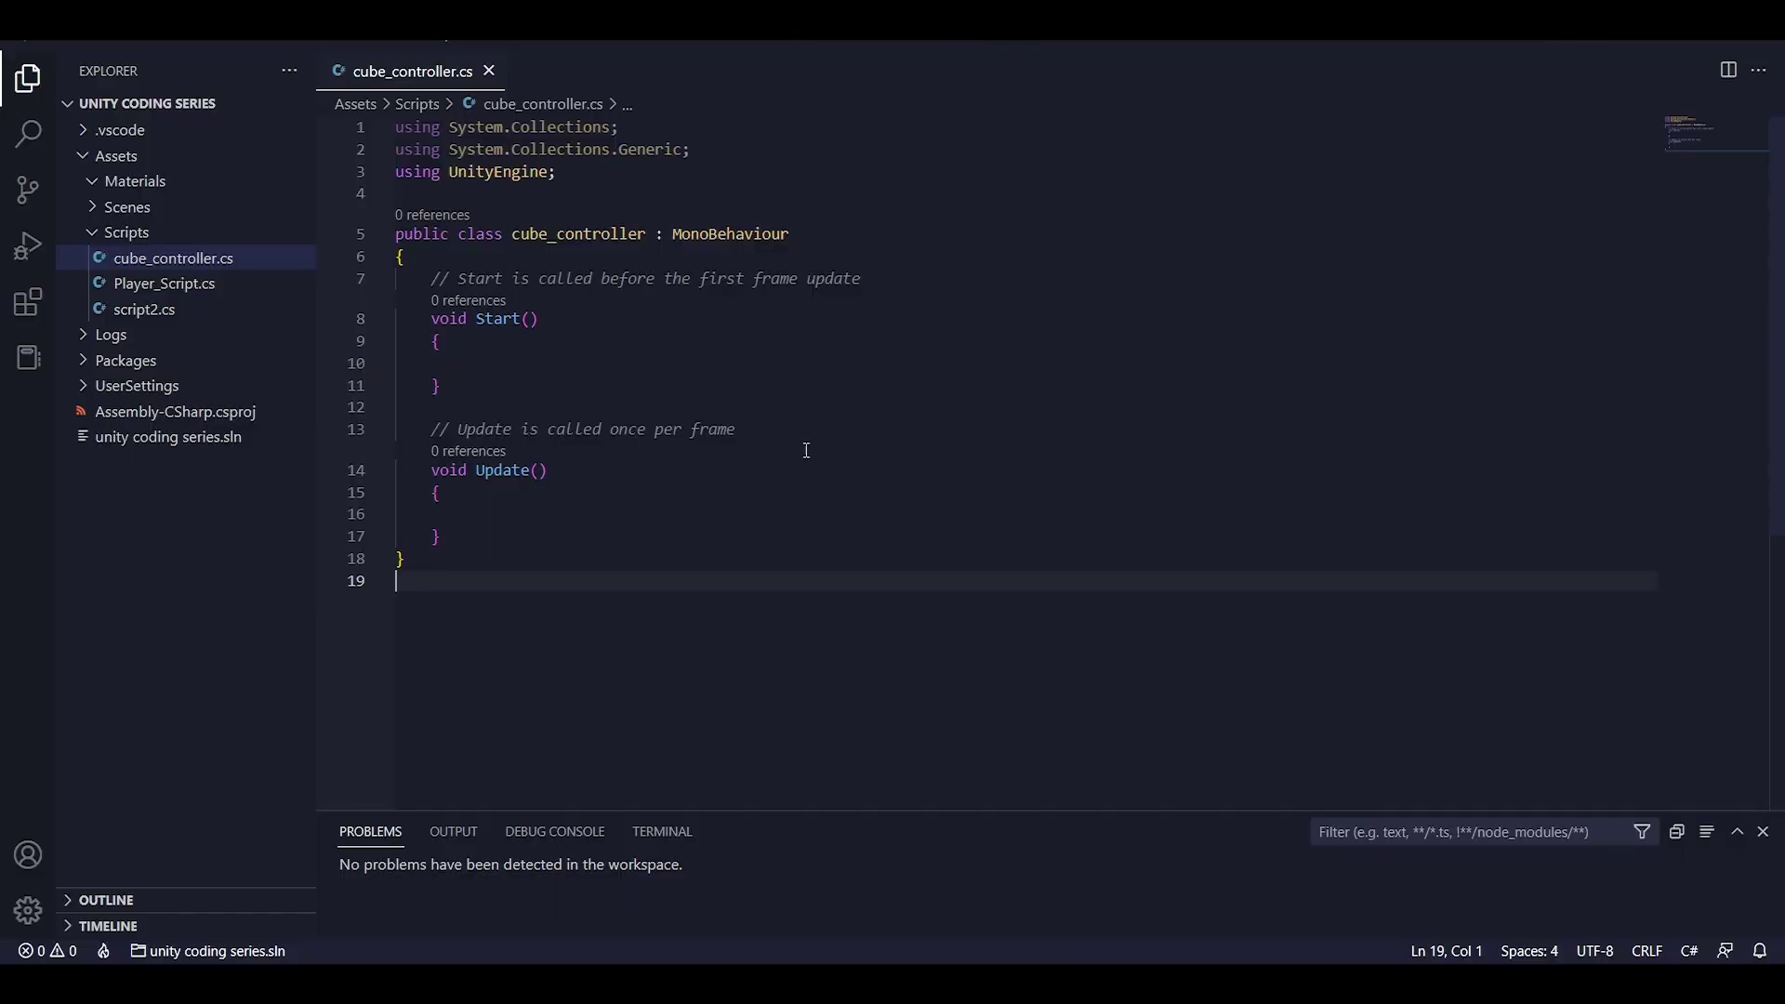
click(503, 365)
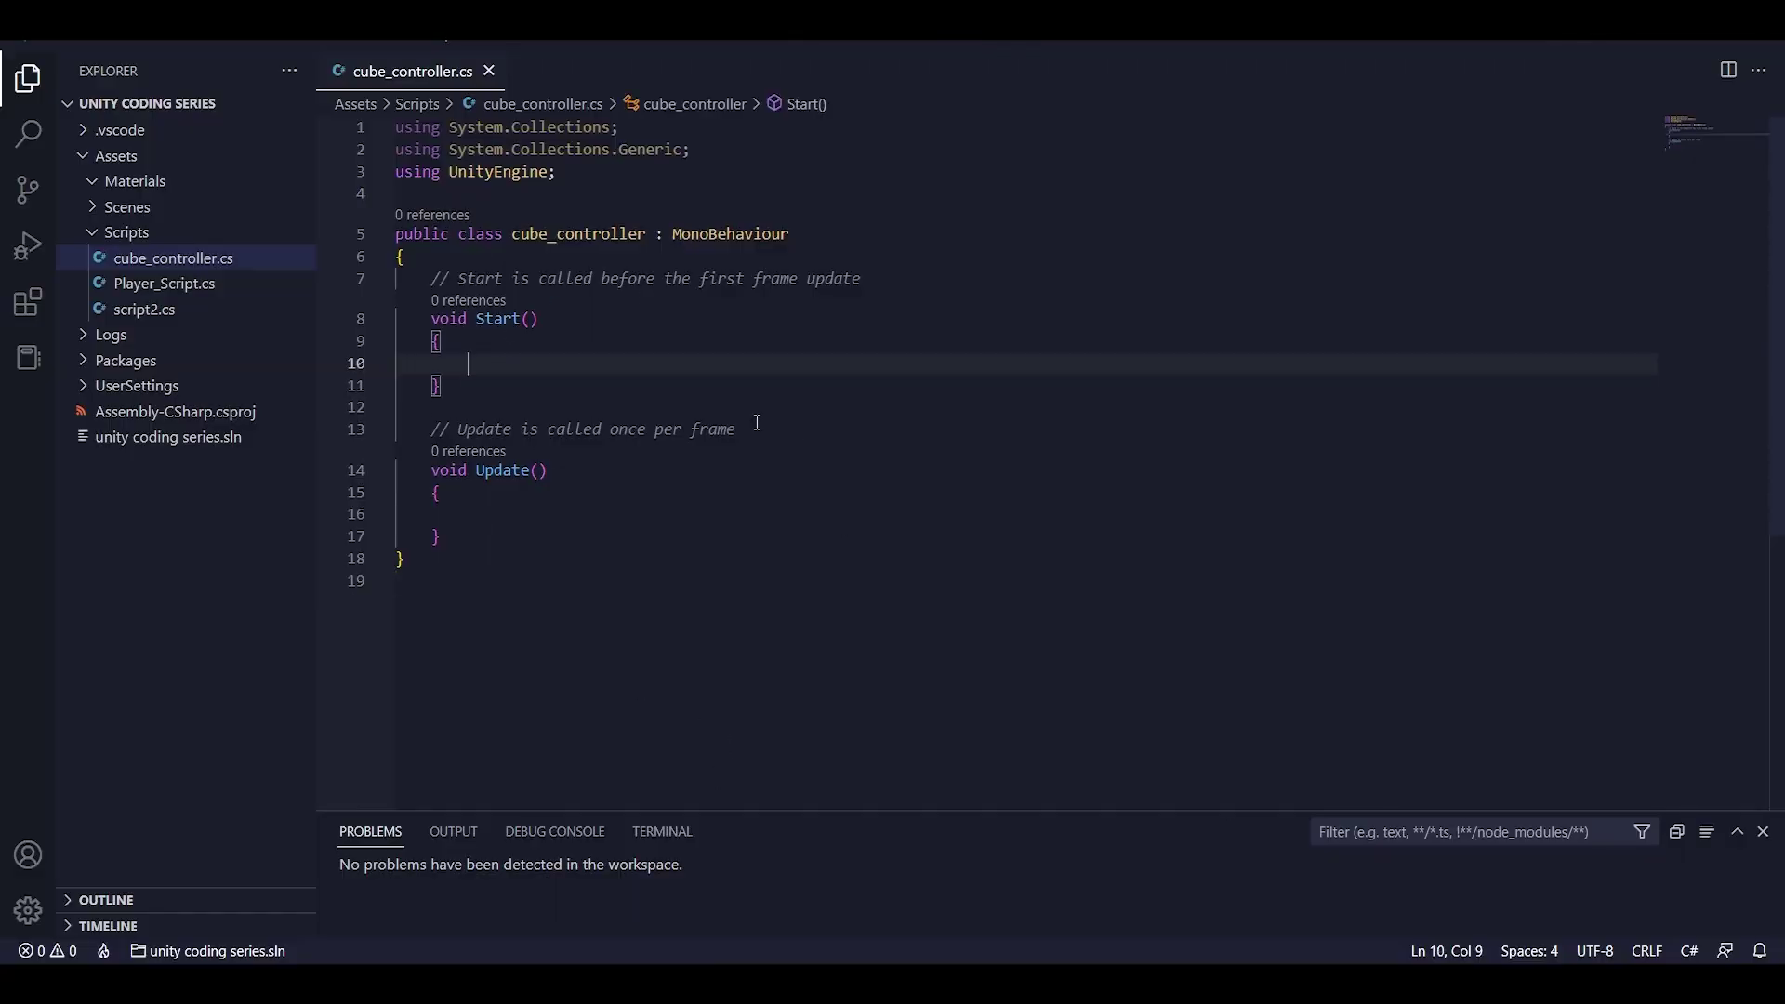
text(tran)
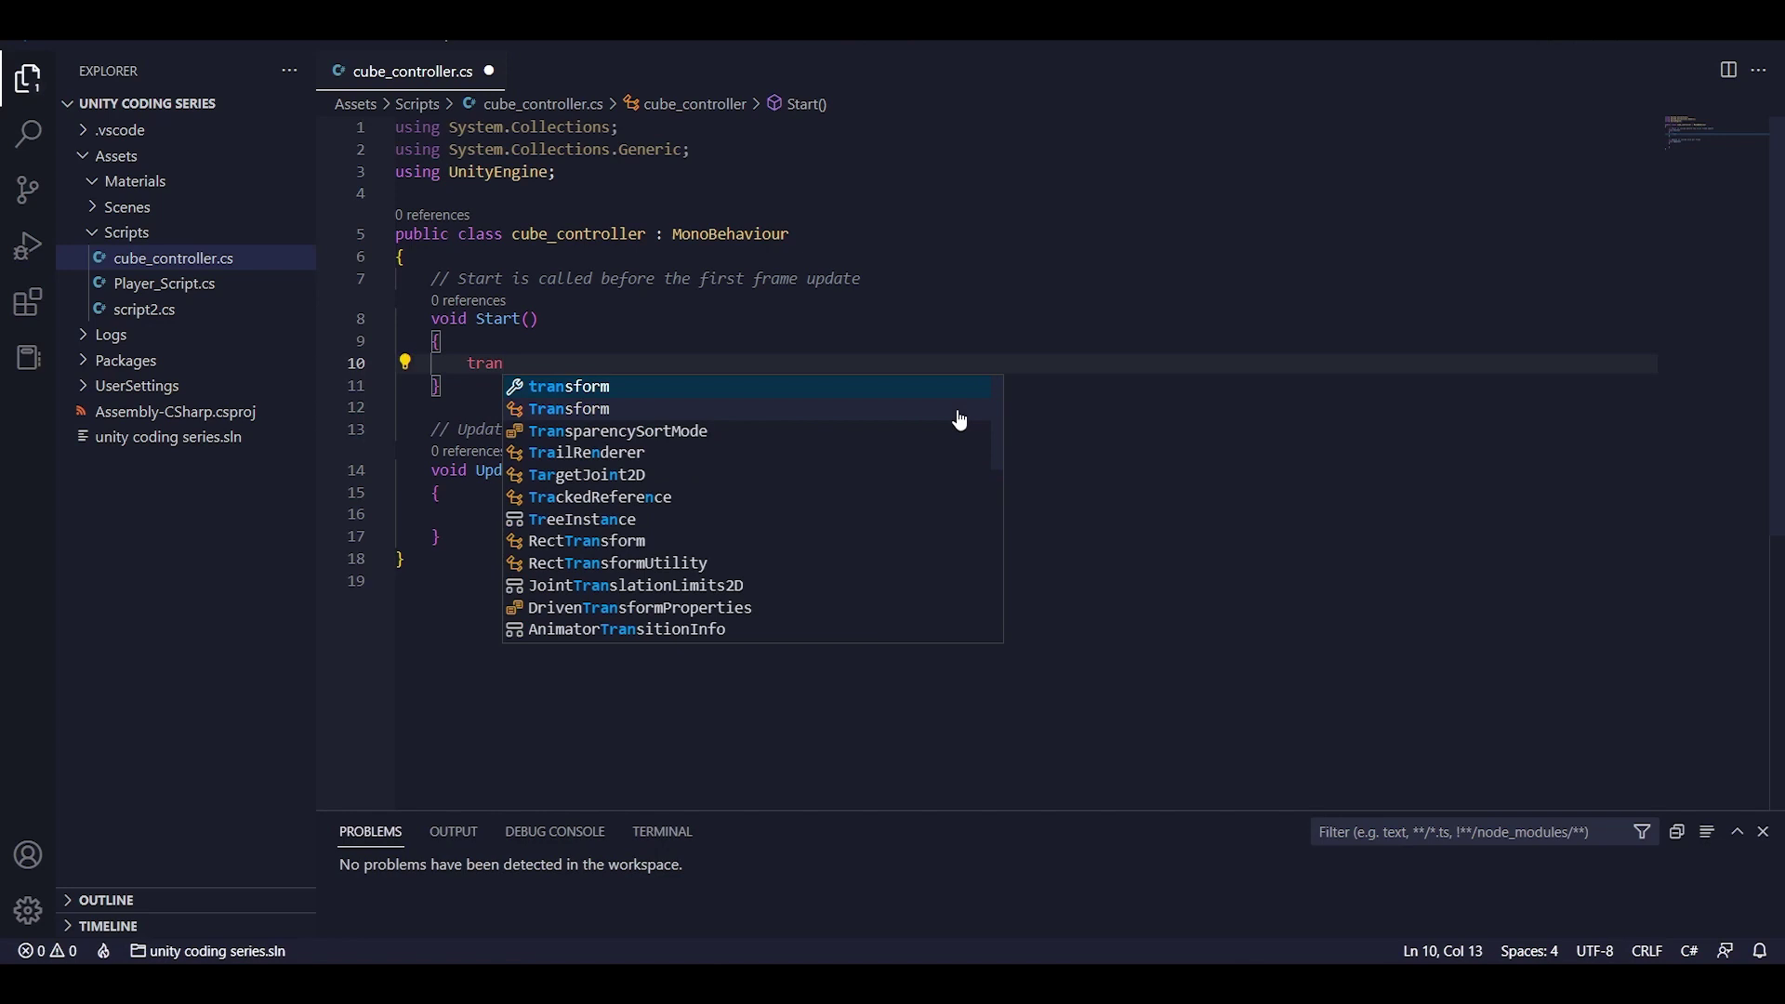
key(Tab)
text(.p)
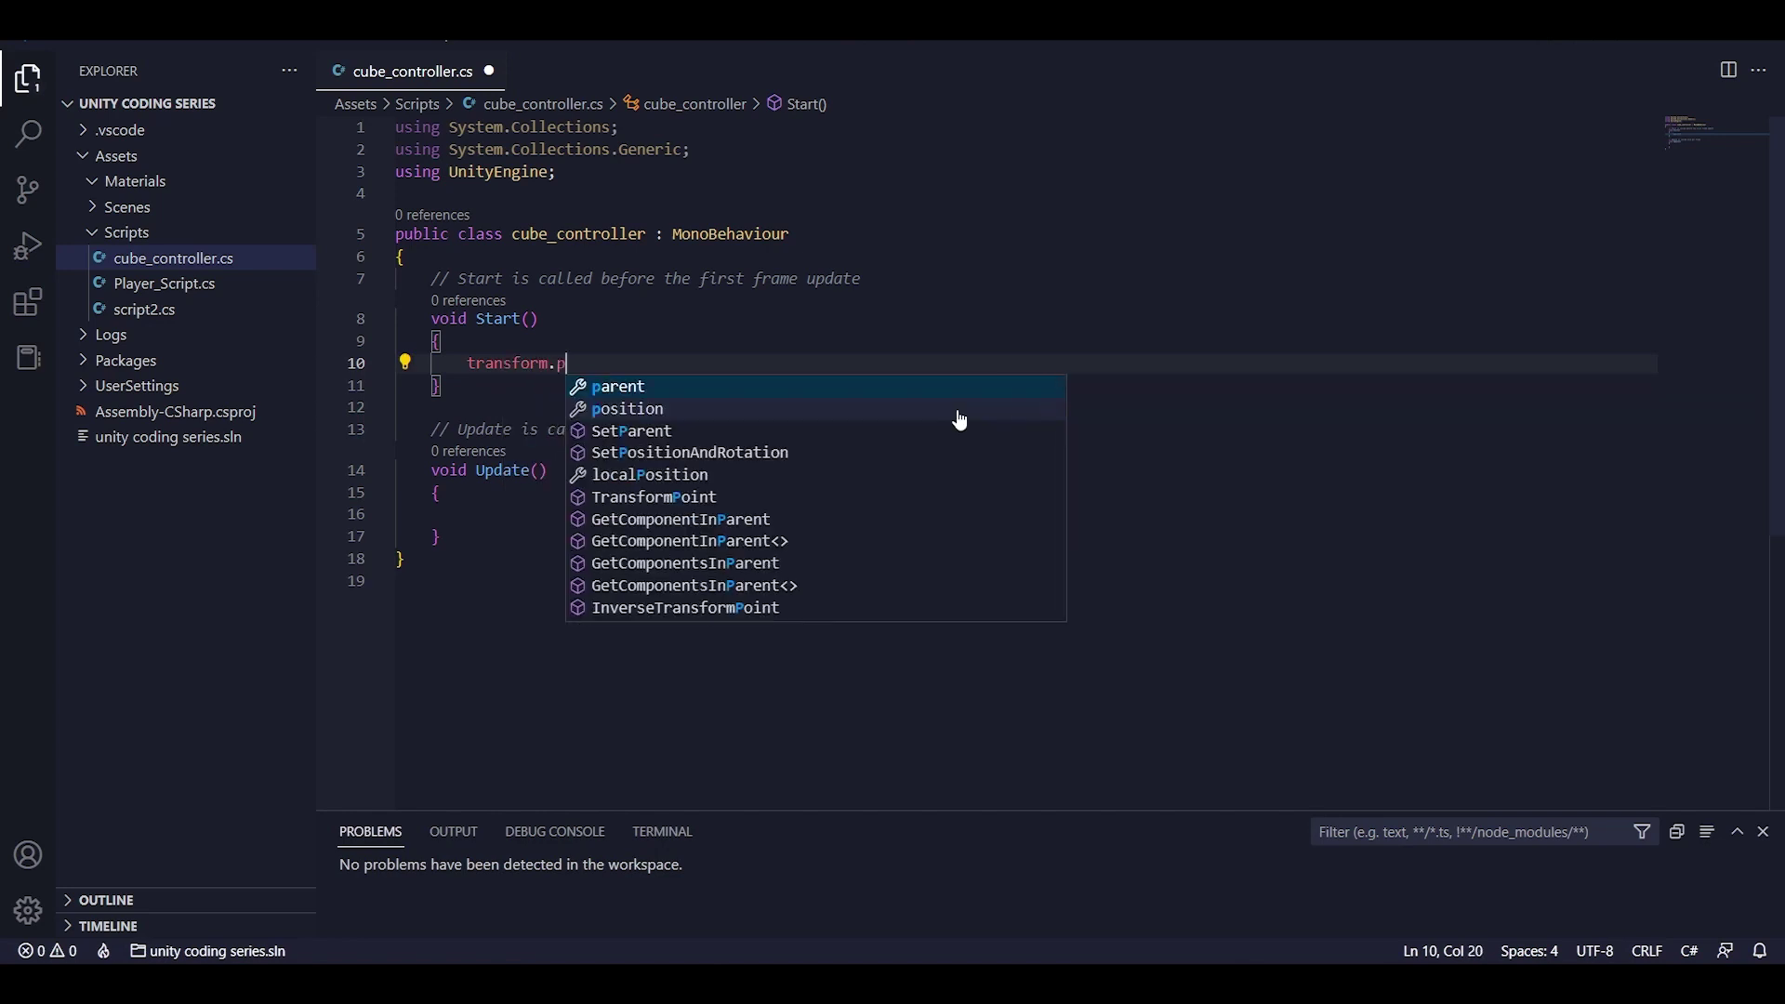
key(Down)
key(Tab)
text(= new)
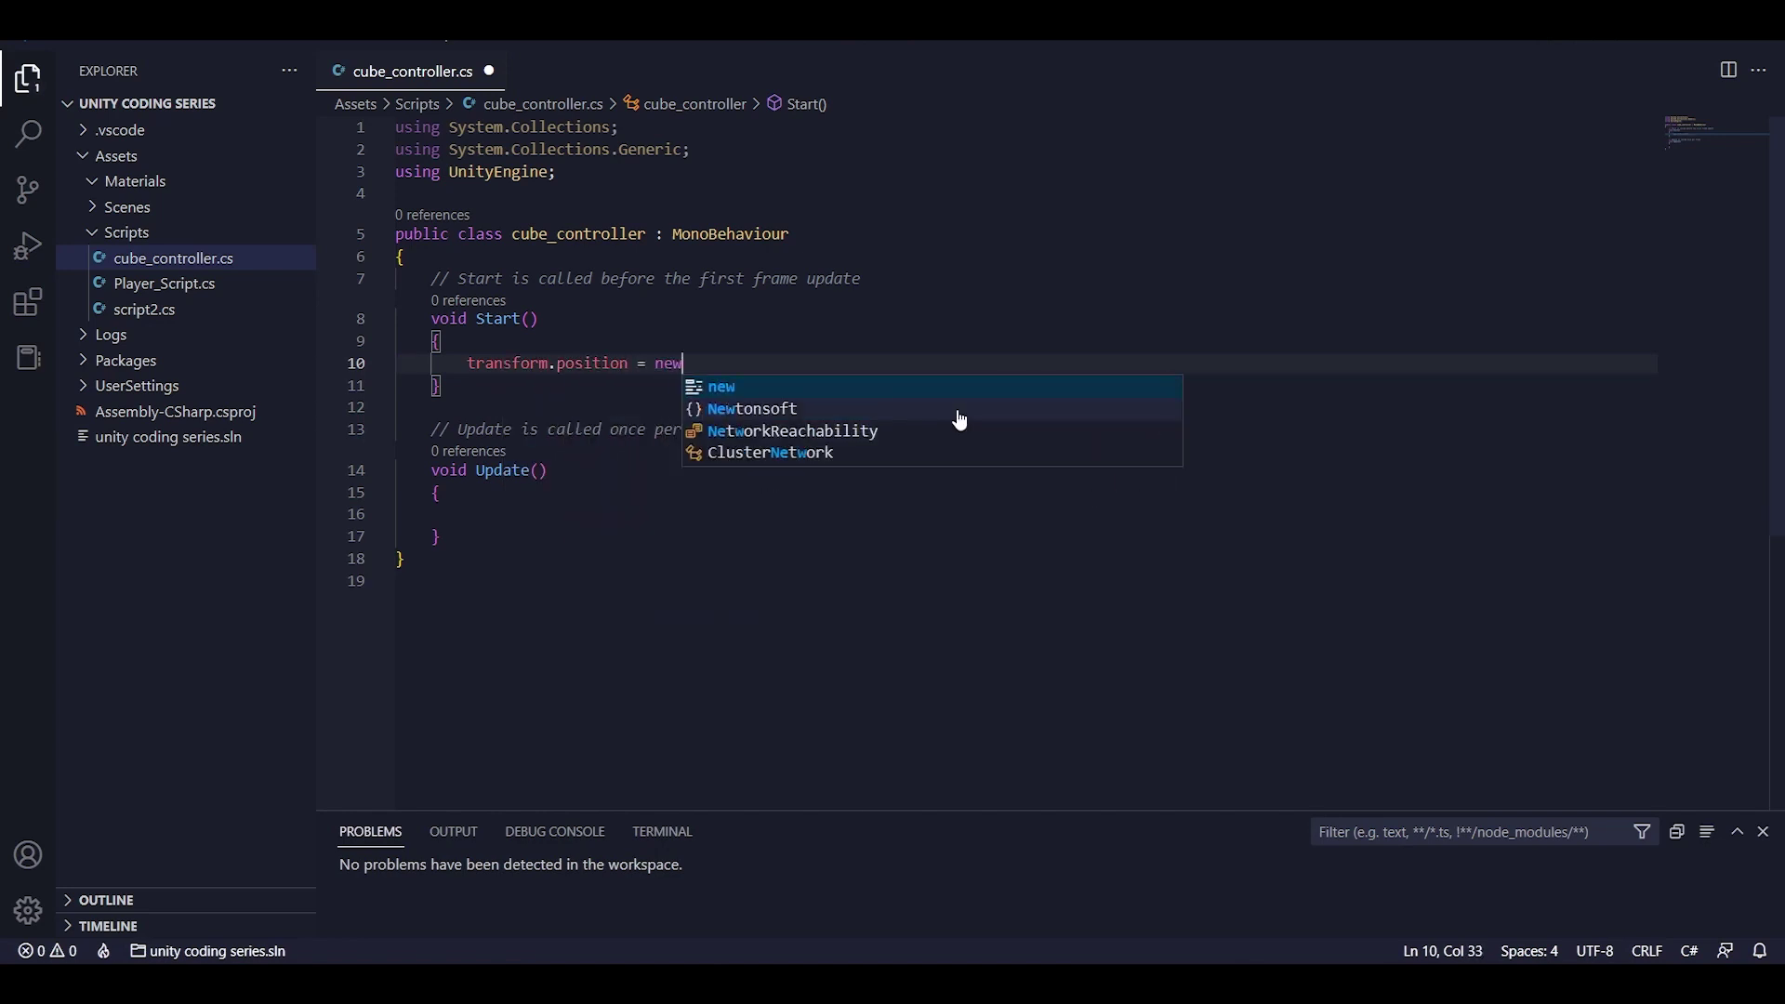
text( Vector3)
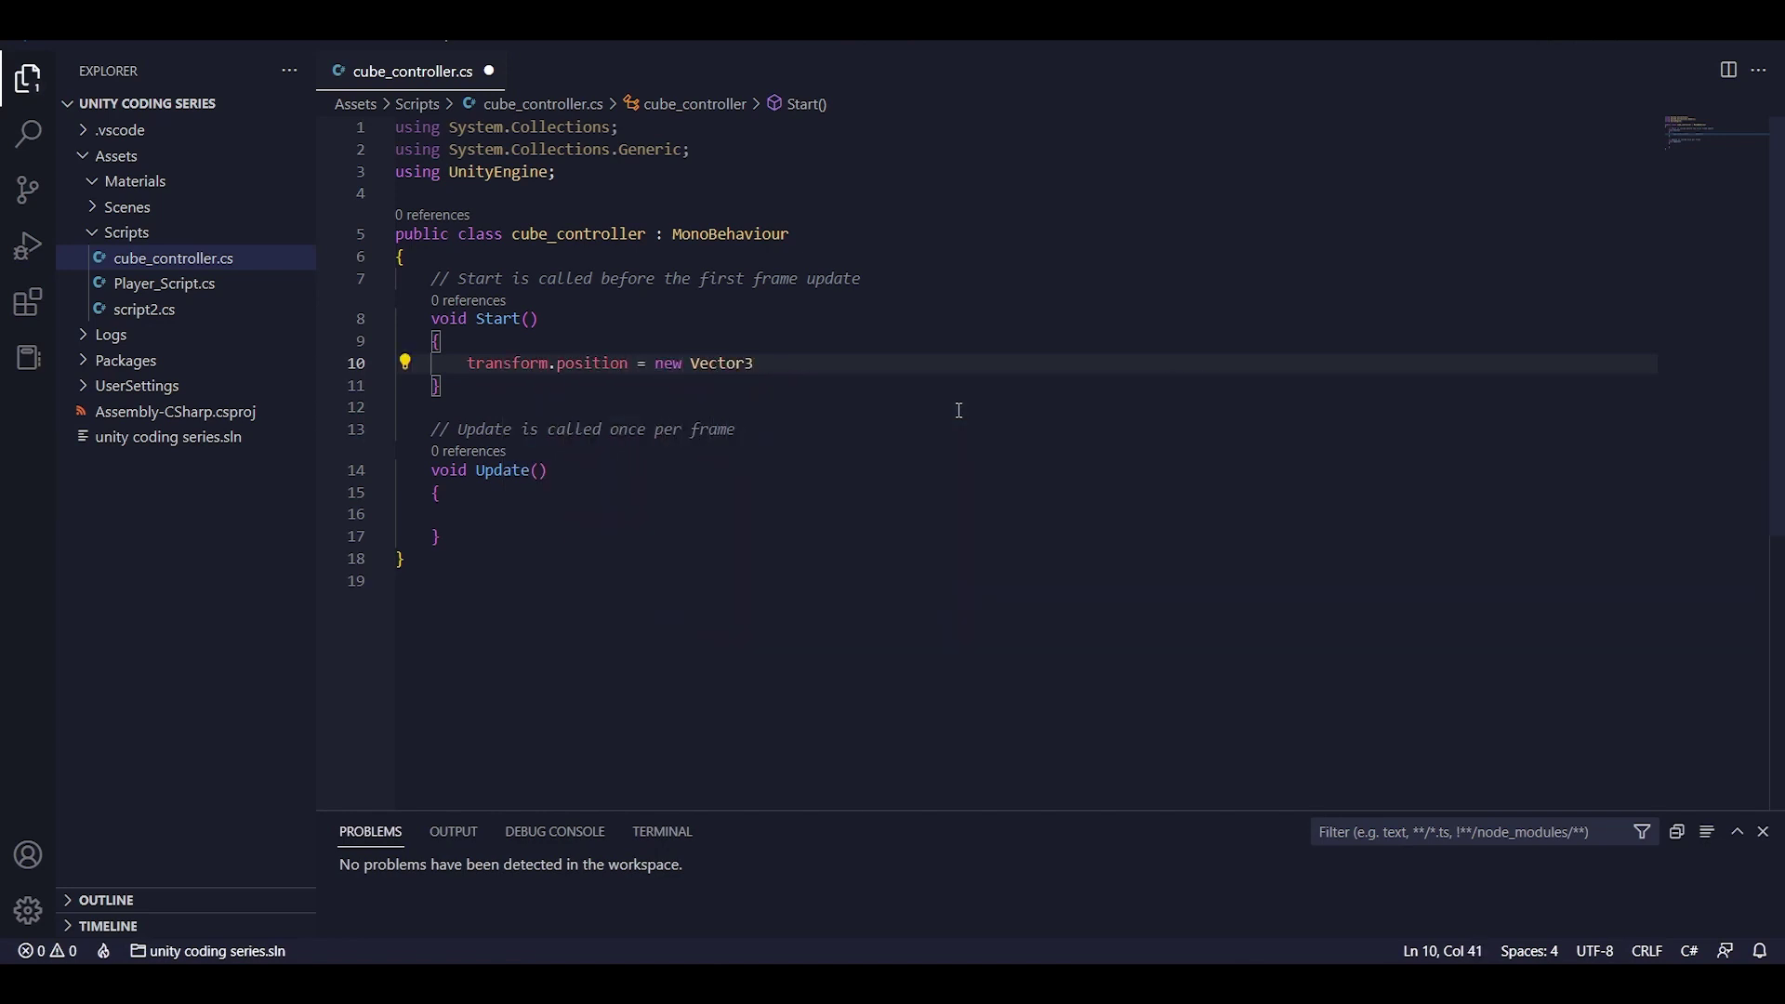
text((10, 5, 10)
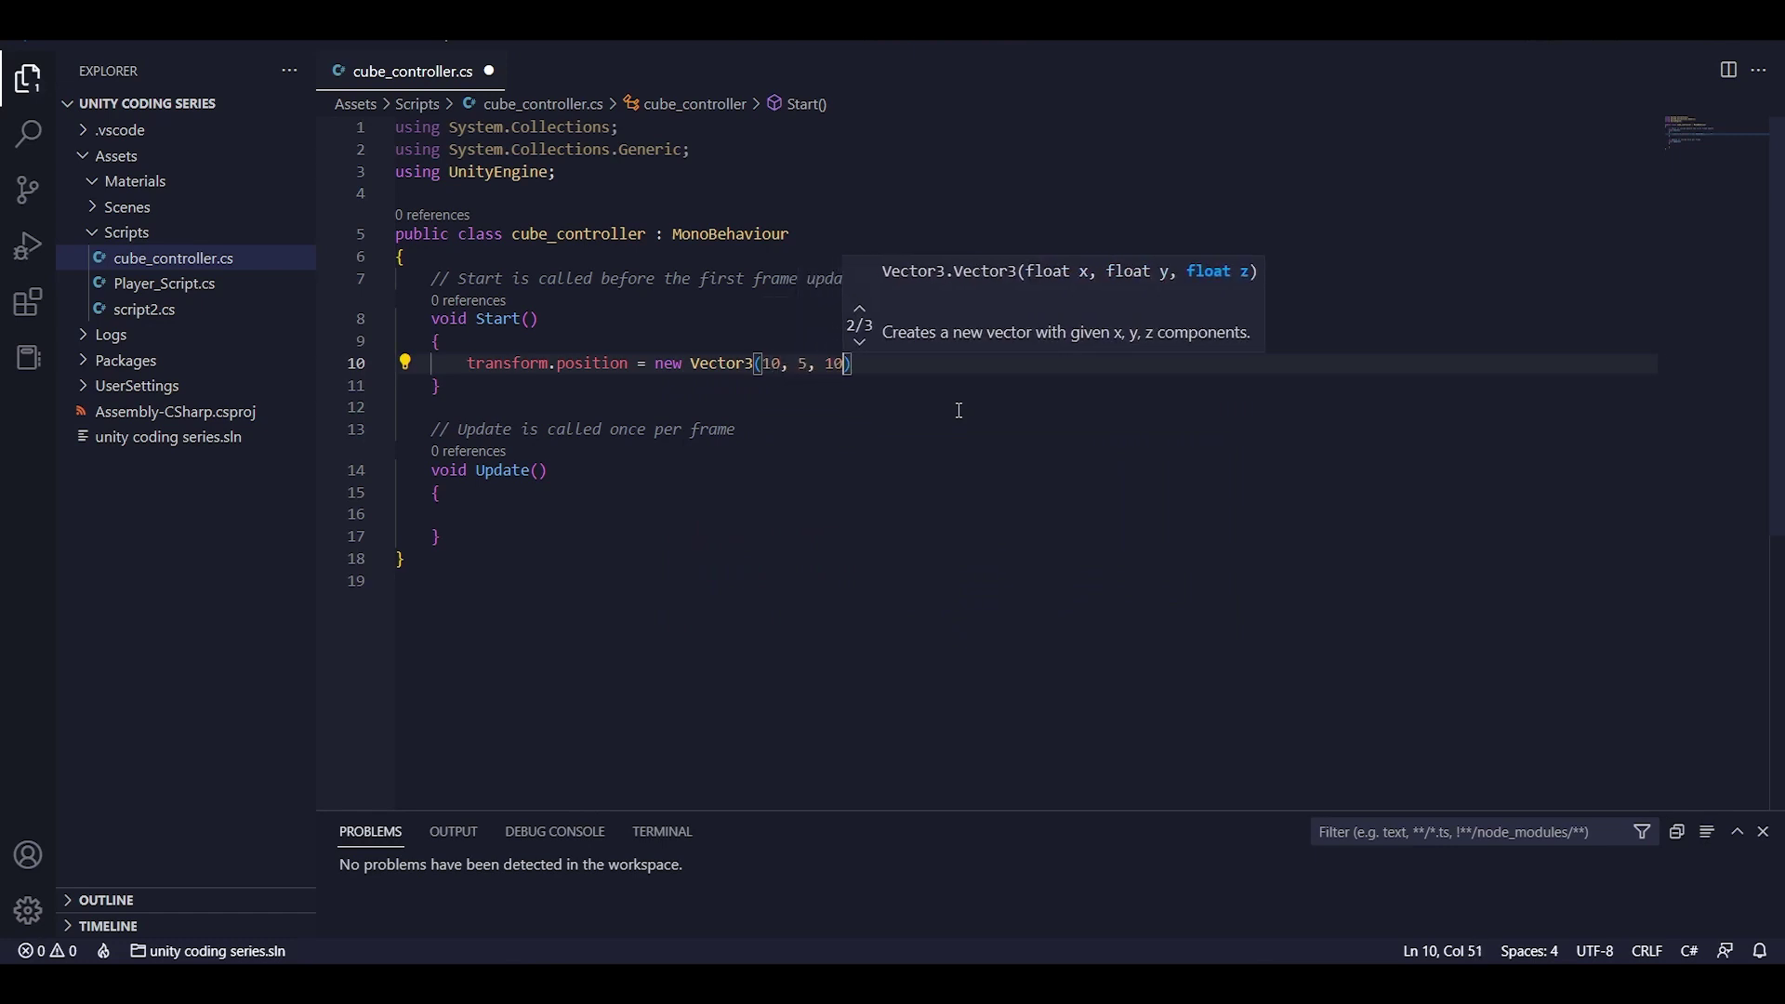
text();)
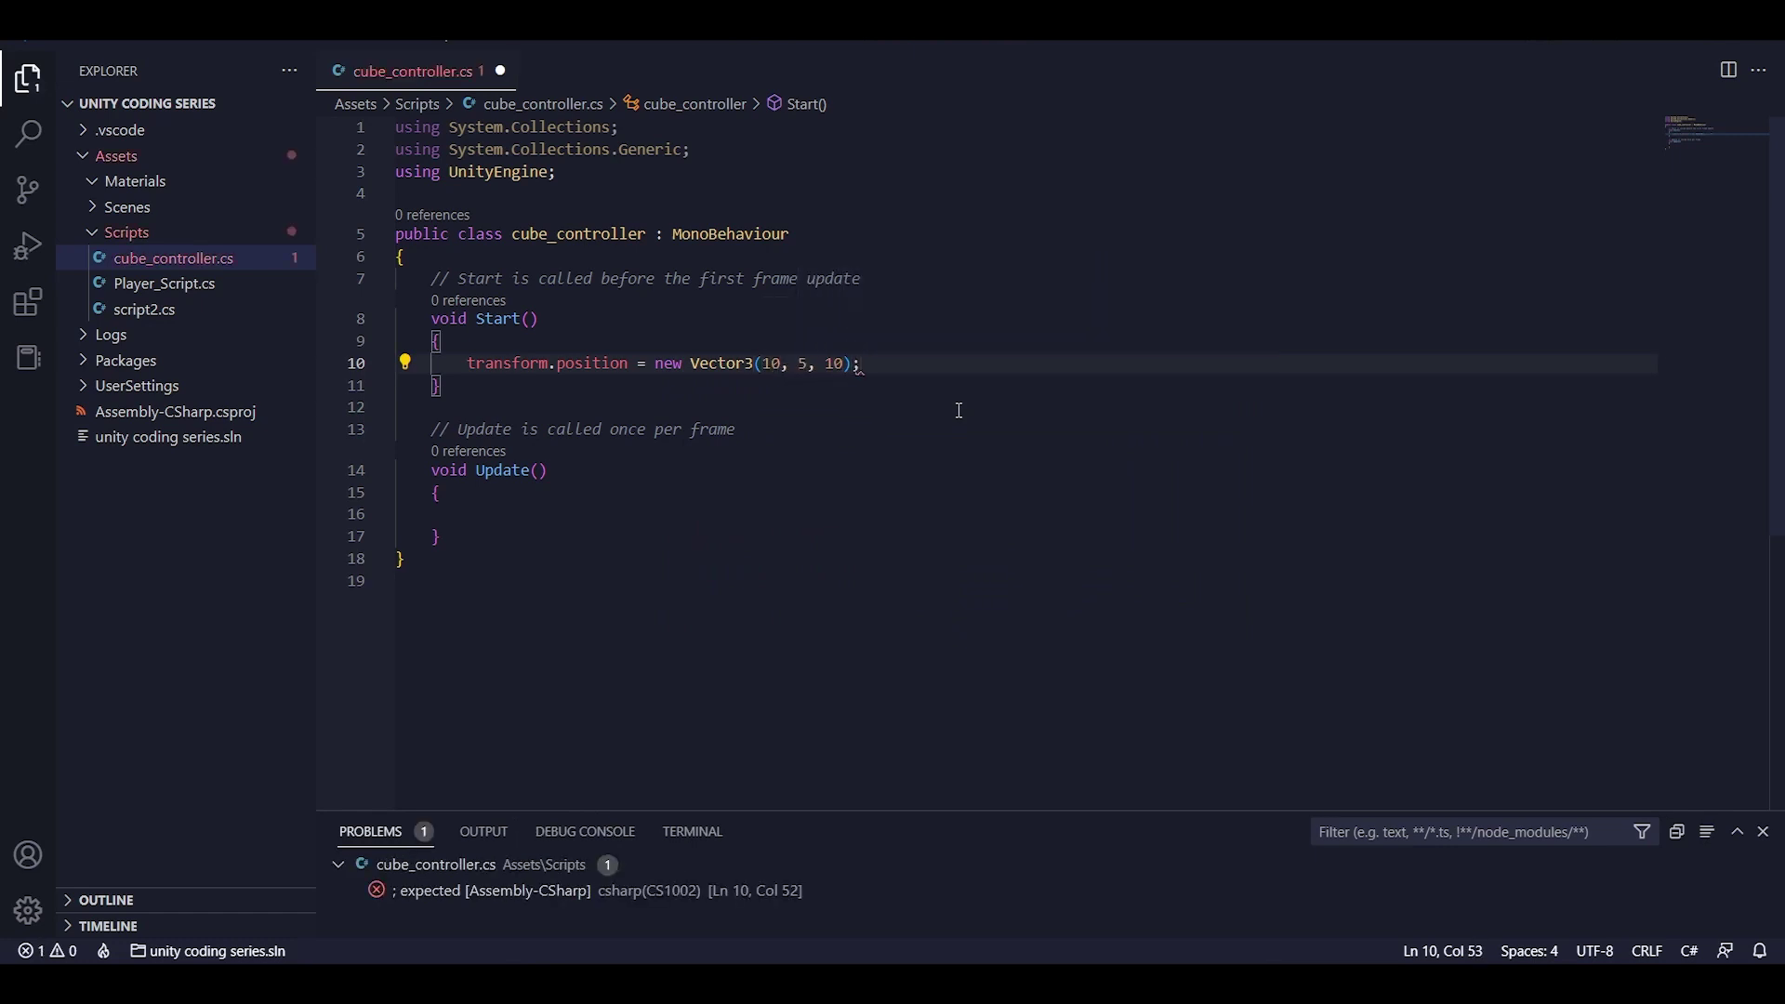
key(ctrl+s)
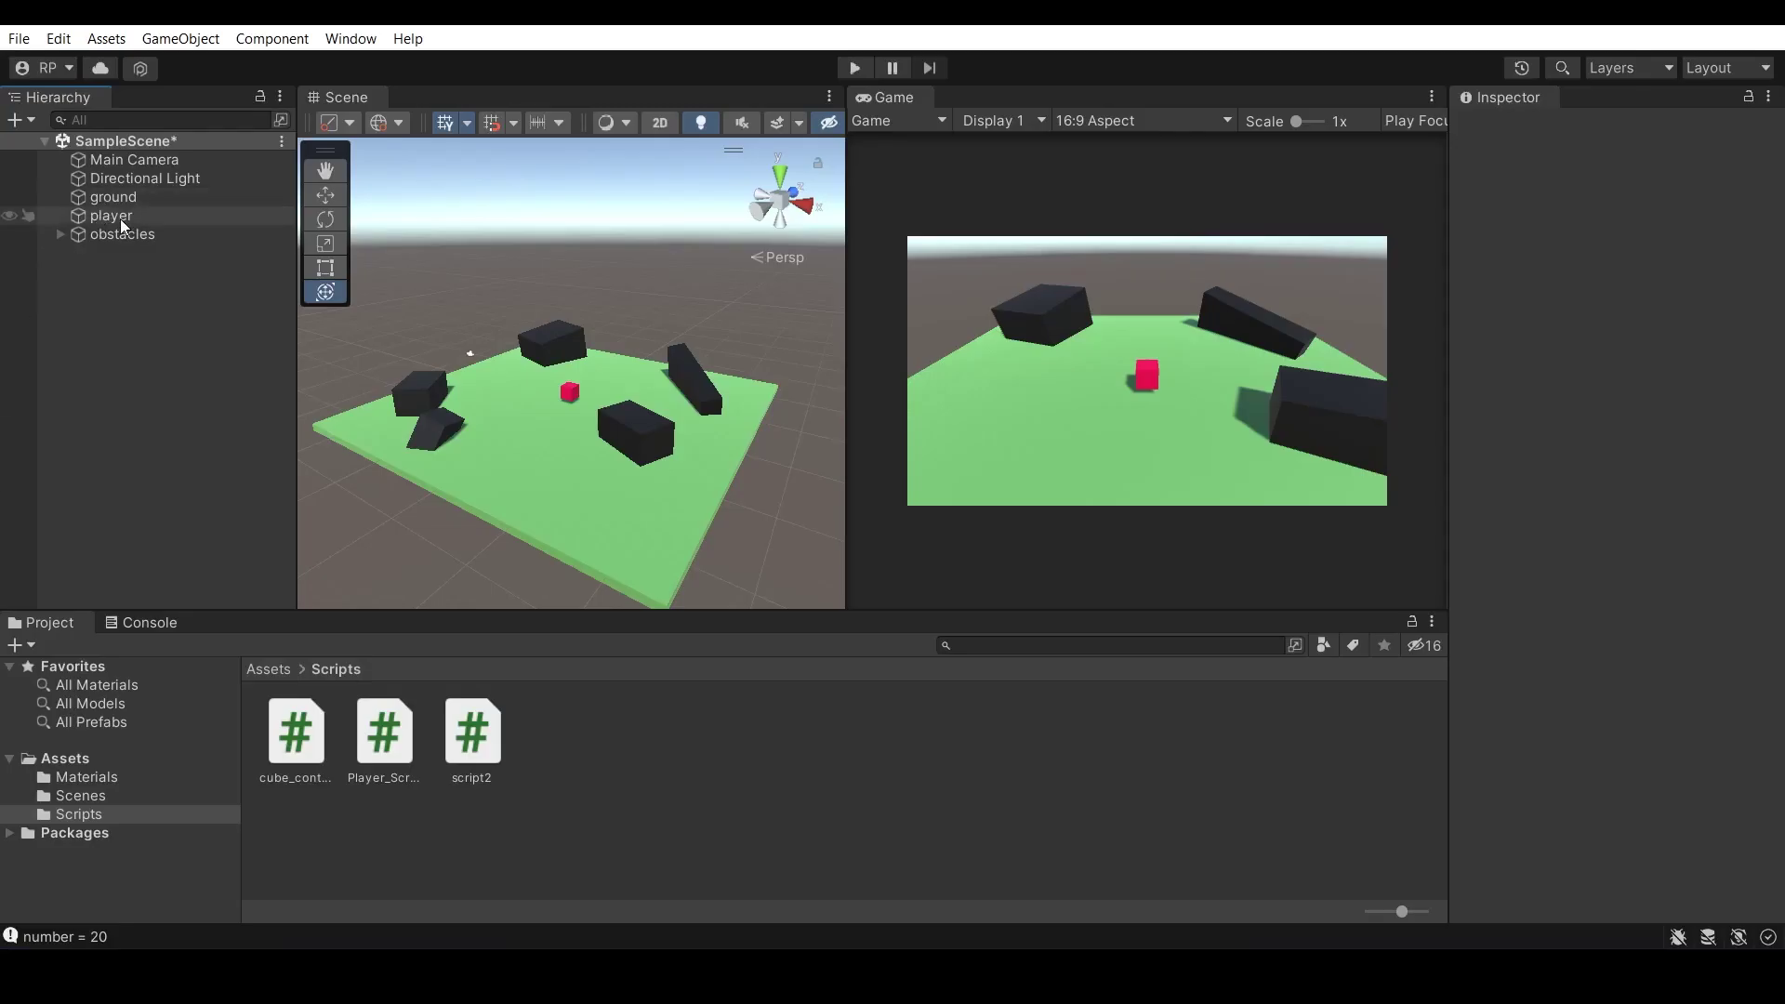
Disable Script 2 on the player, attach cube_controller to it, and enter Play mode.
click(120, 219)
click(1504, 463)
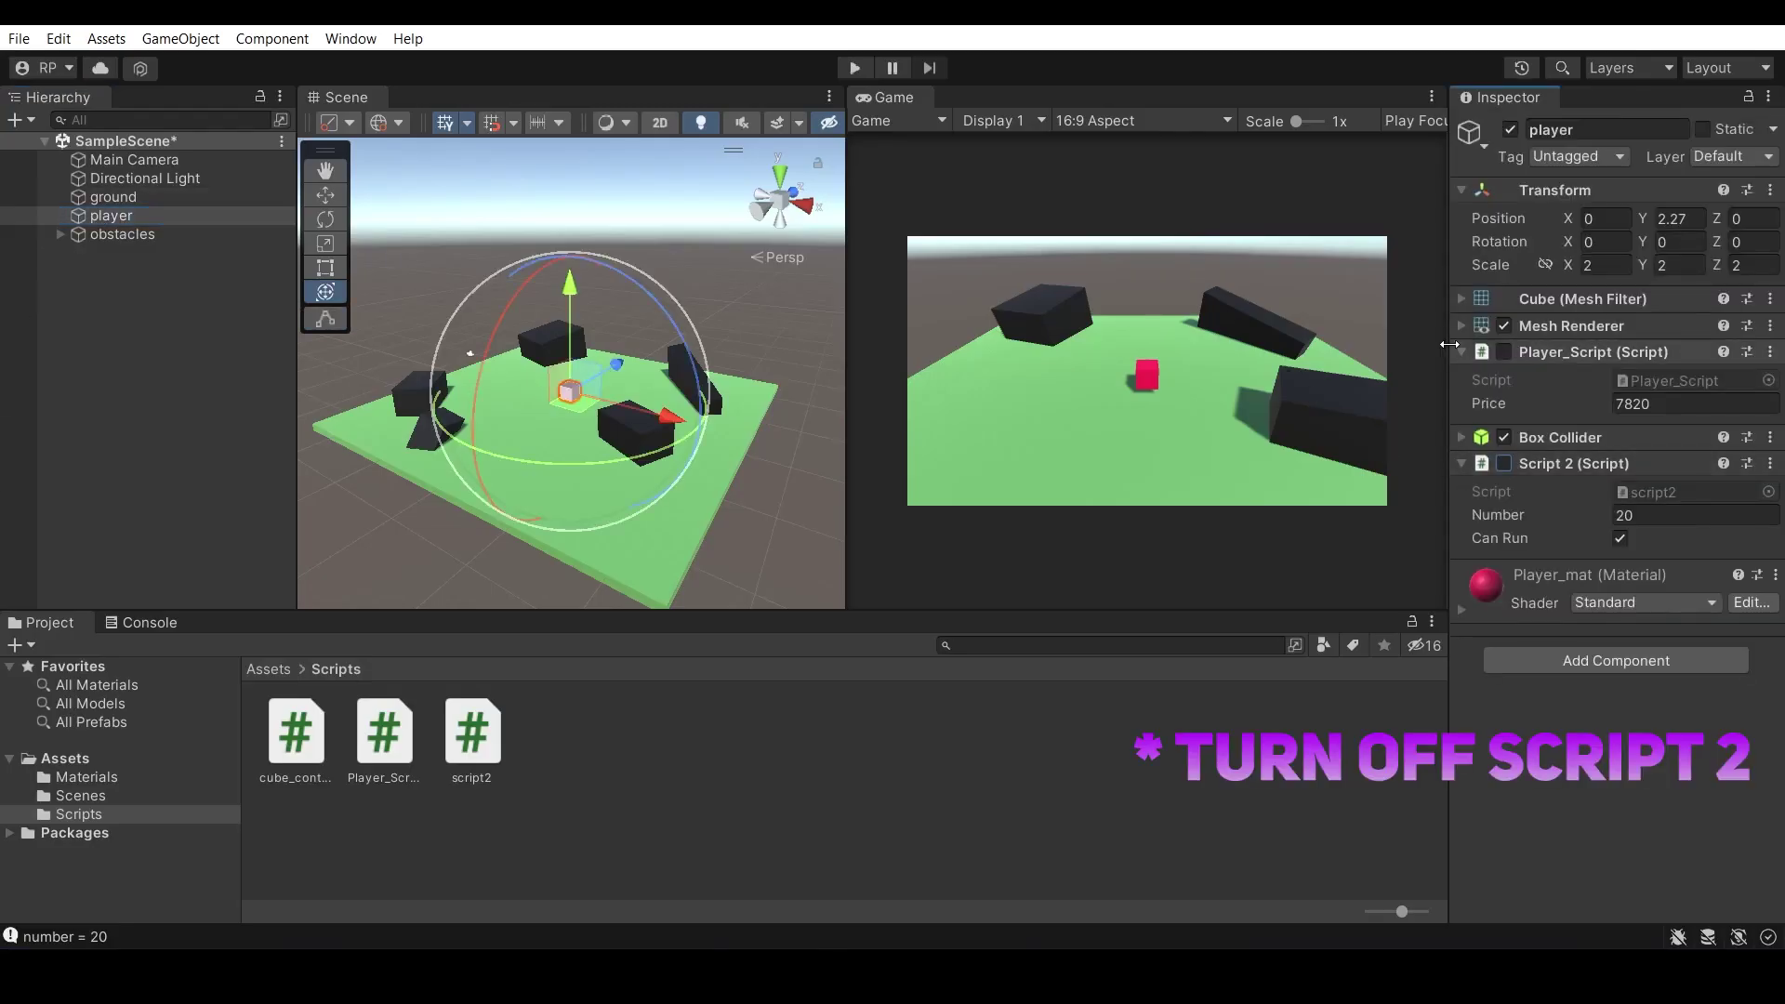
click(1463, 353)
click(1459, 403)
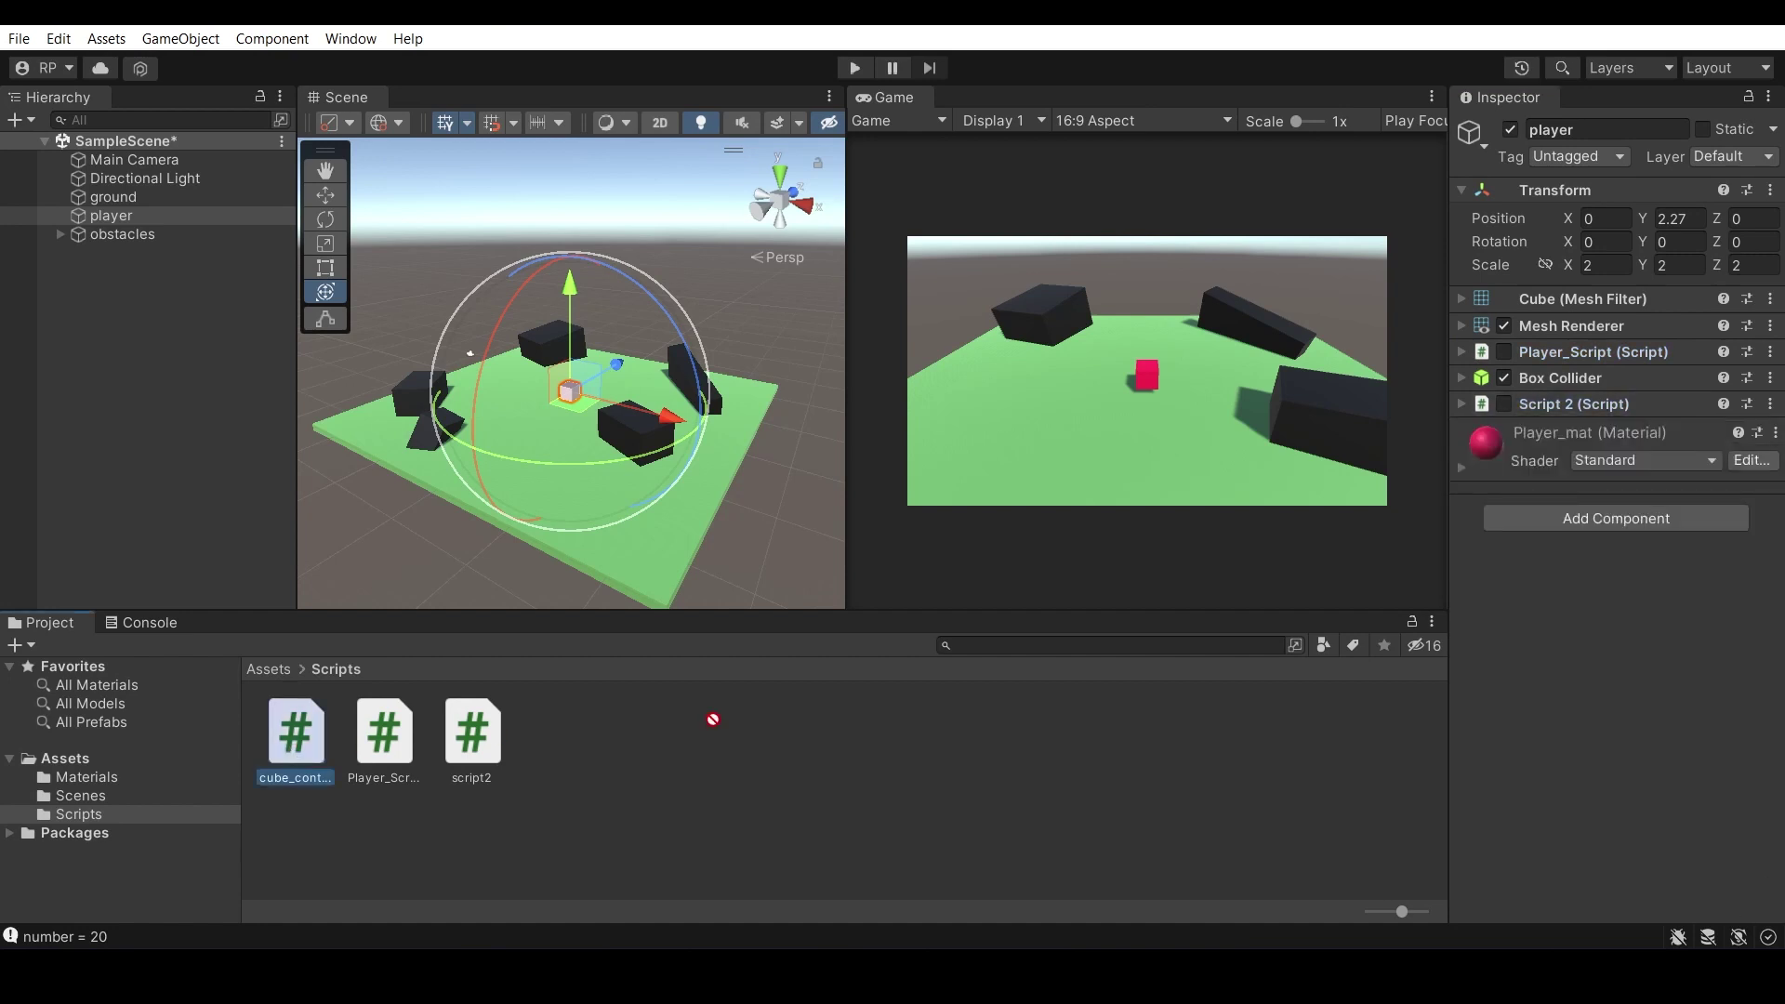
drag(1624, 587, 1622, 587)
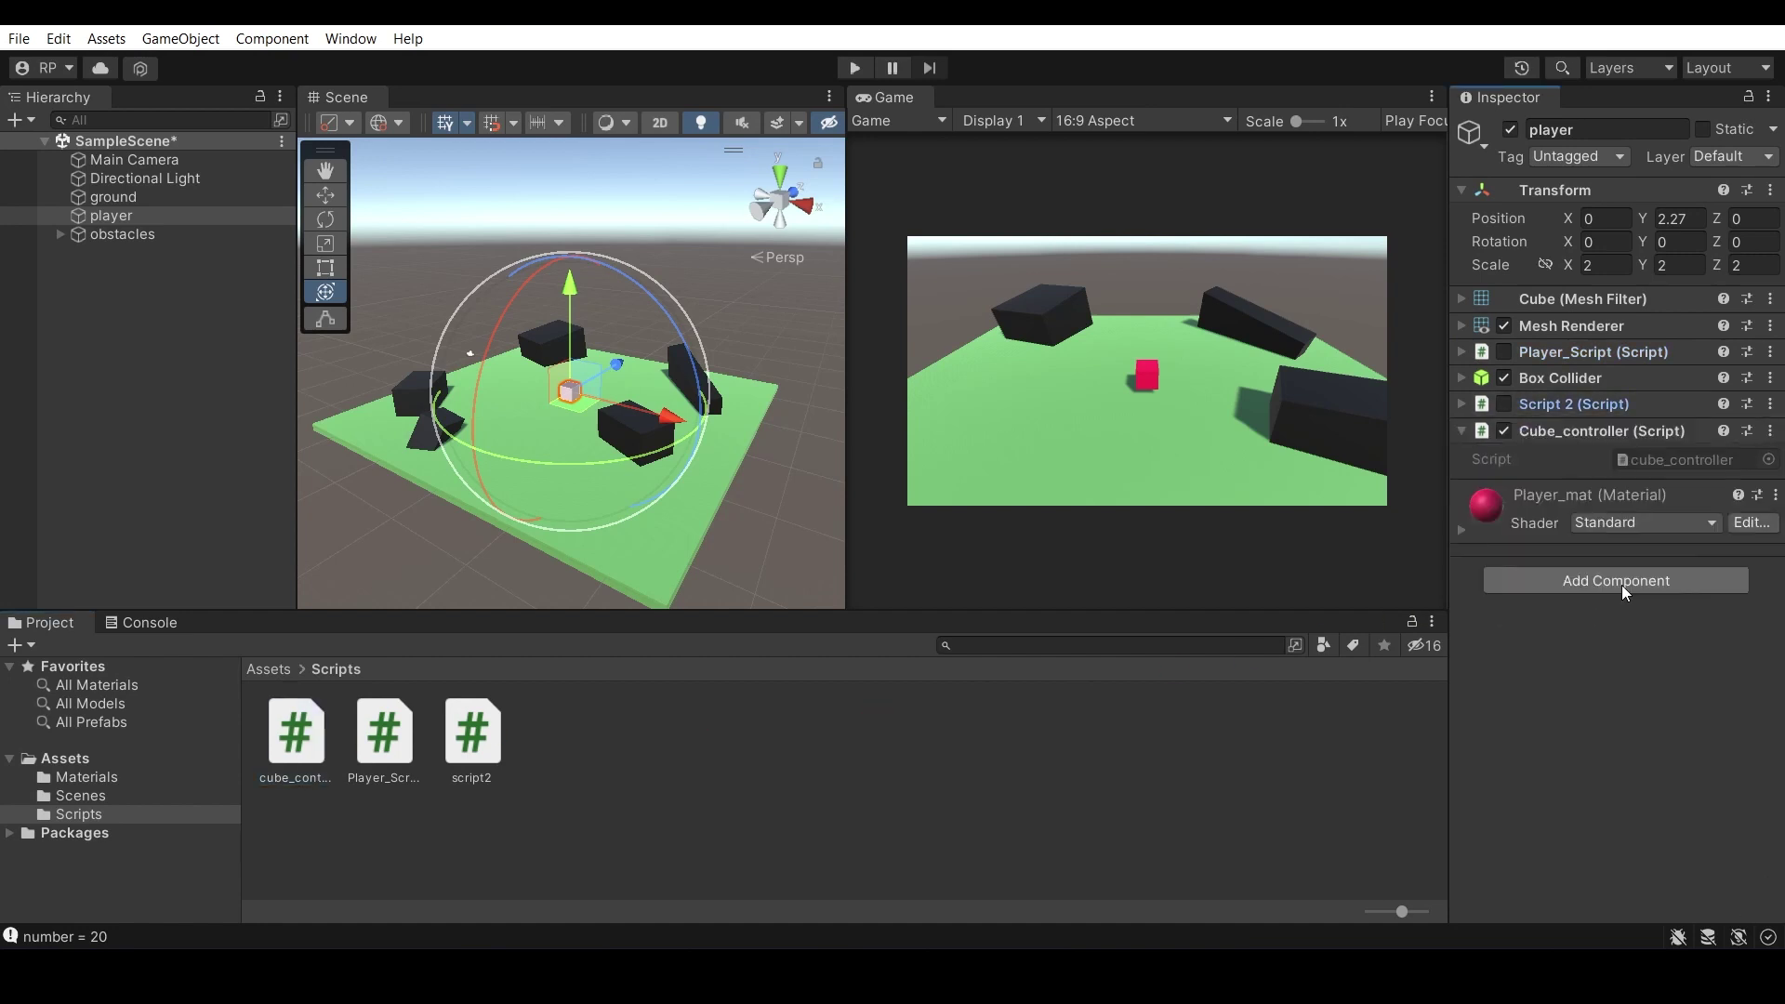
click(854, 68)
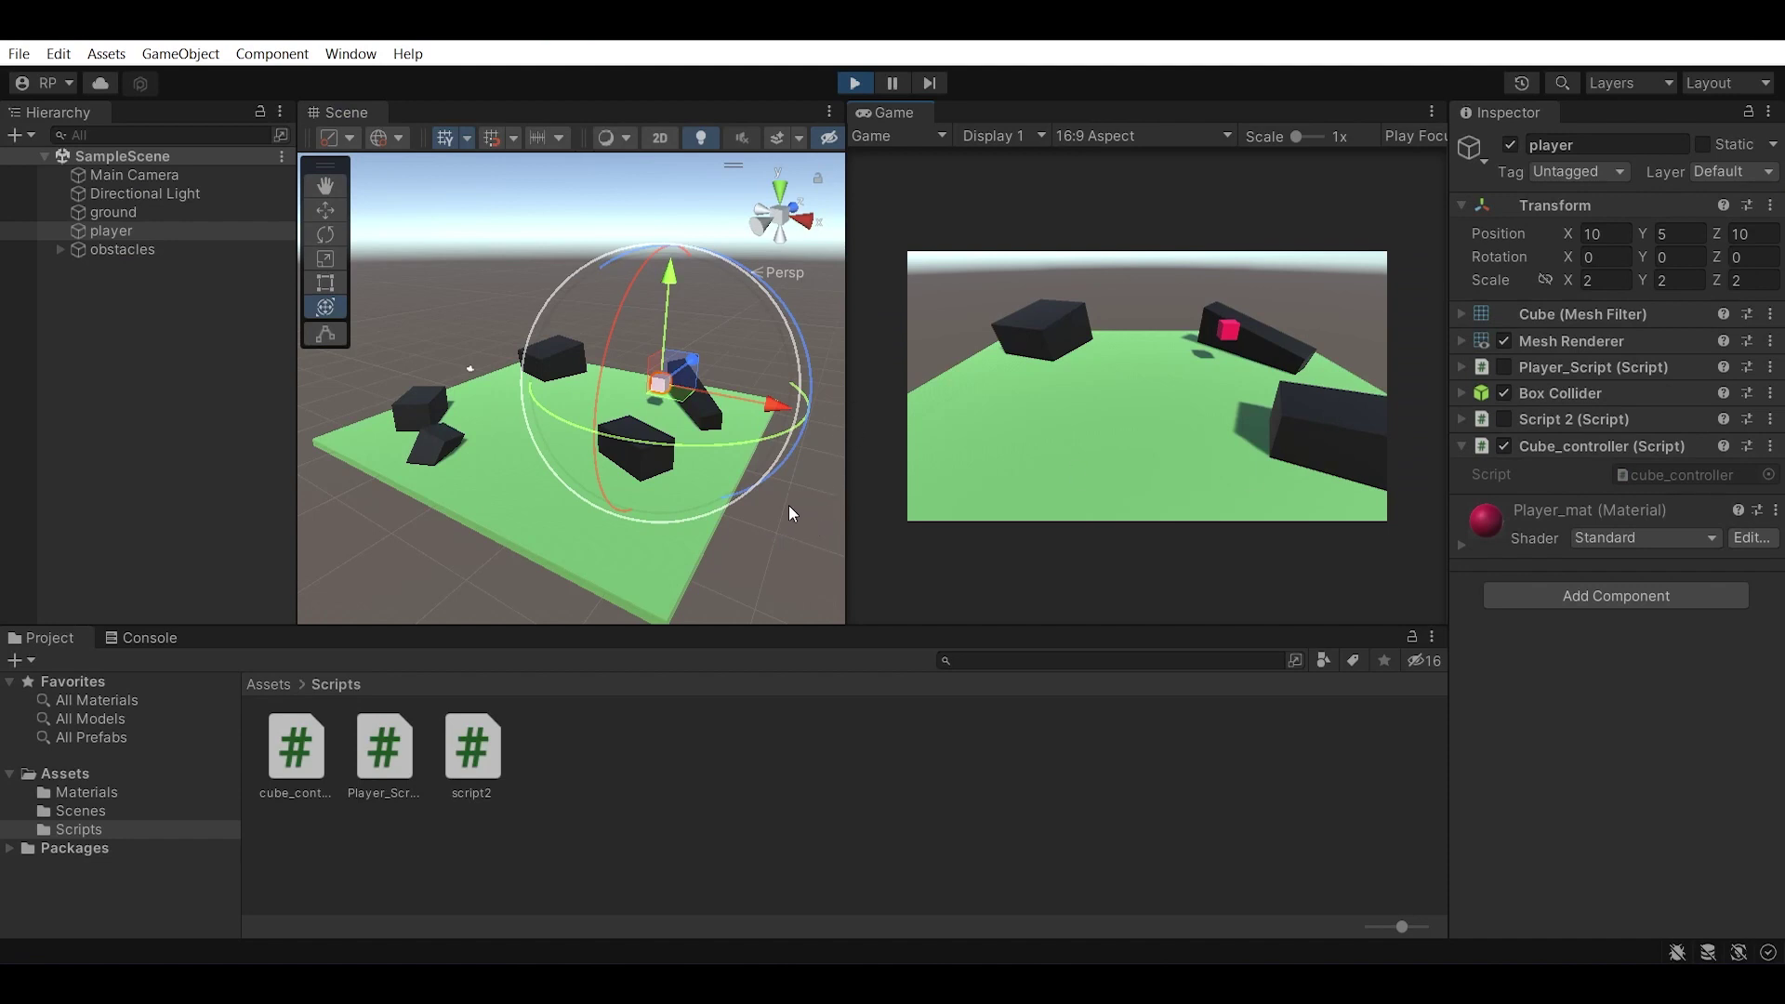
In Play mode, scrub the player's Position X to 11.83, then reselect the player.
middle_drag(788, 504, 747, 529)
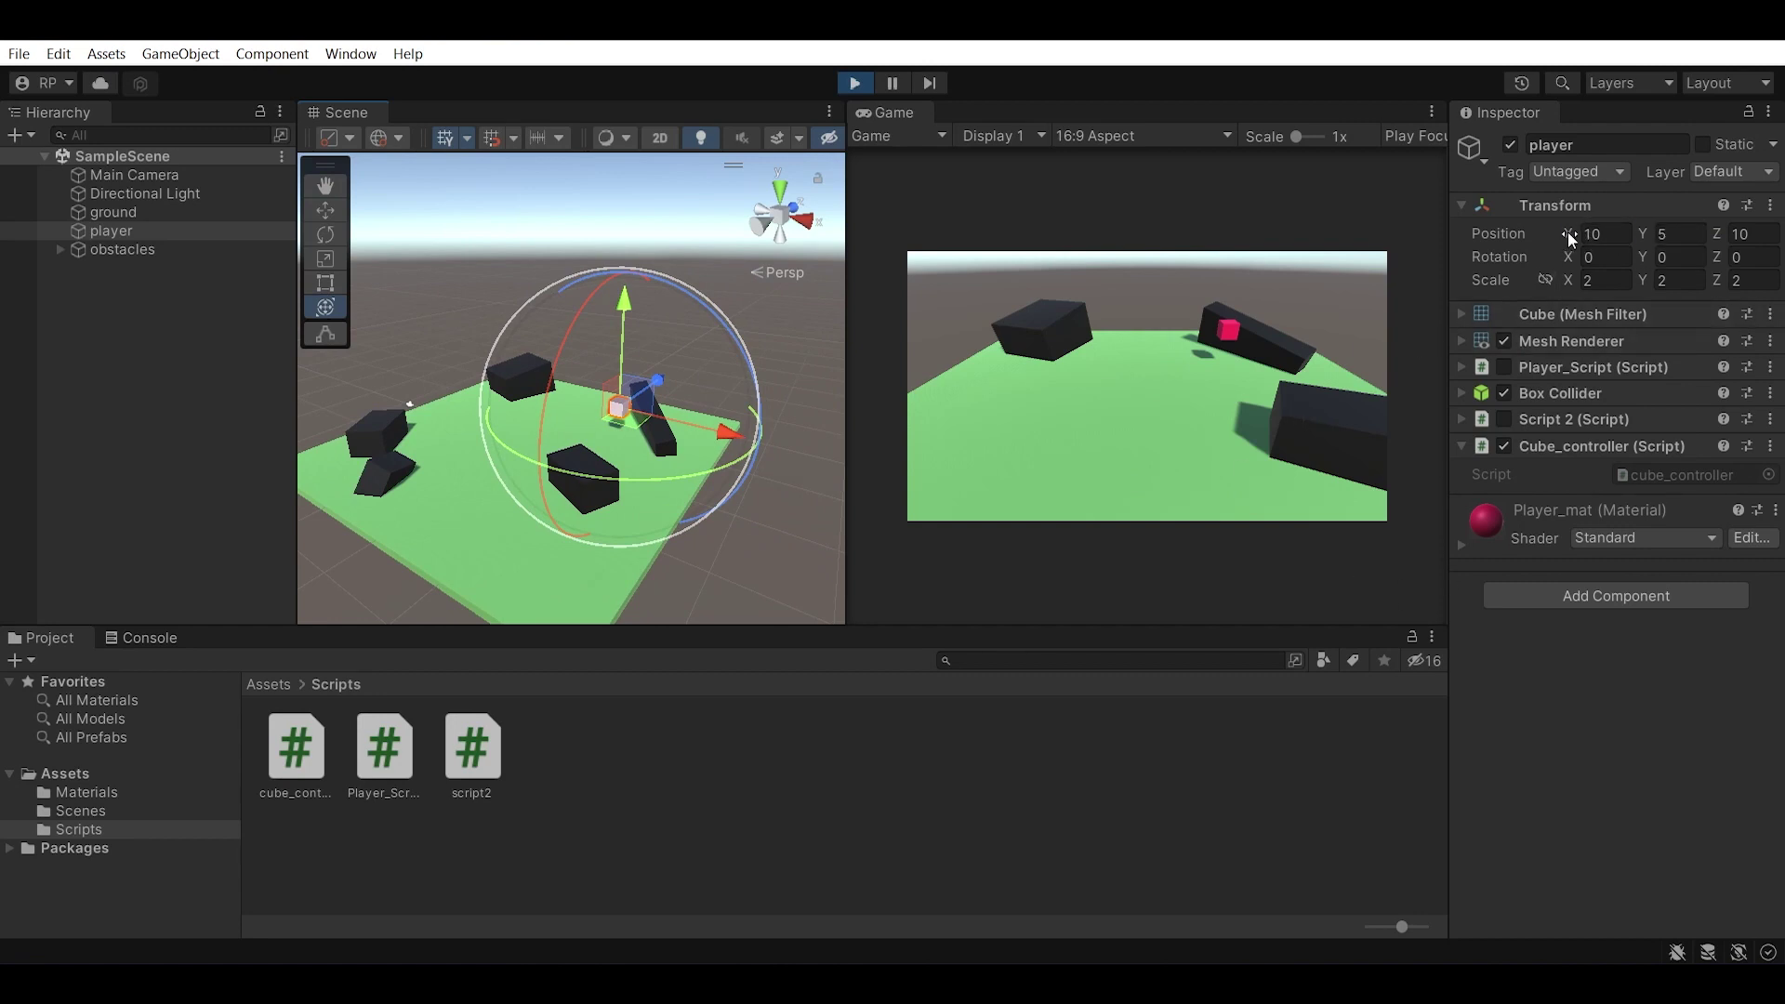
mouse_move(1568, 232)
mouse_down()
mouse_move(1386, 236)
mouse_move(1651, 322)
mouse_up()
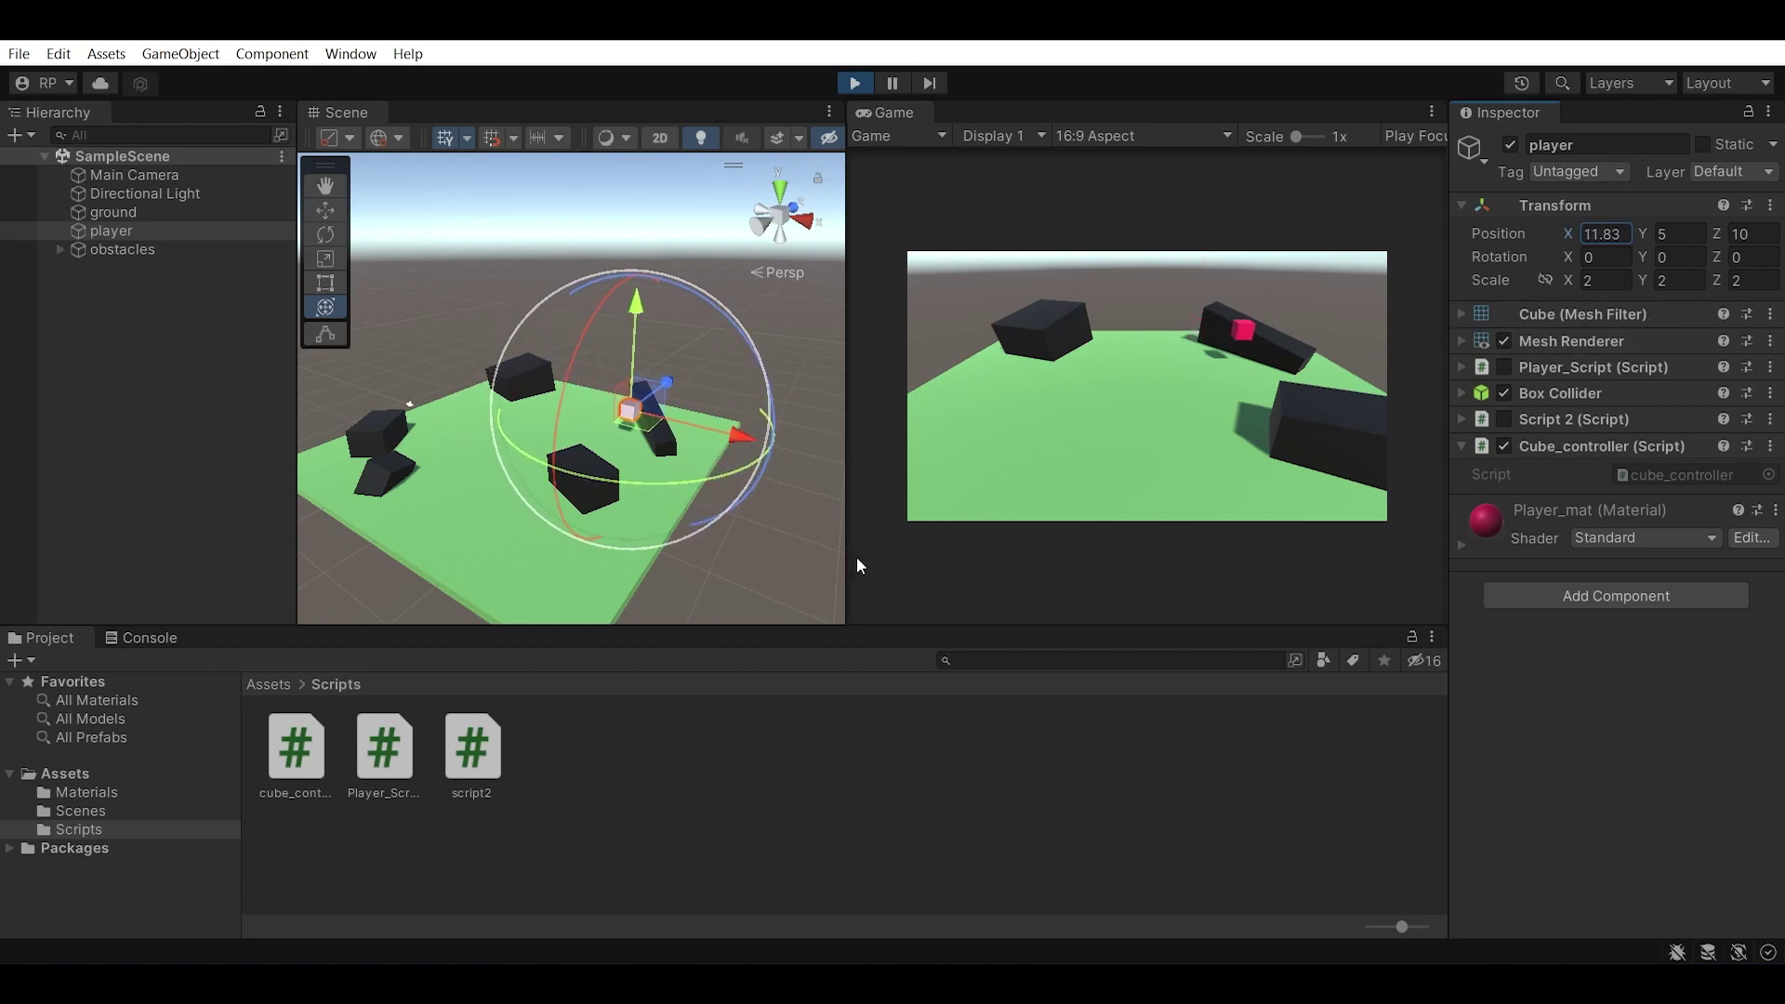
click(874, 497)
click(831, 519)
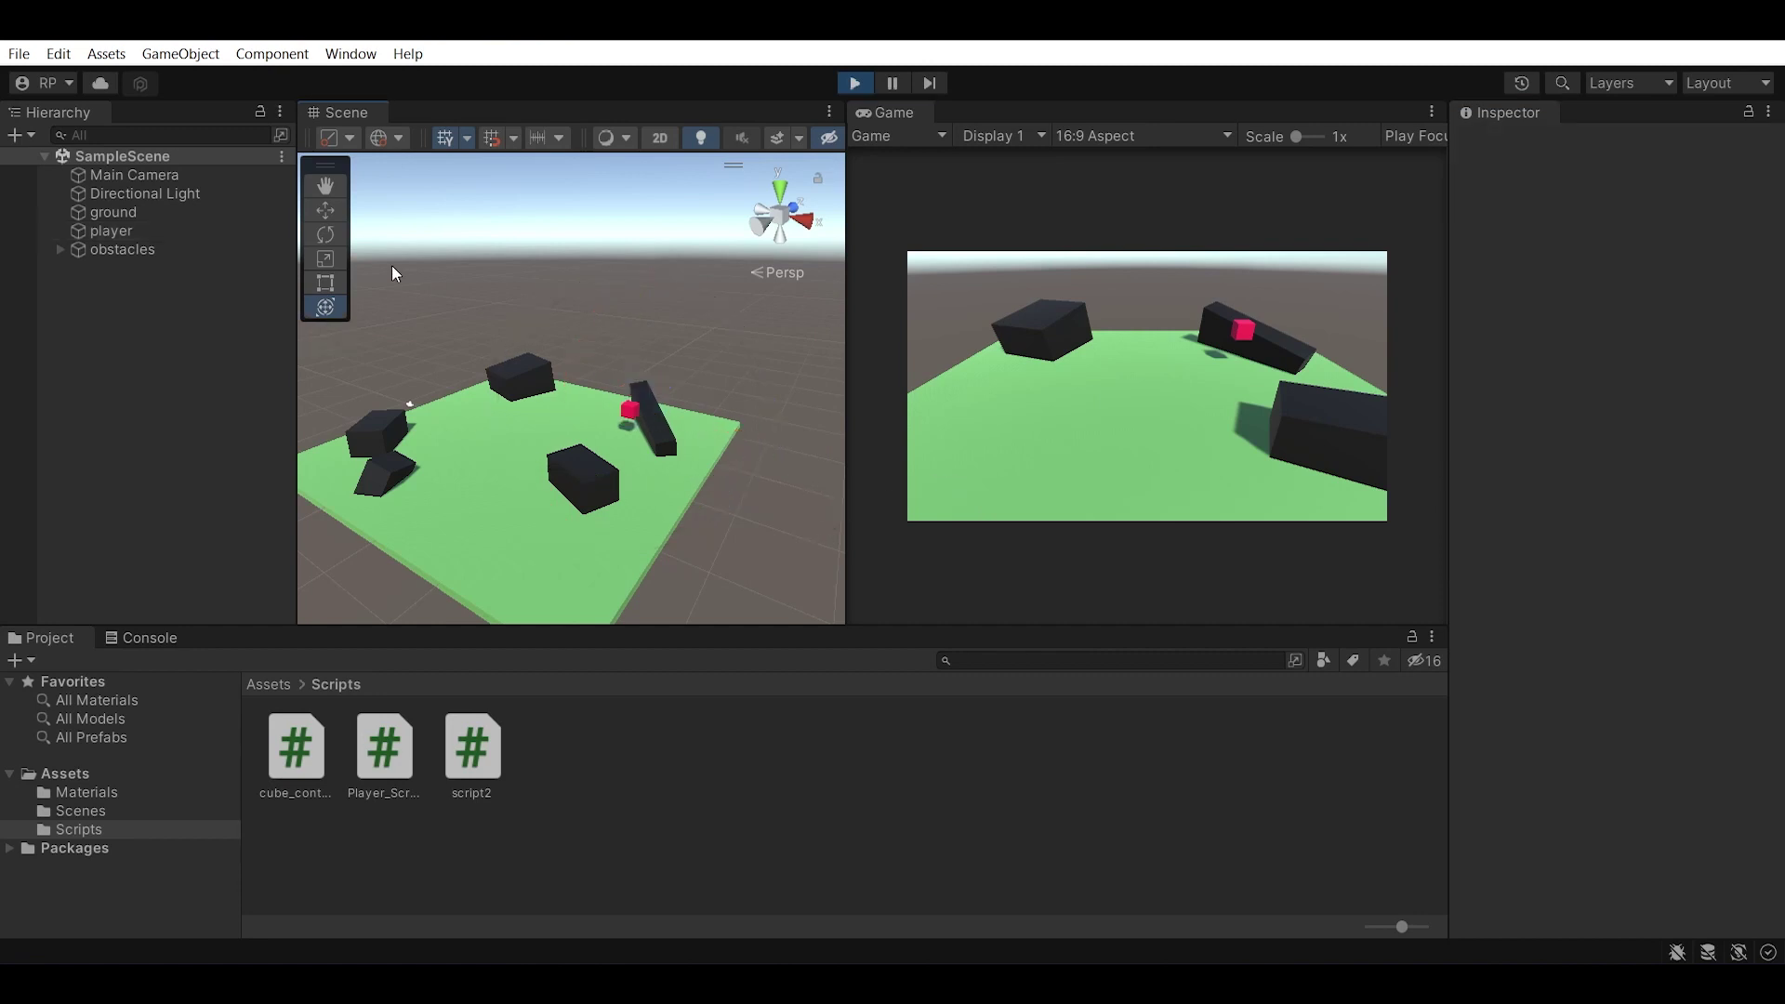
click(316, 185)
click(329, 211)
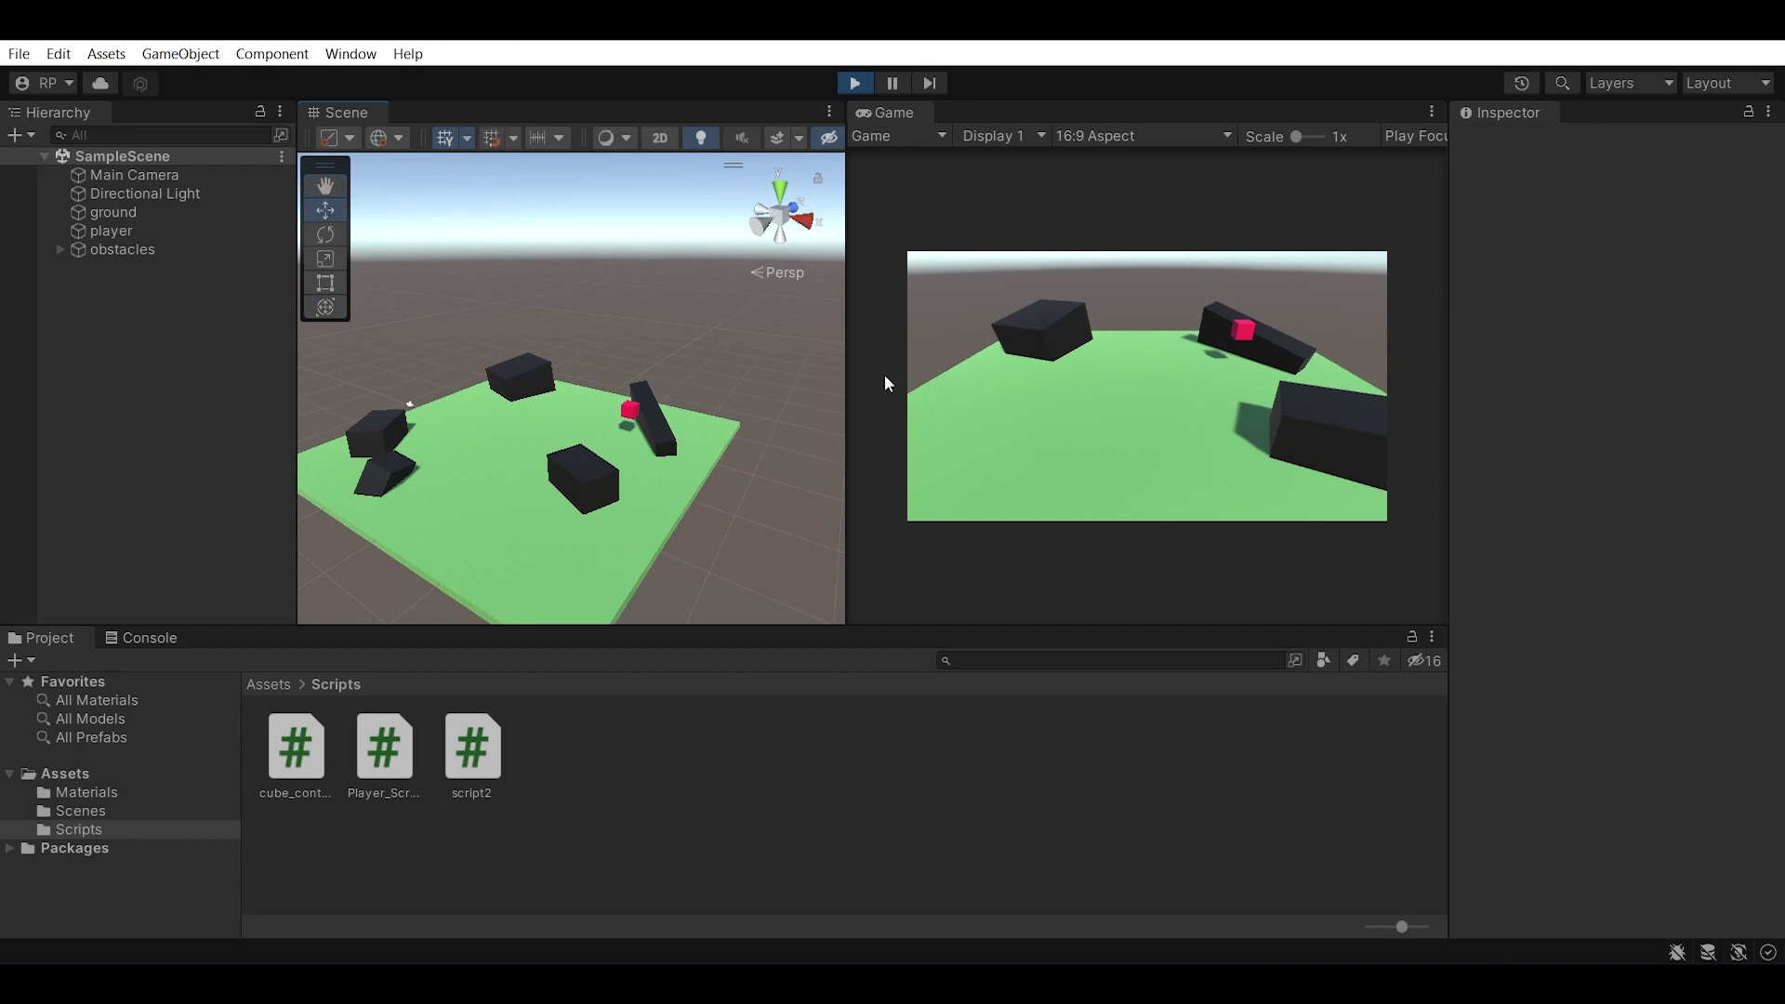
click(141, 231)
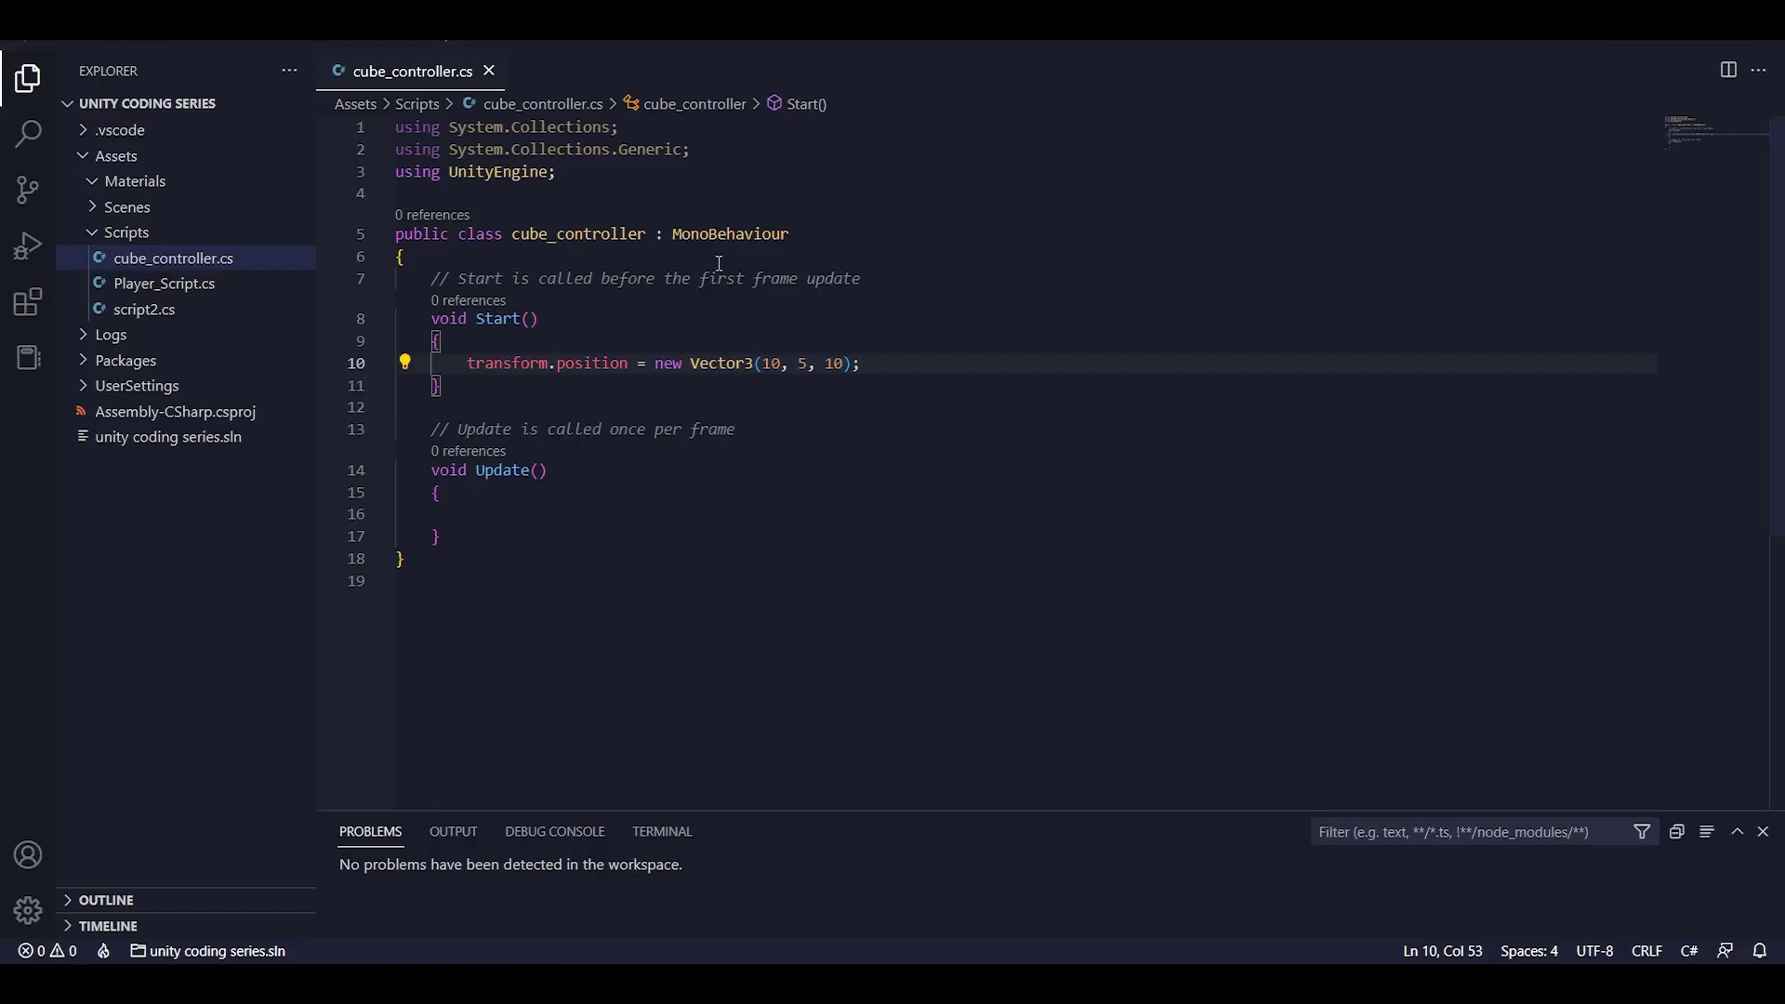
Highlight the new Vector3(10, 5, 10) expression on line 10, then deselect it.
drag(646, 363, 912, 365)
click(949, 363)
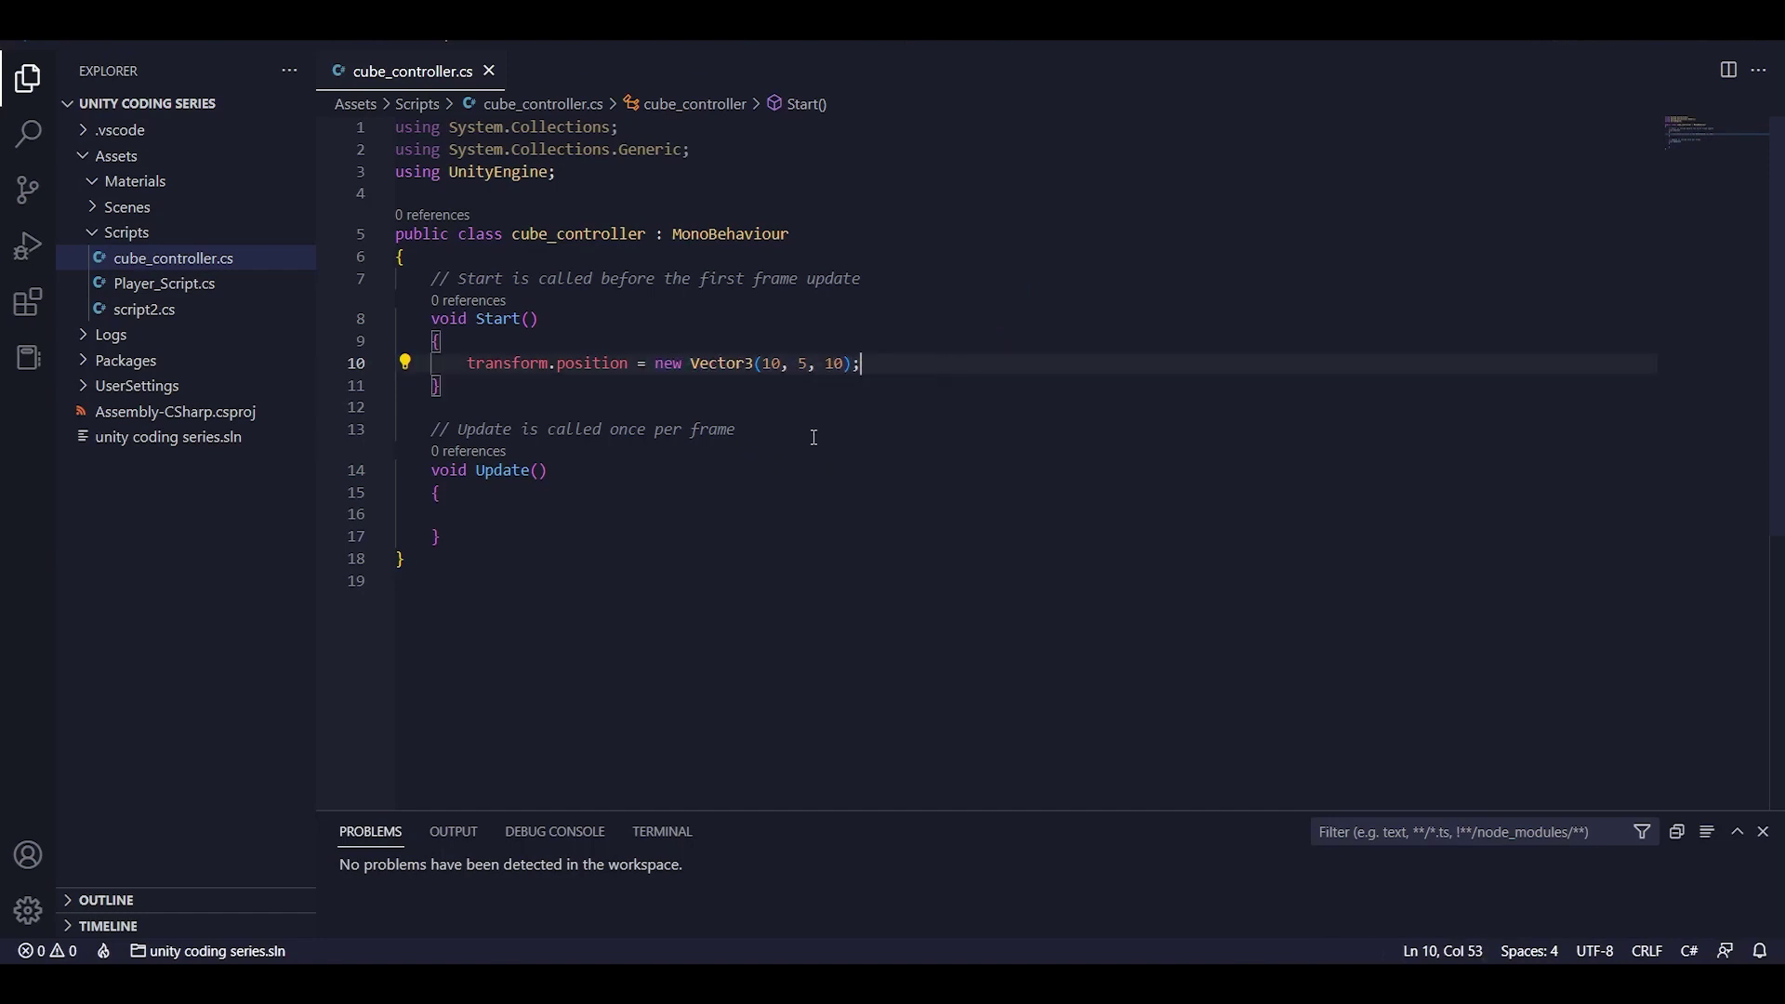
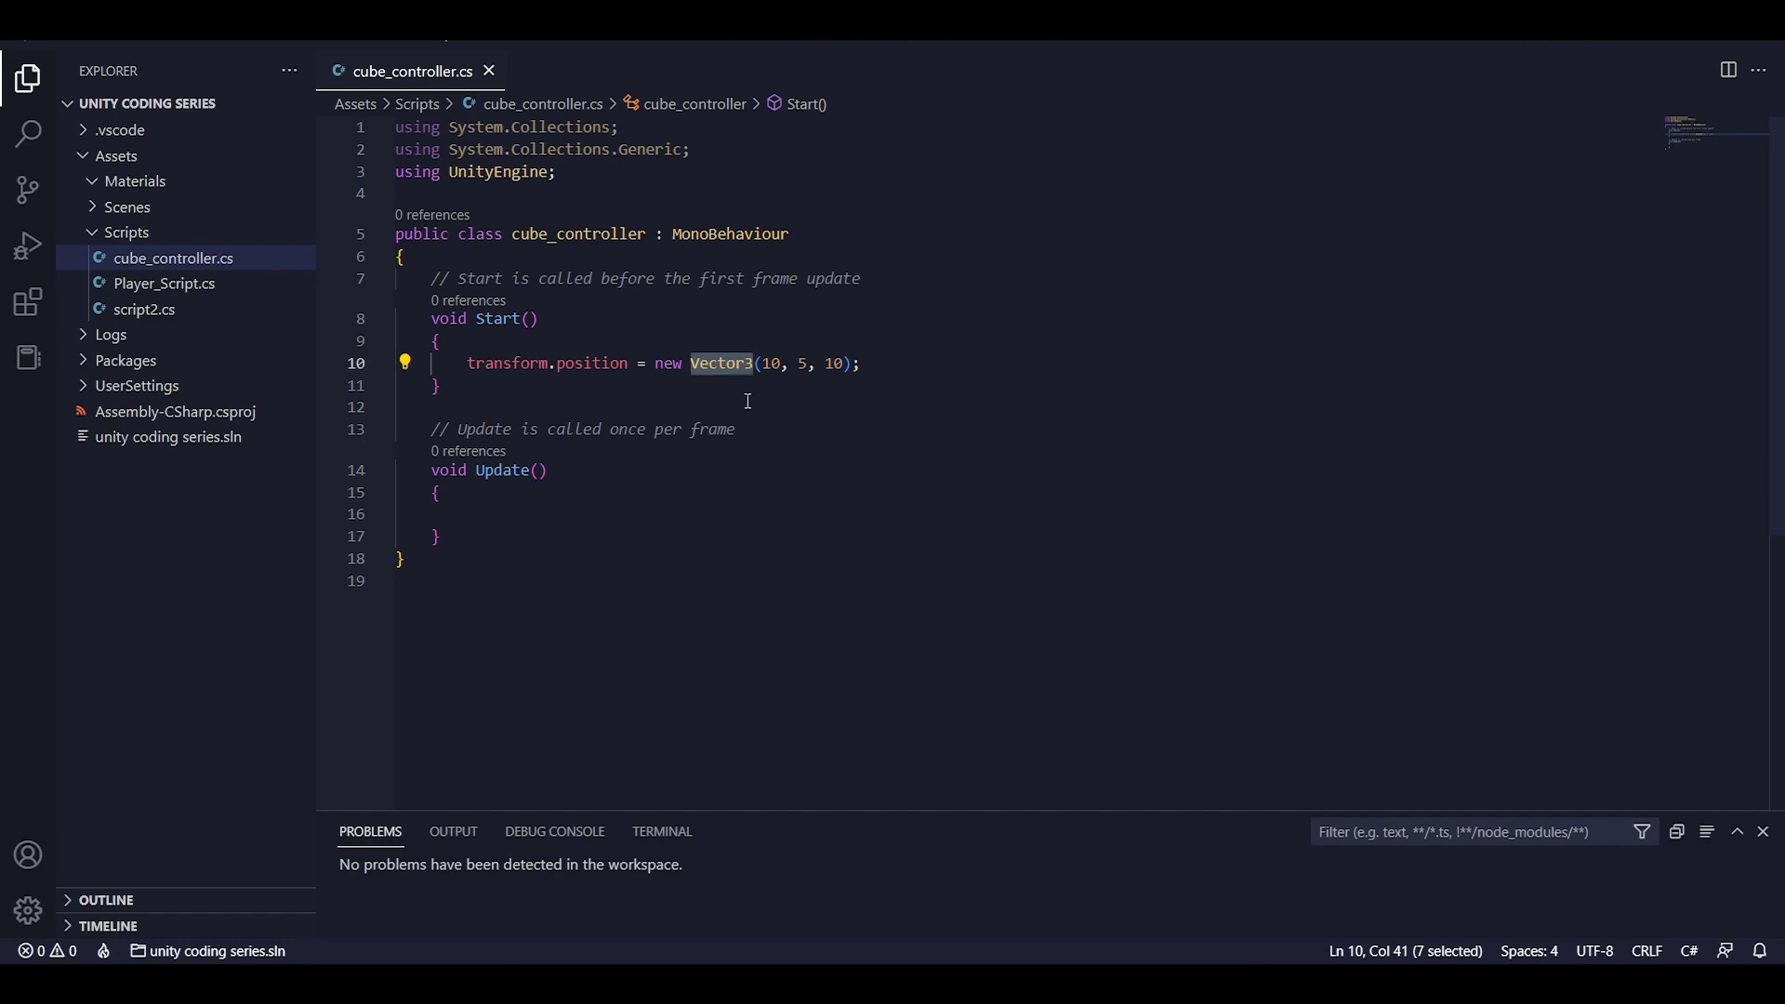
Declare 'private float speed = 10;' at the top of the cube_controller class, leaving a blank line above it.
drag(941, 374, 656, 364)
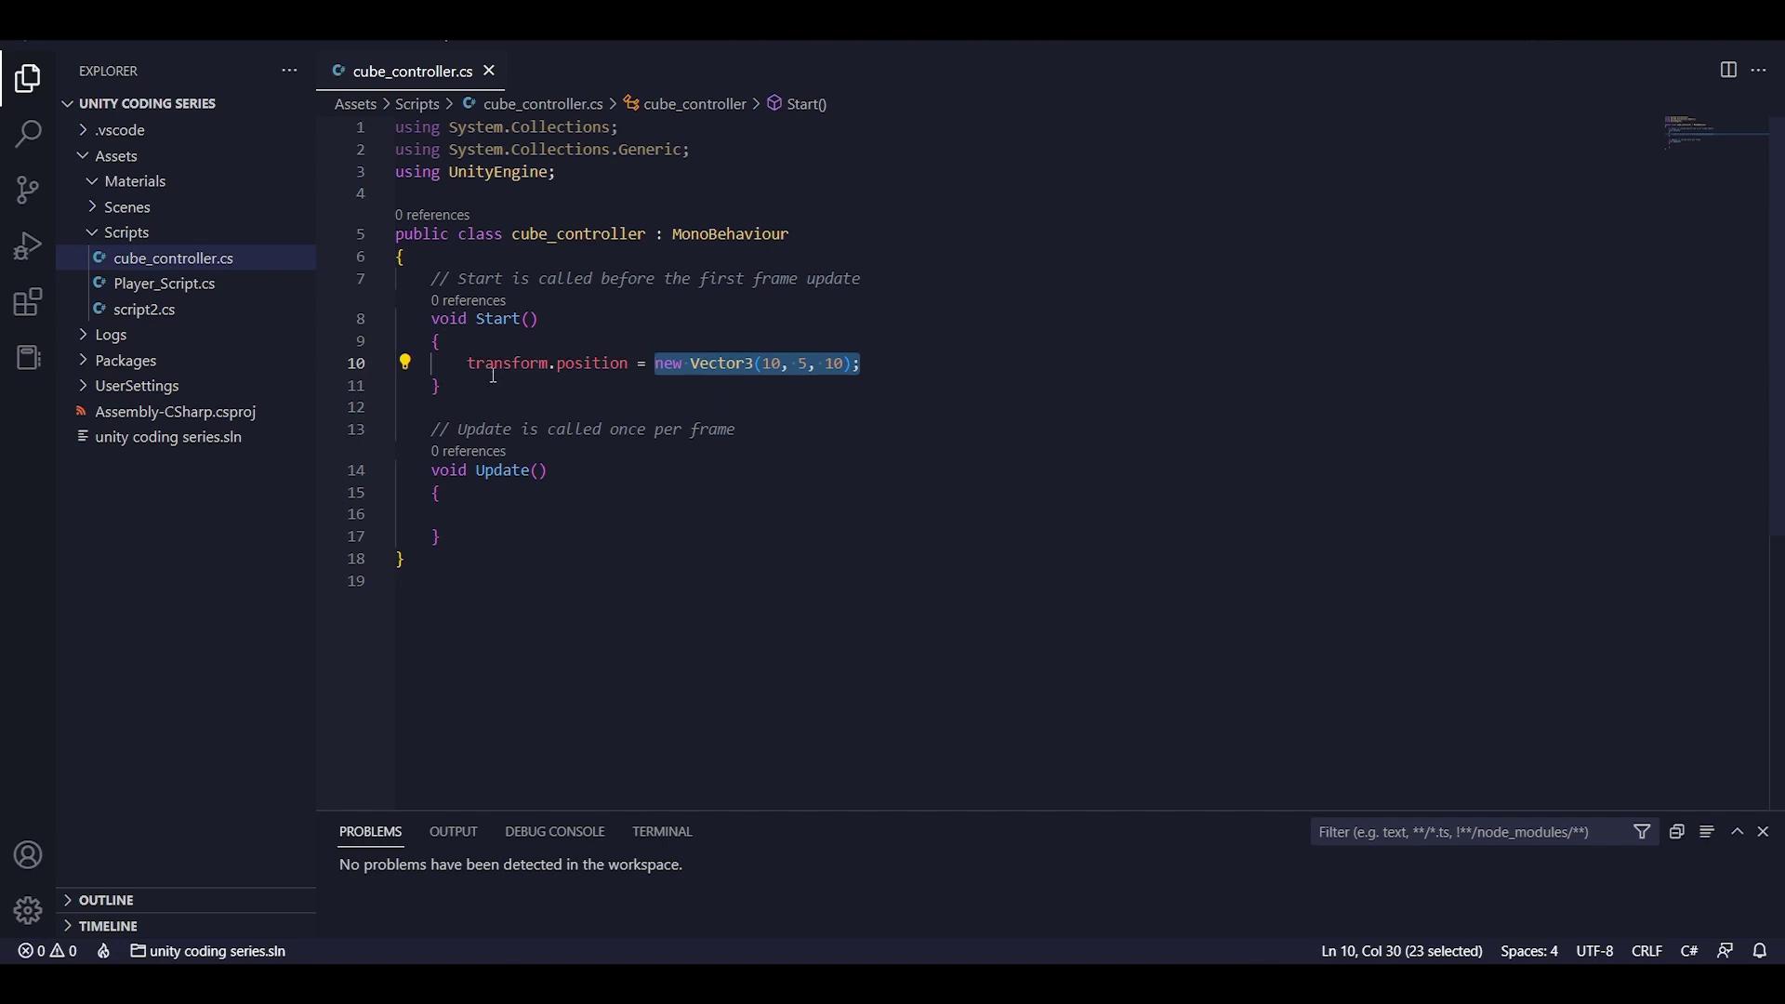
click(596, 260)
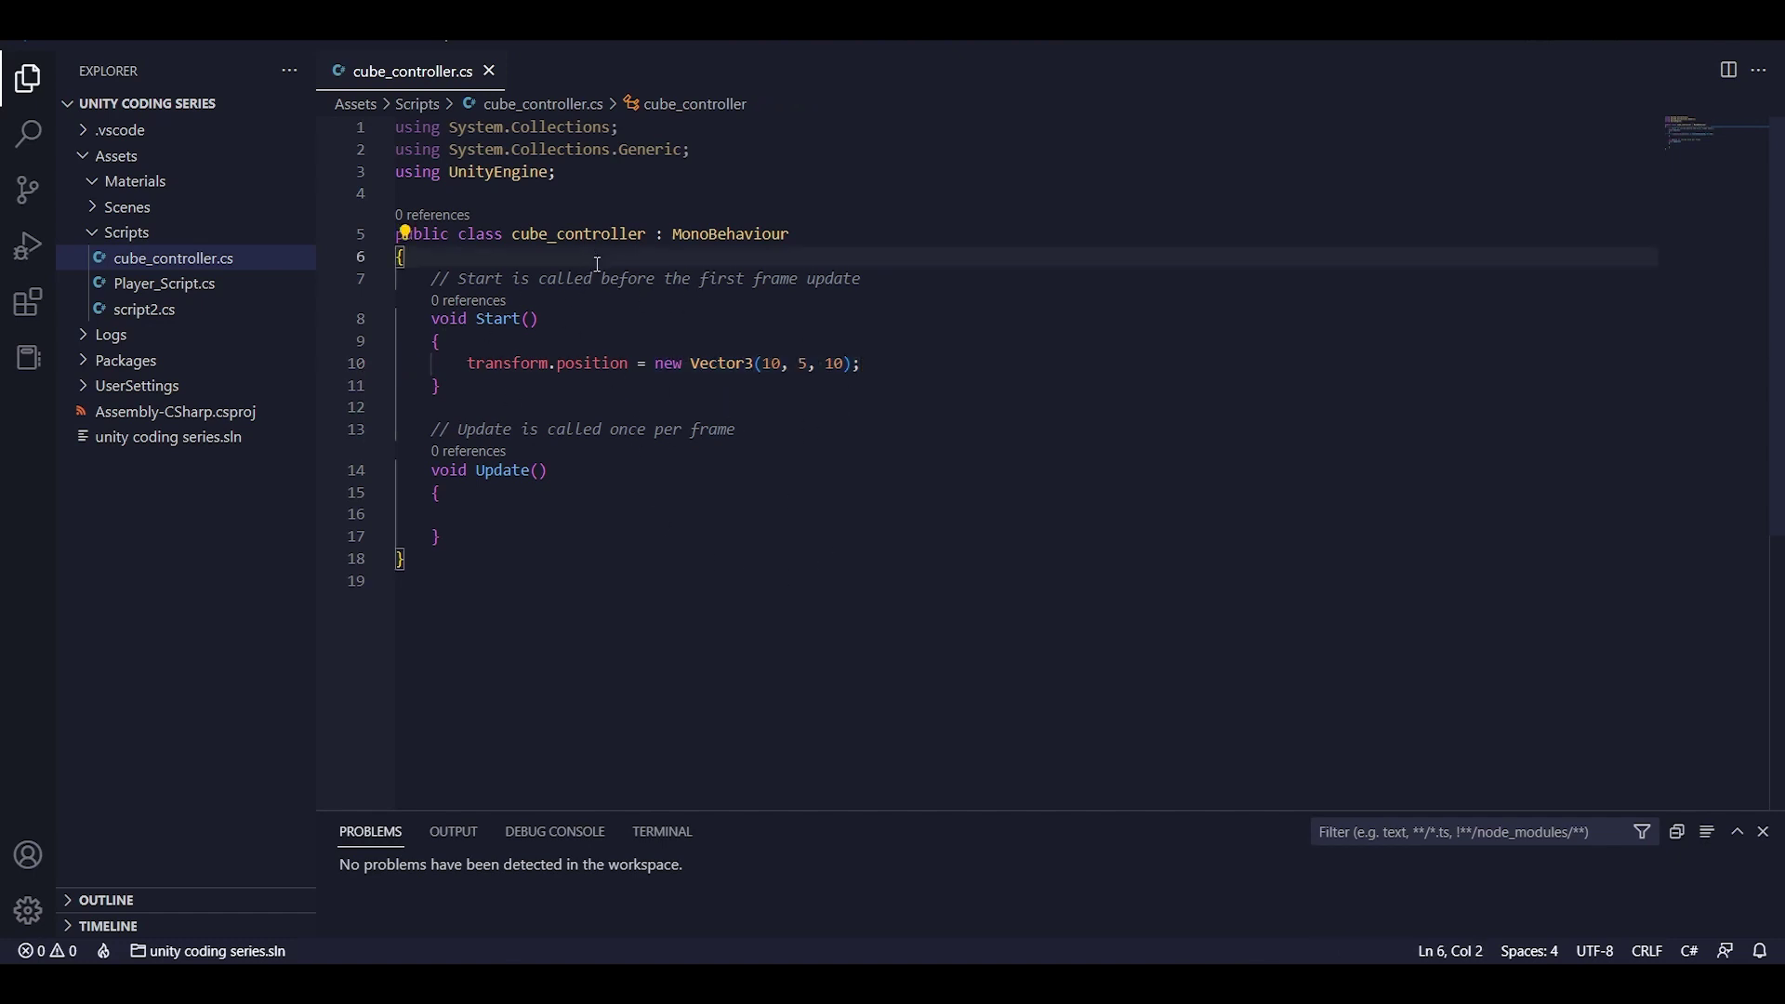
key(Return)
key(Return)
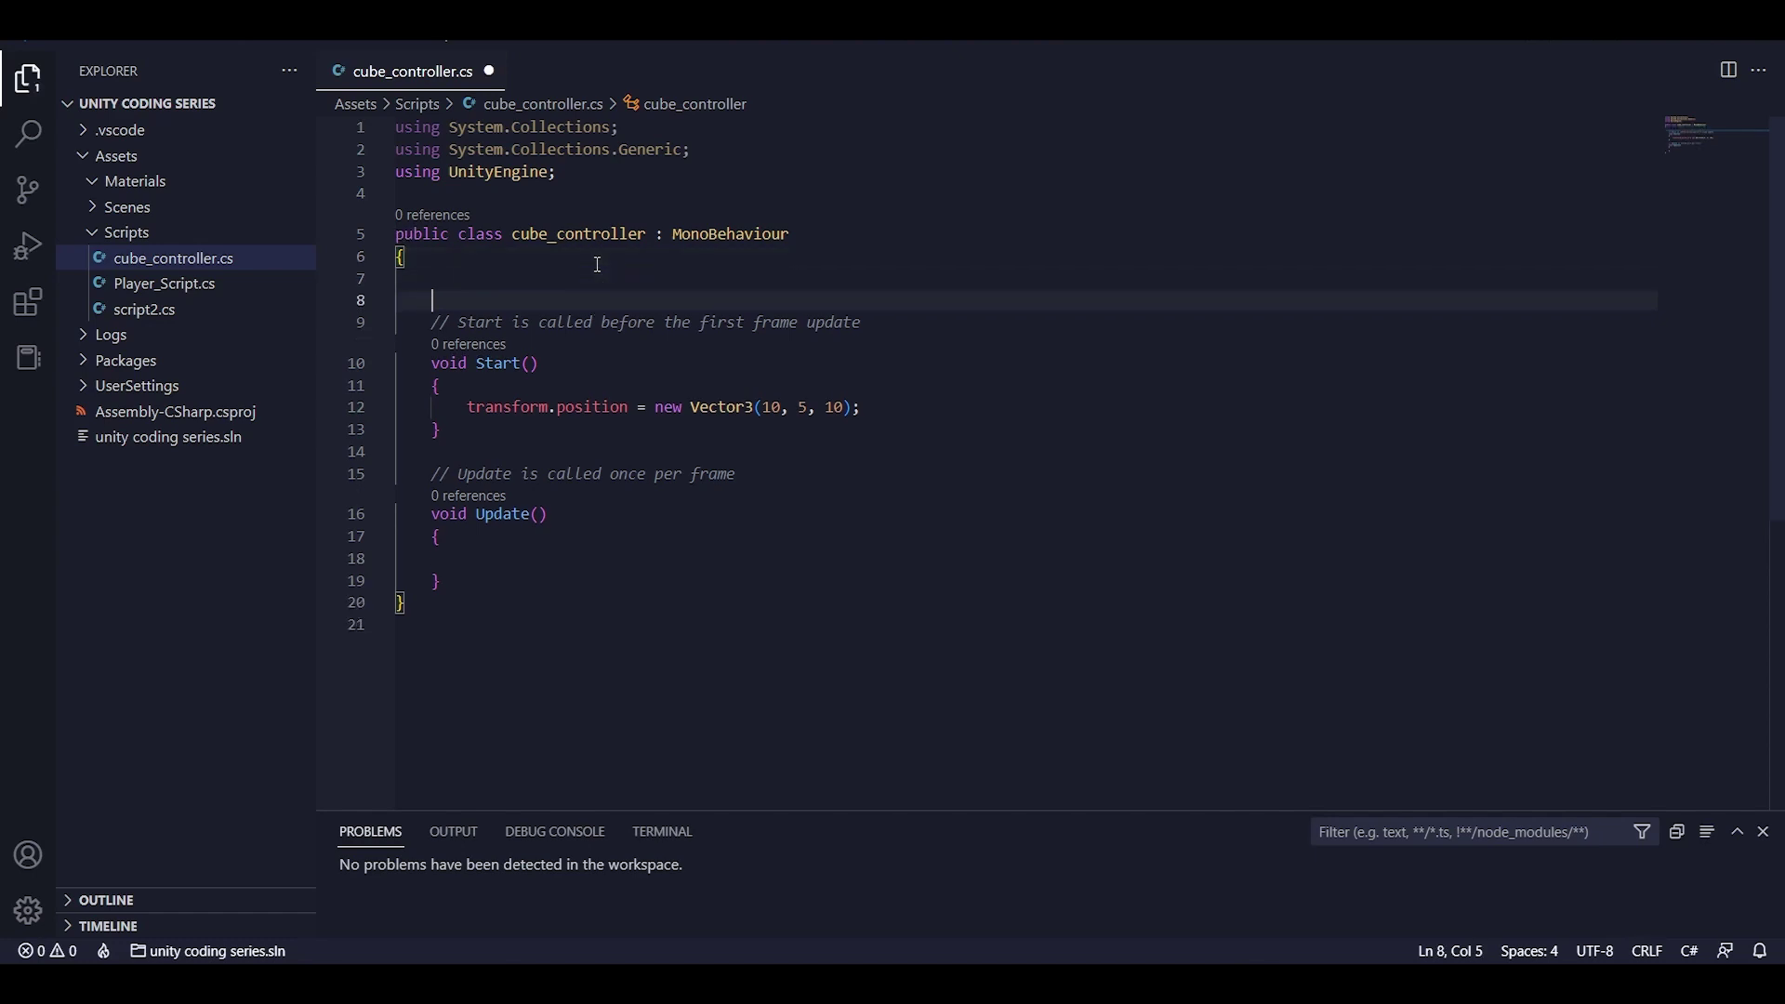
key(Up)
key(Return)
key(Tab)
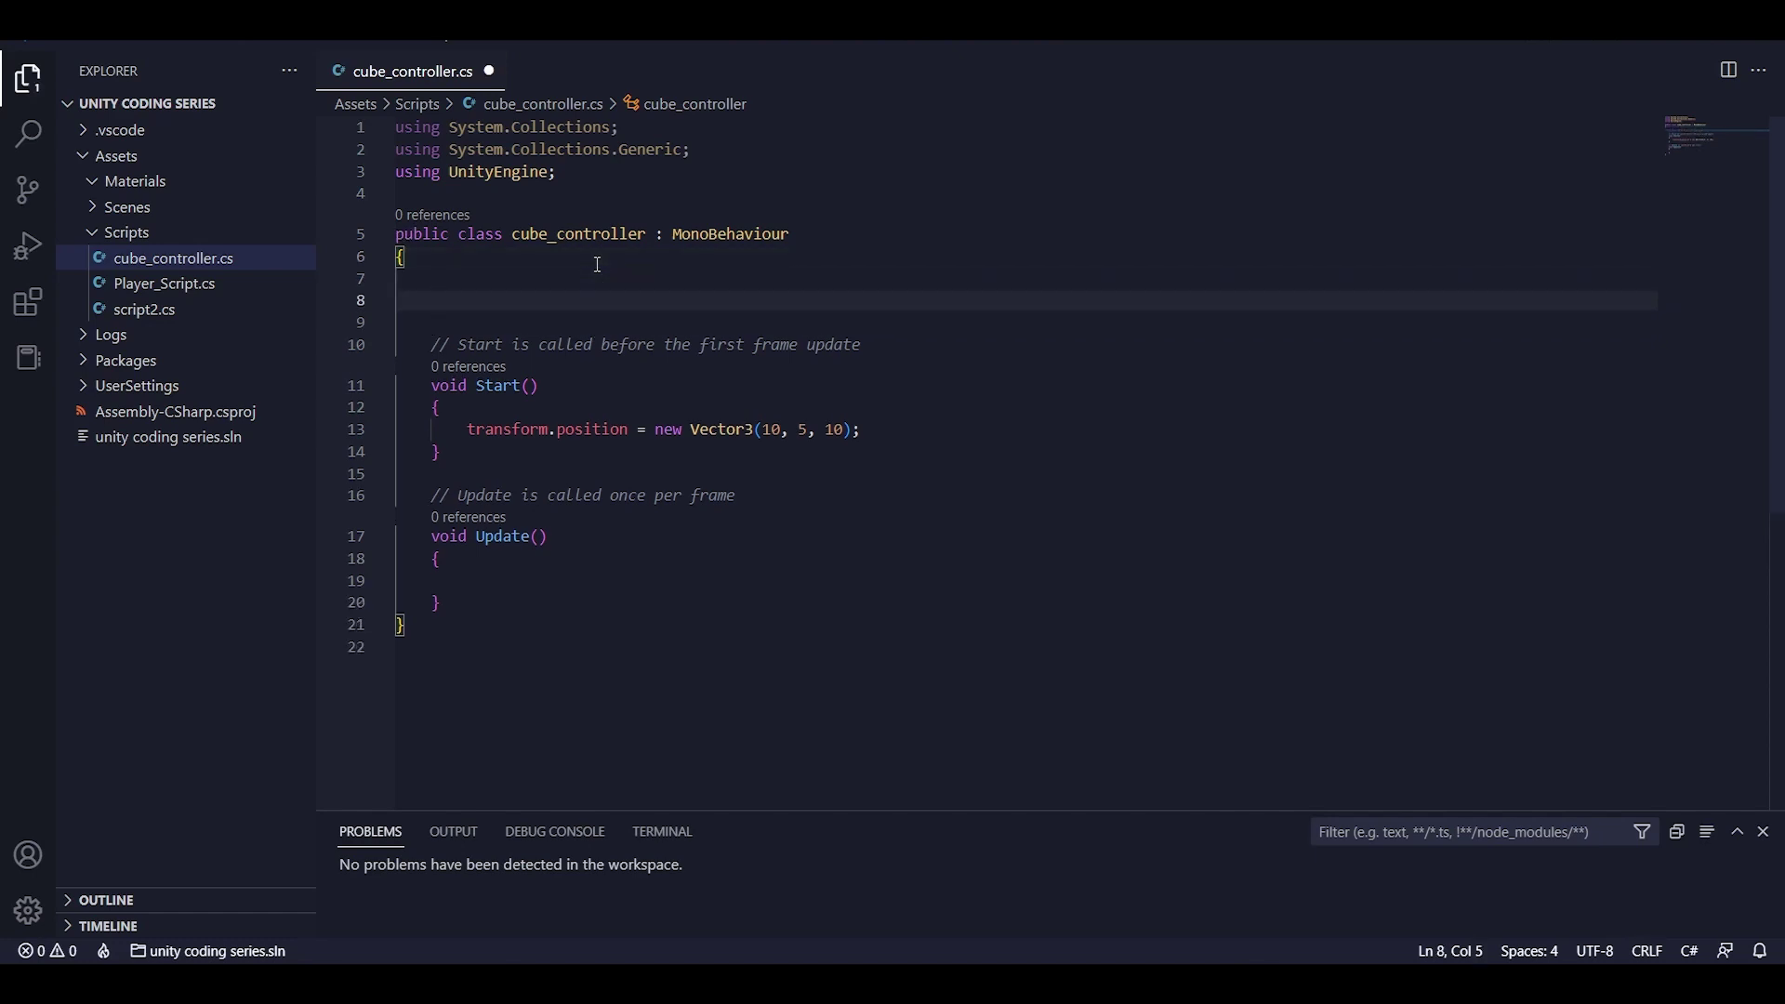
text(pr)
key(Tab)
text(float speed = )
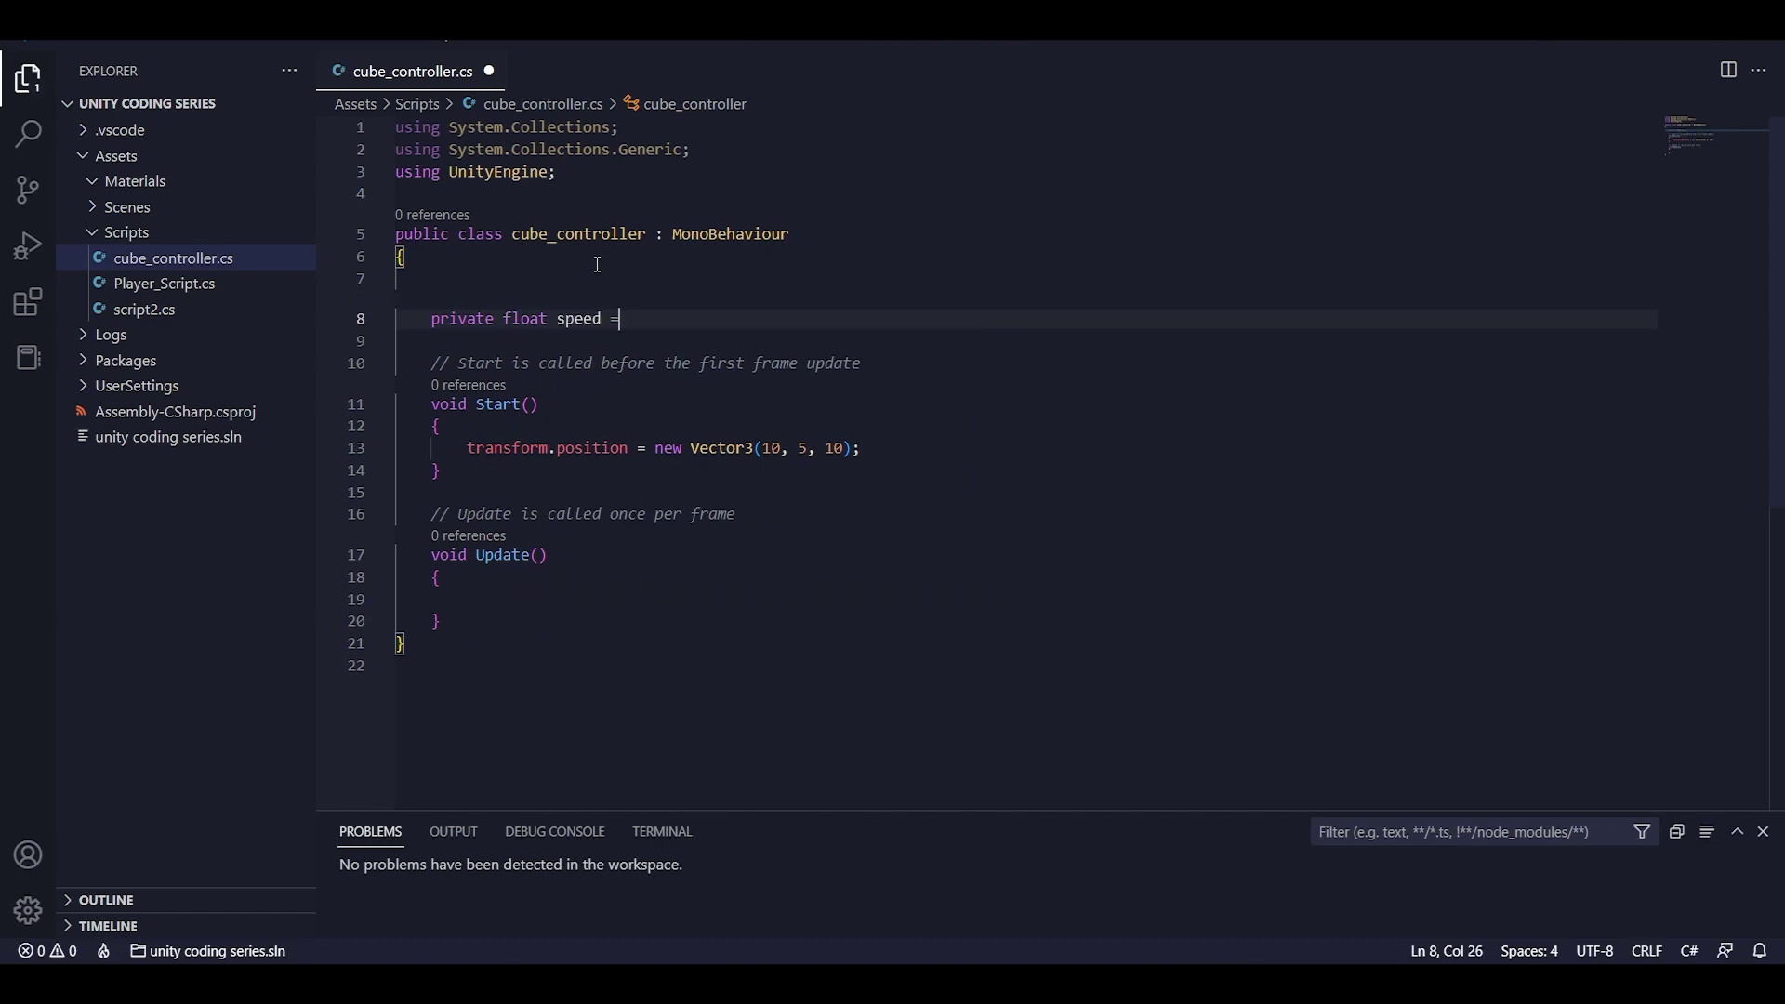
text(10f)
key(BackSpace)
text(;)
key(Up)
key(Return)
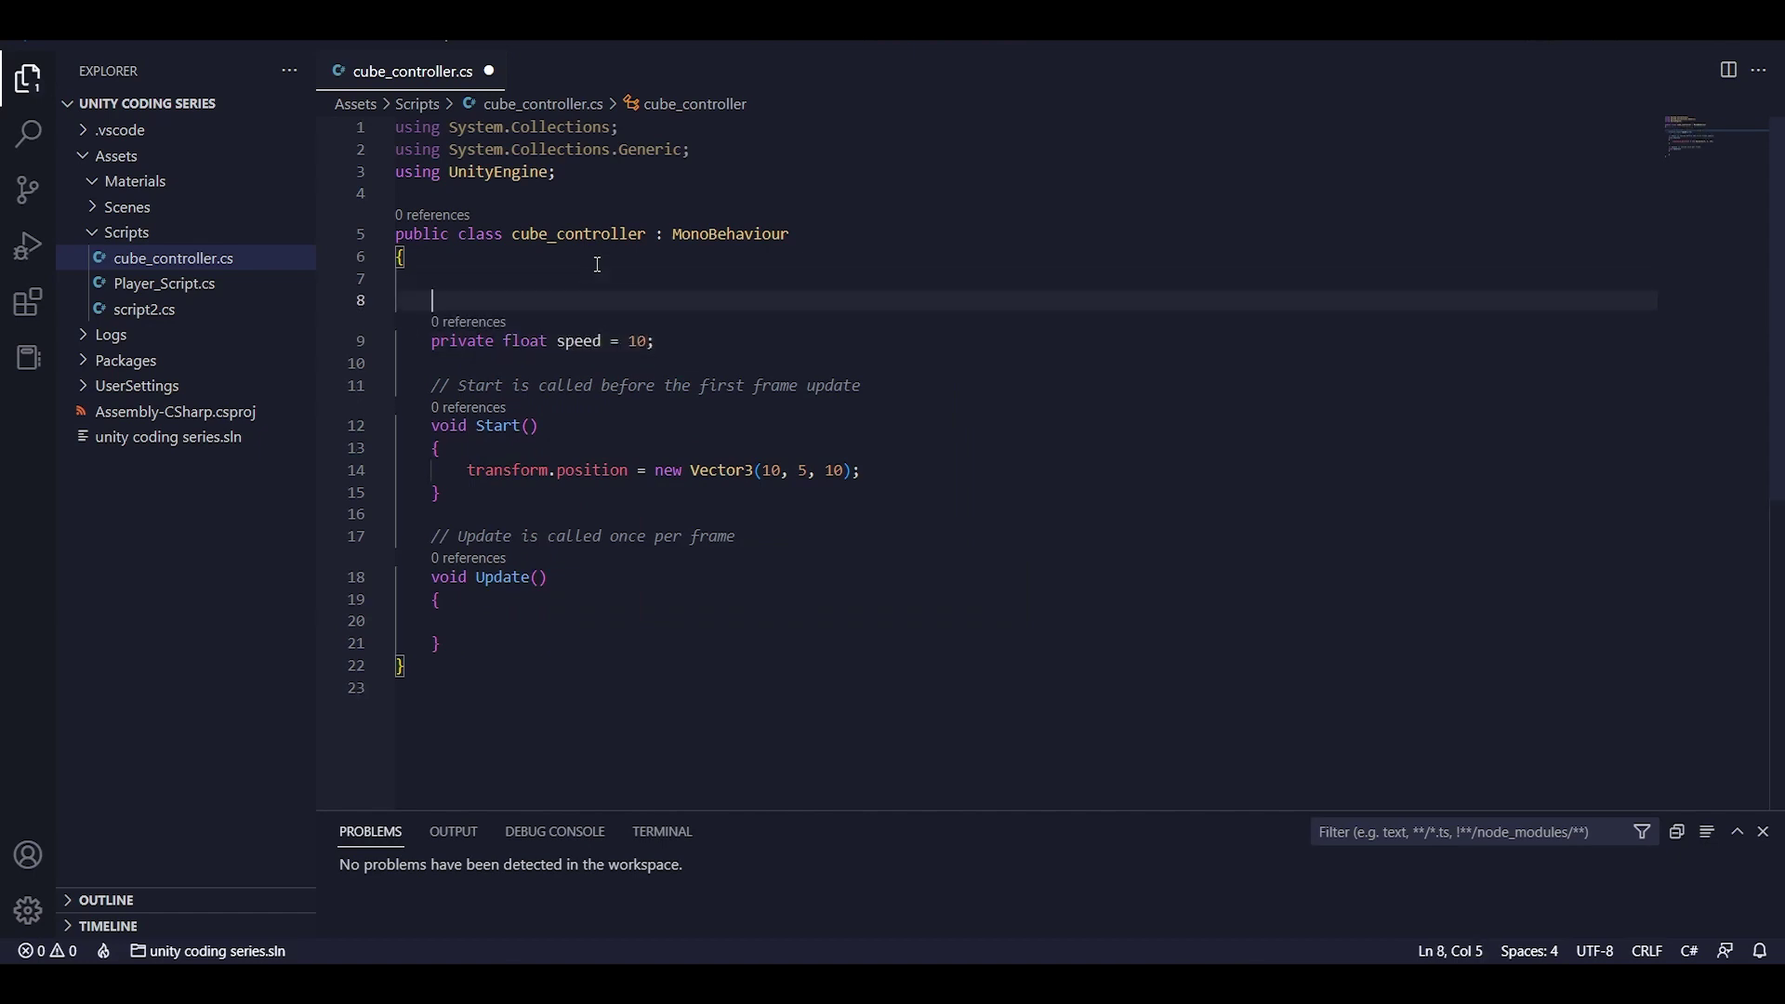
Type the field 'private Vector3 position = new Vector3(10, 5, 10);' above speed.
text(private Vect)
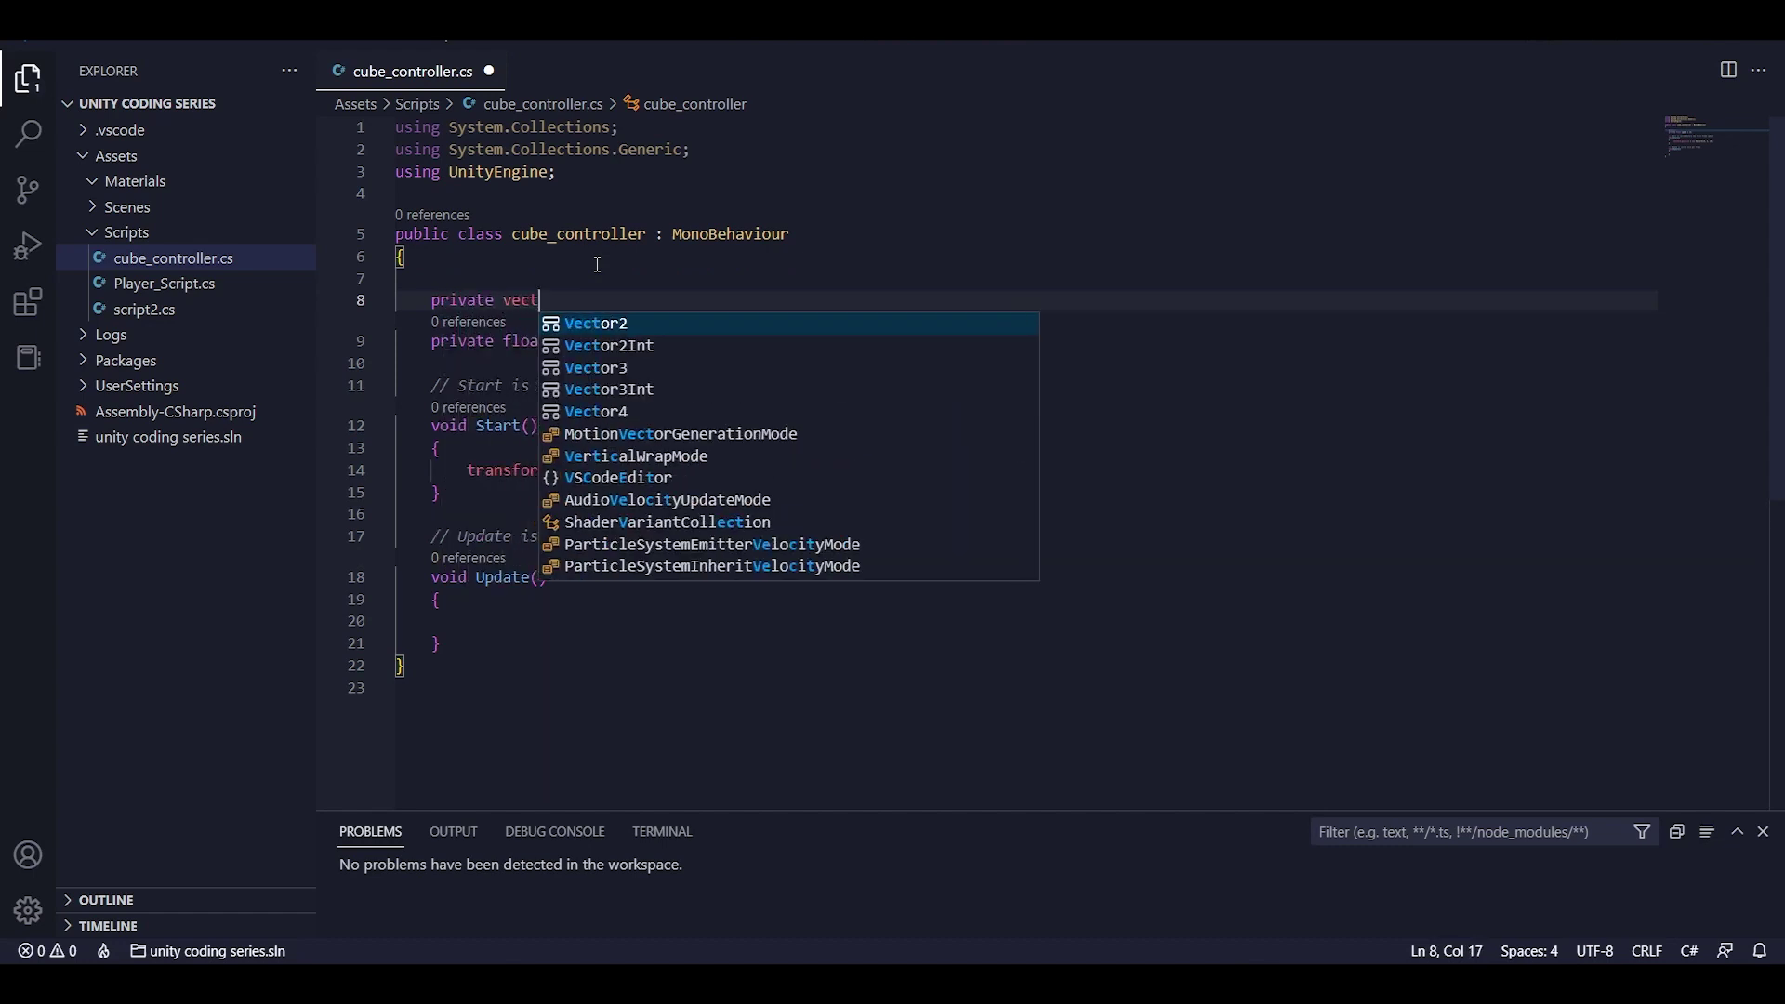
text(or2)
key(BackSpace)
key(BackSpace)
text(3 pos)
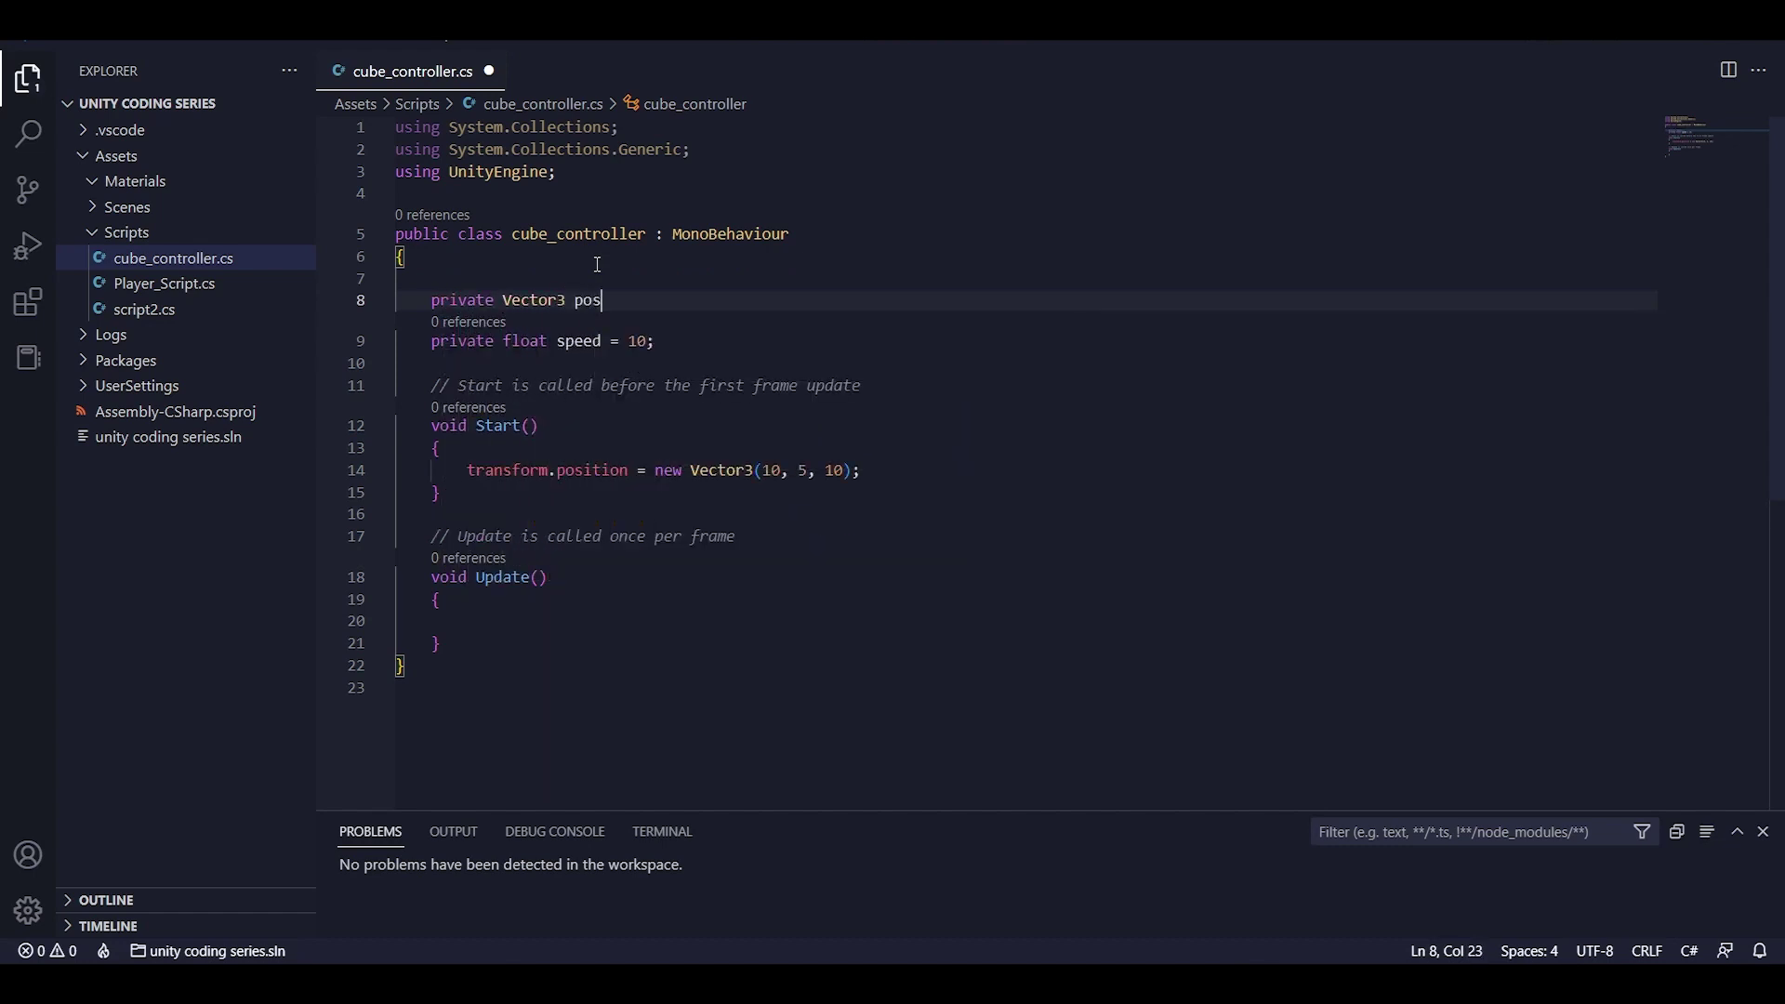
text(ition =)
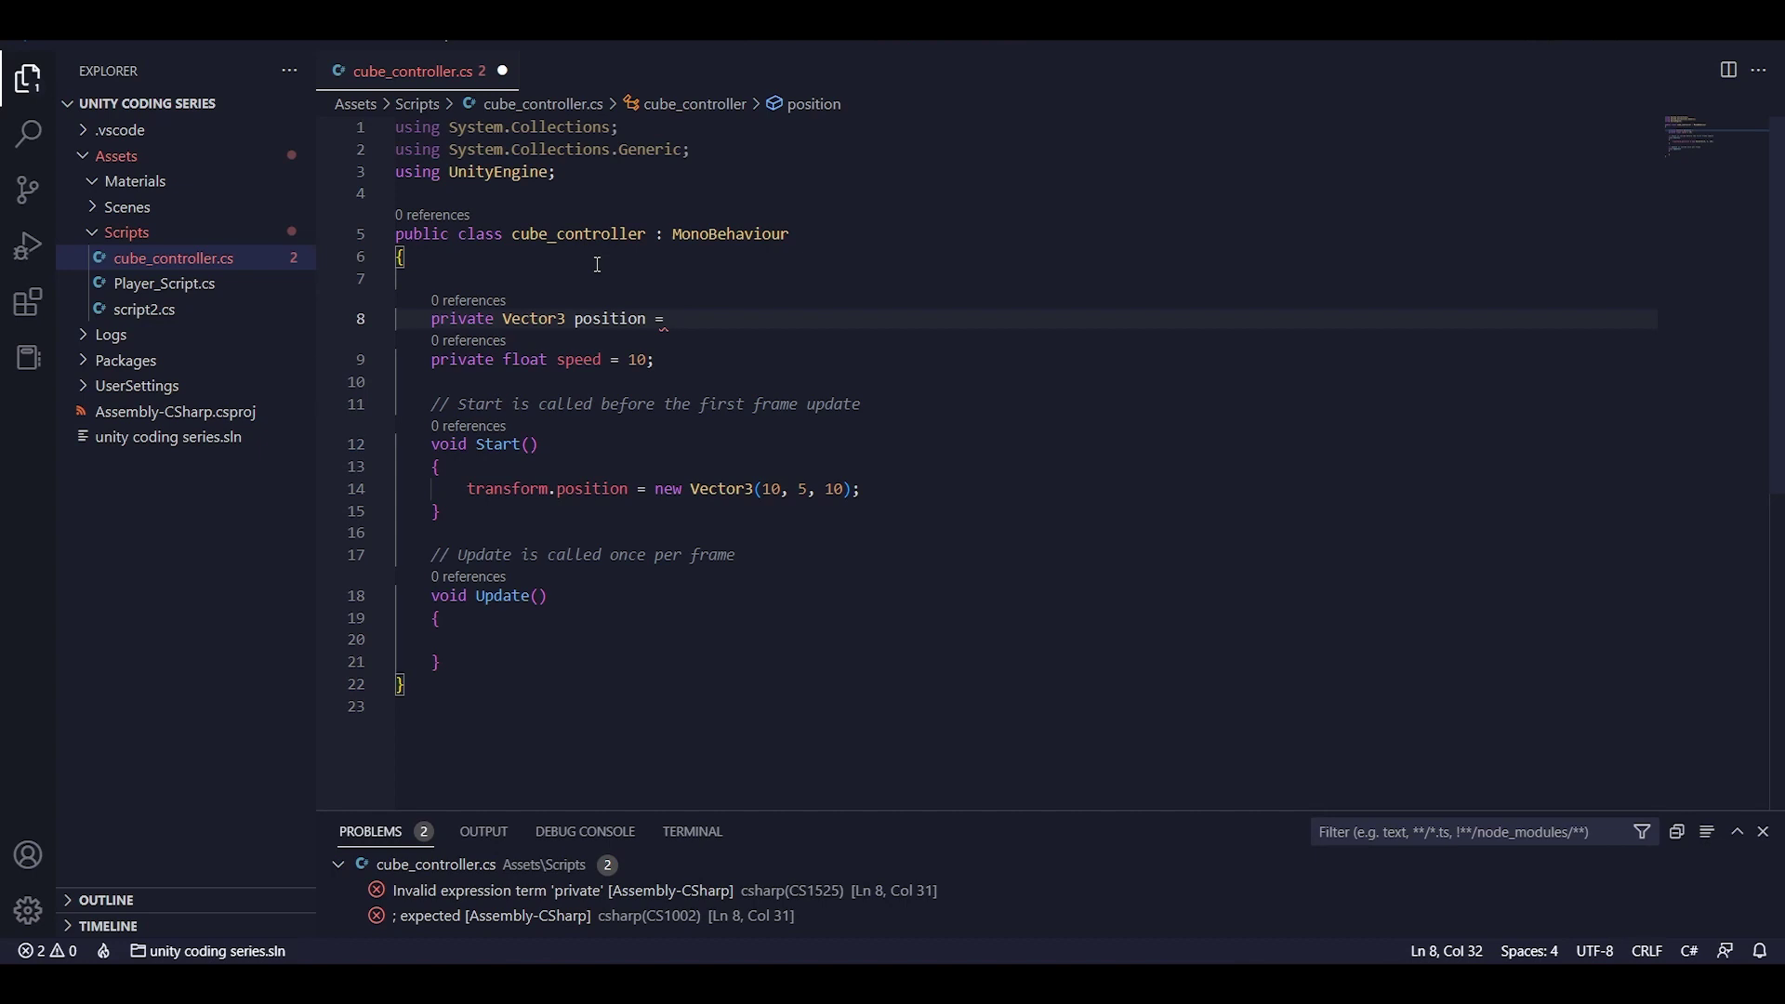
text(new Vec)
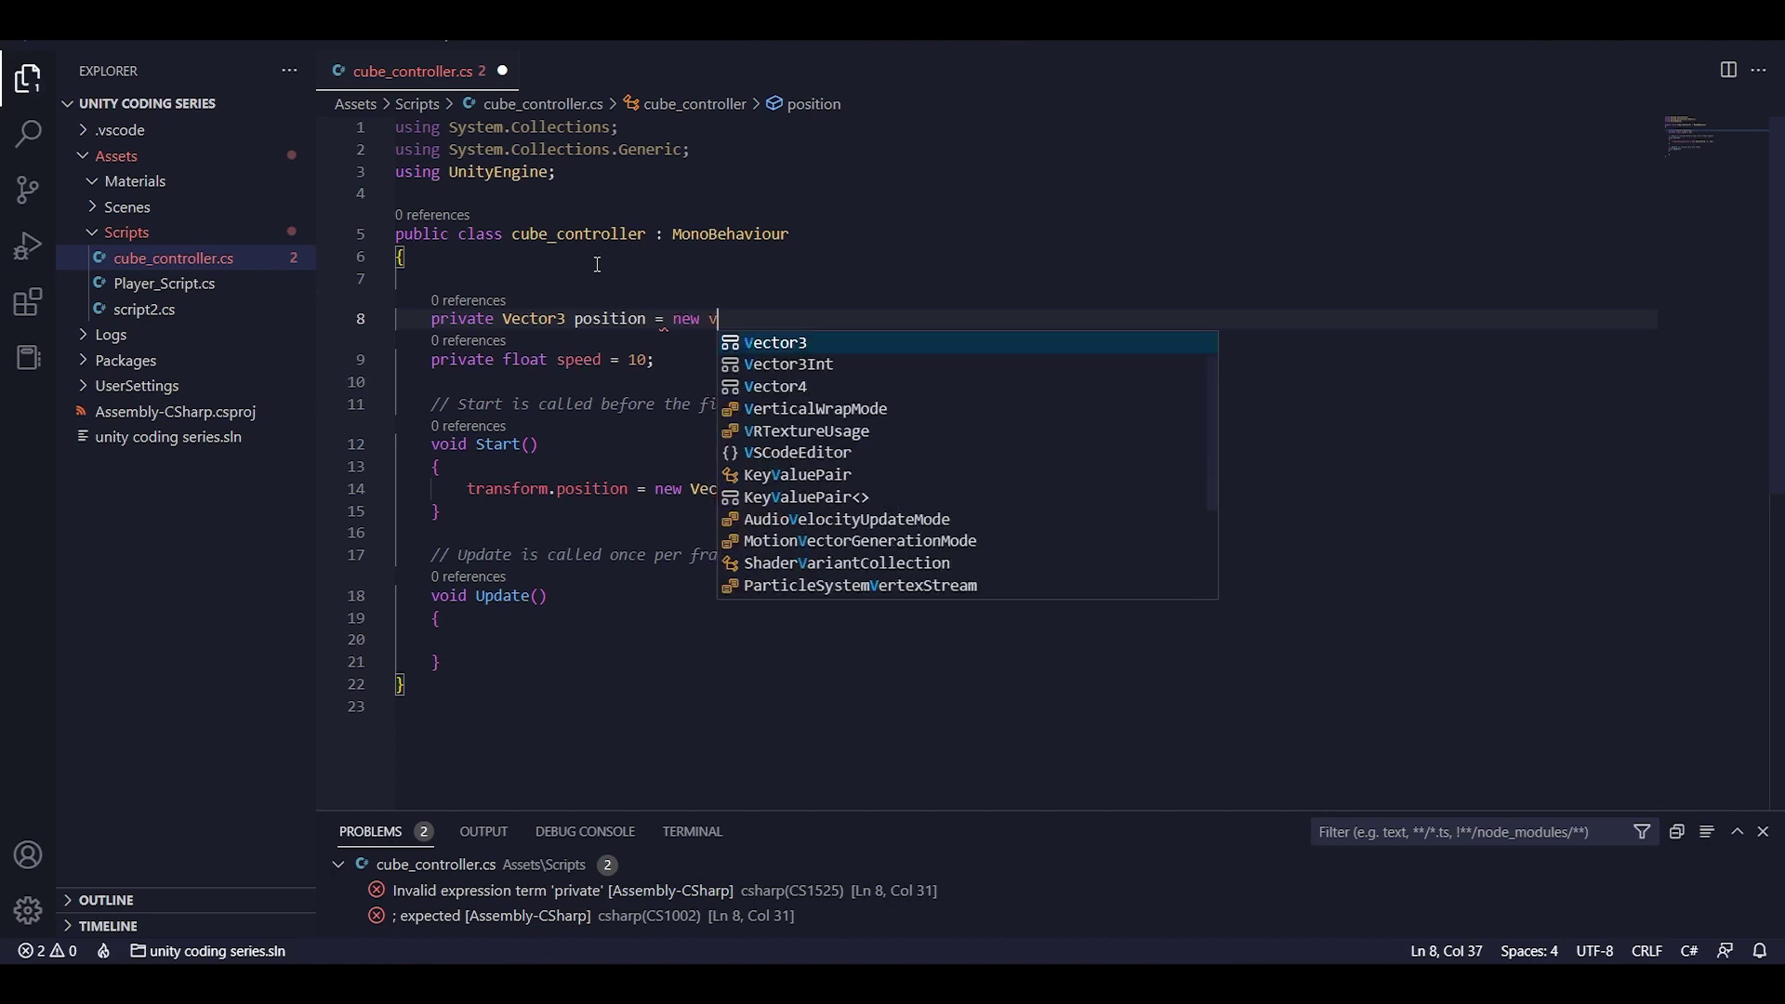
text(tor3()
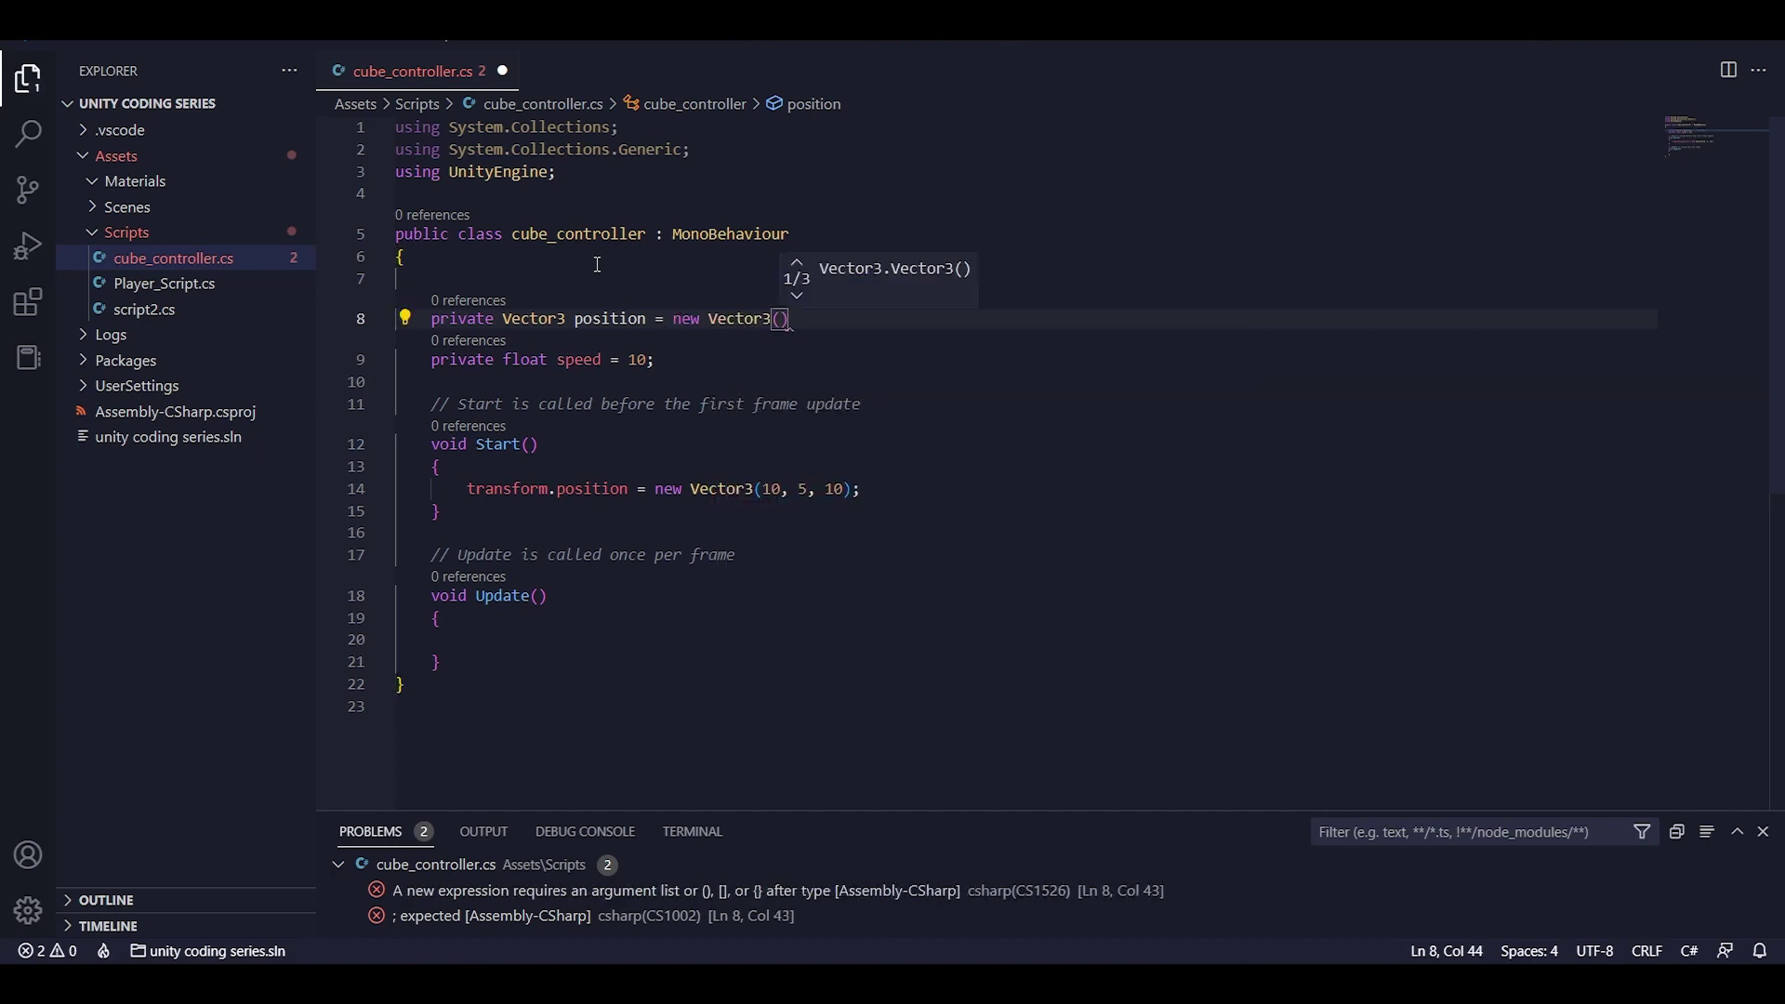
text(10,)
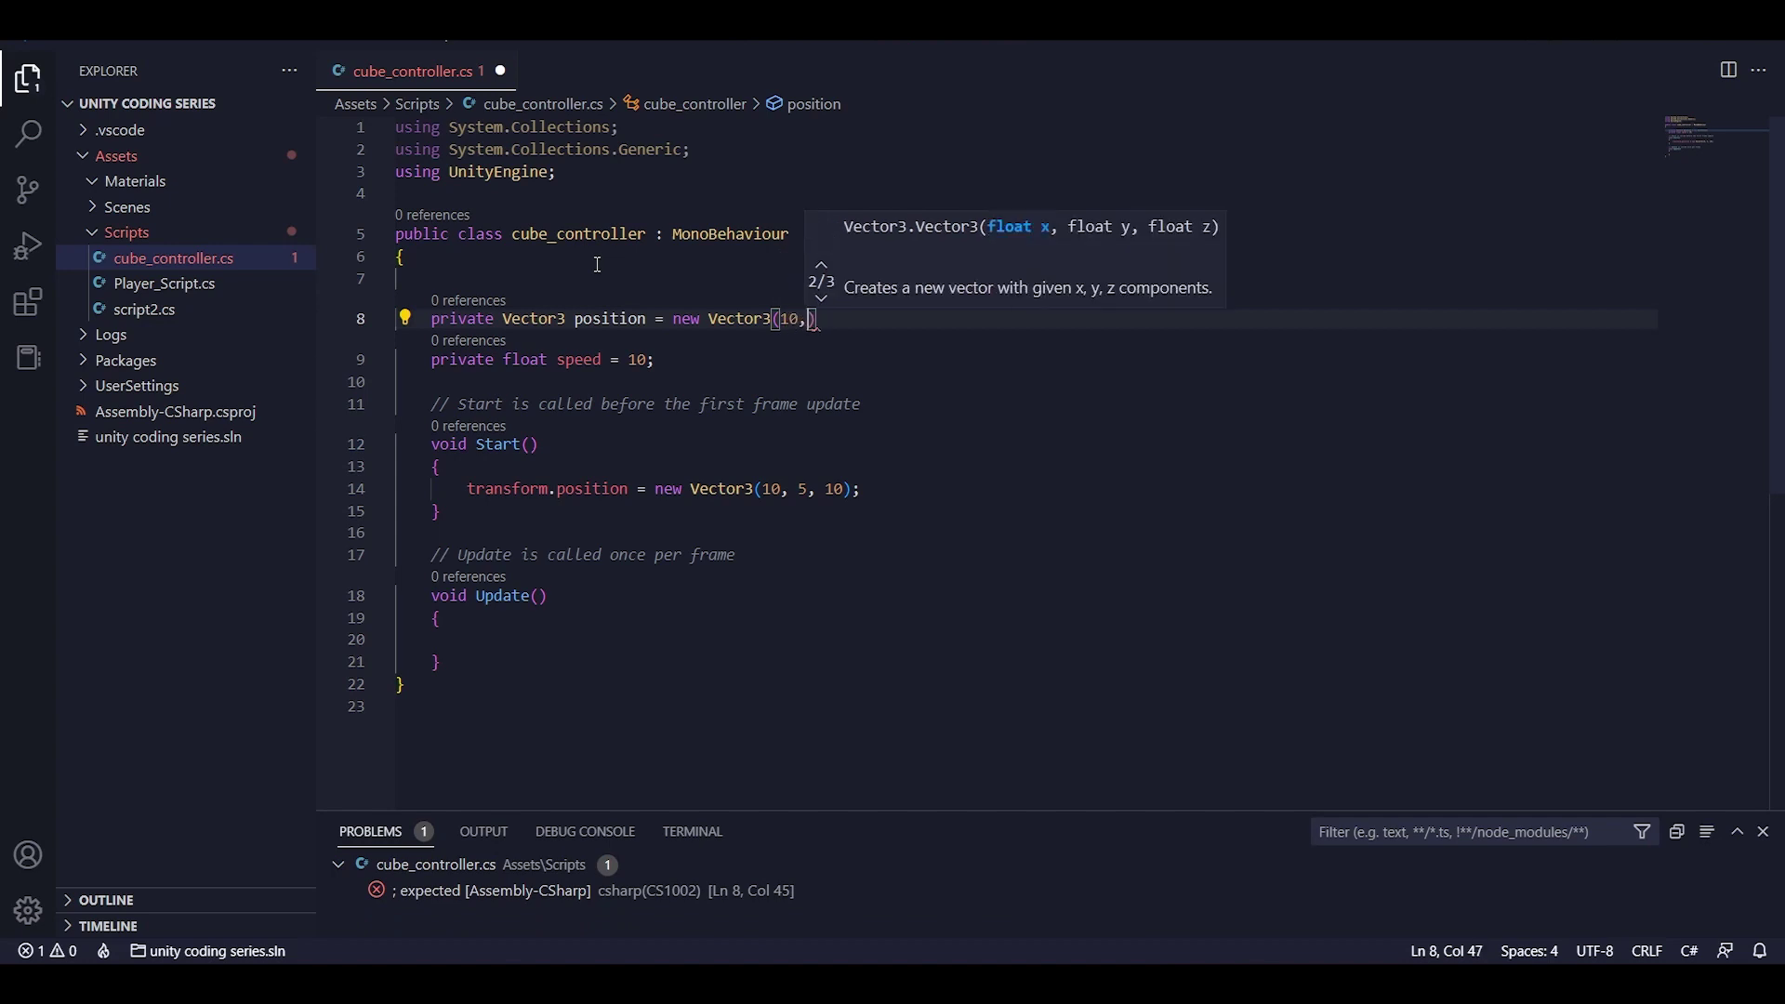
text( 5, 10)
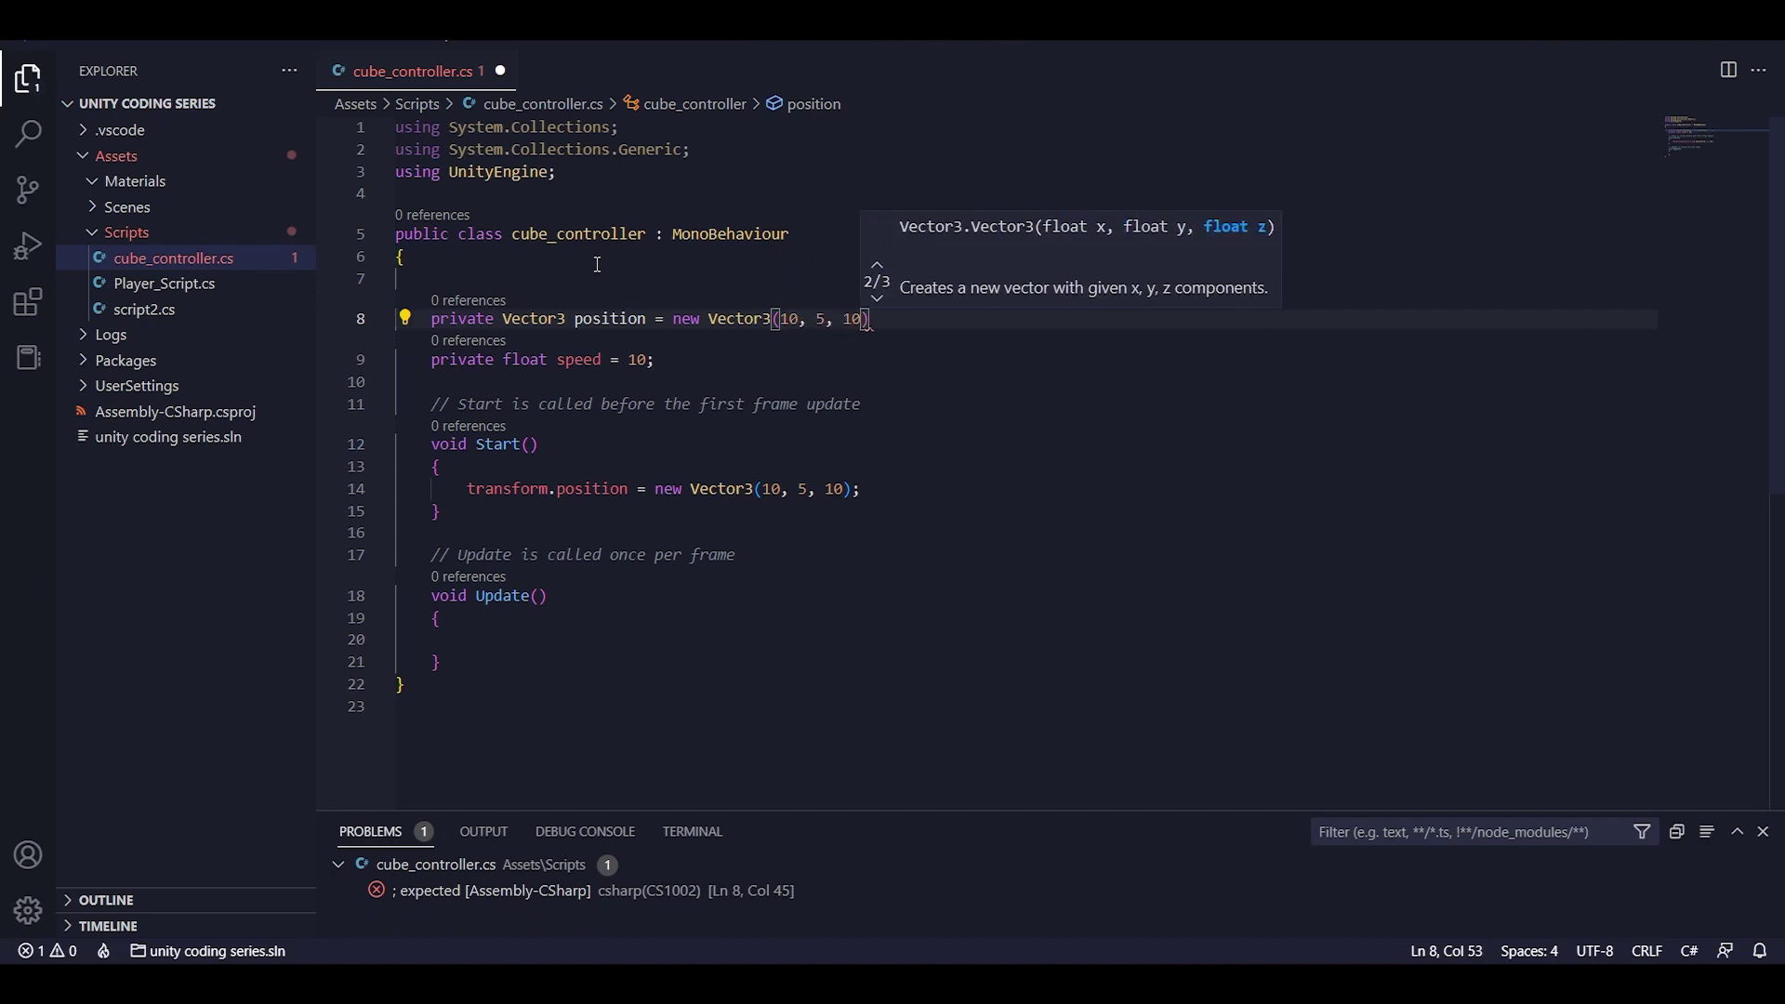
text();)
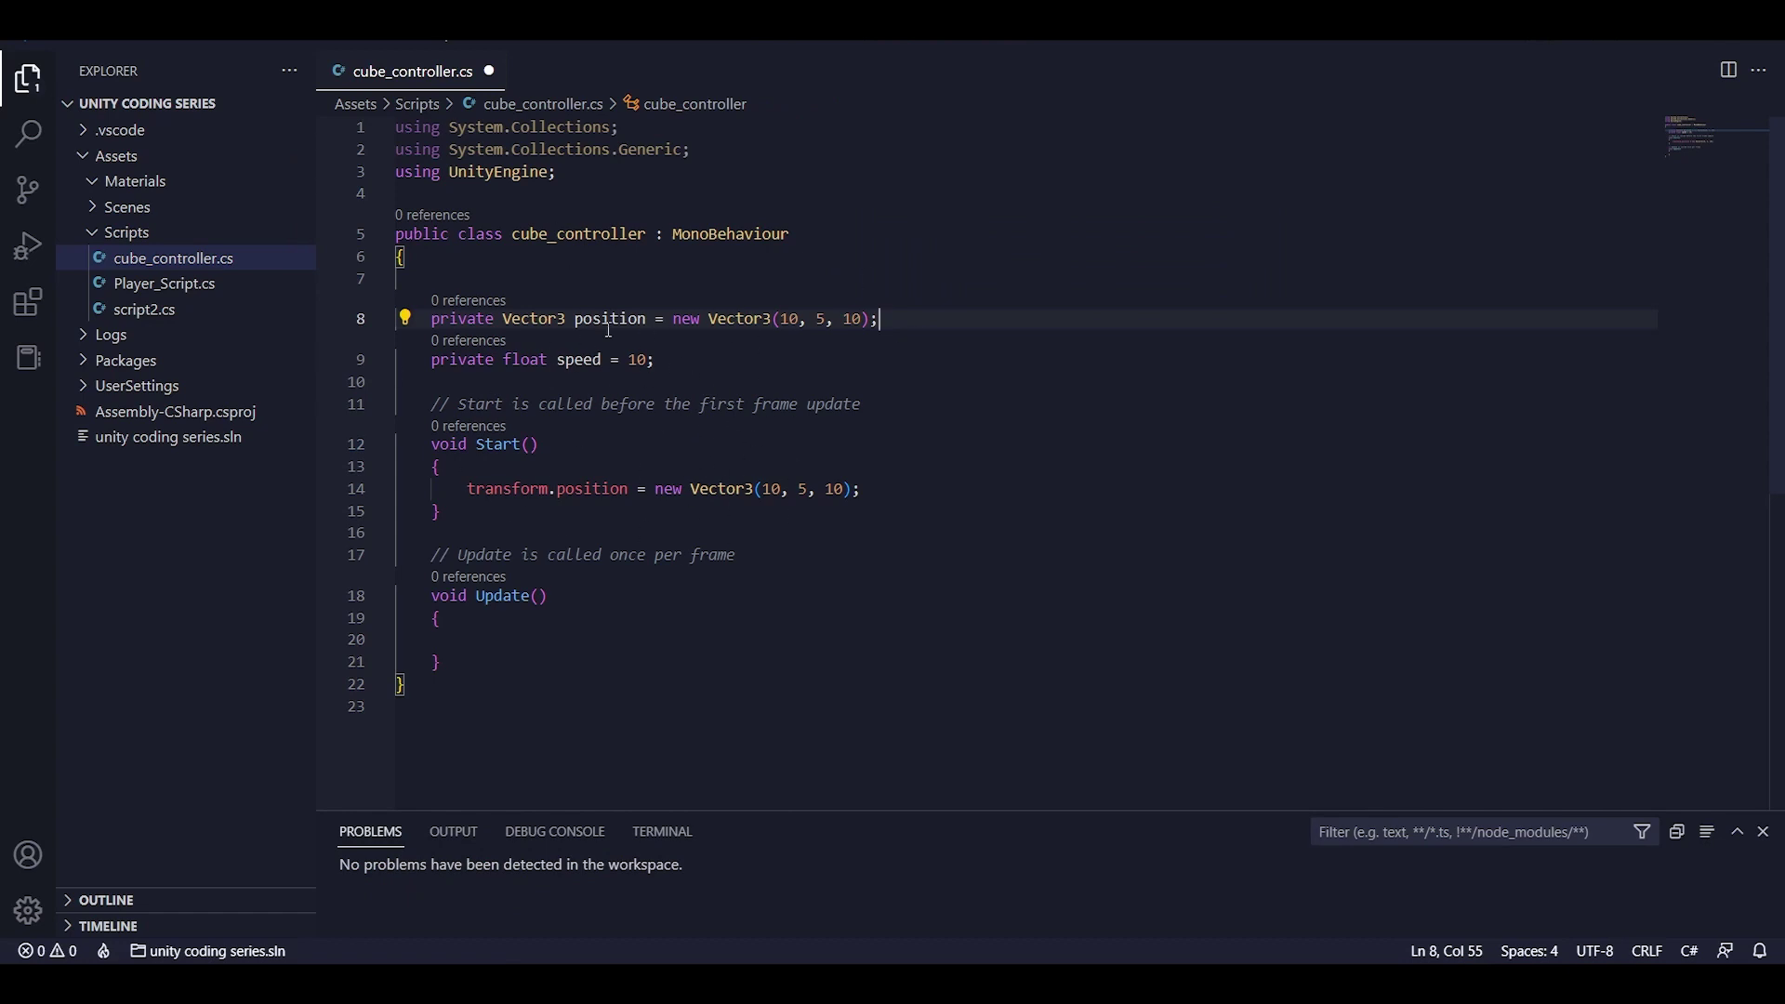
In Start, assign transform.position = position instead of the new vector, and save.
click(575, 319)
key(ctrl+Right)
key(ctrl+Right)
drag(913, 489, 656, 489)
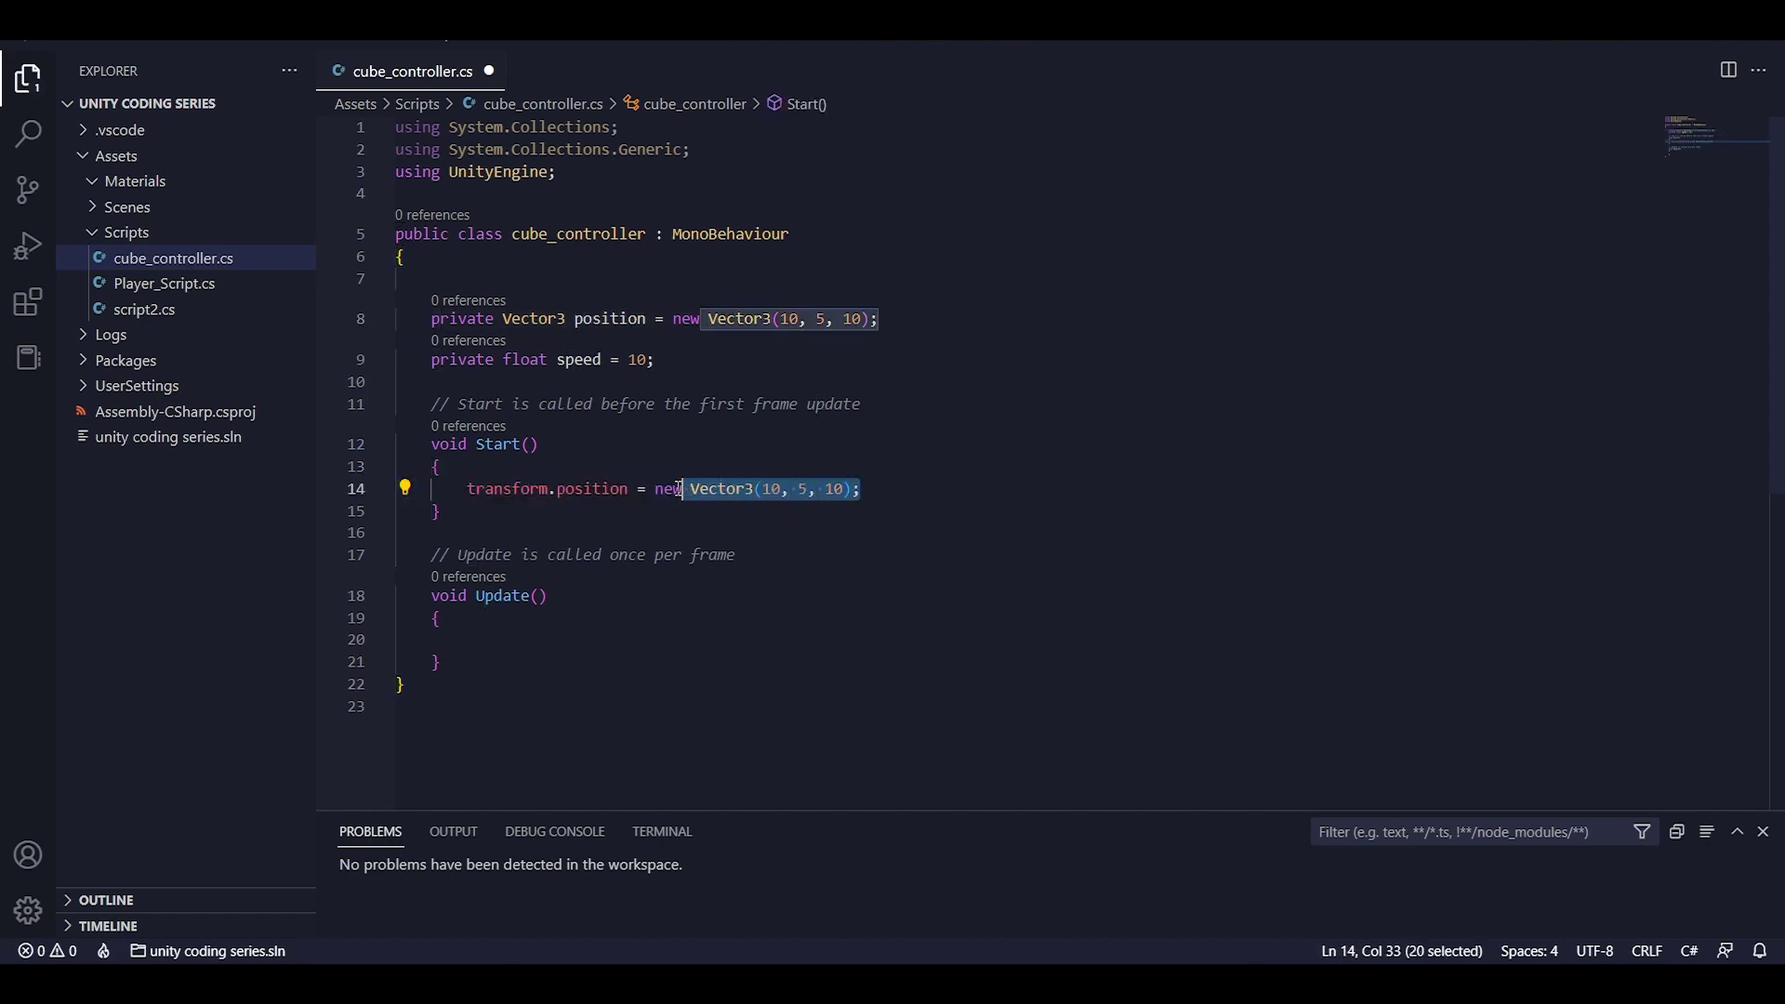
key(BackSpace)
text(position)
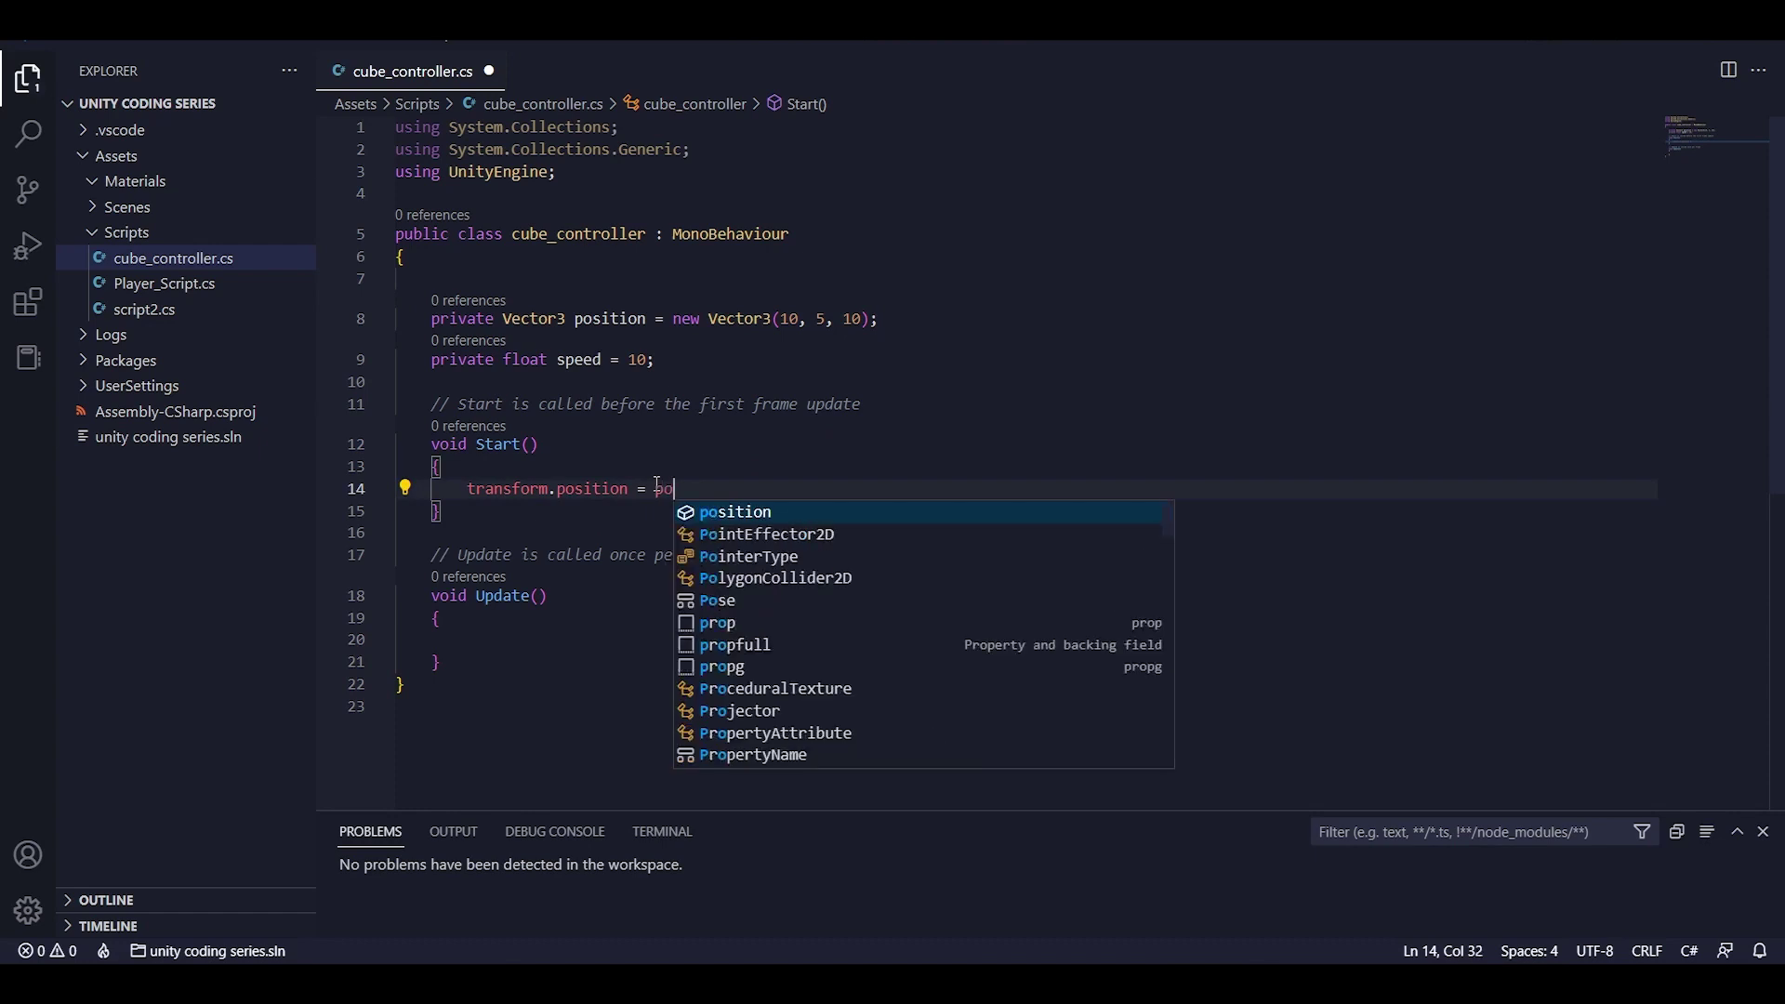
text(;)
key(ctrl+s)
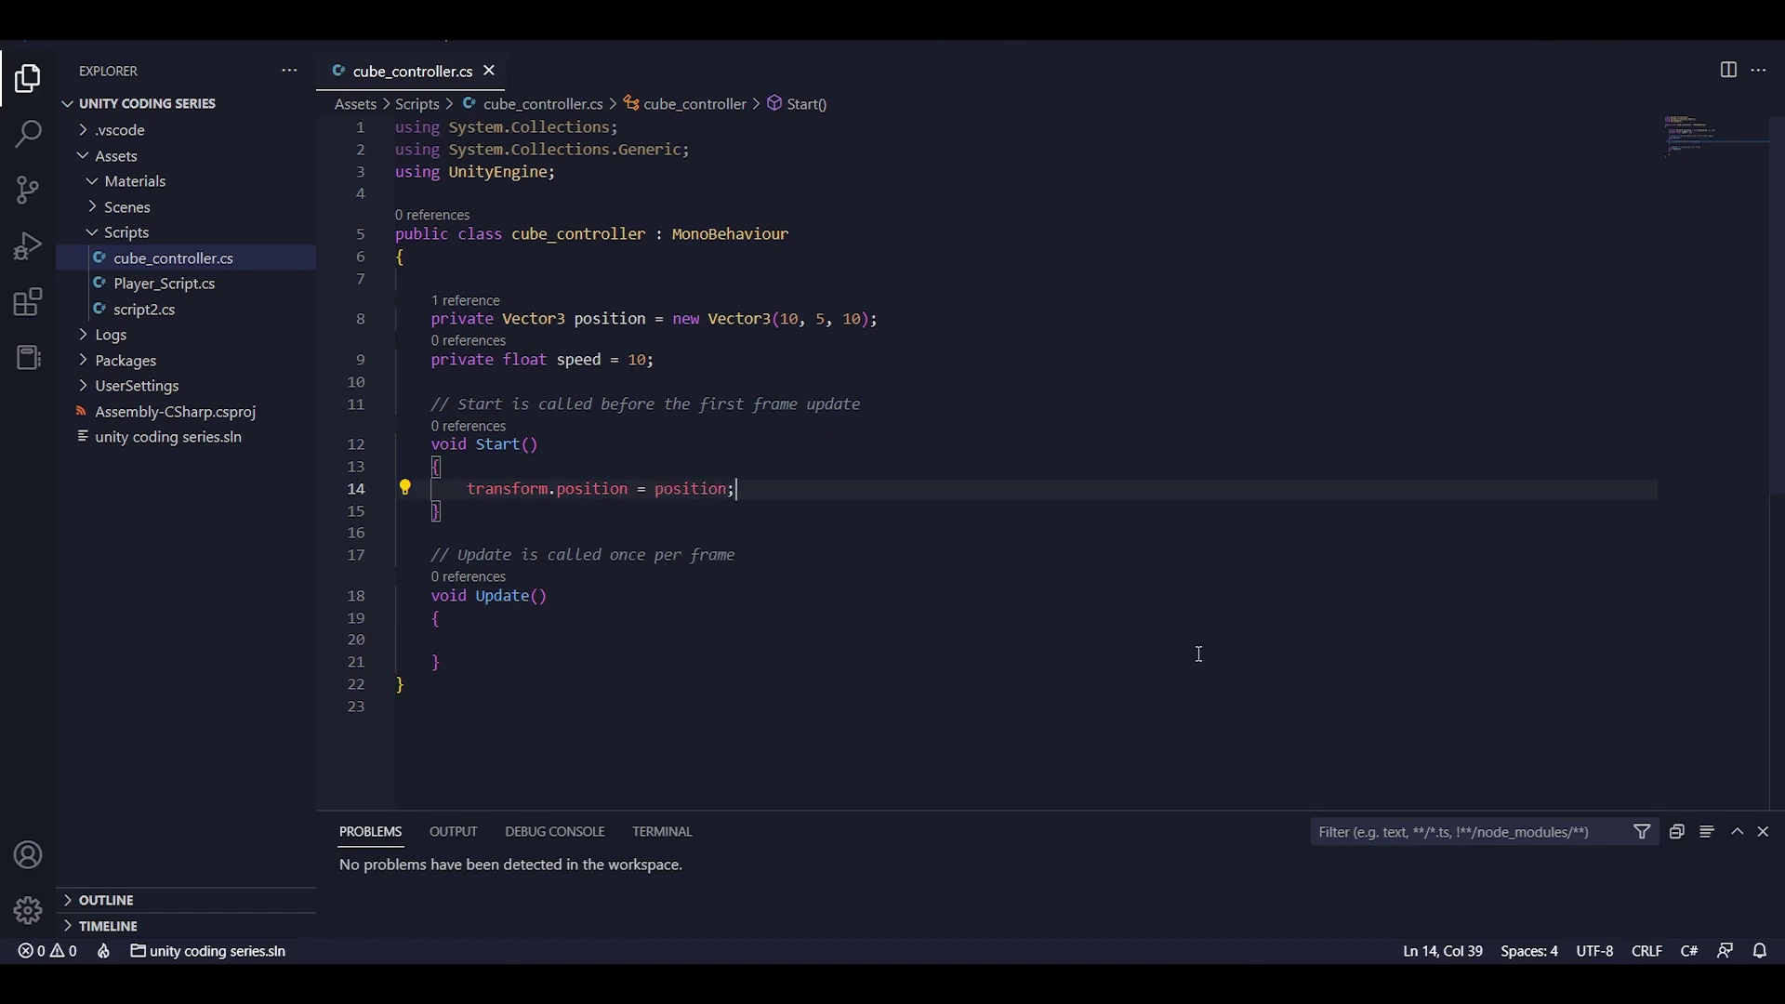
Review the edited cube_controller.cs, scrolling down through the script and back up.
click(919, 472)
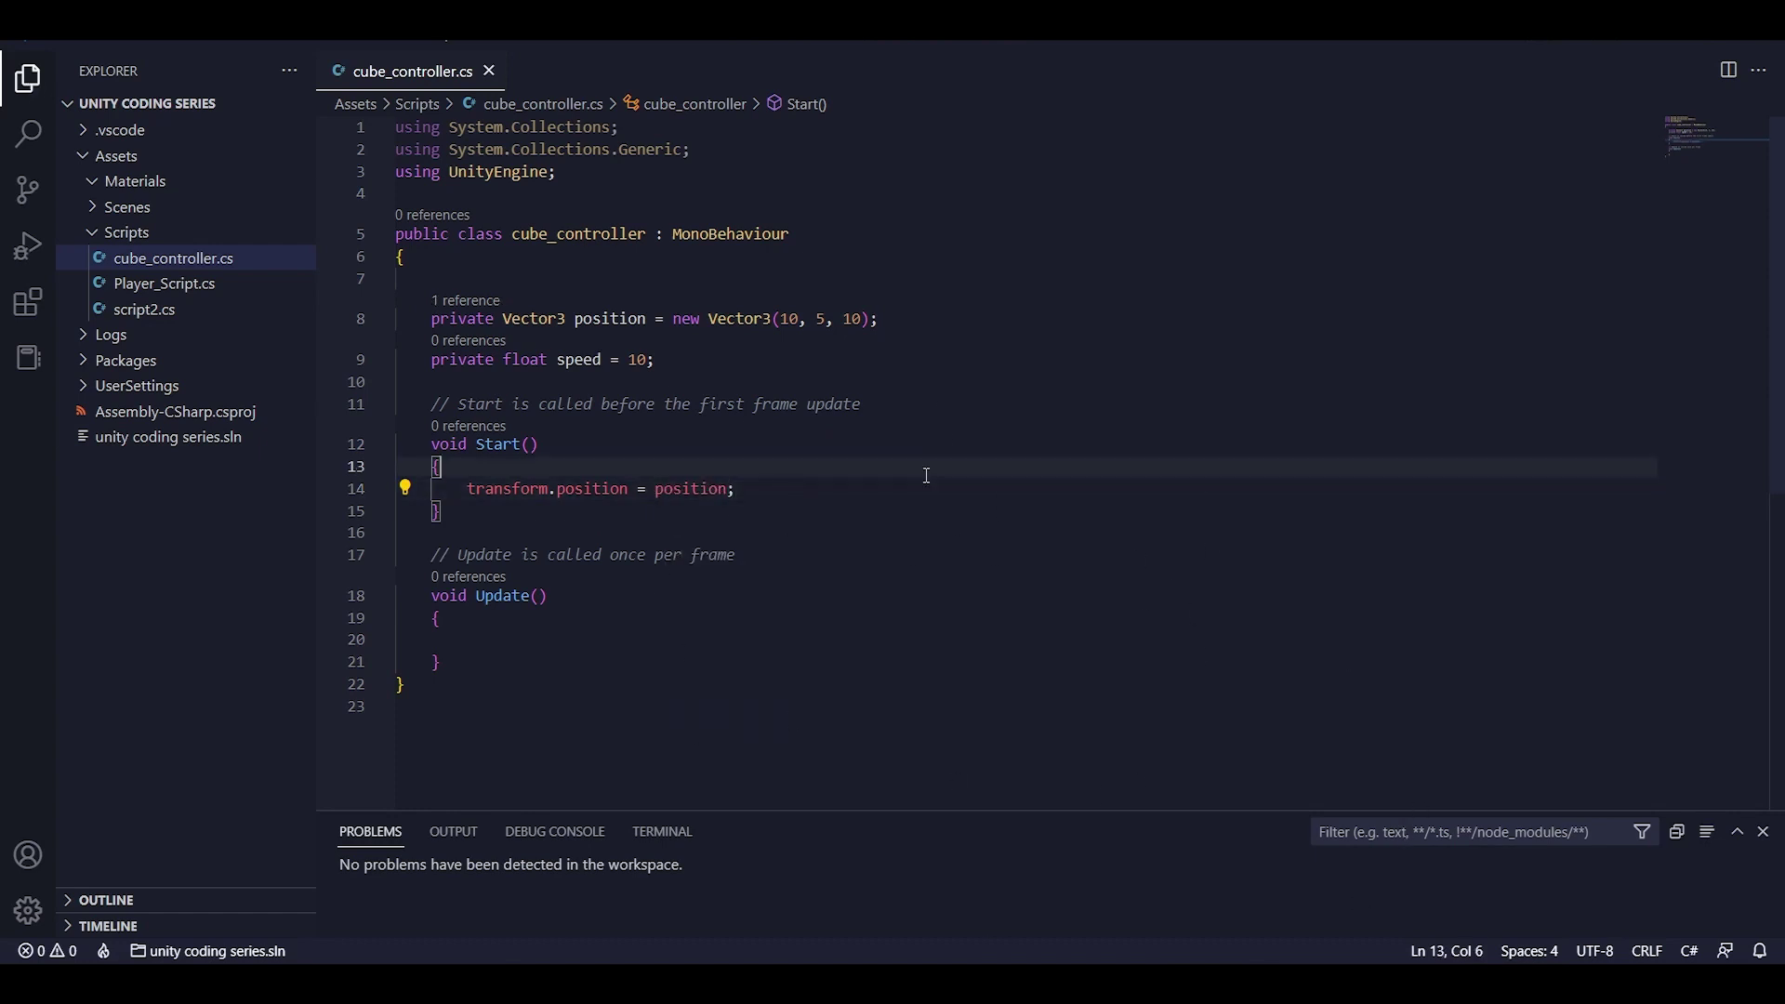
click(914, 542)
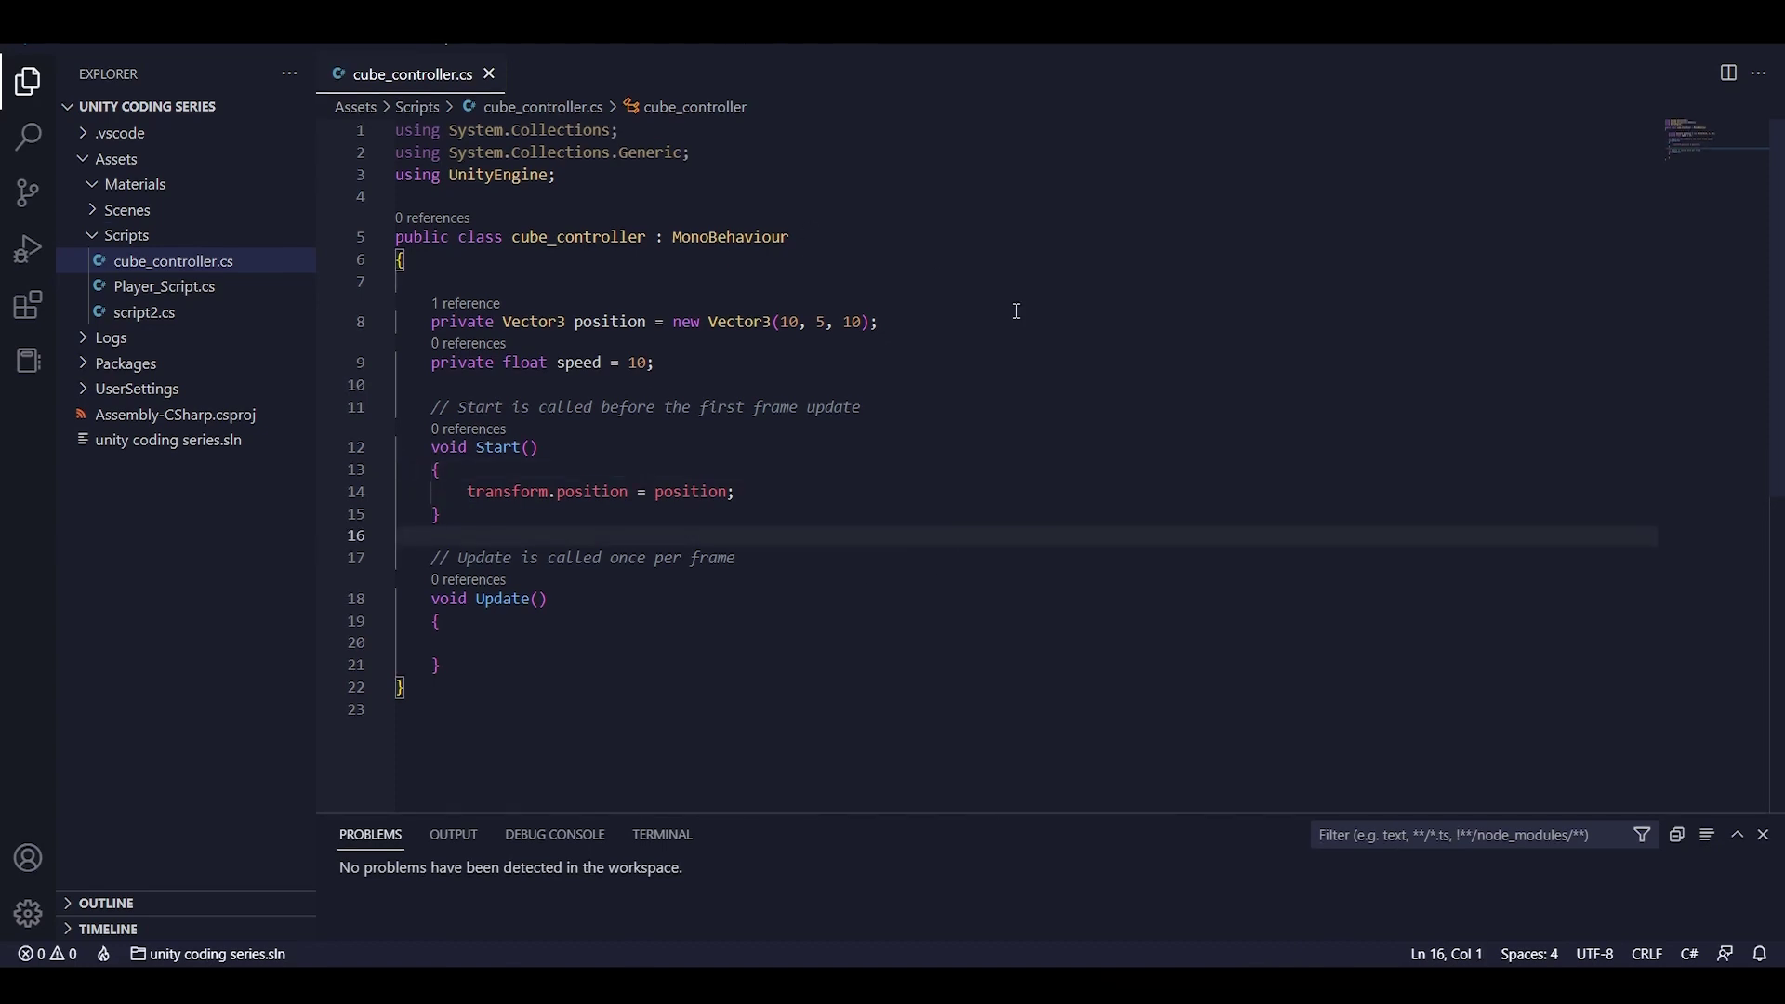
click(1028, 508)
click(957, 480)
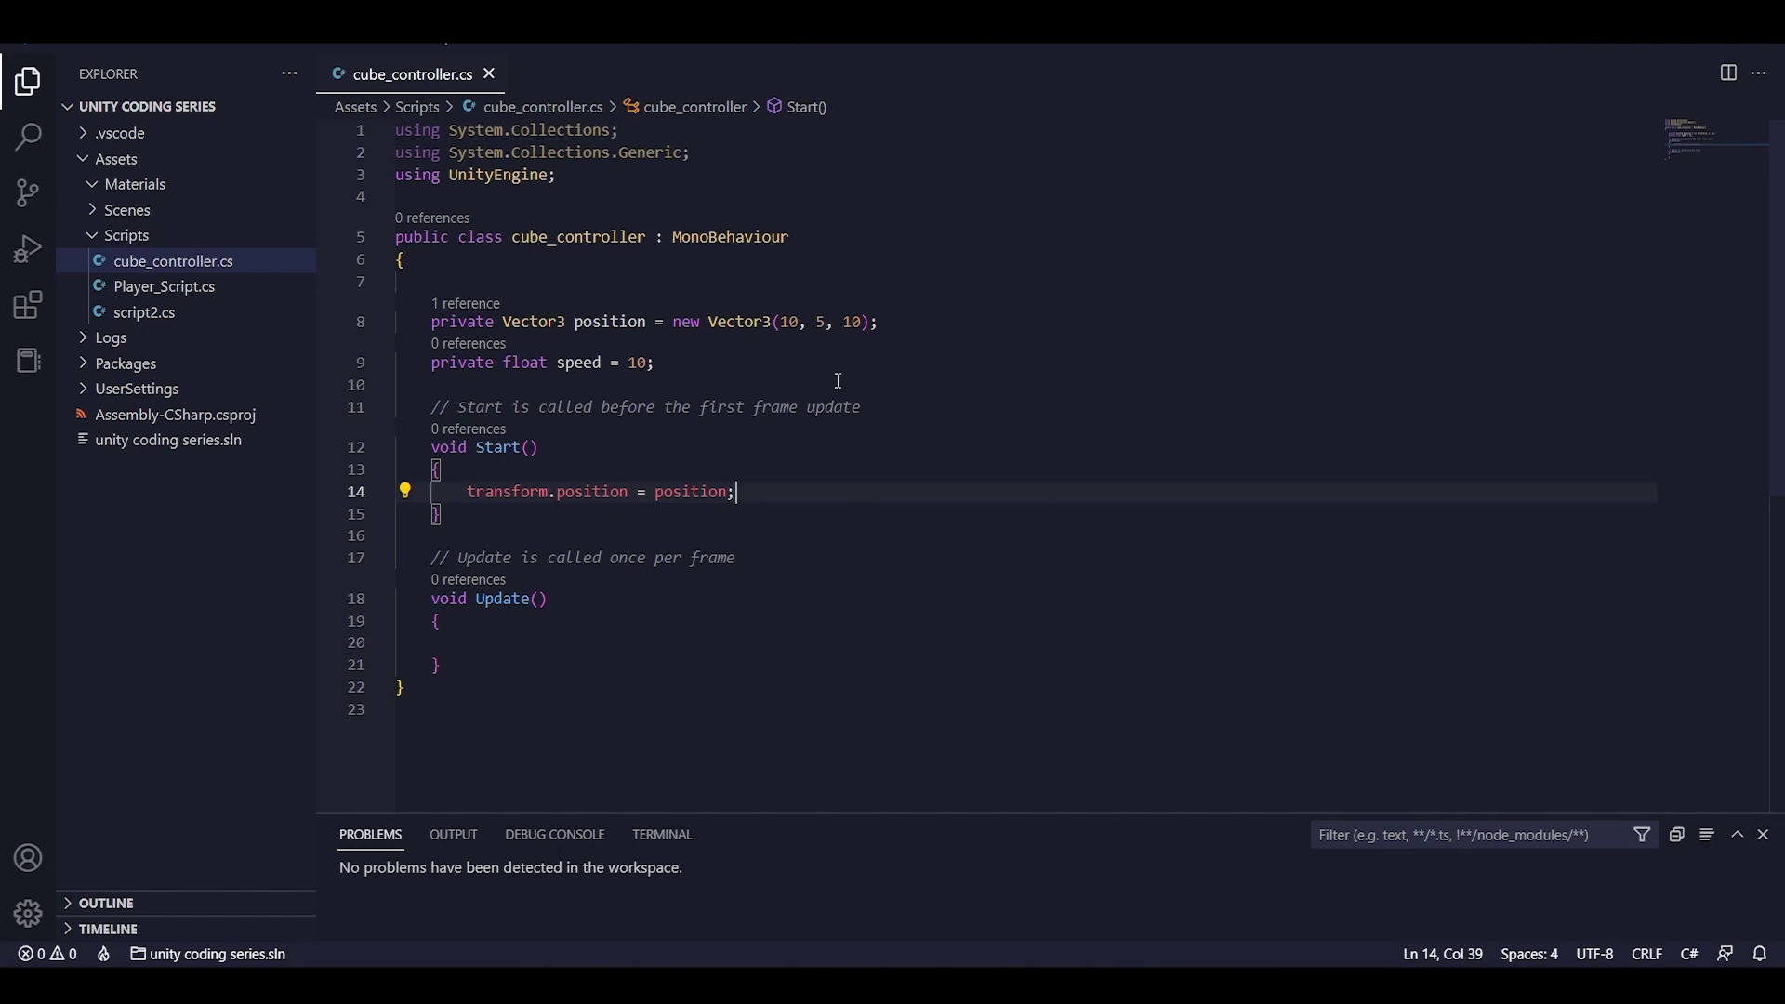
scroll(444, 341, down, 1)
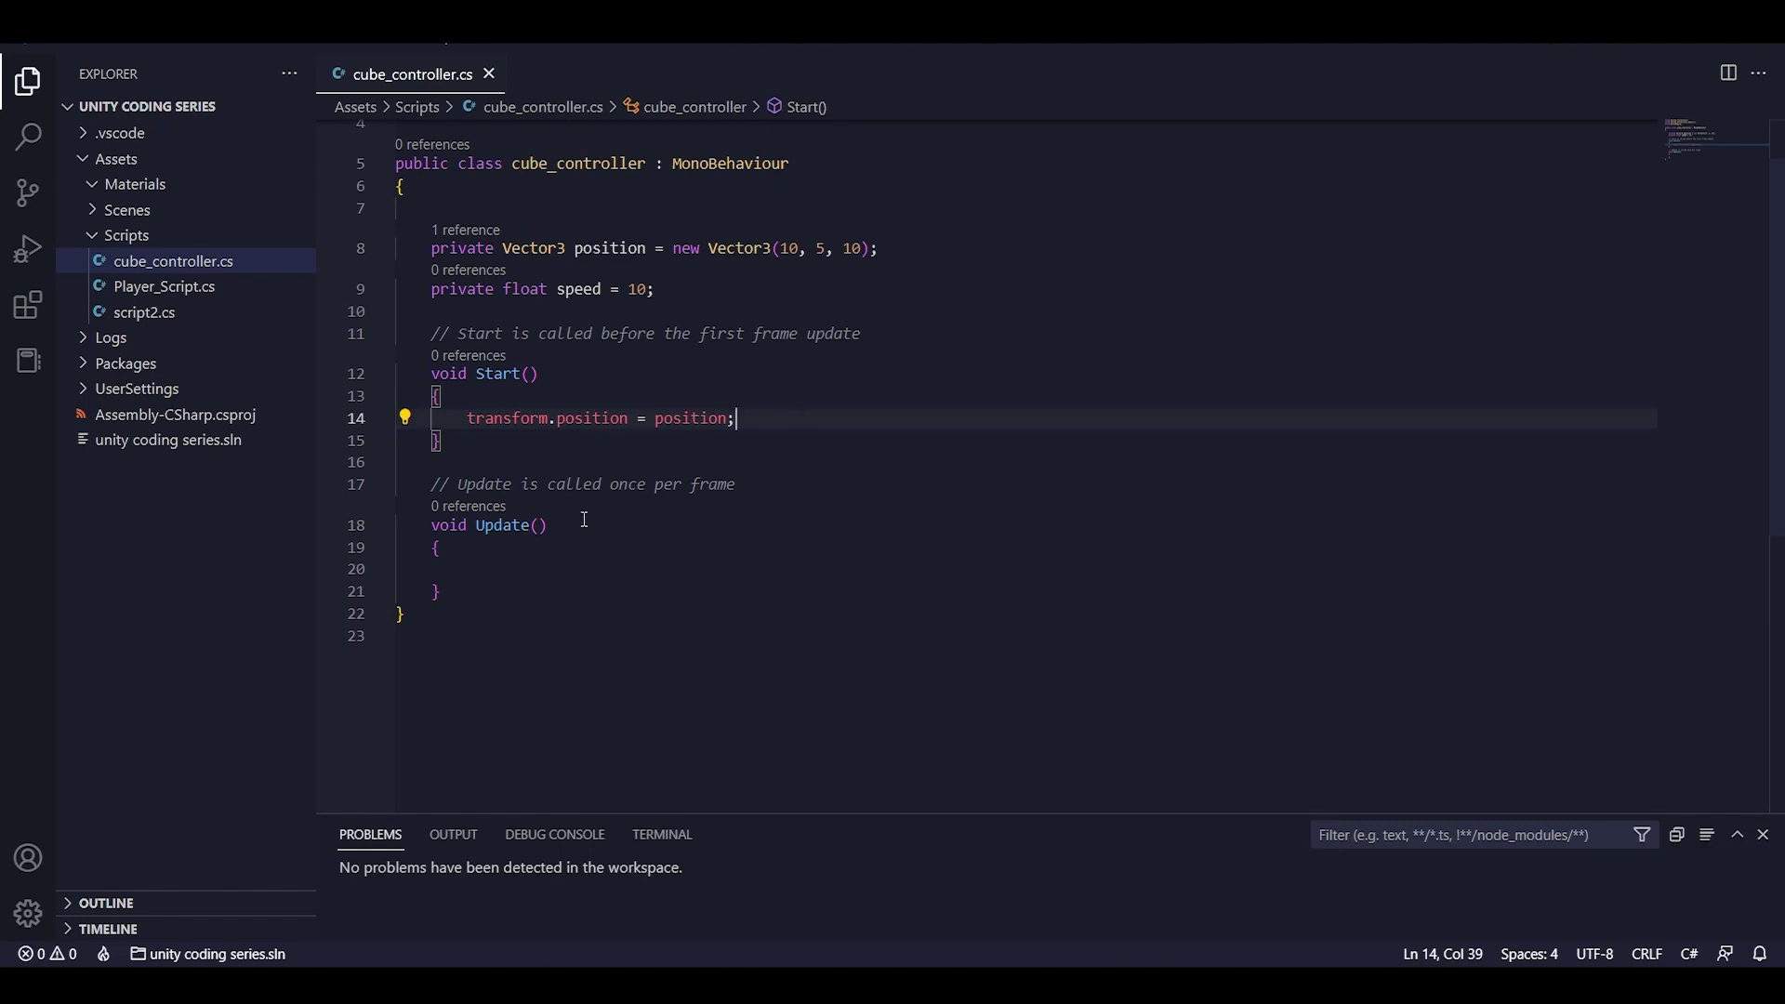
scroll(601, 507, down, 1)
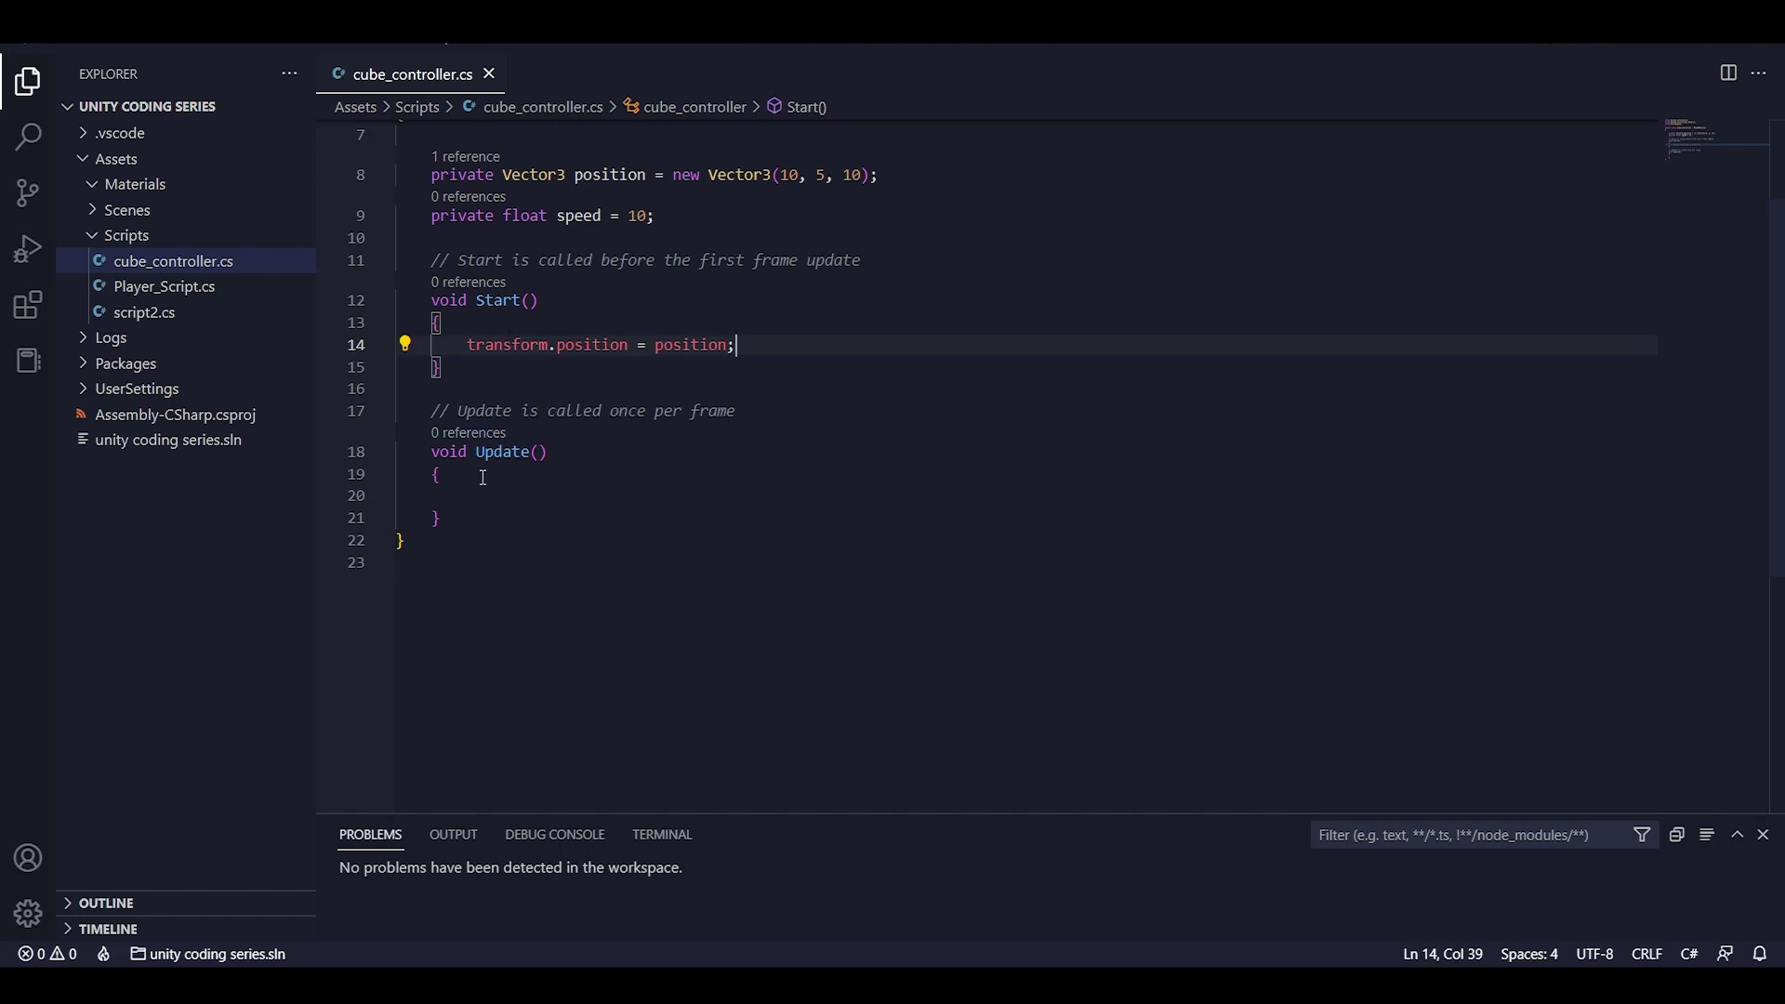
scroll(521, 353, up, 3)
Change speed's value to 20 and remove the transform.position assignment from Start.
click(643, 362)
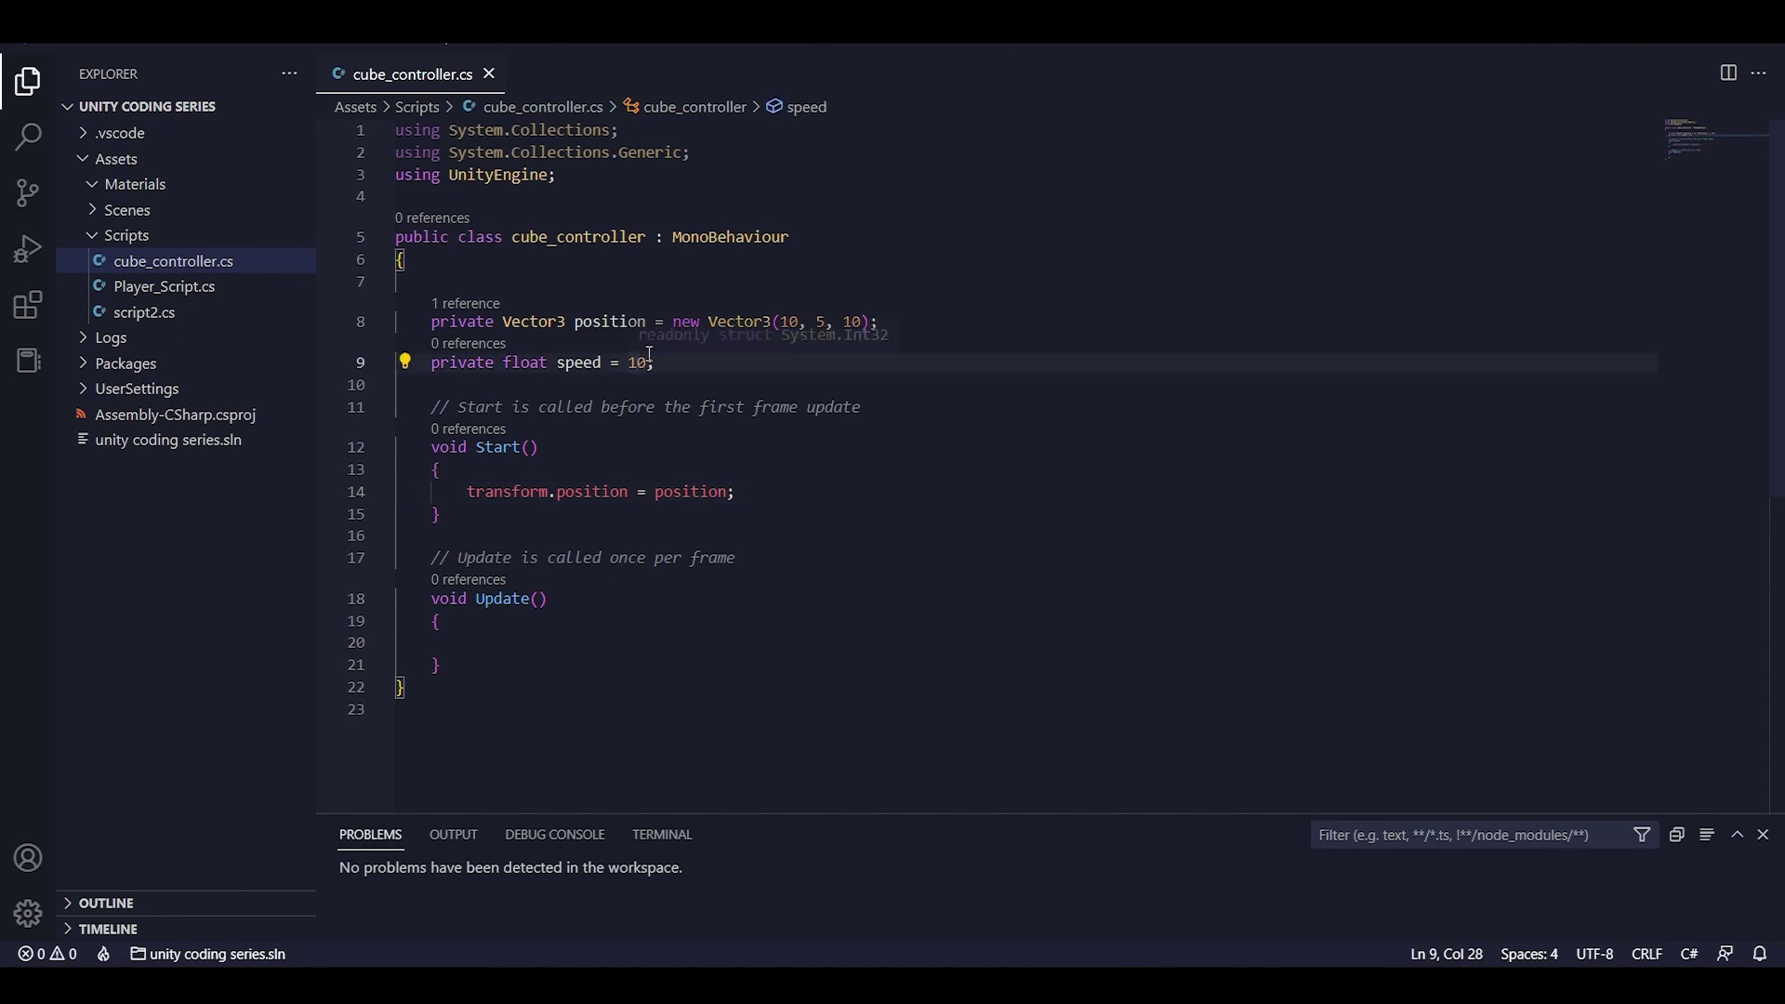
key(BackSpace)
text(2)
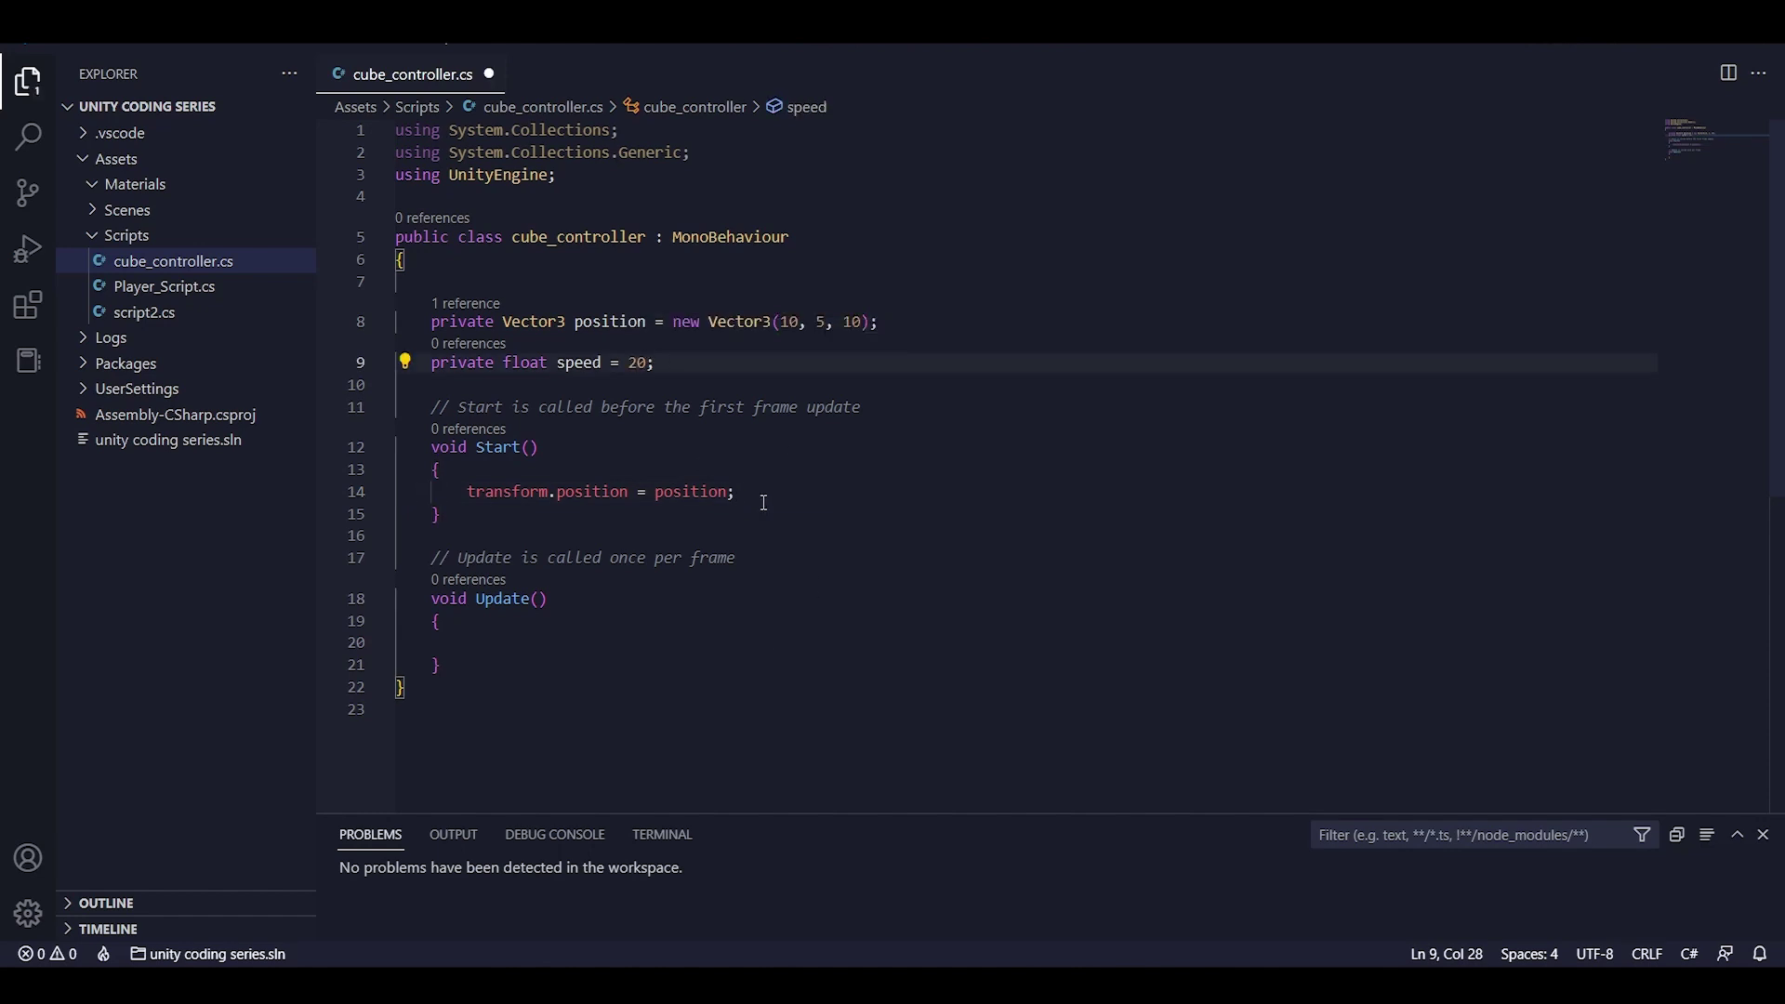
scroll(727, 544, down, 2)
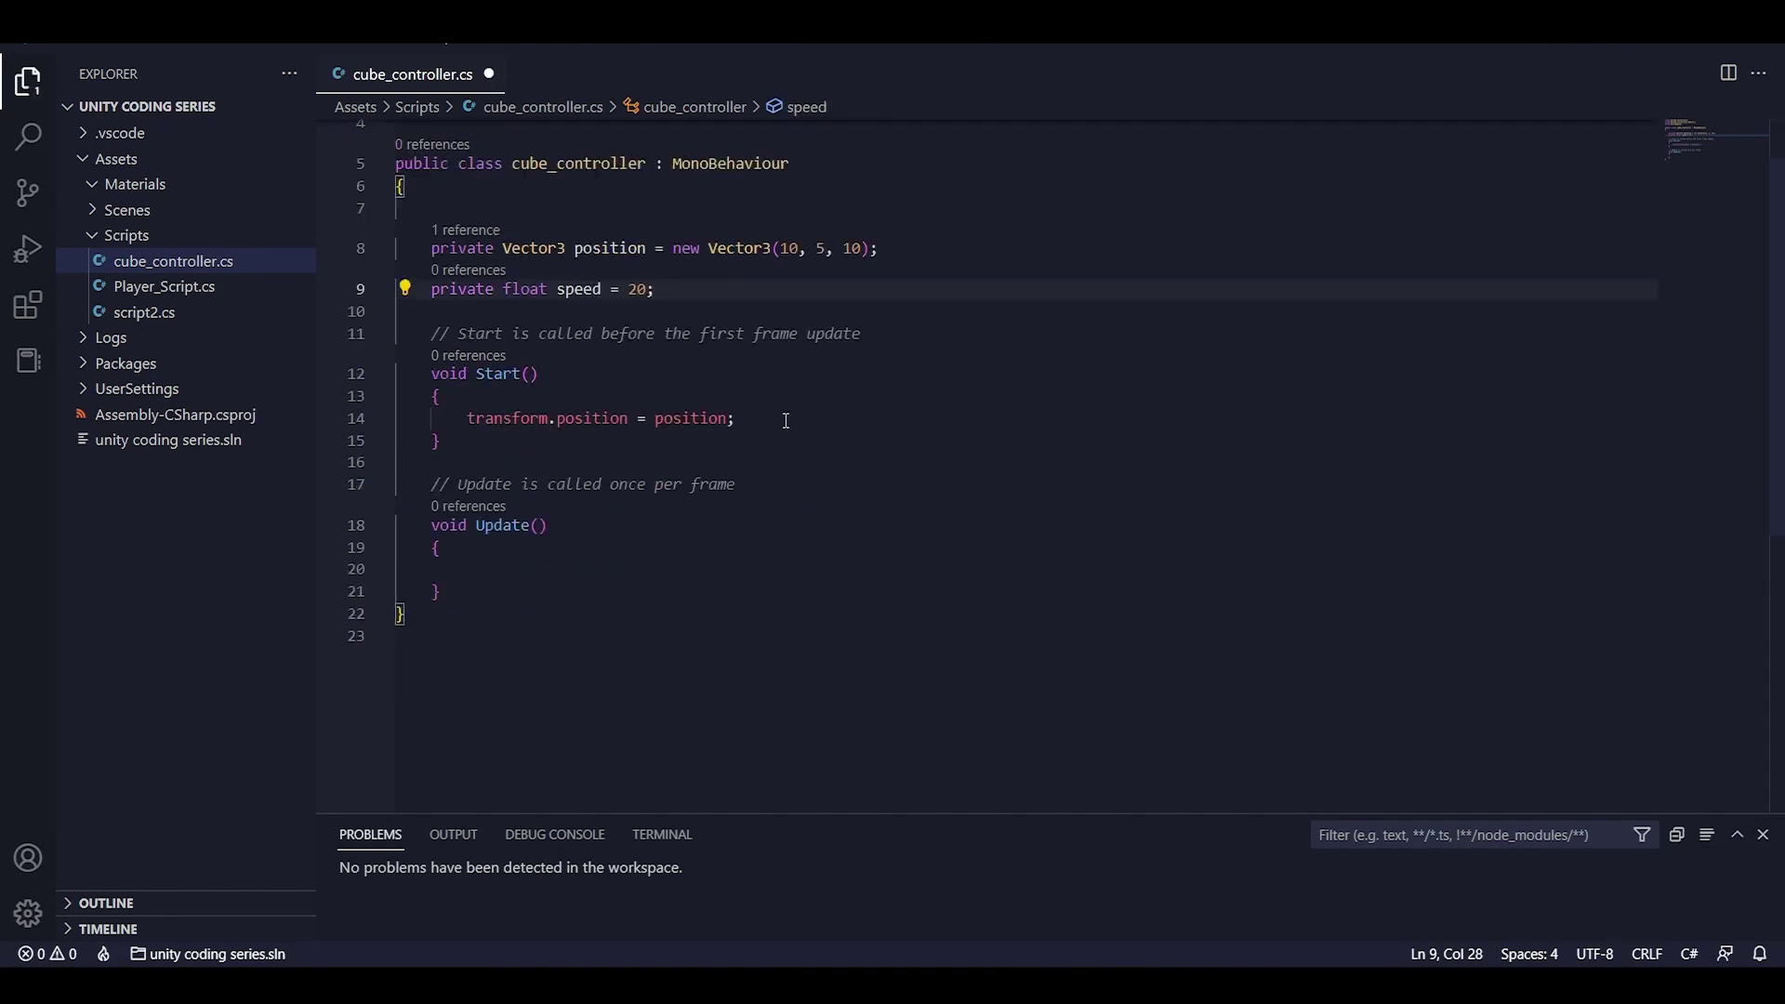
drag(786, 420, 327, 423)
key(BackSpace)
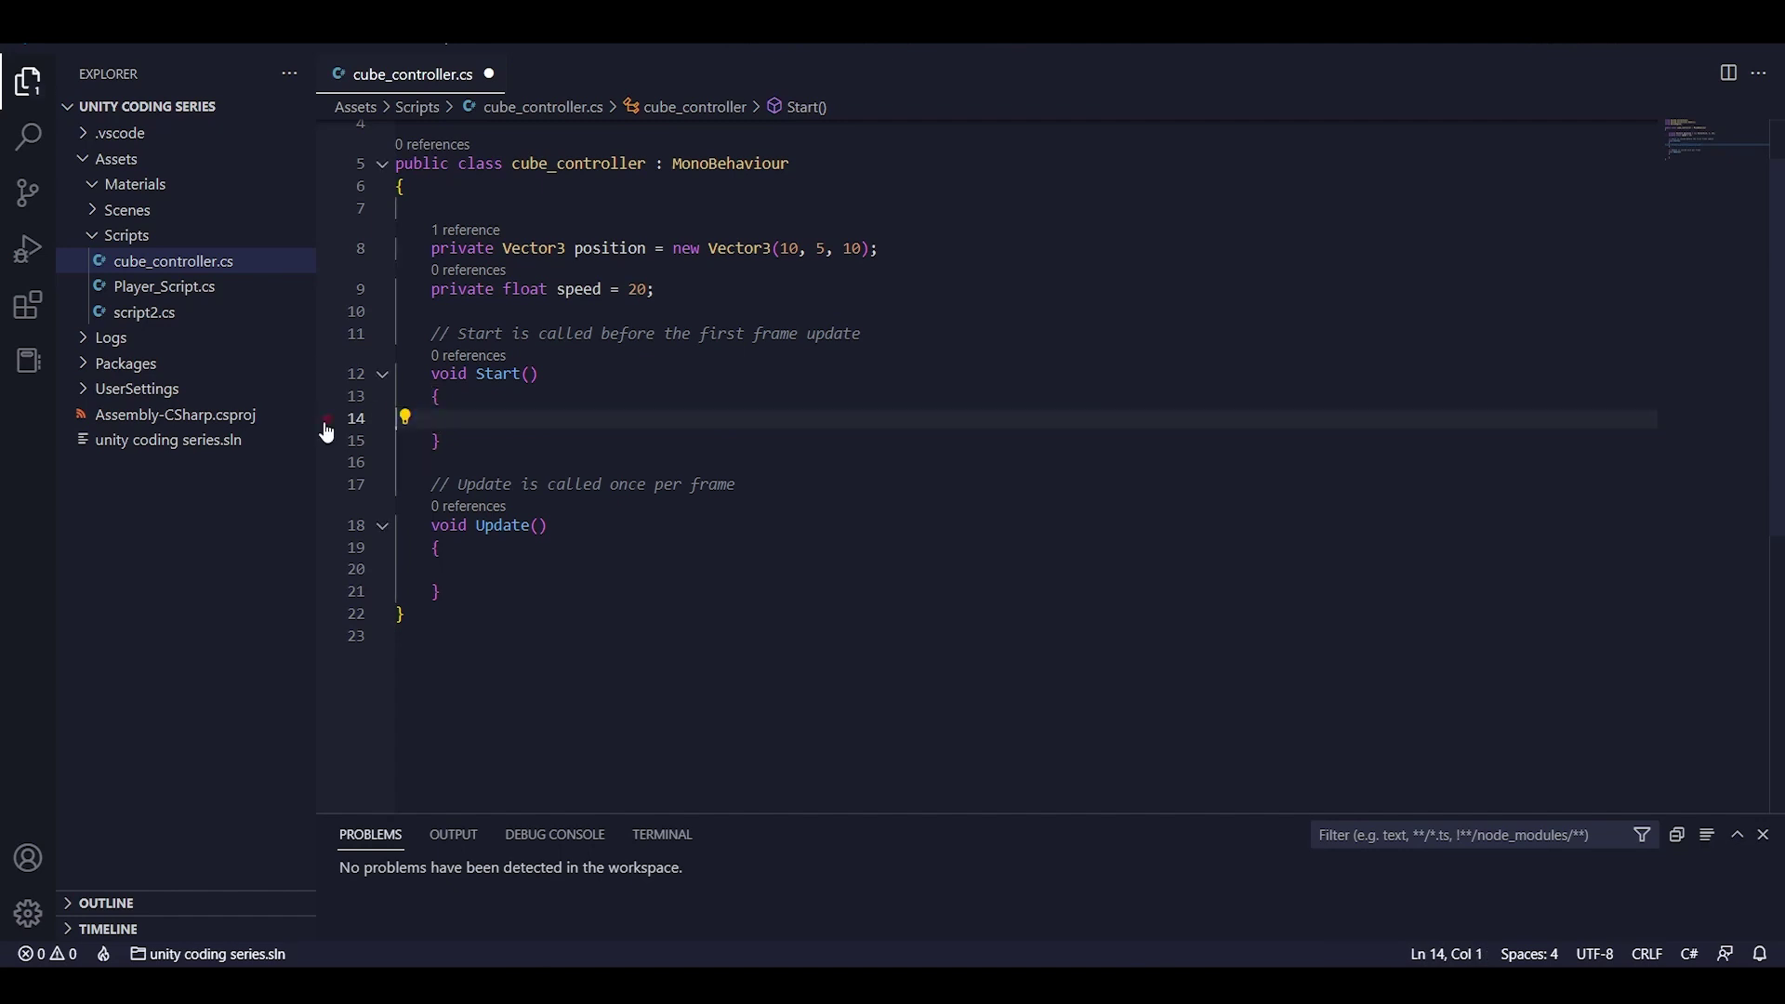
key(BackSpace)
key(Return)
In Update, add if(Input.GetKey(KeyCode.LeftArrow)) with Debug.Log("pressed left arrow").
click(566, 587)
click(566, 569)
text(if()
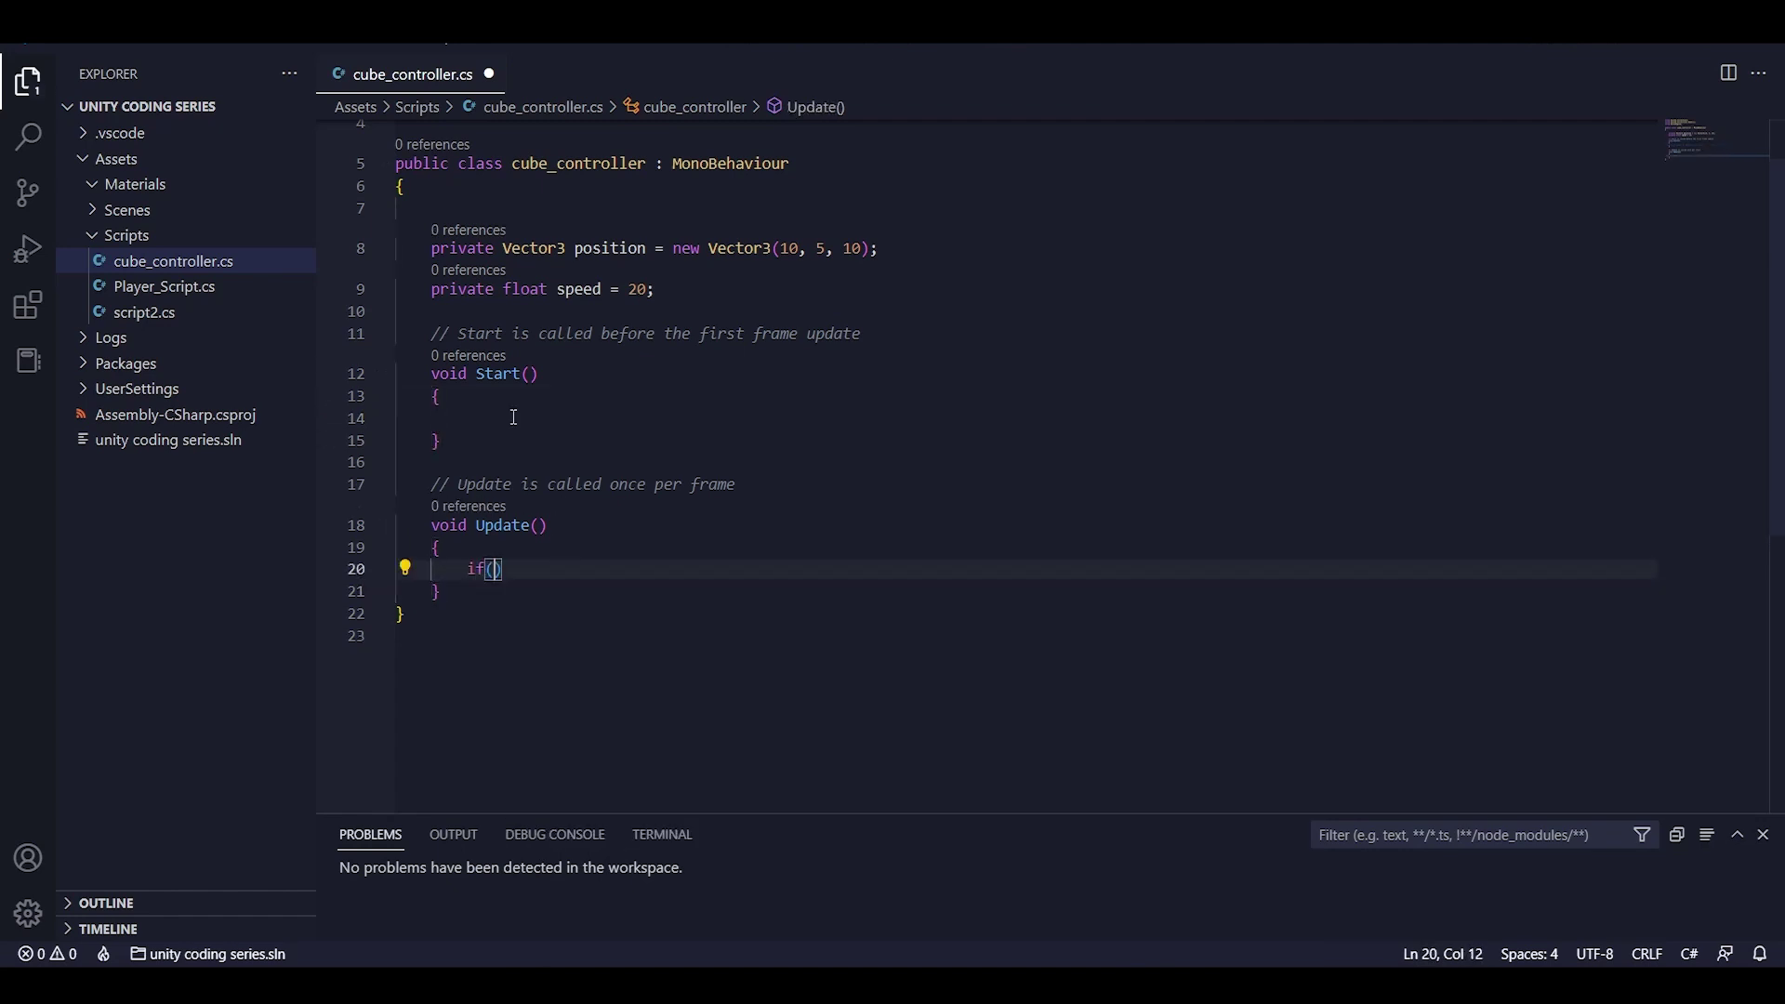
text(Input.get)
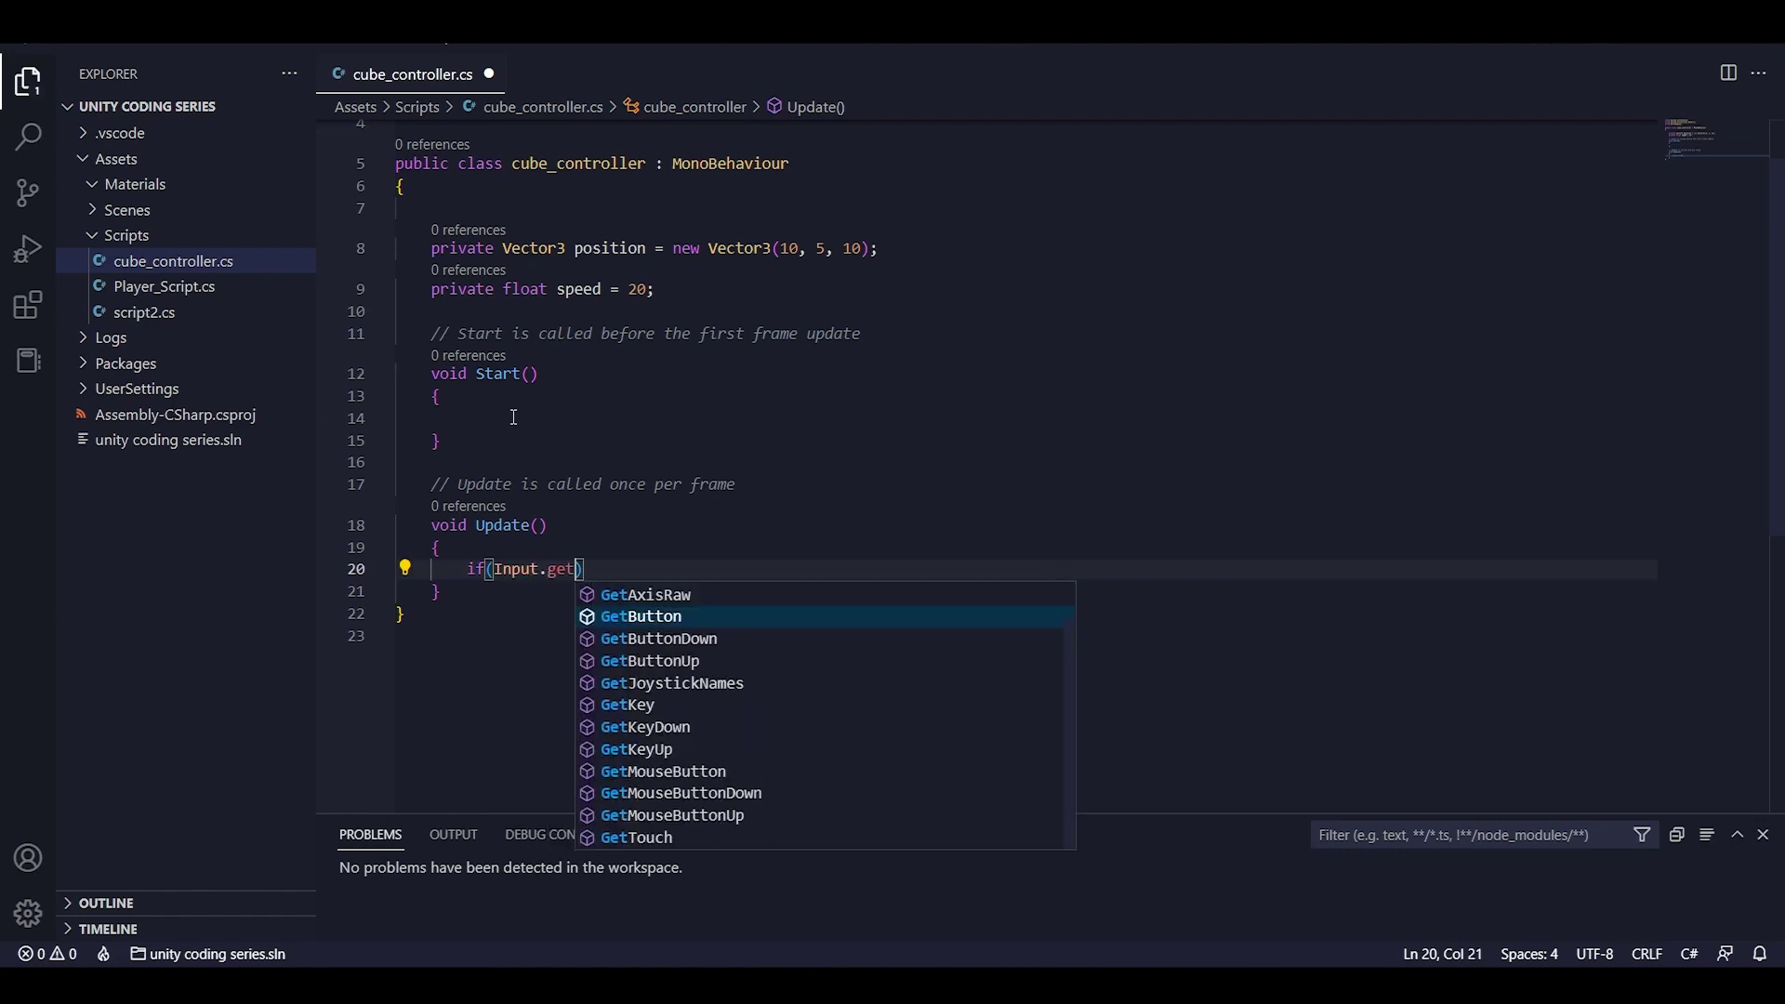
key(Down)
key(Down)
key(Down)
key(Down)
key(Return)
text((key)
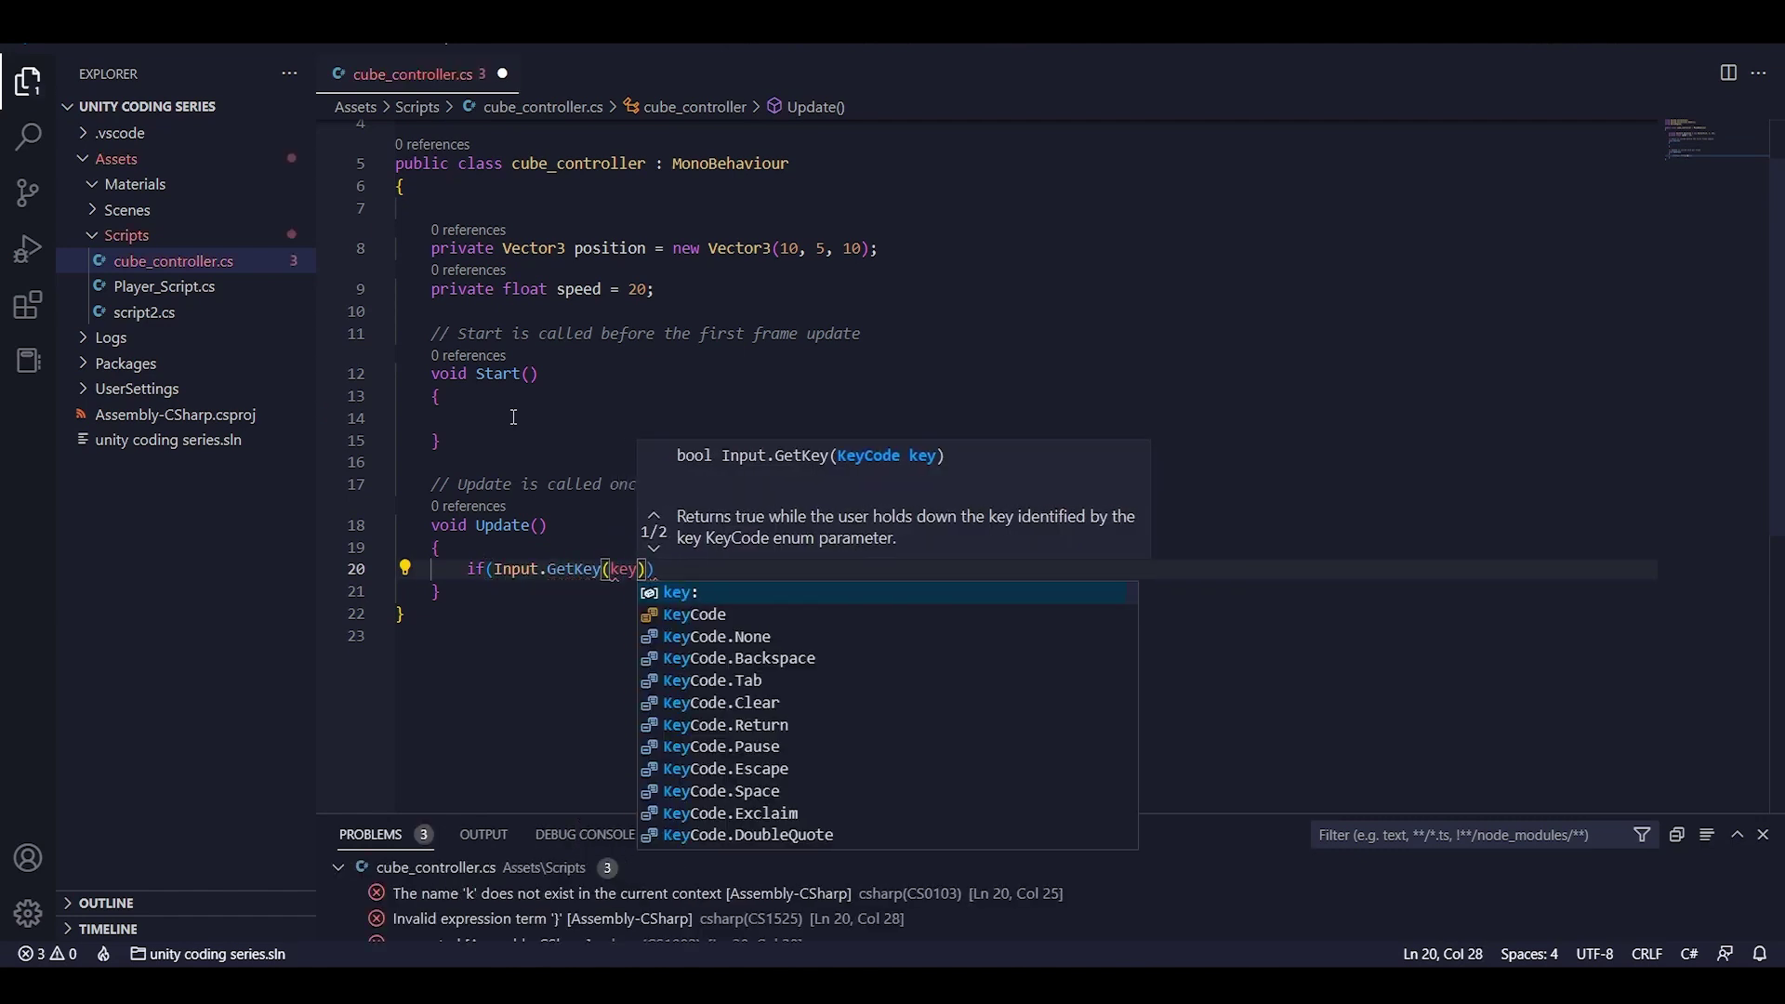
key(Down)
key(Return)
text(.le)
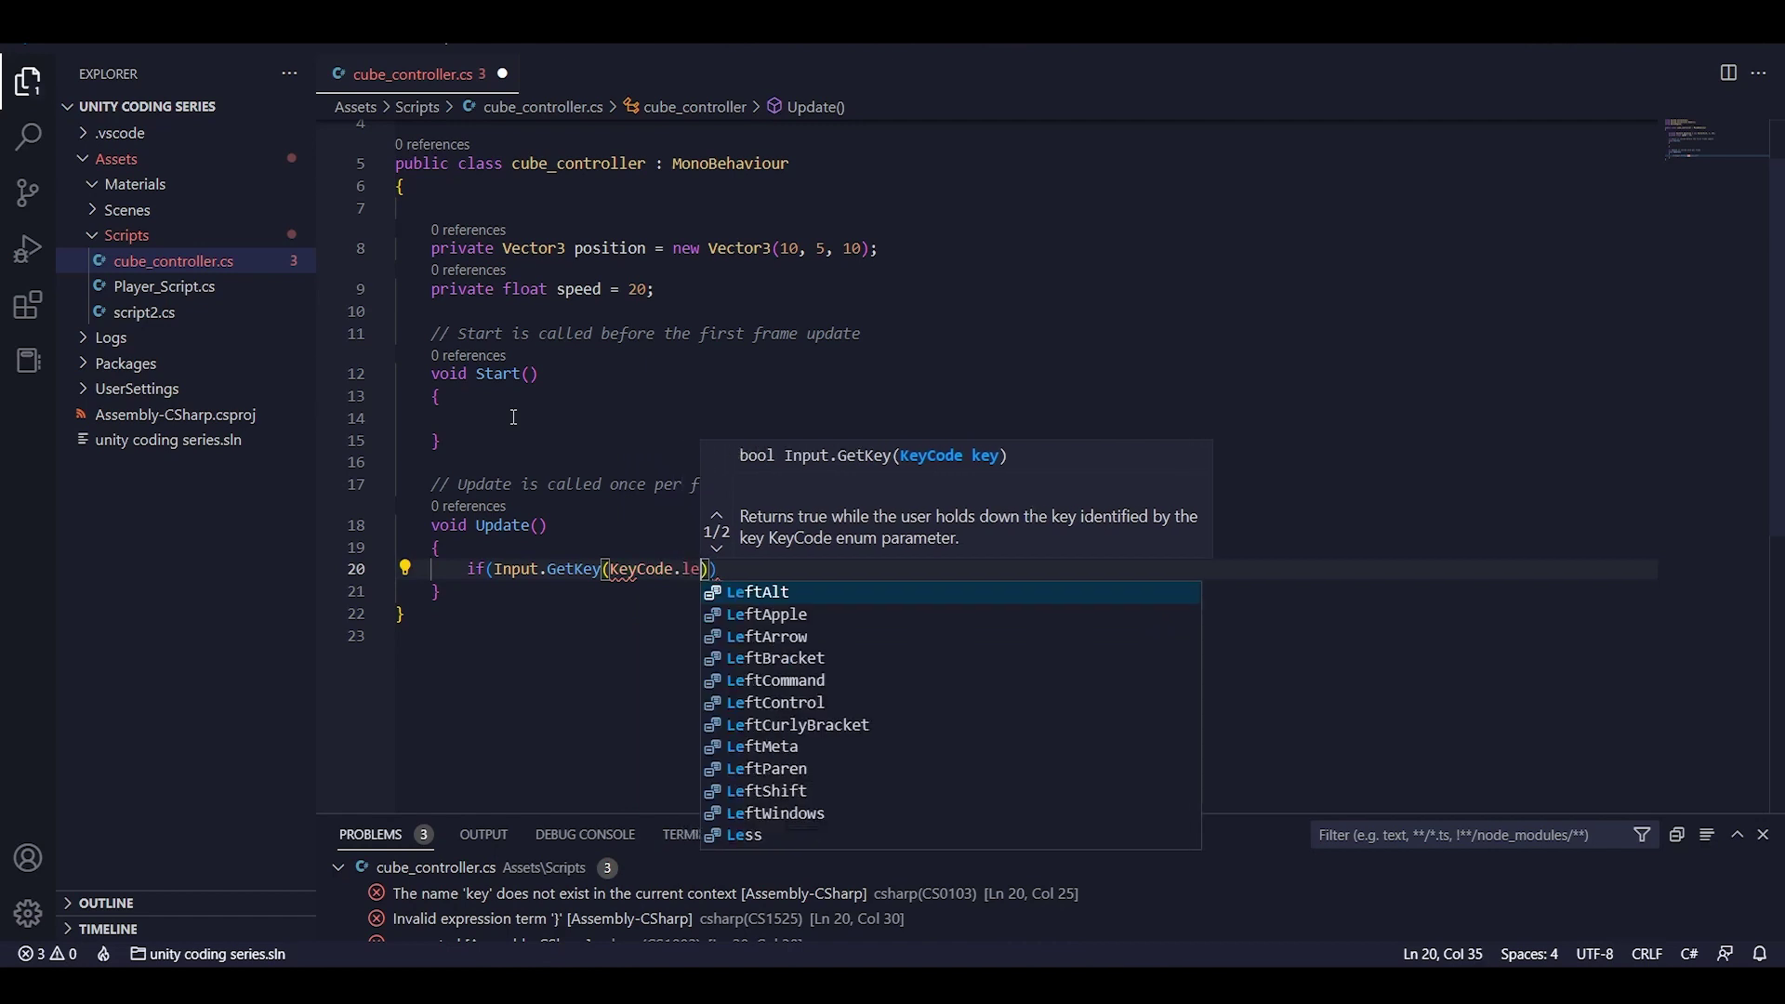
text(ftr)
key(Return)
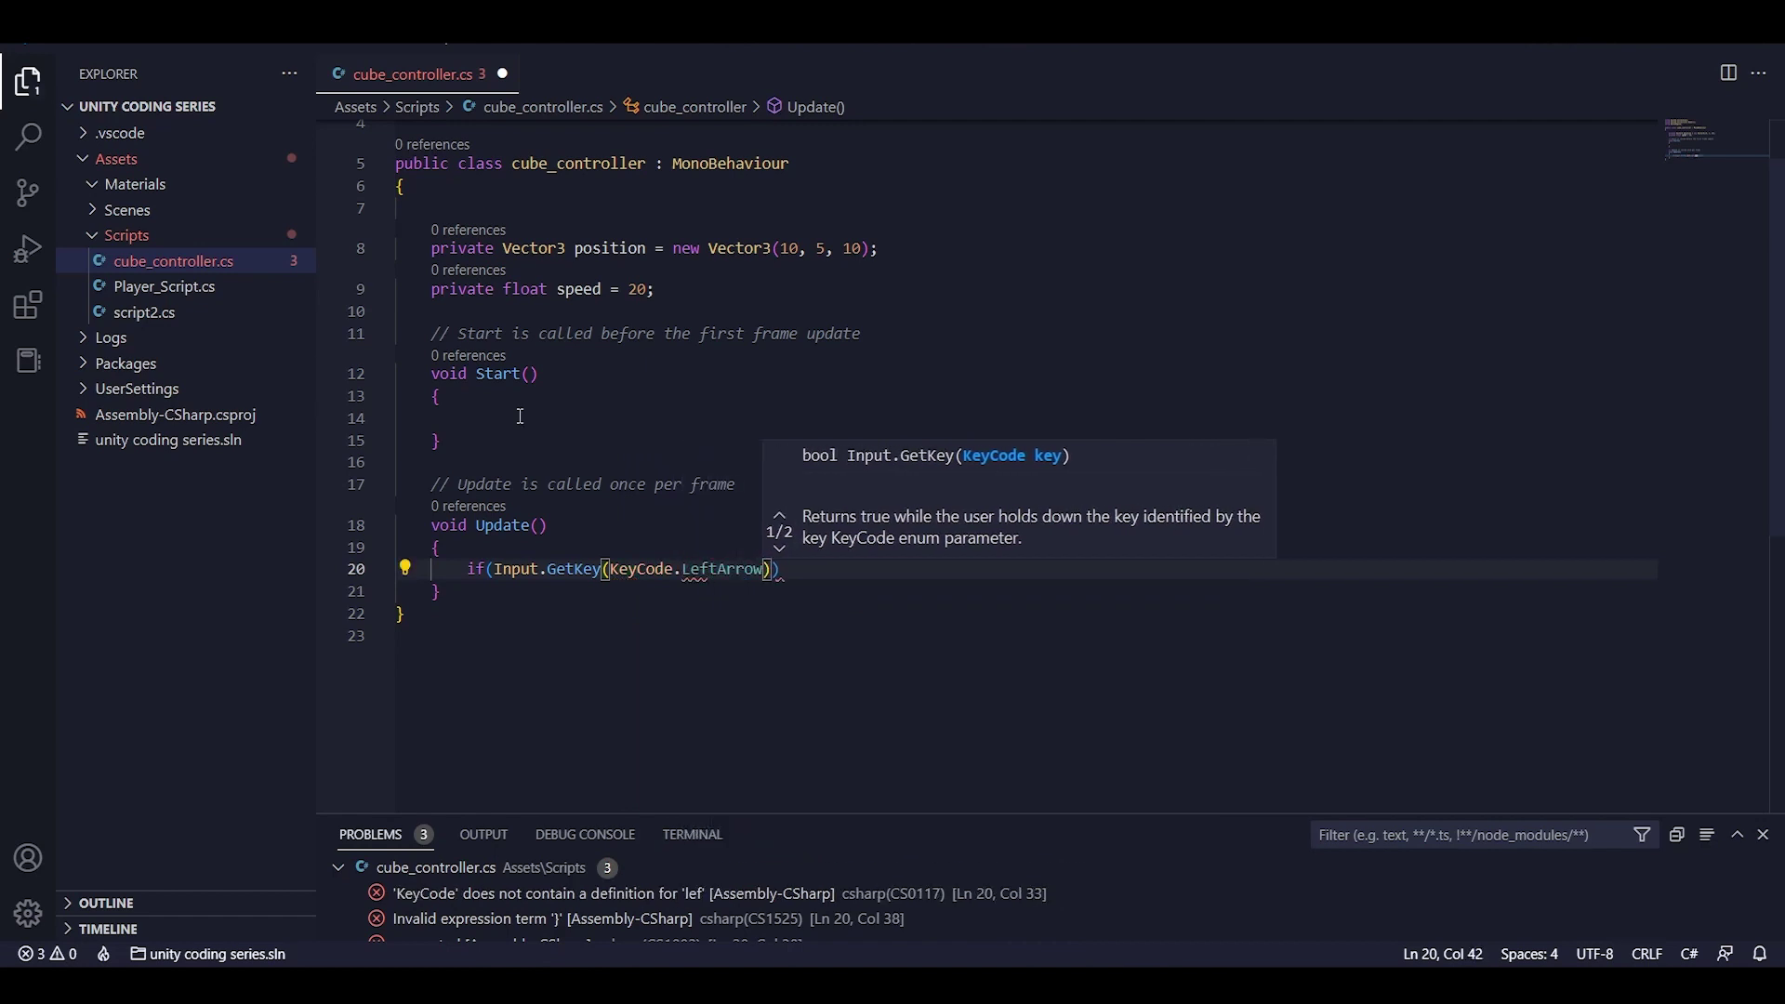
text()){)
key(Return)
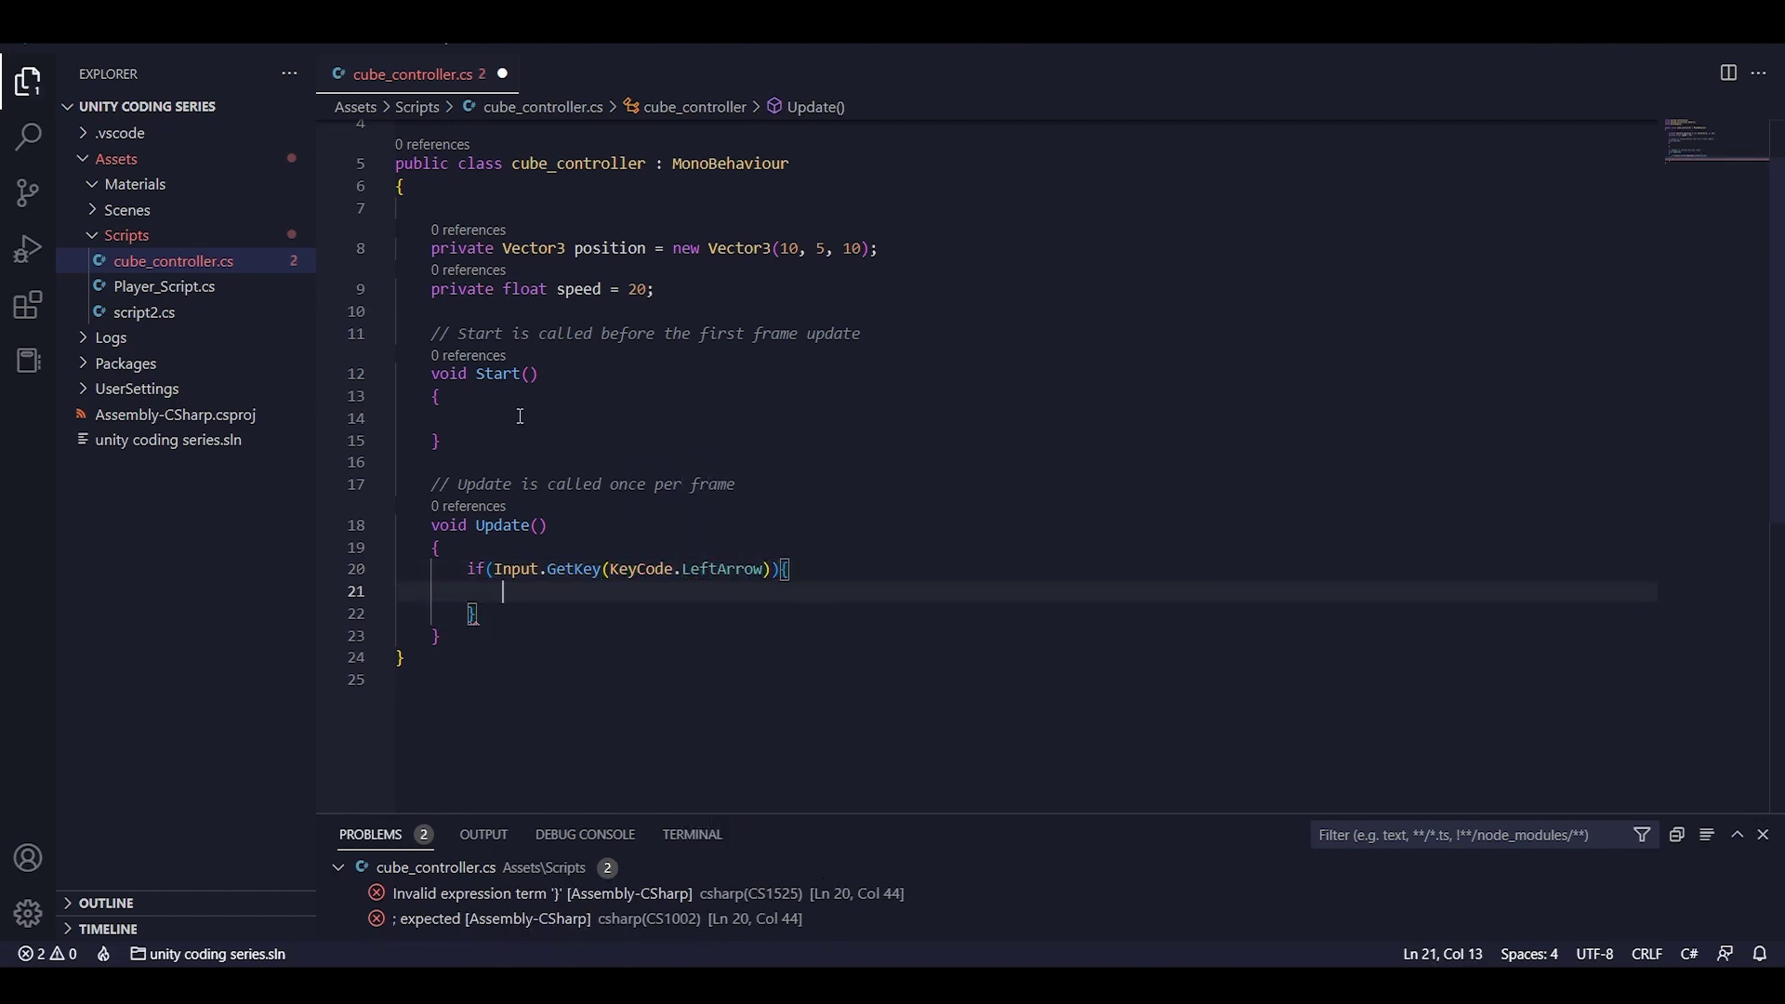
text(Debug.)
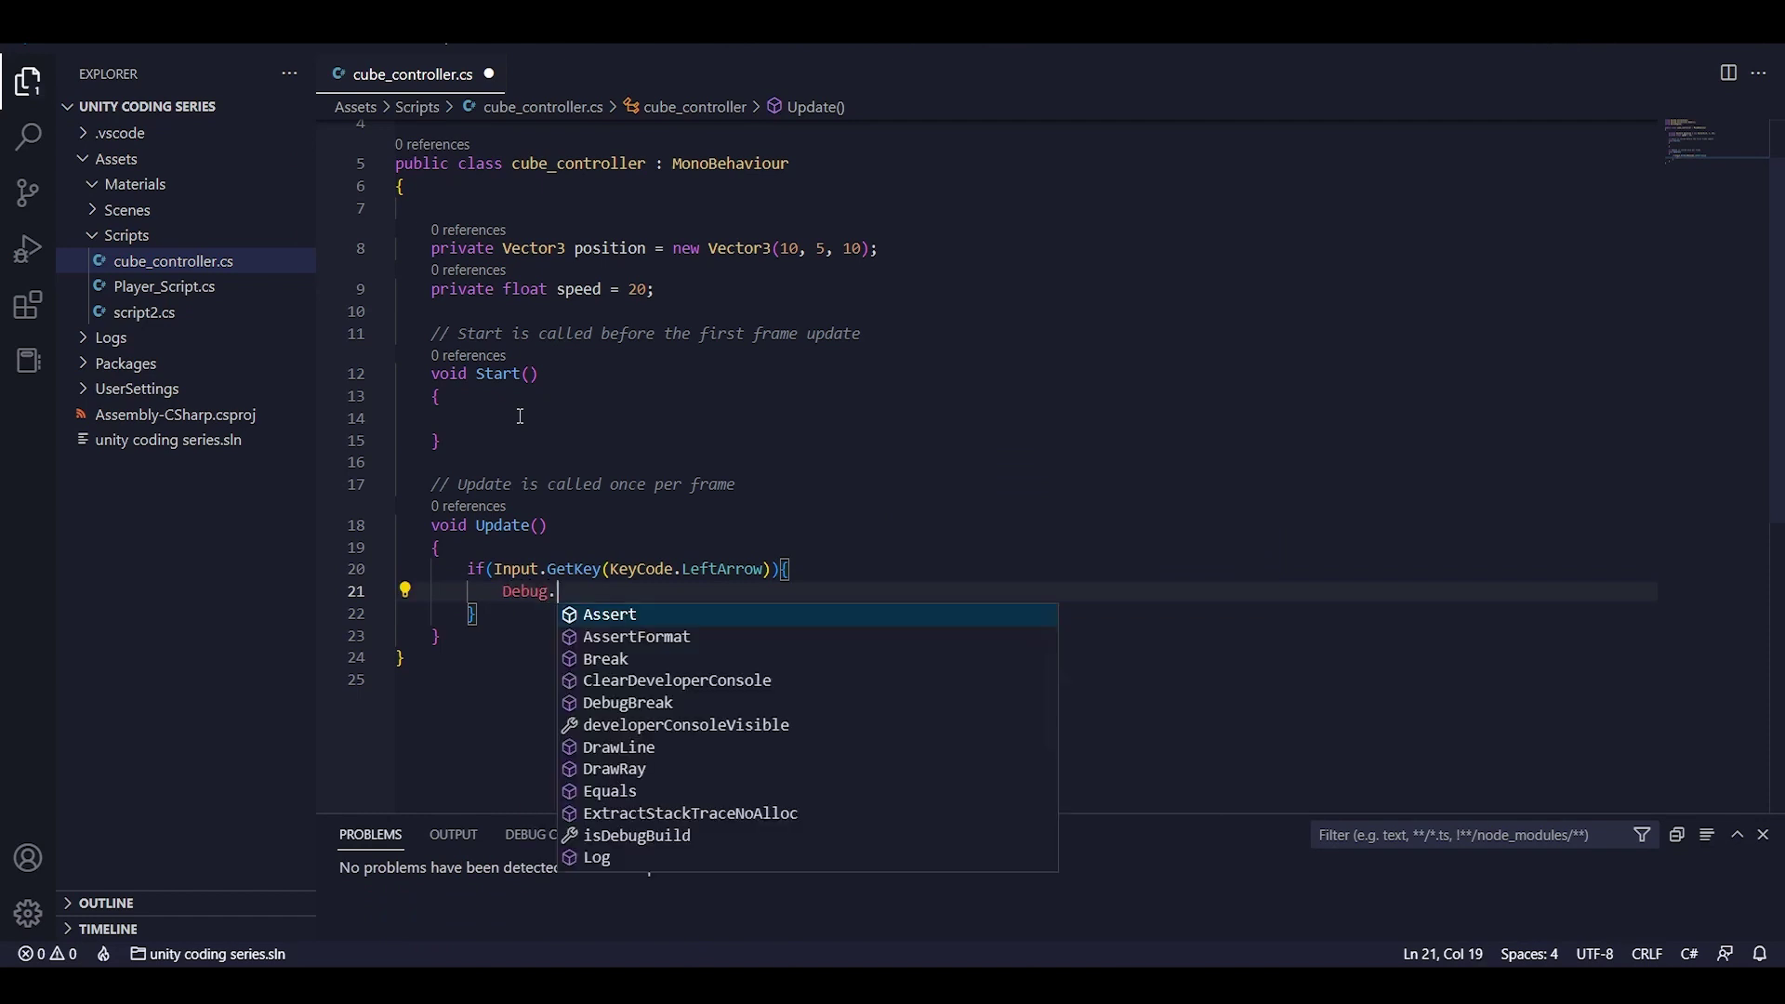
text(Log(")
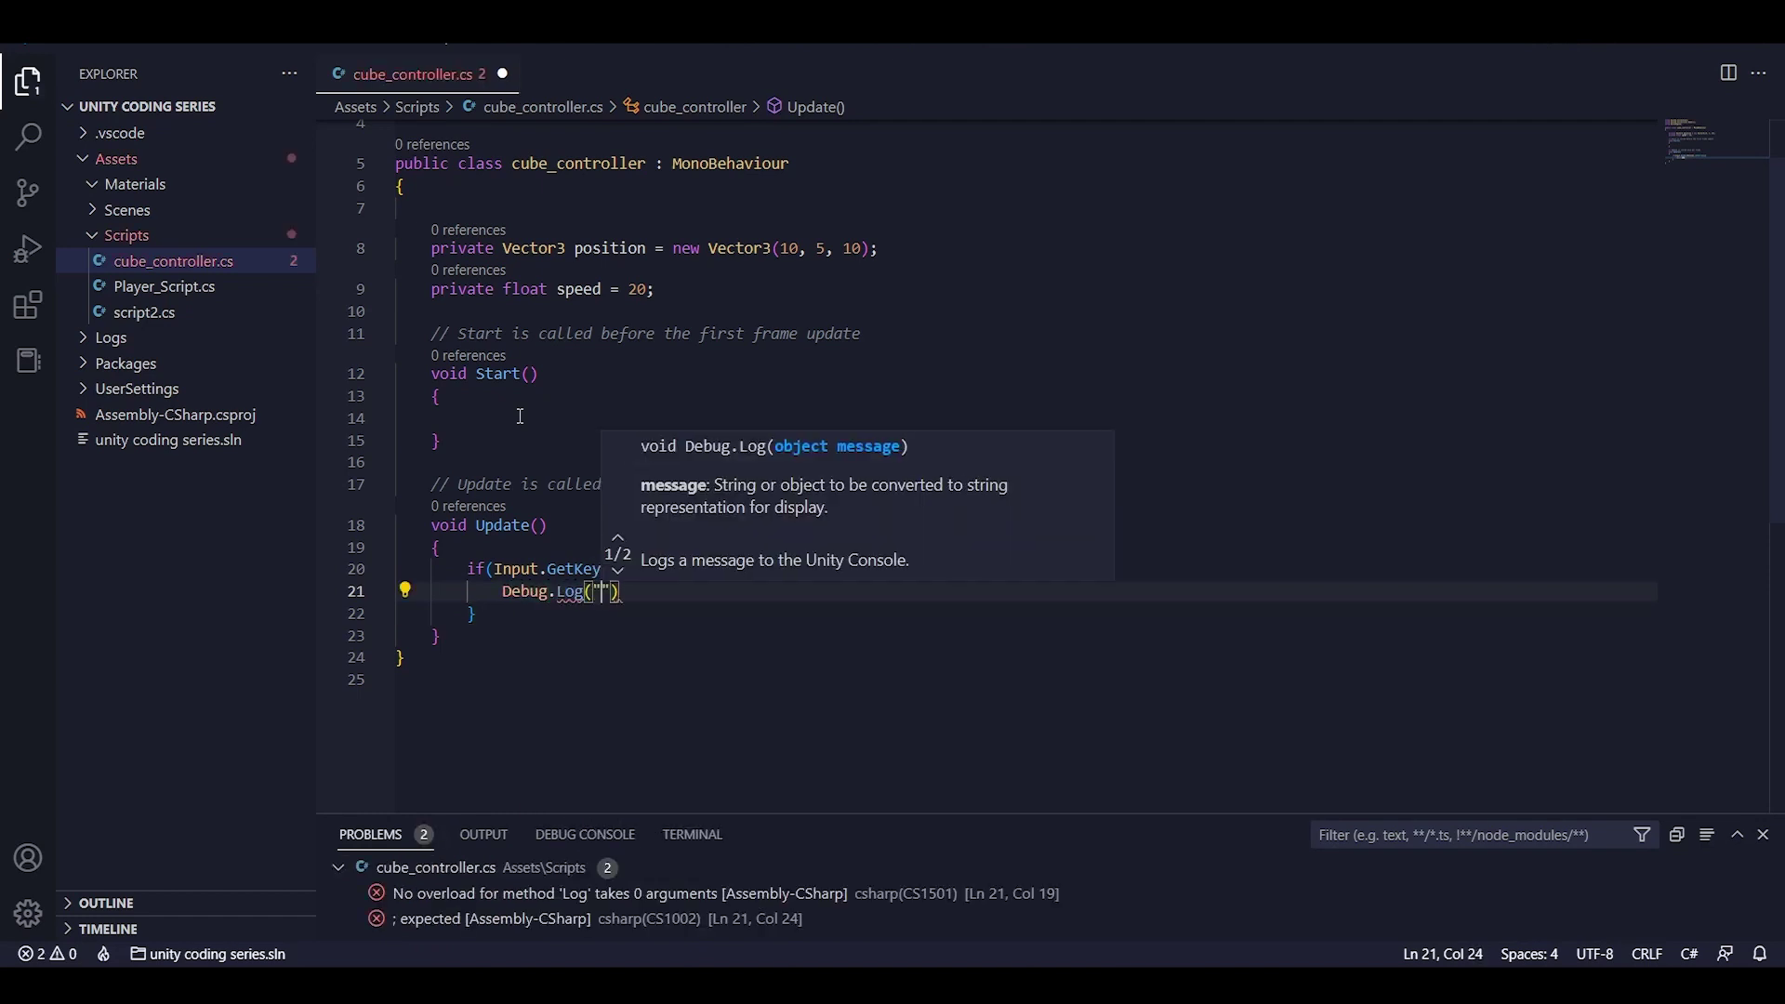
text(pressed lef)
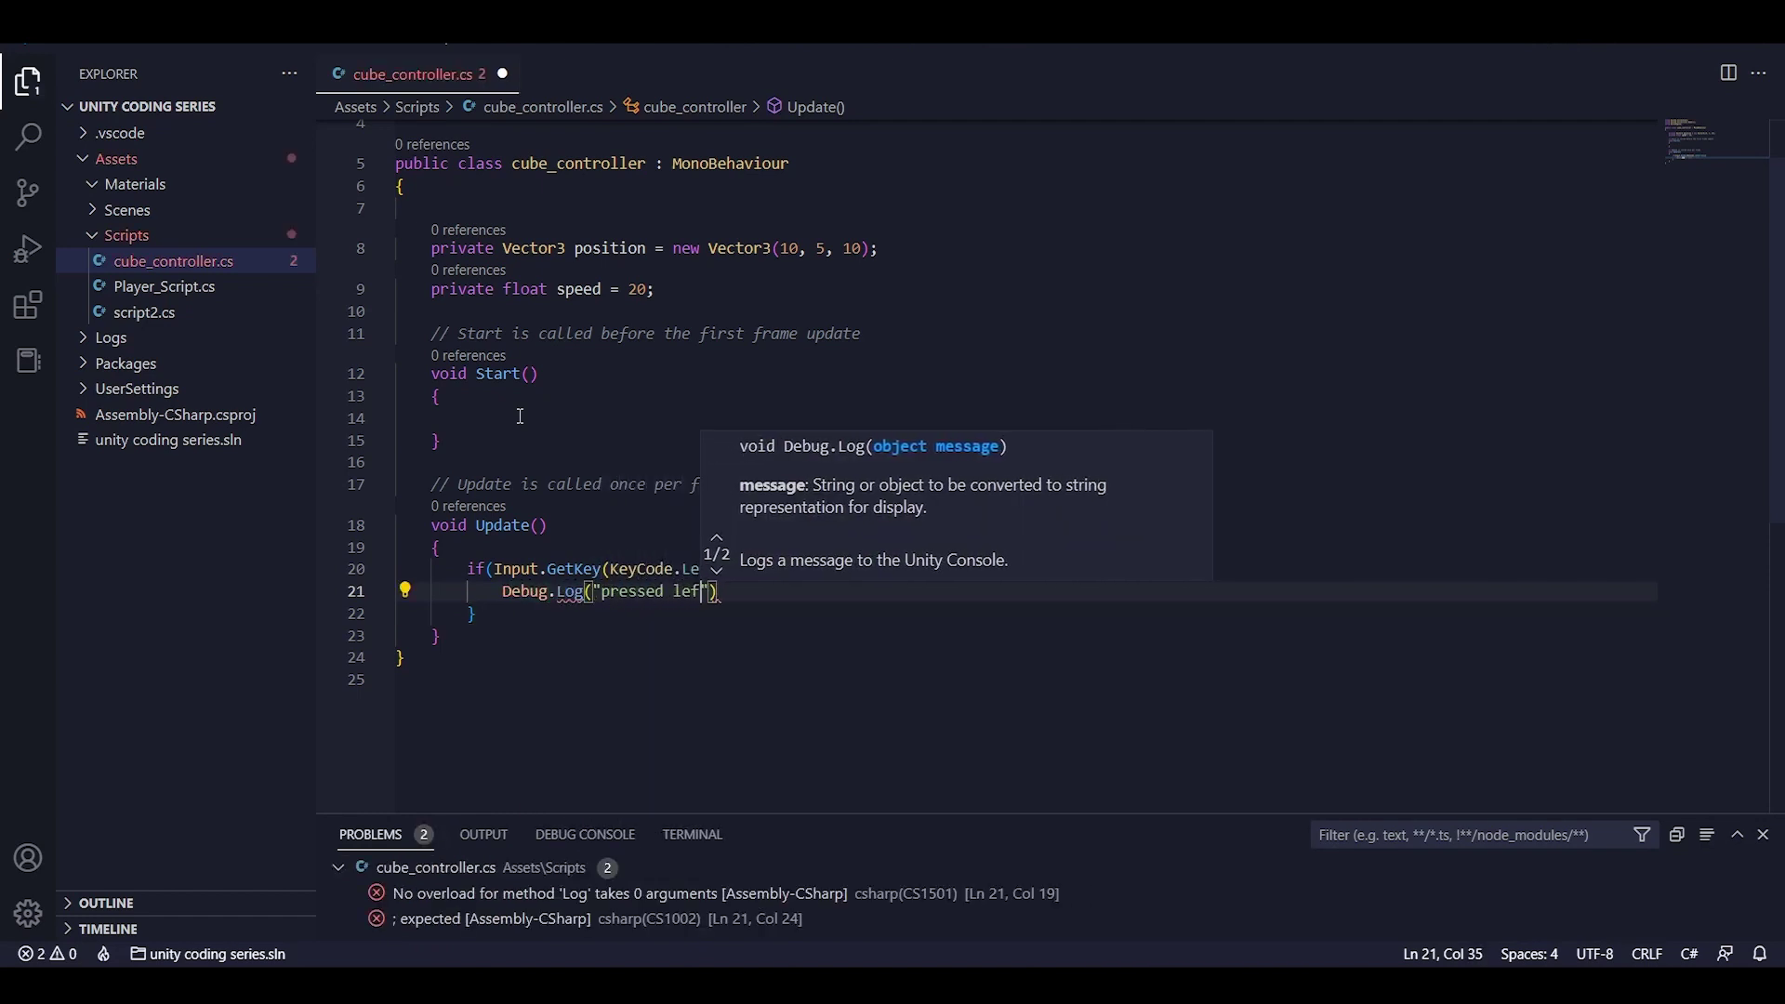
text(t arrow)
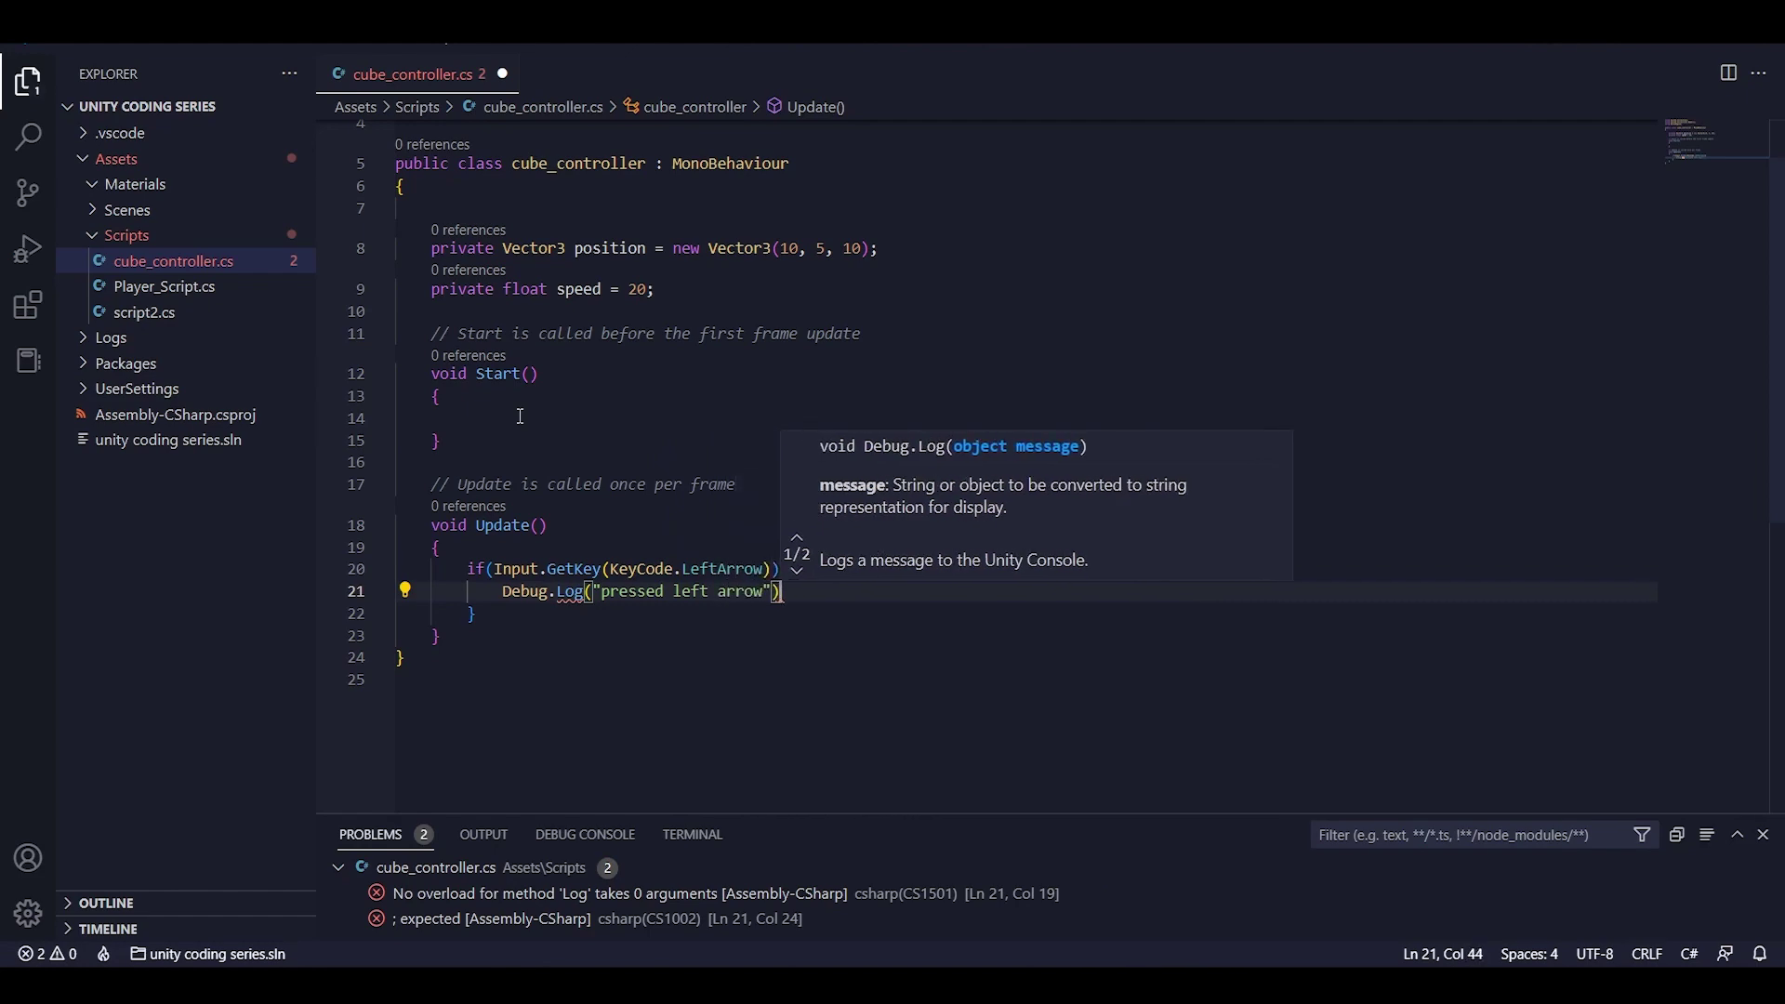
text(");)
Save, press the left arrow in the running game, and check the Console for the message.
key(ctrl+s)
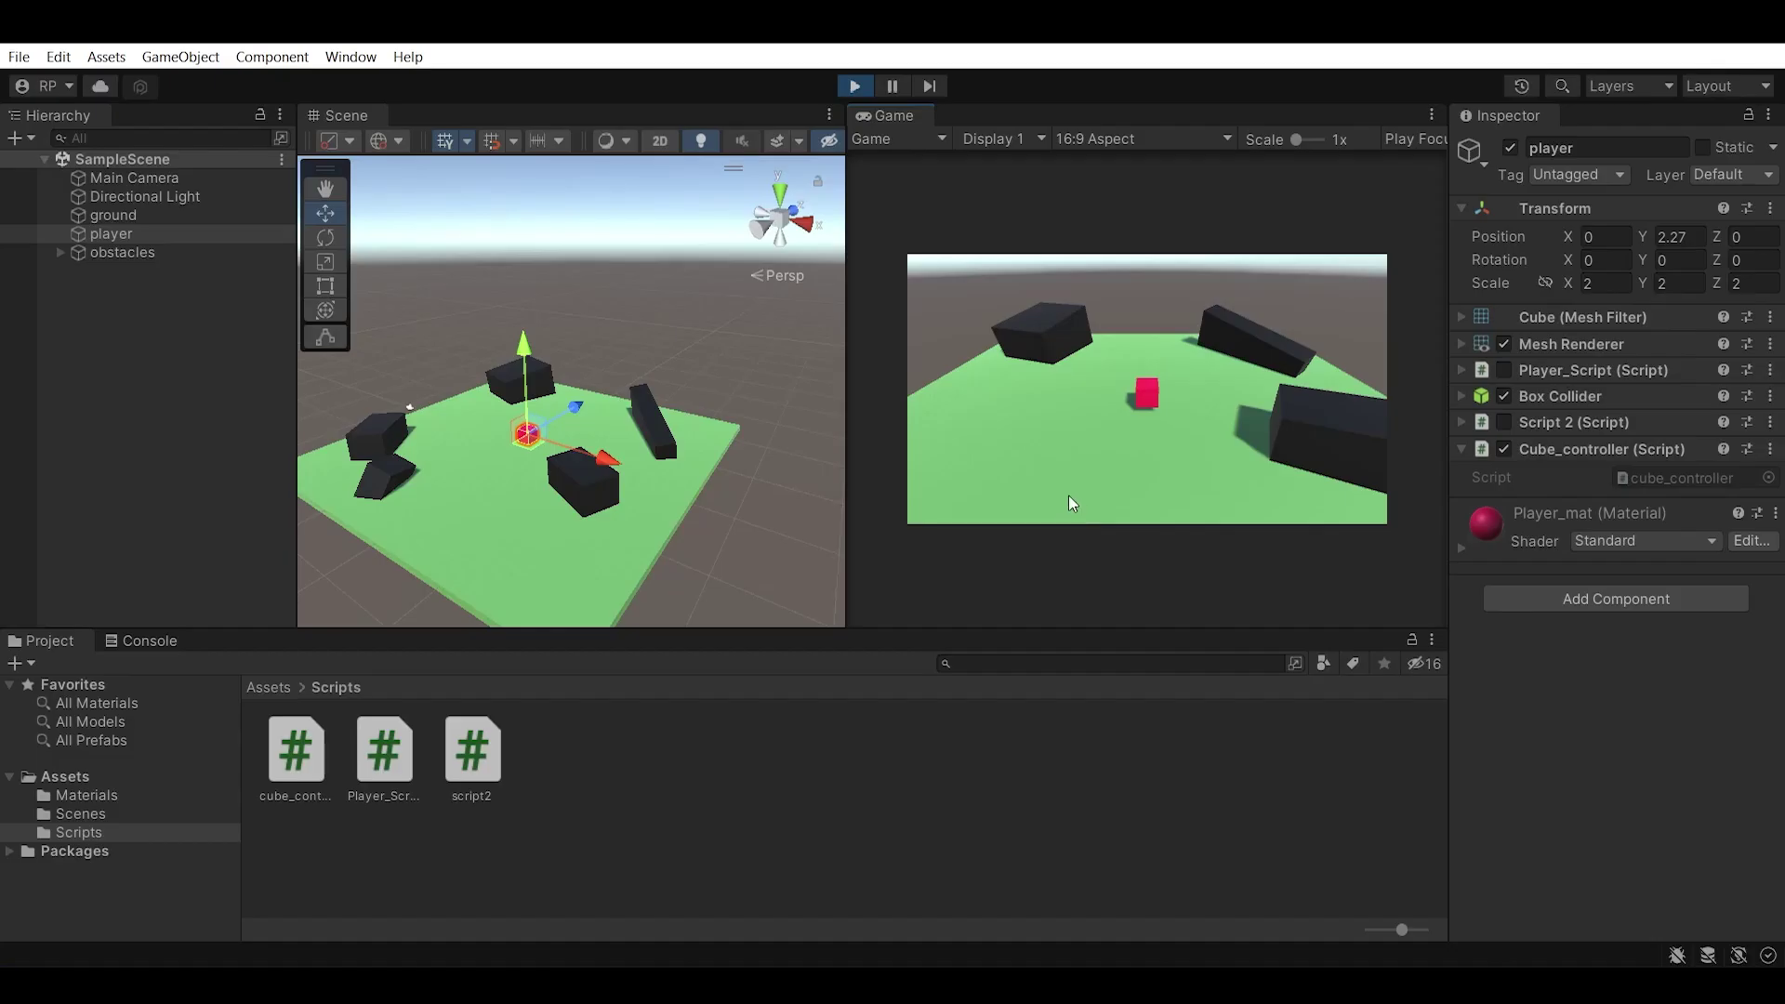
key(Left)
click(145, 645)
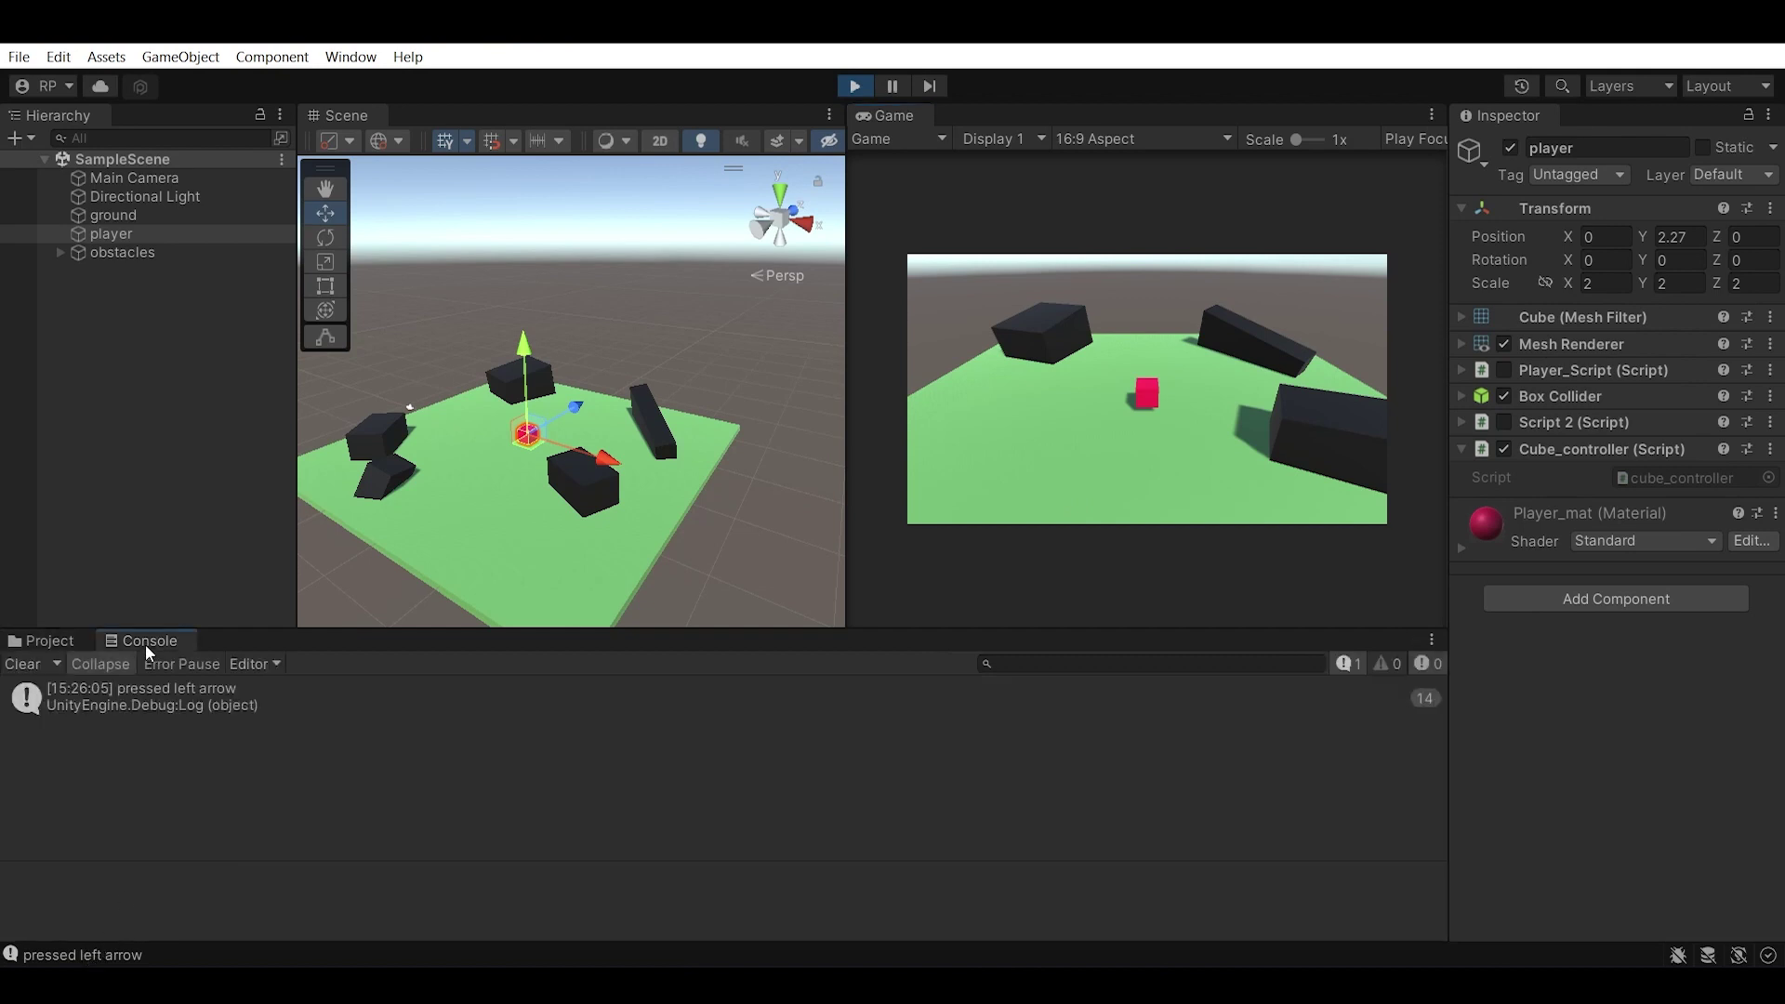
drag(790, 585, 514, 585)
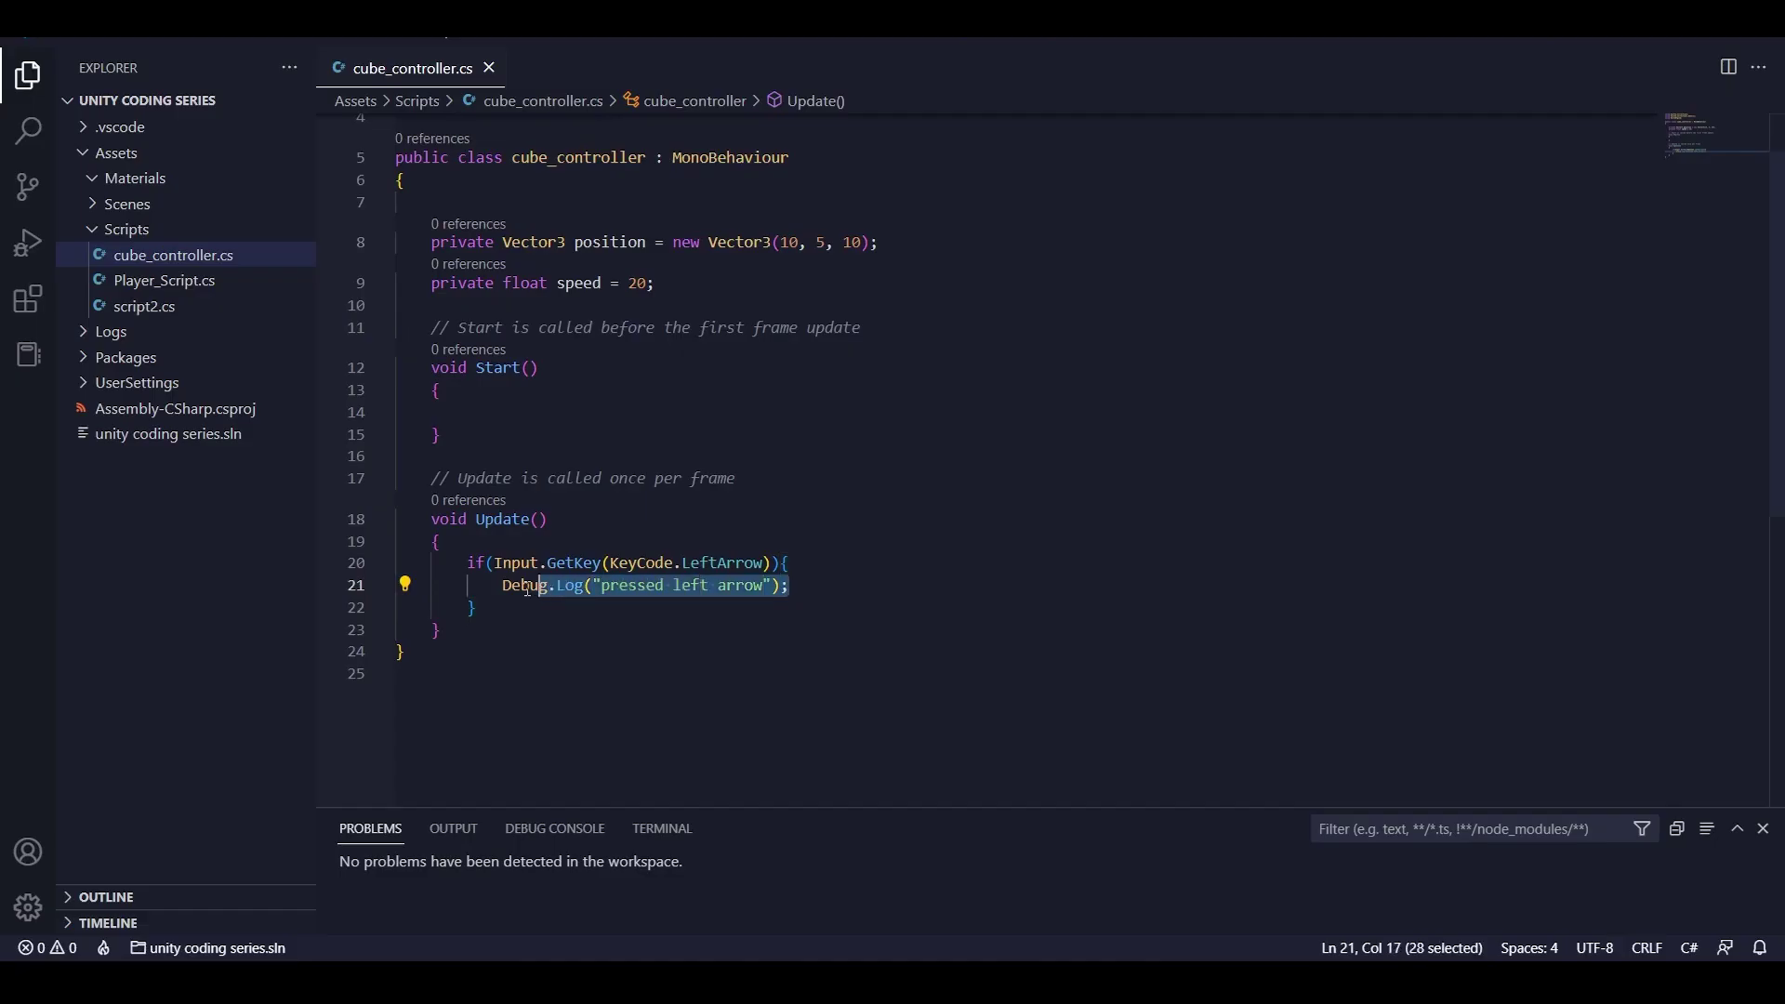
Replace the log with transform.position += new Vector3(-1, 0, 0) * speed * Time.deltaTime.
key(BackSpace)
key(BackSpace)
text(tran)
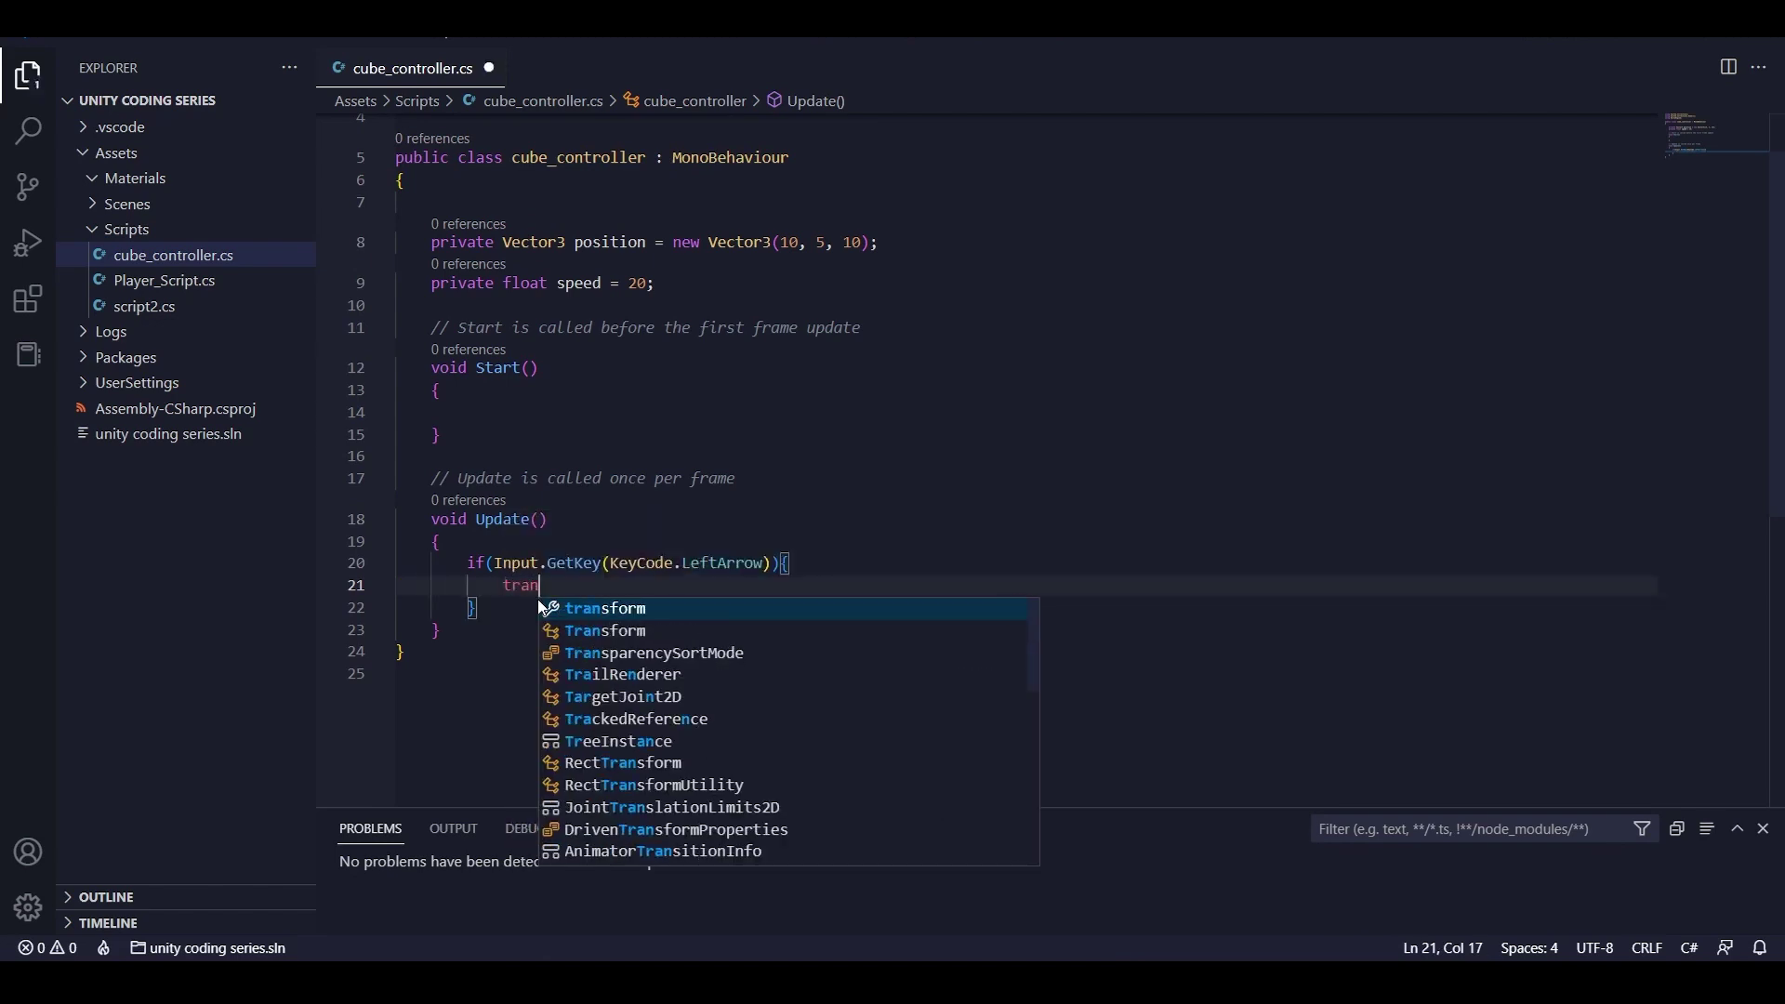
text(sform.position =)
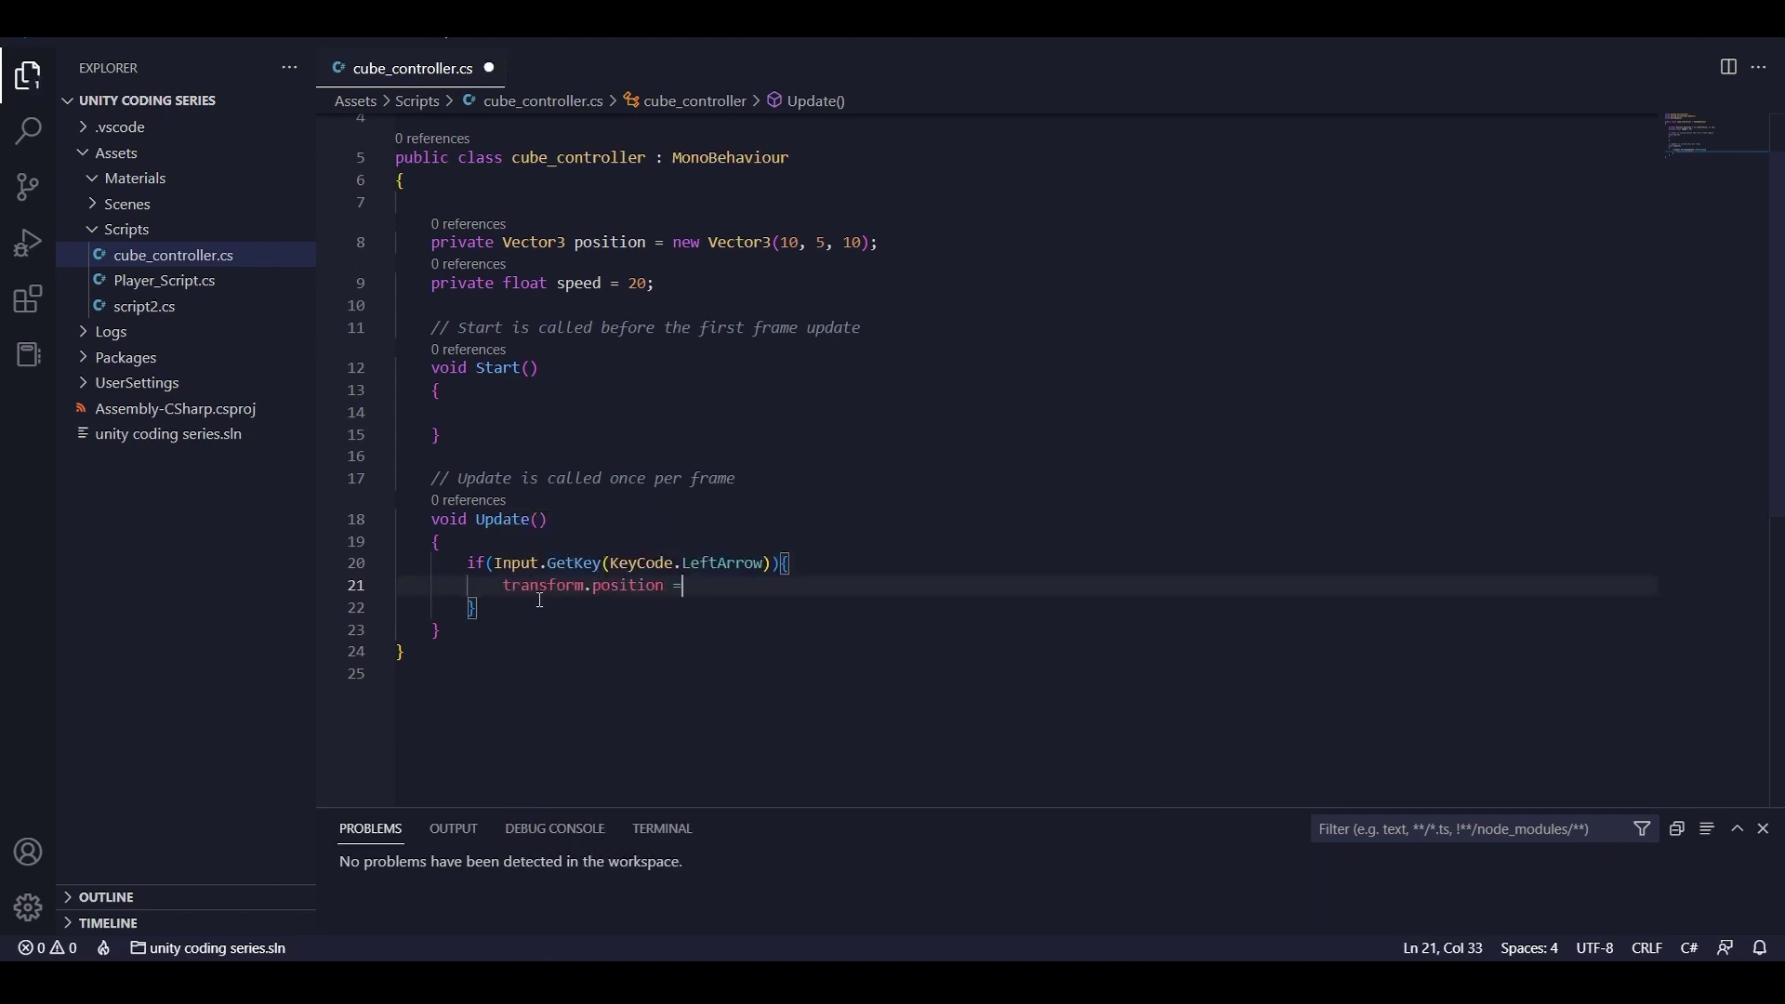
text( tra)
key(Tab)
text(.position)
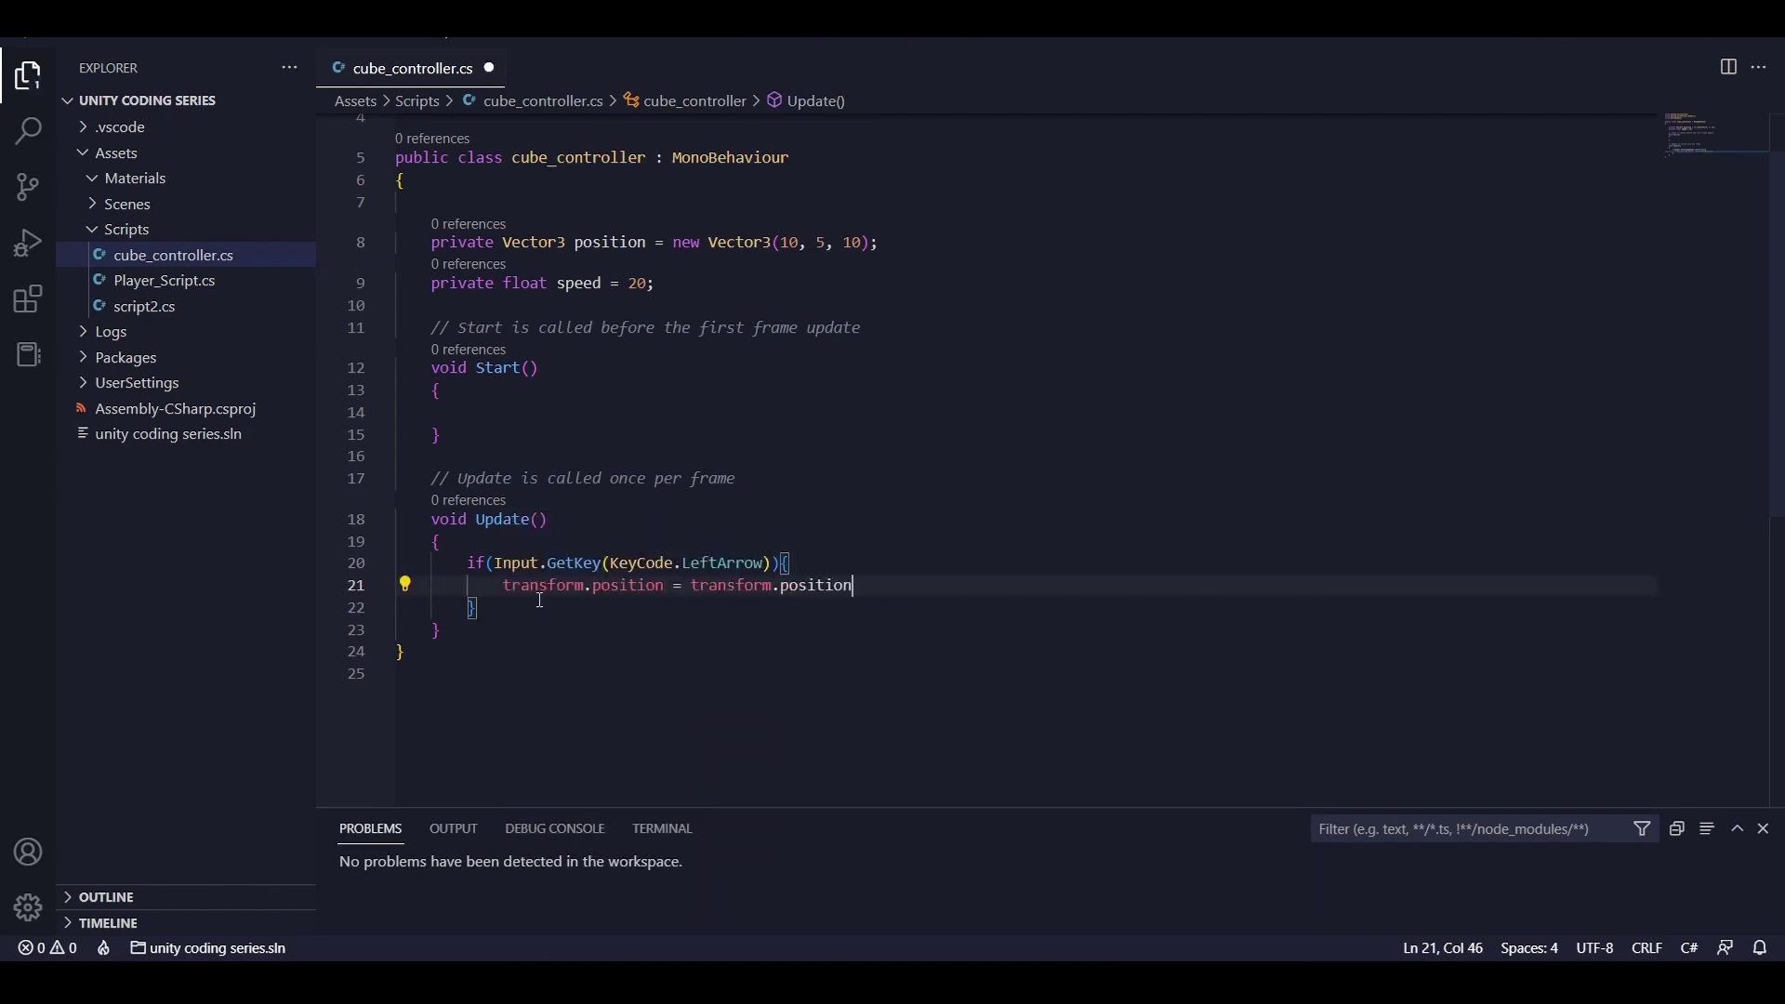
text( + )
text(new vect)
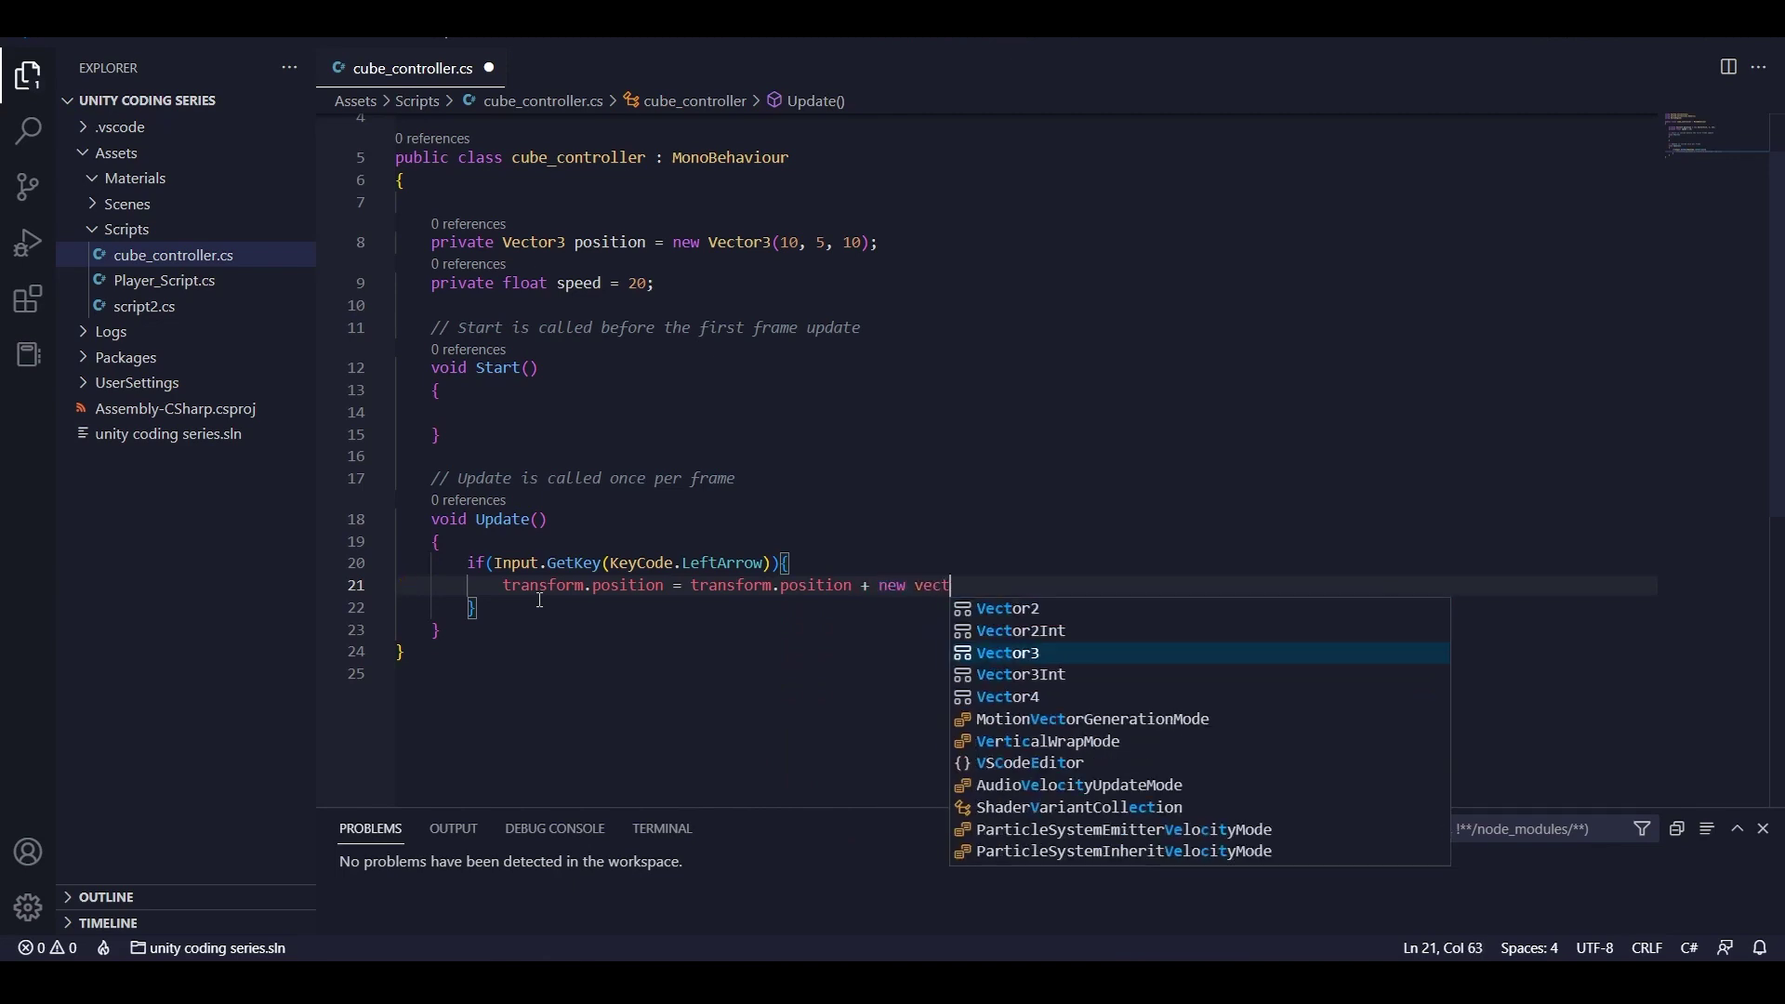
key(Tab)
text((-)
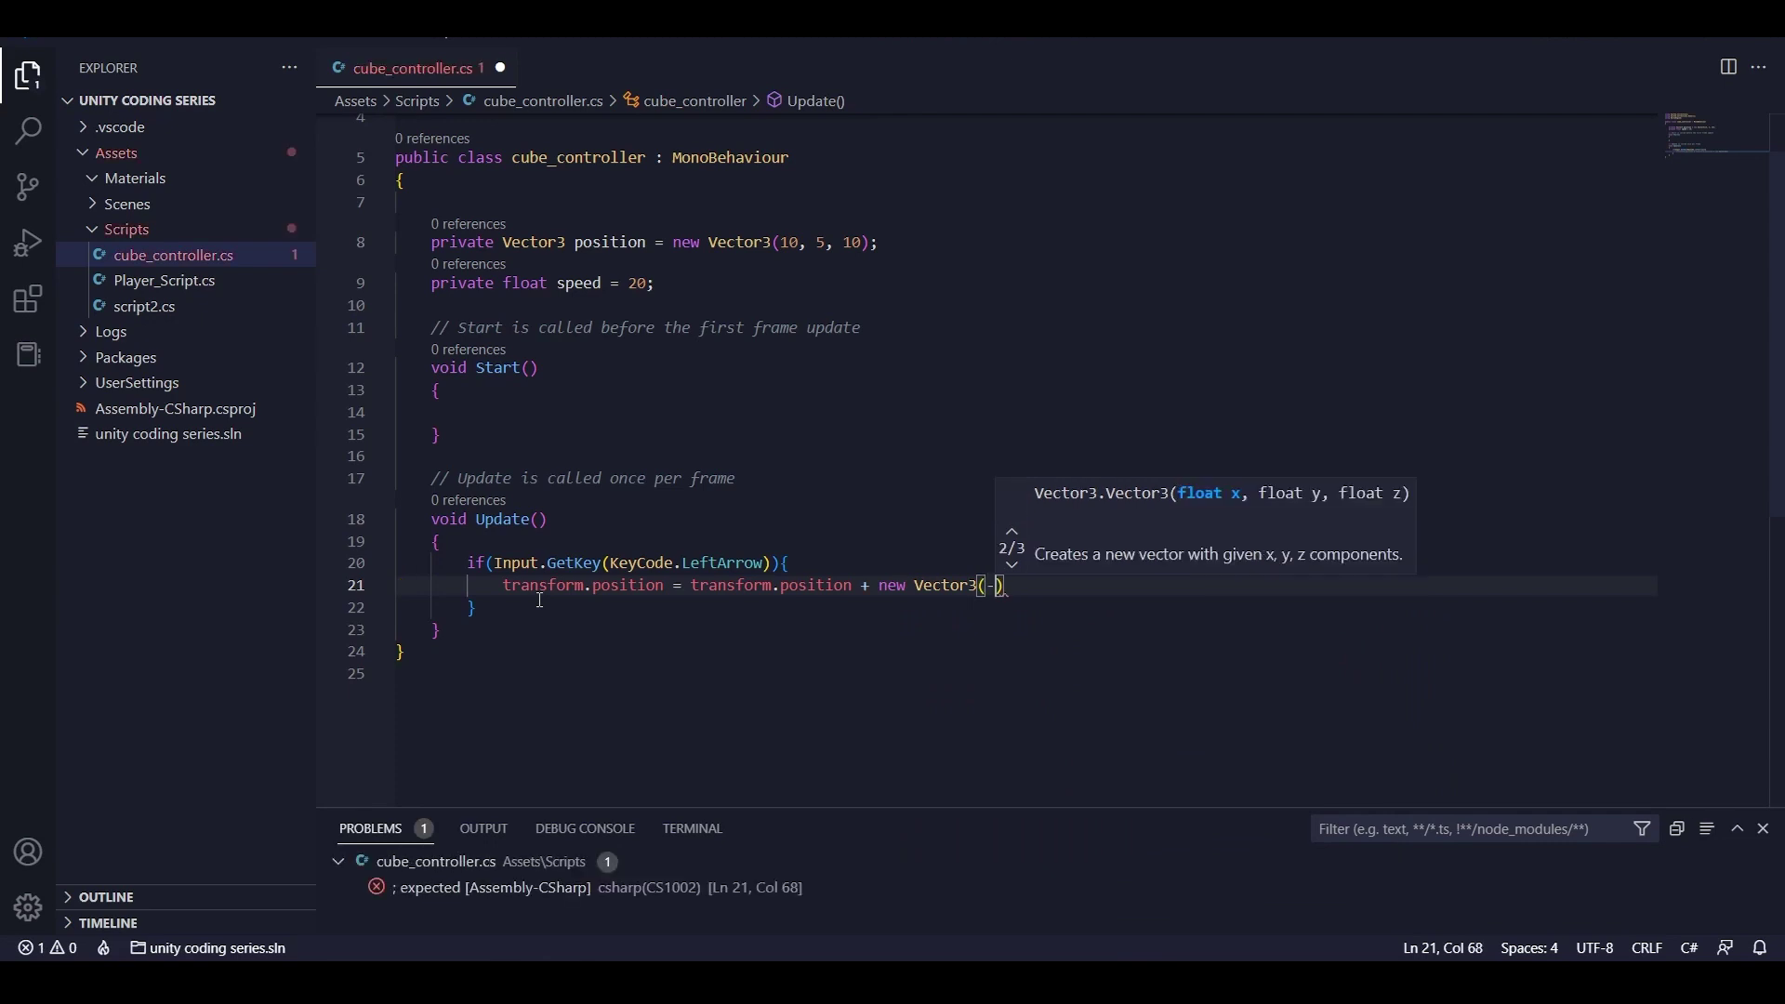
text(1, 0,0)
key(BackSpace)
key(BackSpace)
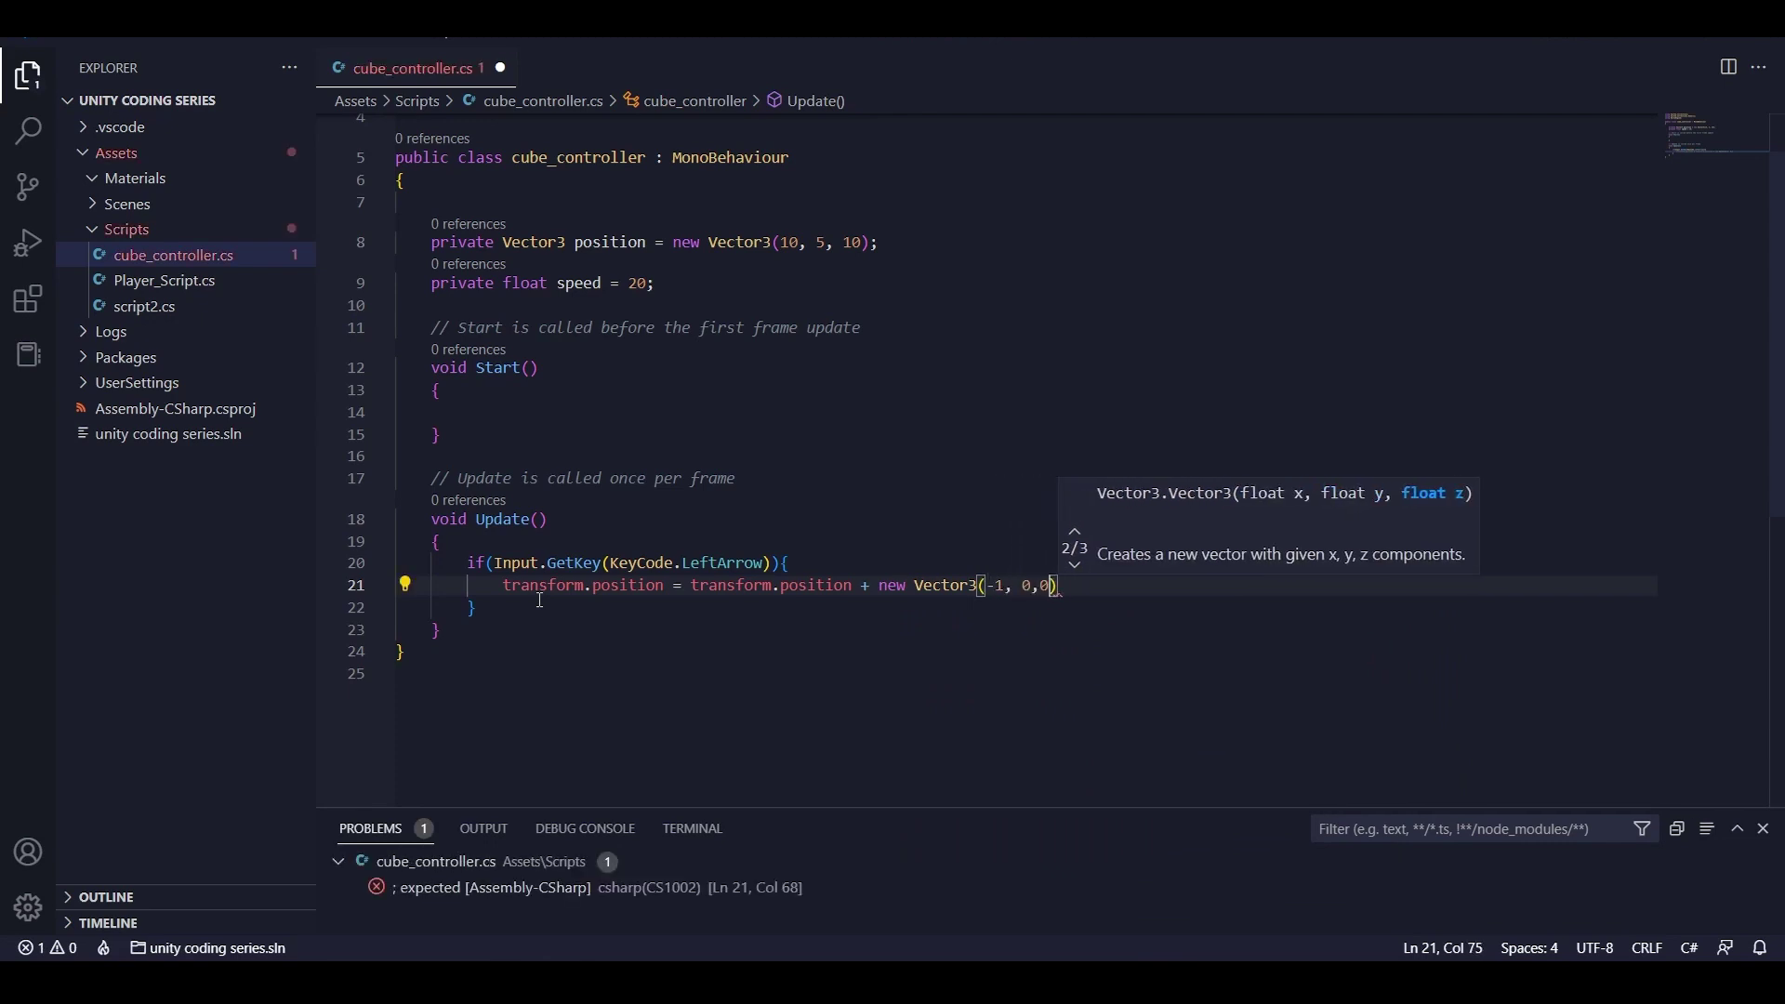
text(0) )
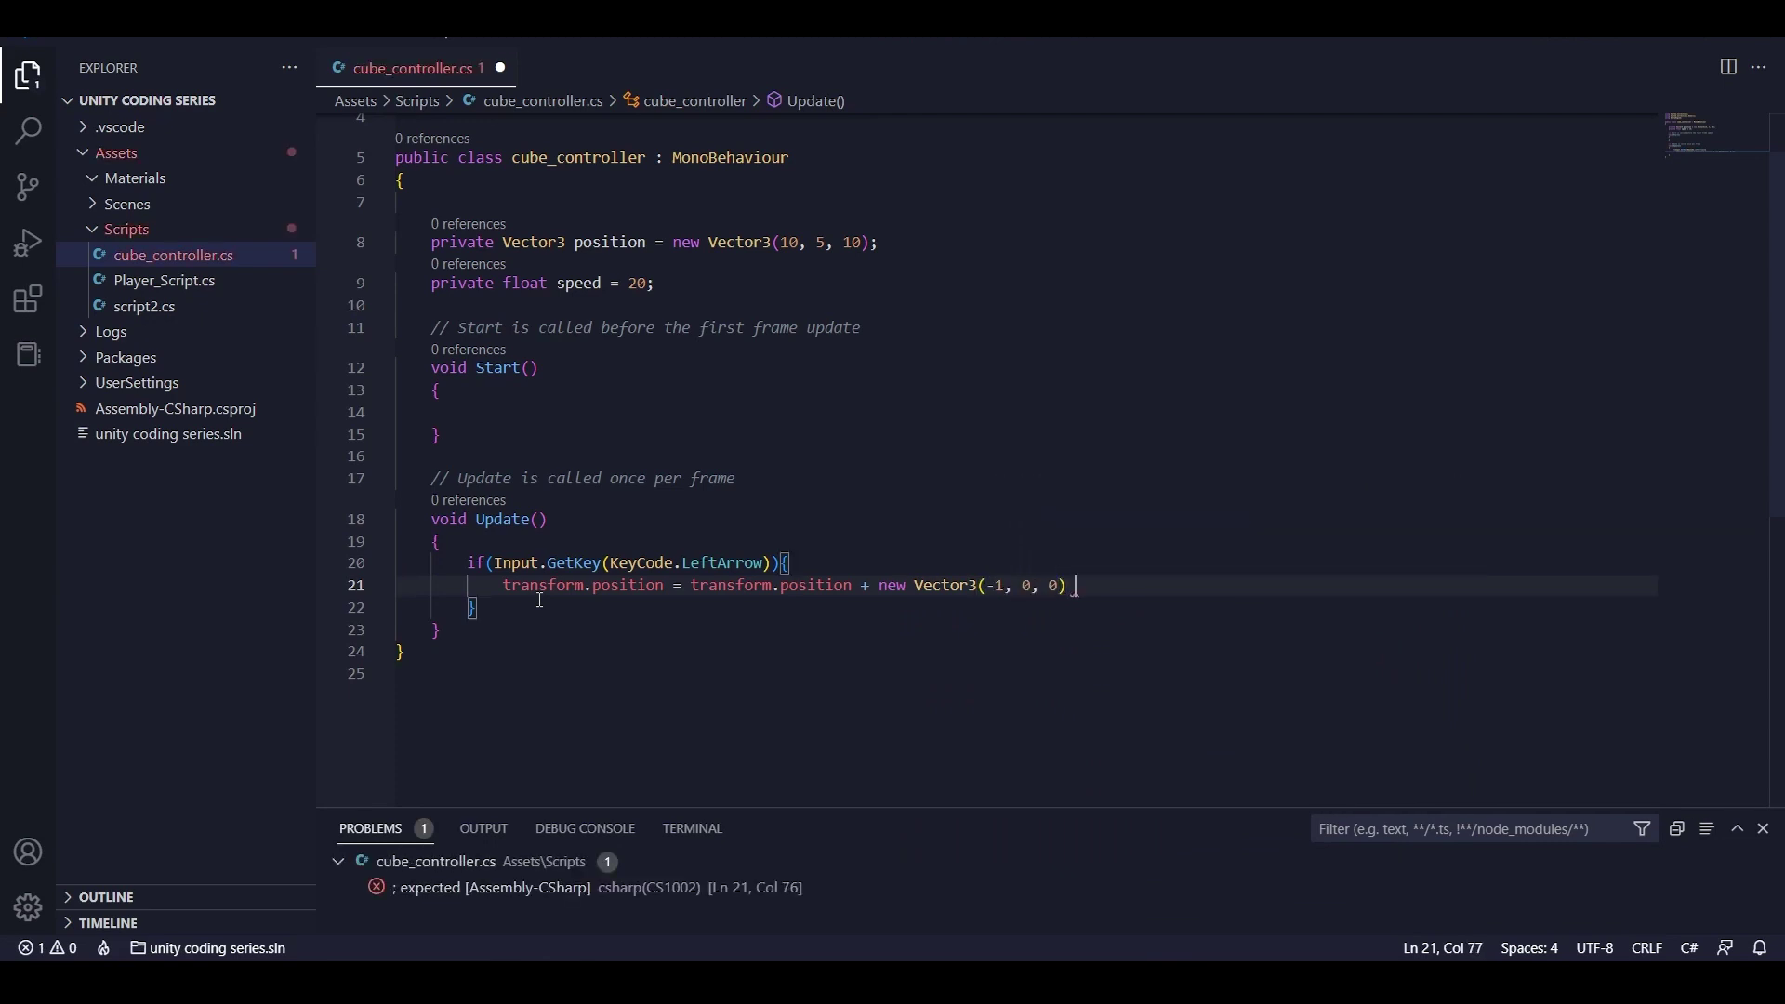
text(* speed *)
text( Time.de)
key(Tab)
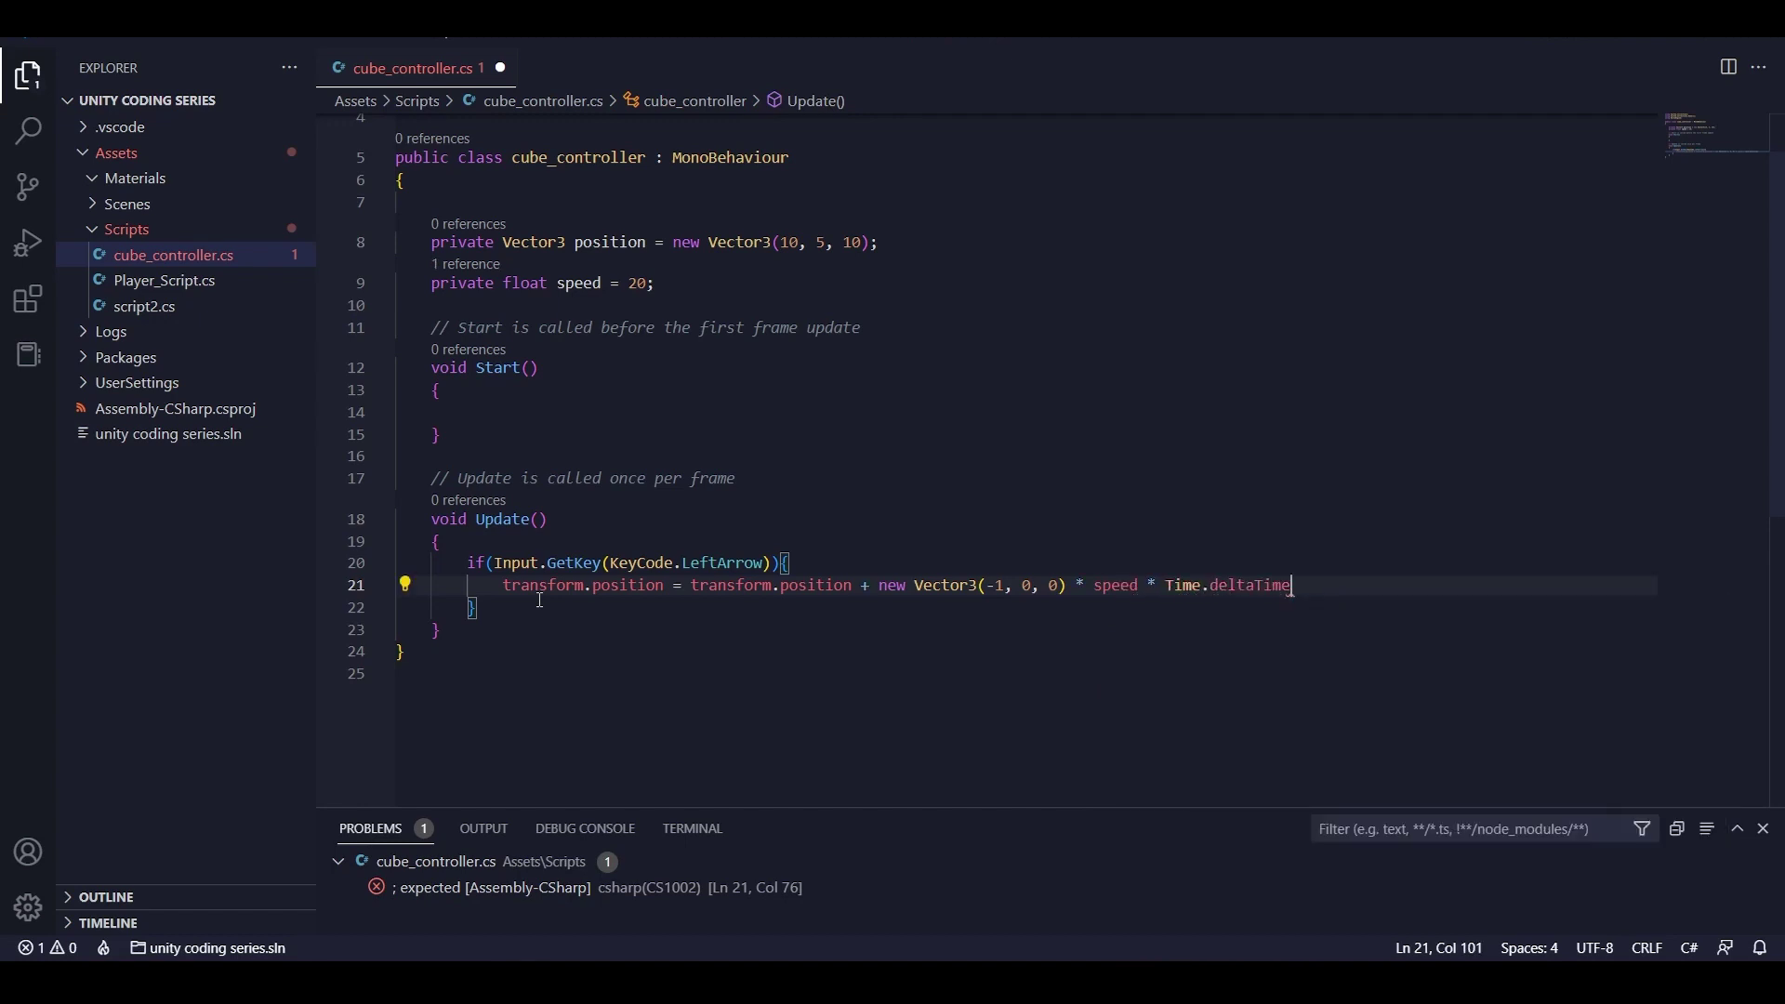
text(;)
Save, test the cube moving left with the arrow key in the game, then stop it.
key(ctrl+s)
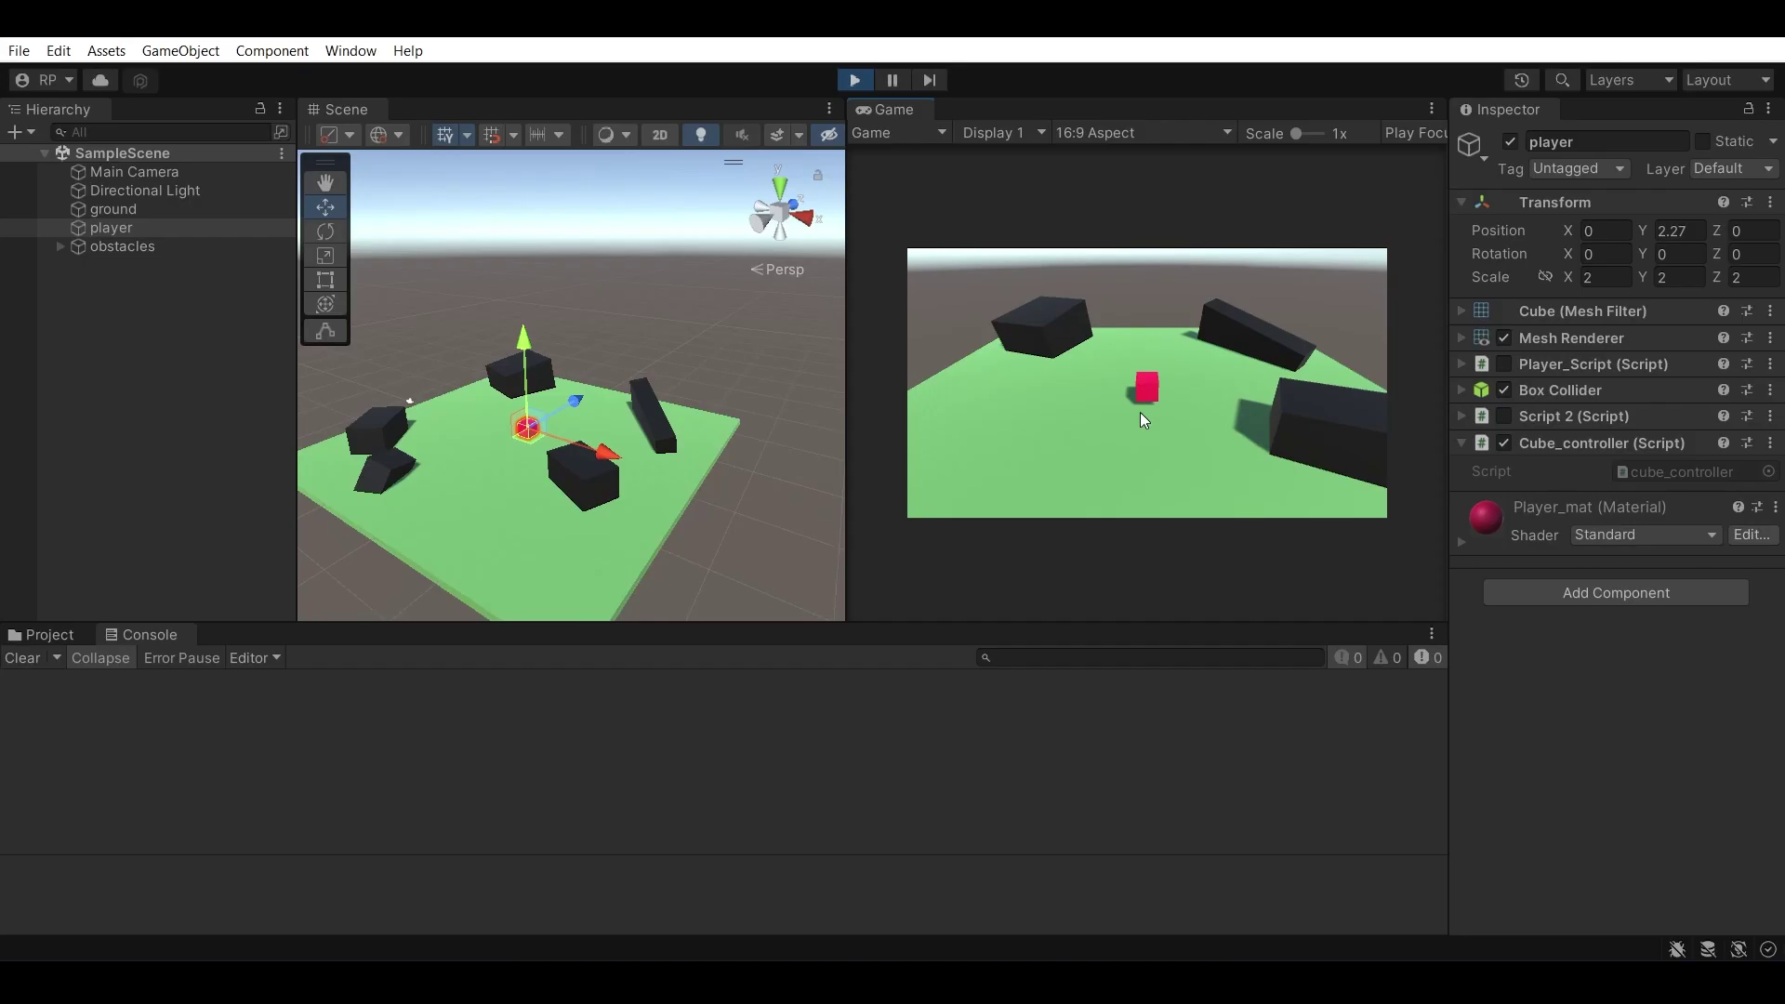
key(Left)
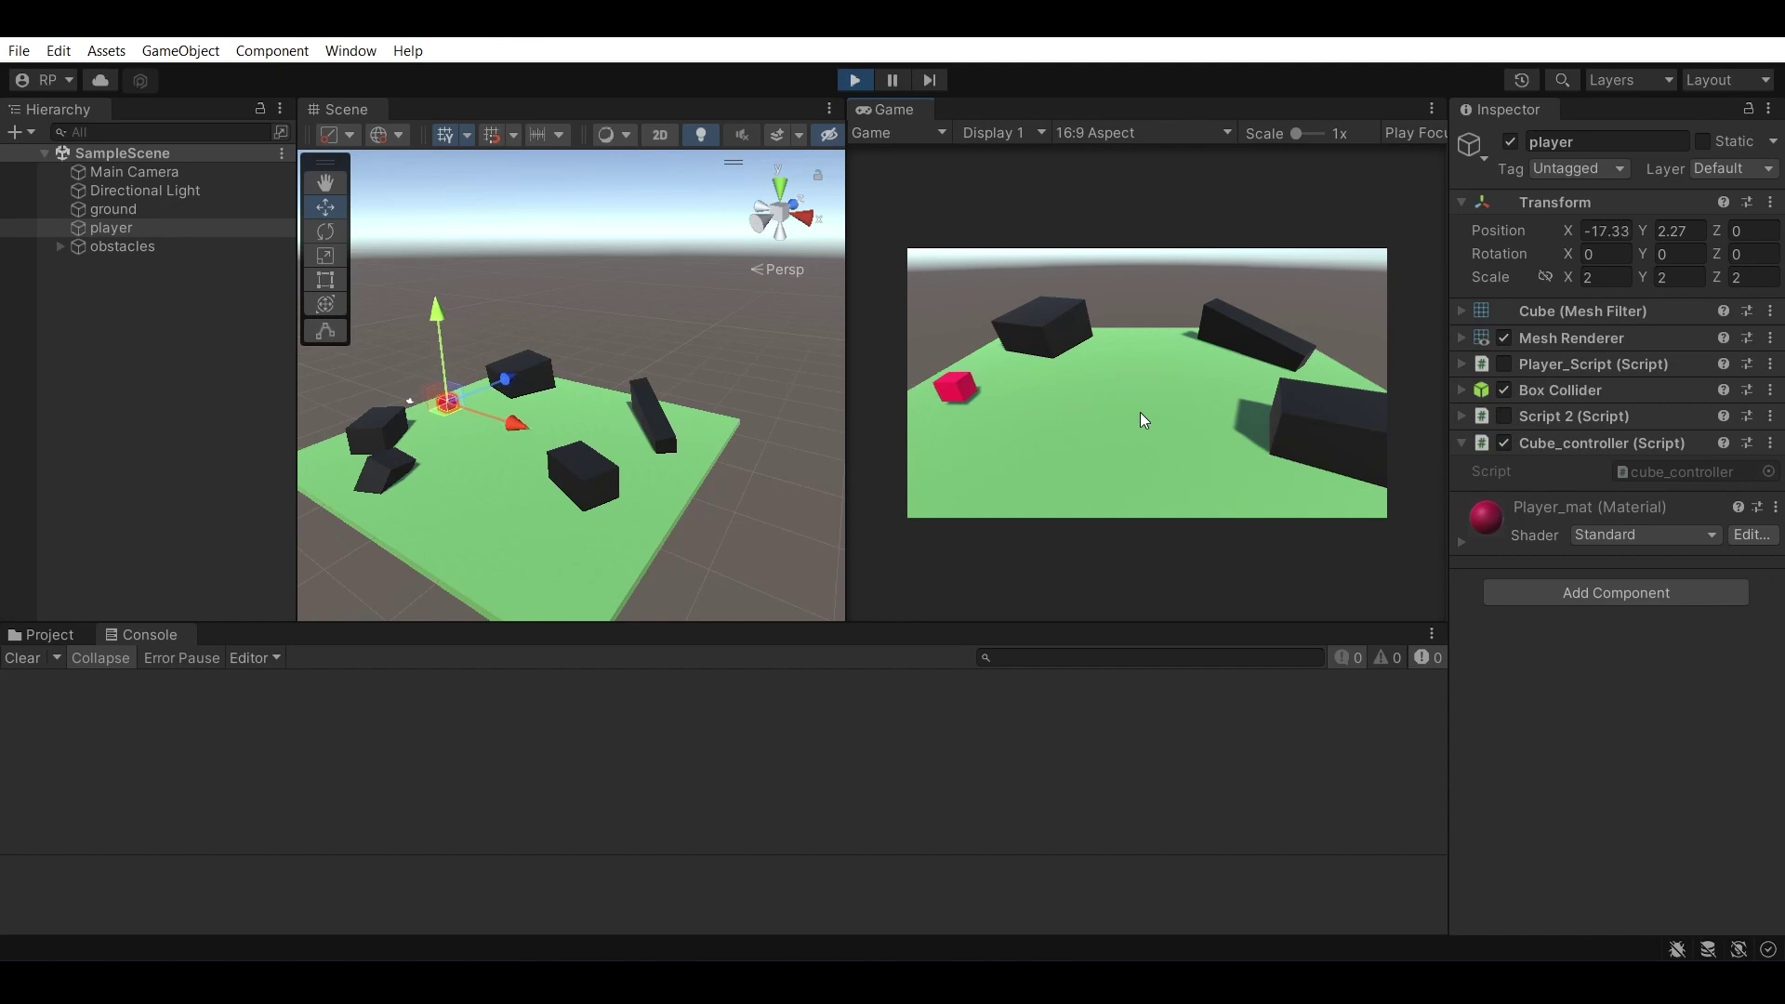
click(854, 82)
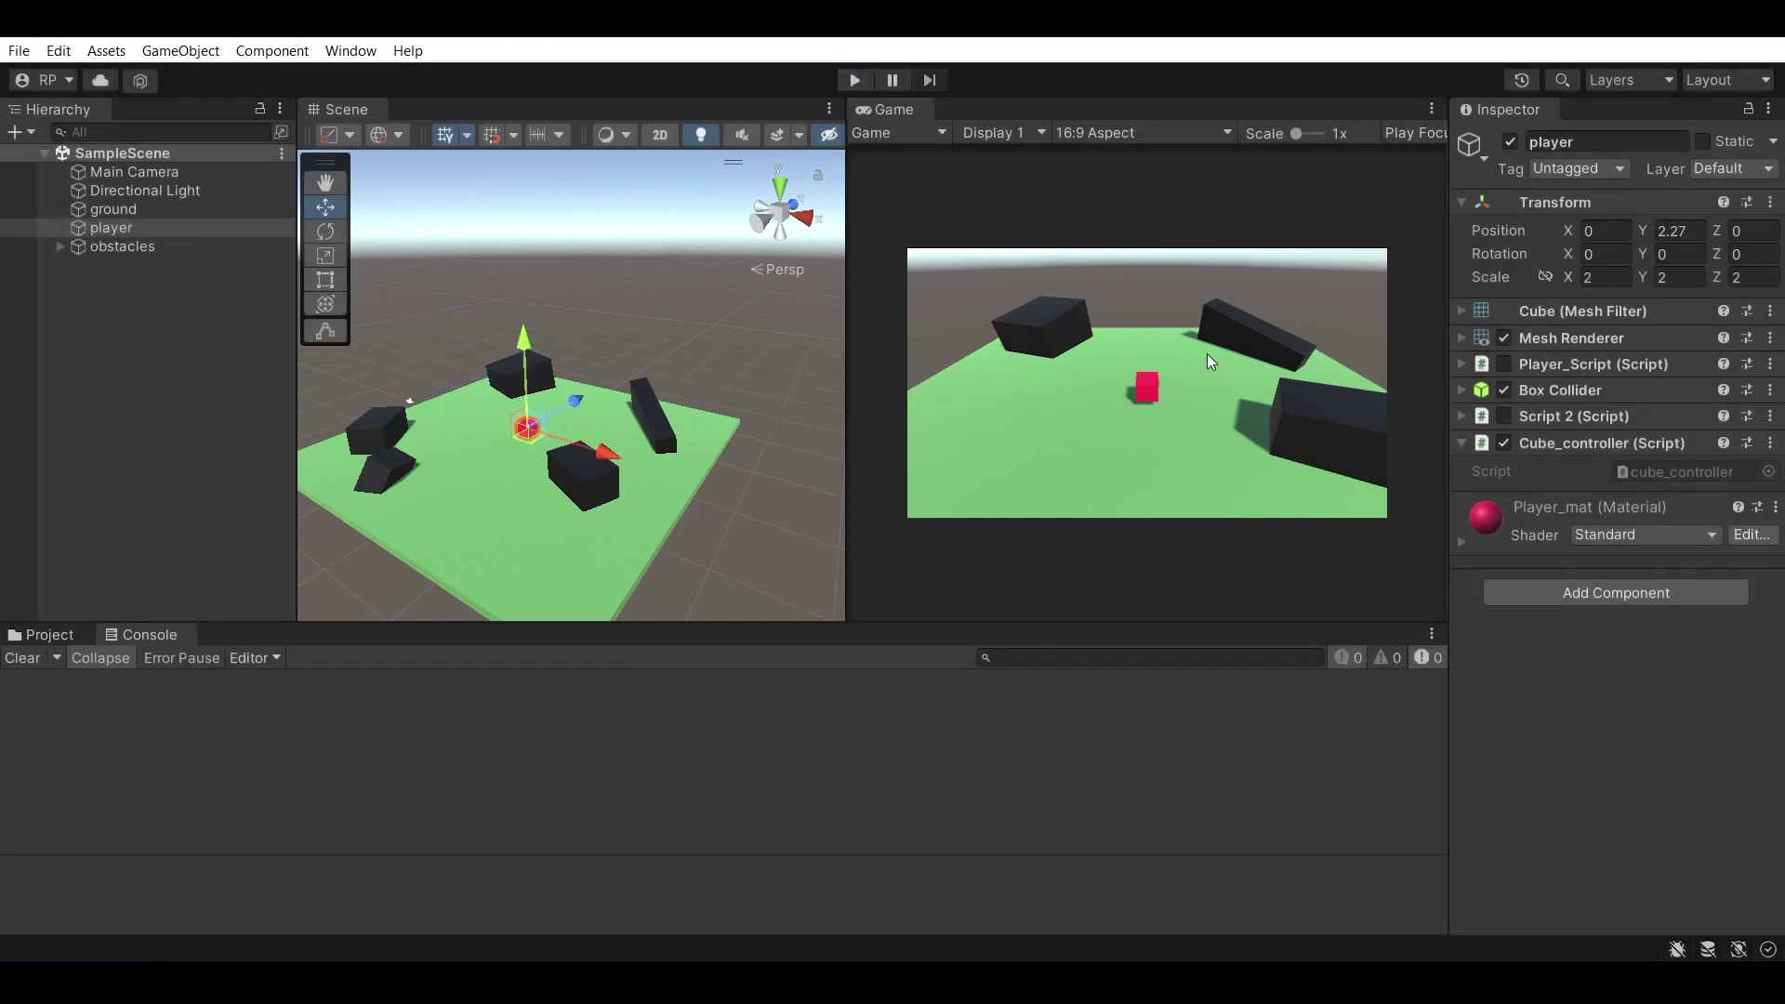
Duplicate the left-arrow if block directly below itself.
click(1097, 861)
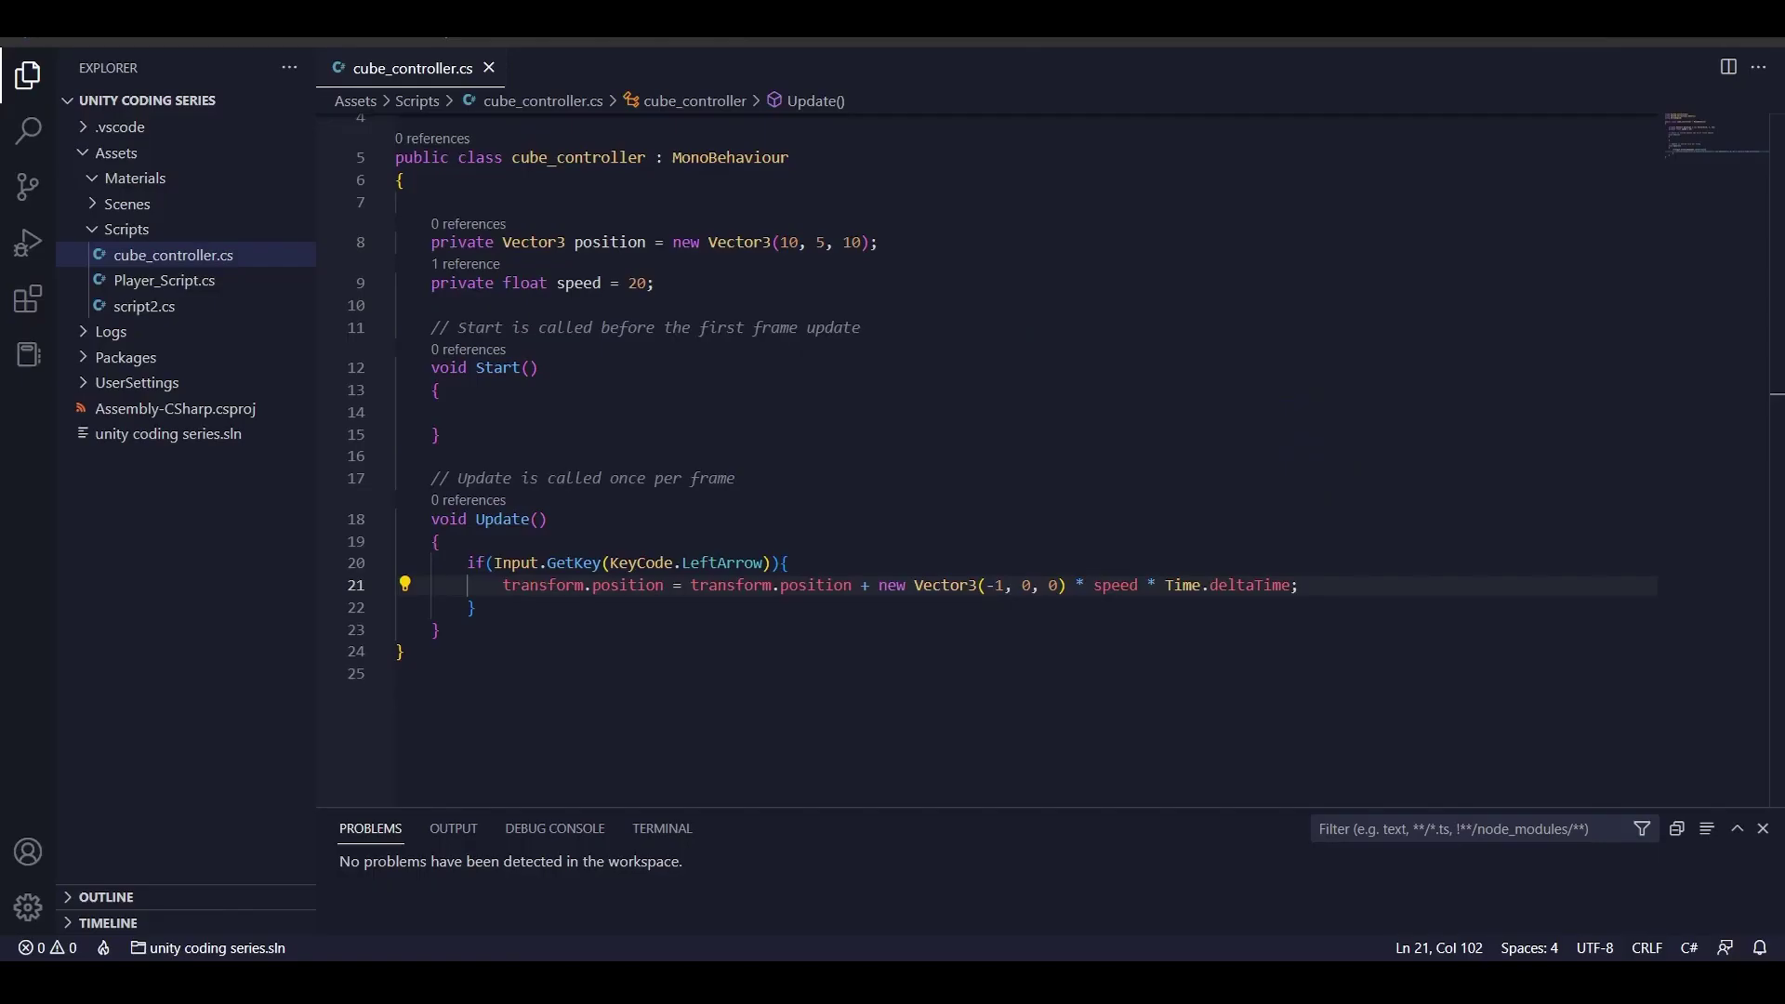
drag(466, 562, 478, 609)
key(ctrl+c)
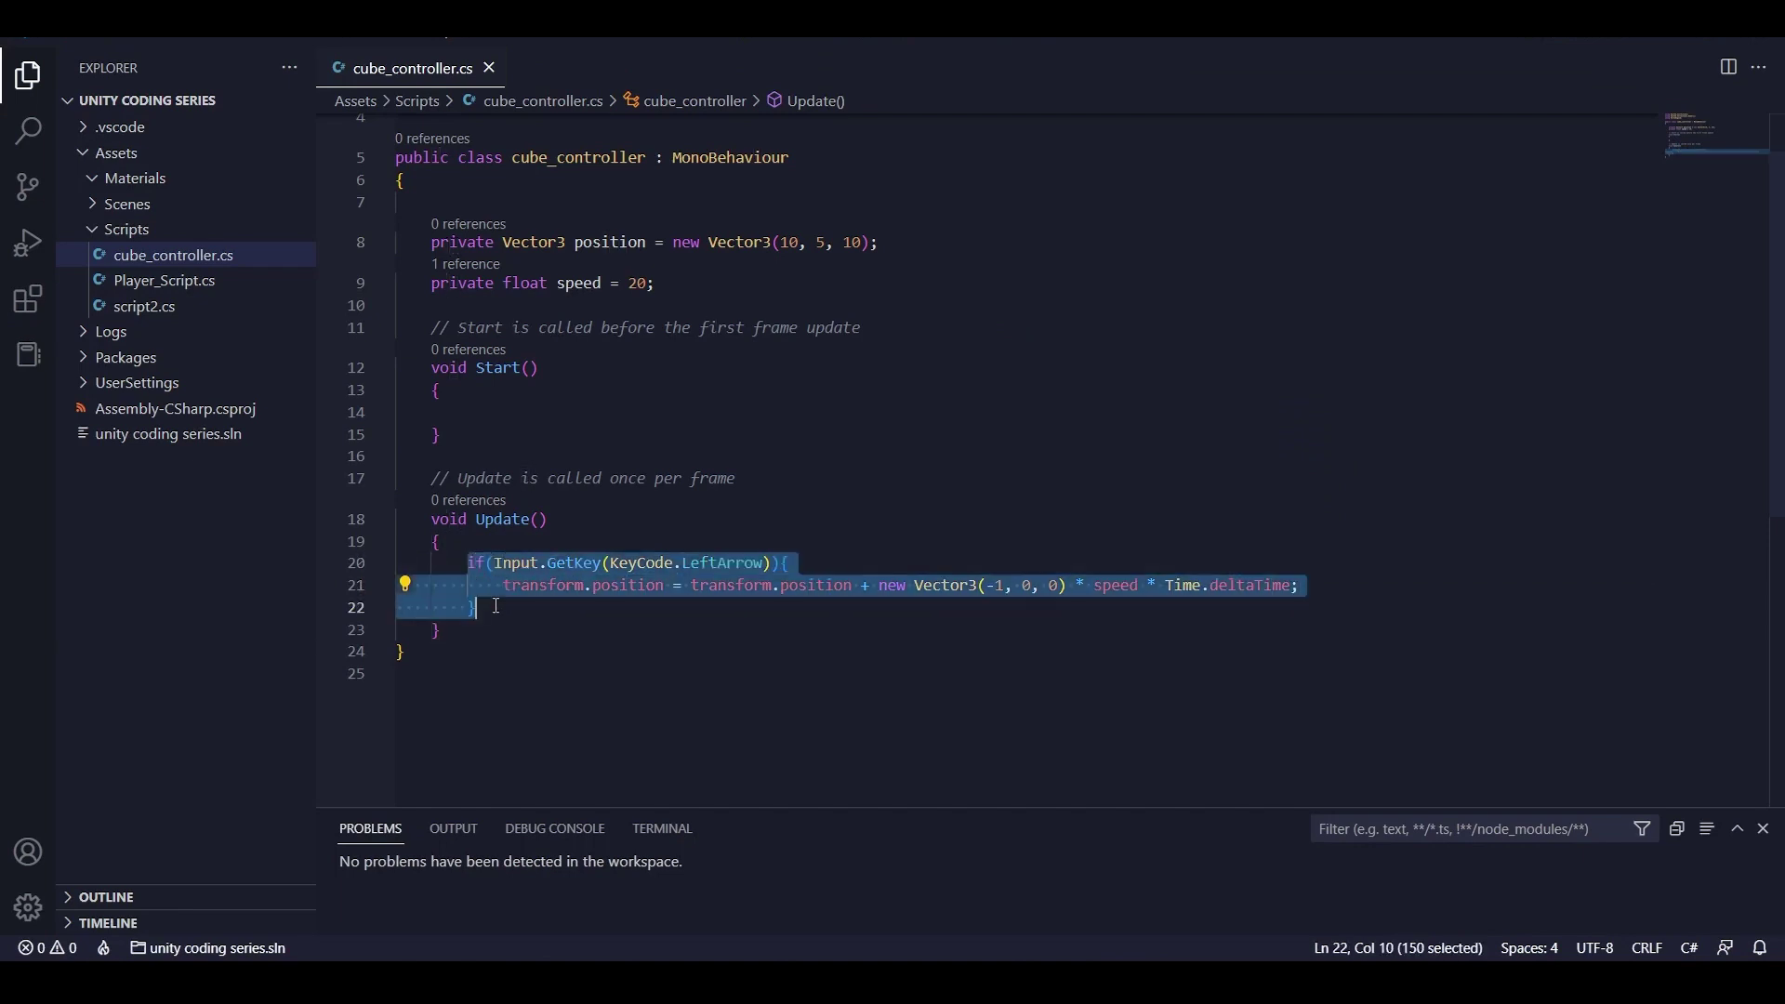
click(478, 609)
key(Return)
key(ctrl+v)
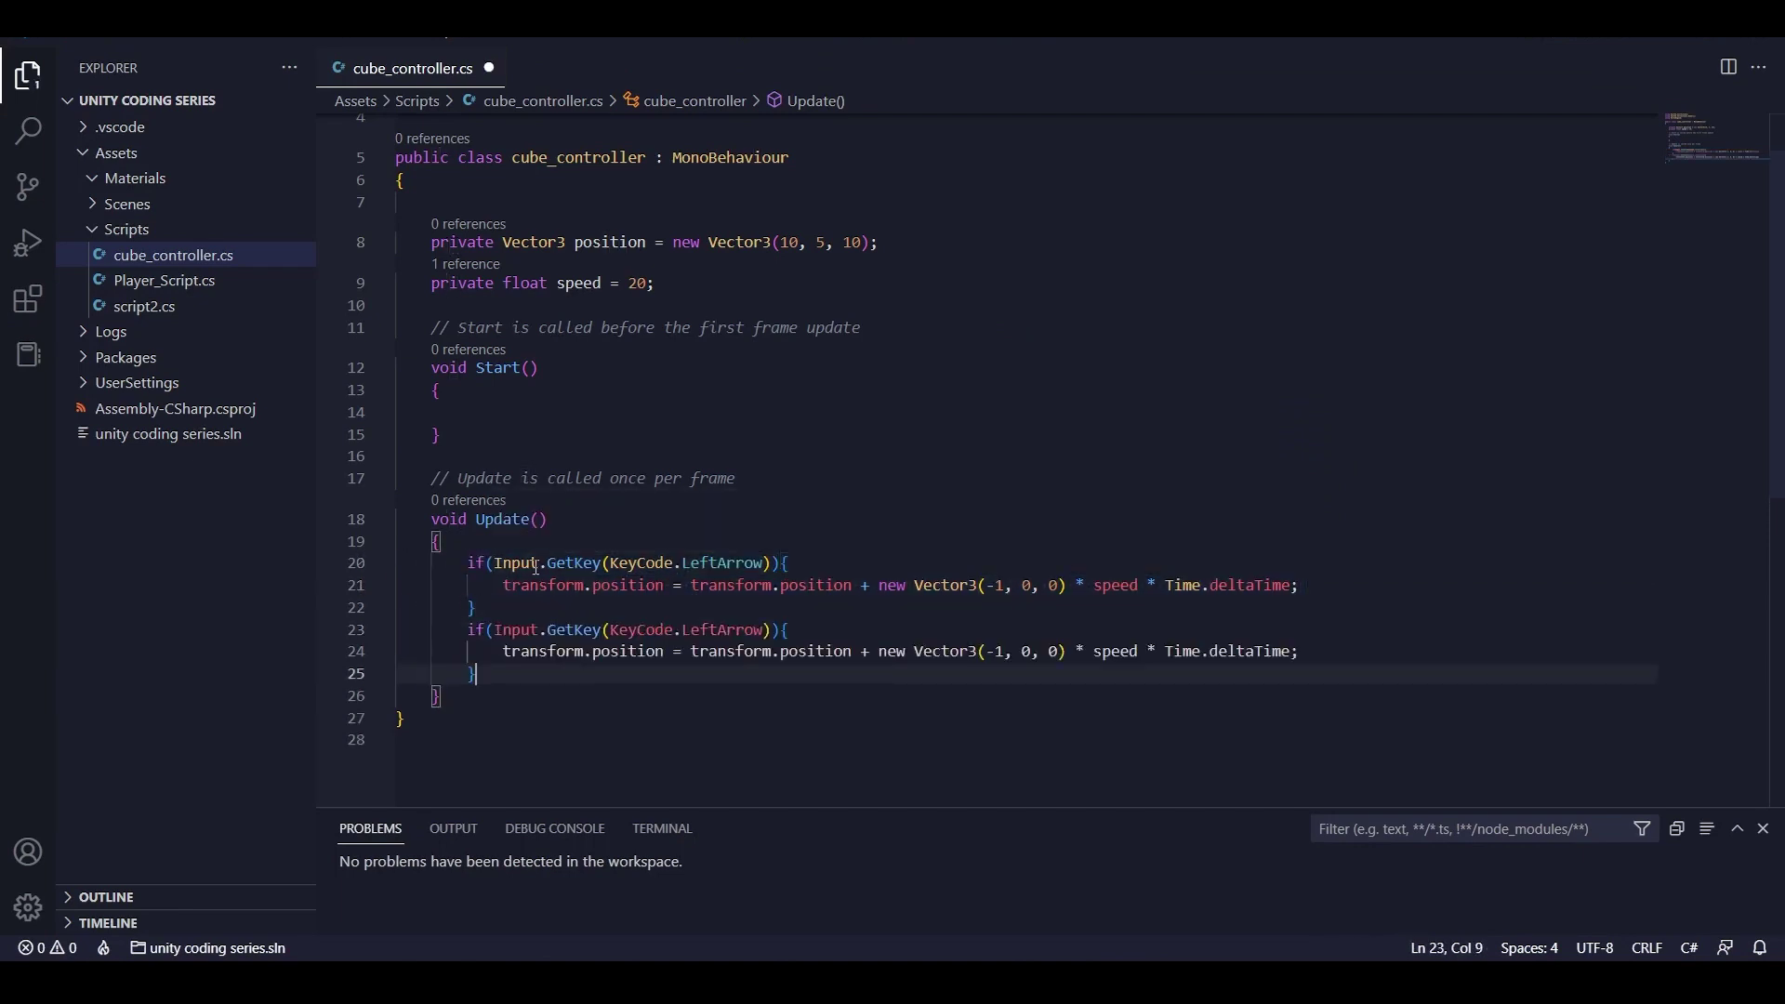
In the copy, change LeftArrow to RightArrow and Vector3(-1, 0, 0) to (1, 0, 0).
click(712, 637)
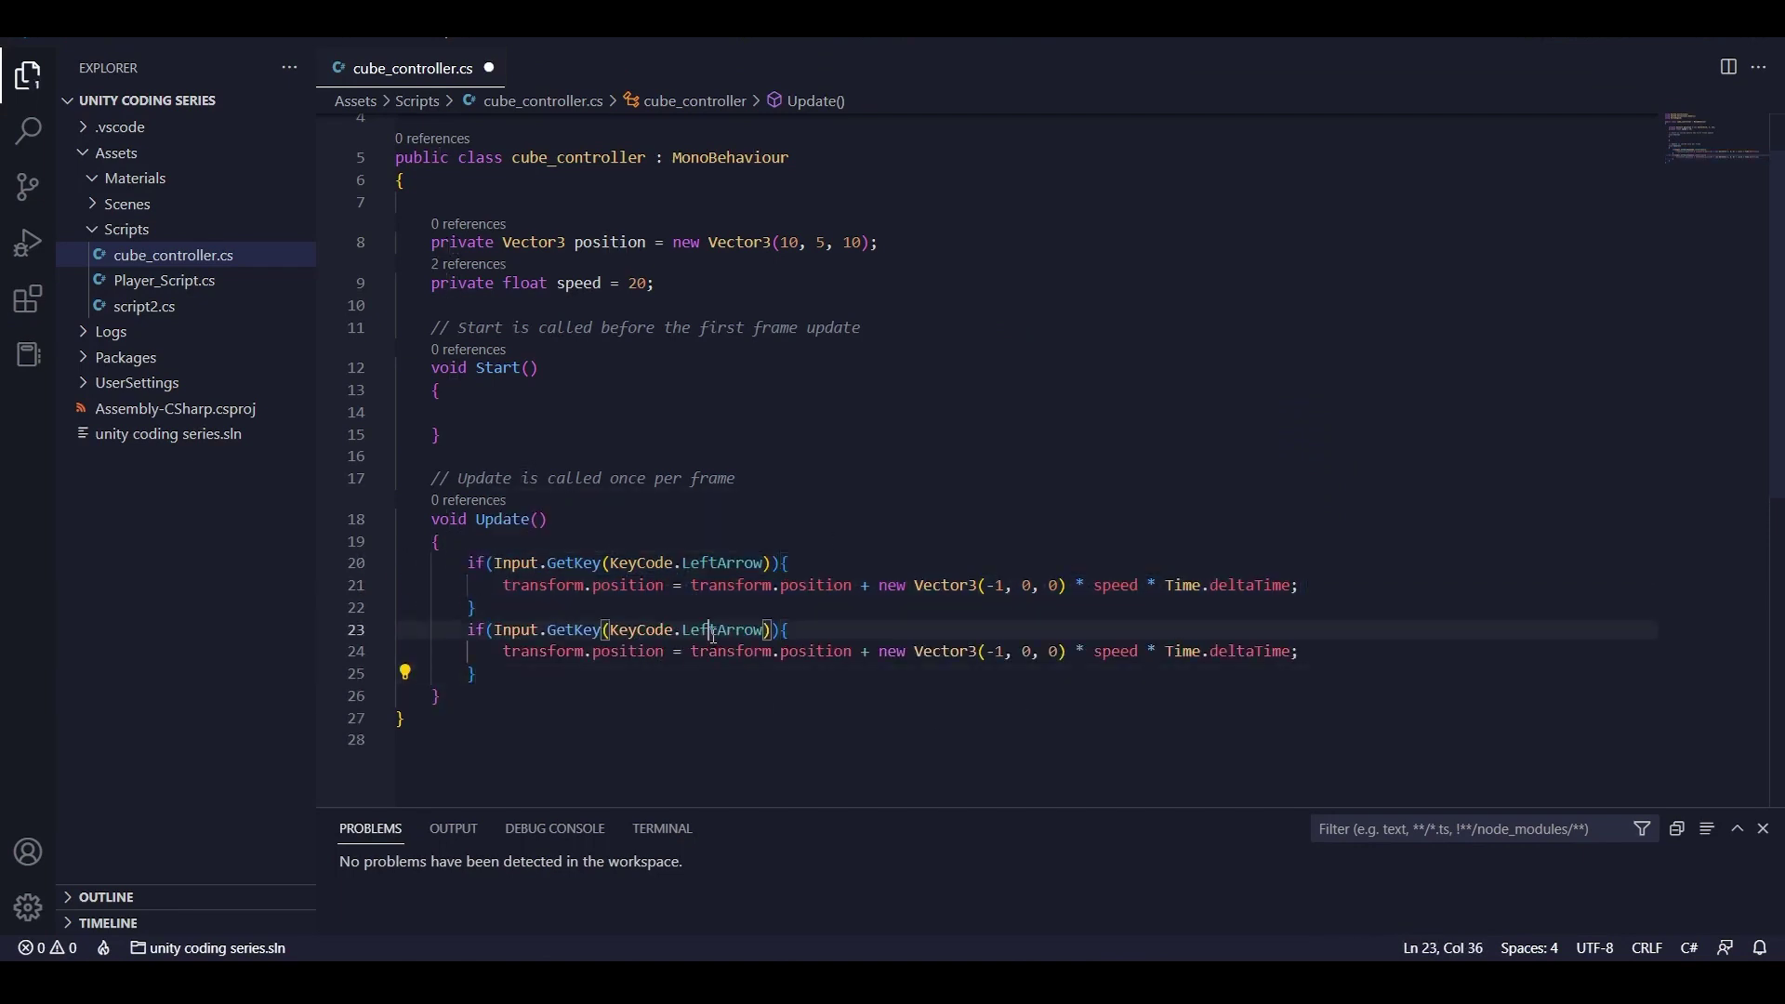
key(BackSpace)
key(BackSpace)
key(BackSpace)
text(ri)
key(BackSpace)
key(BackSpace)
text(Right)
click(998, 651)
key(BackSpace)
Save the script and start the game in Unity to test the arrow keys.
click(1370, 653)
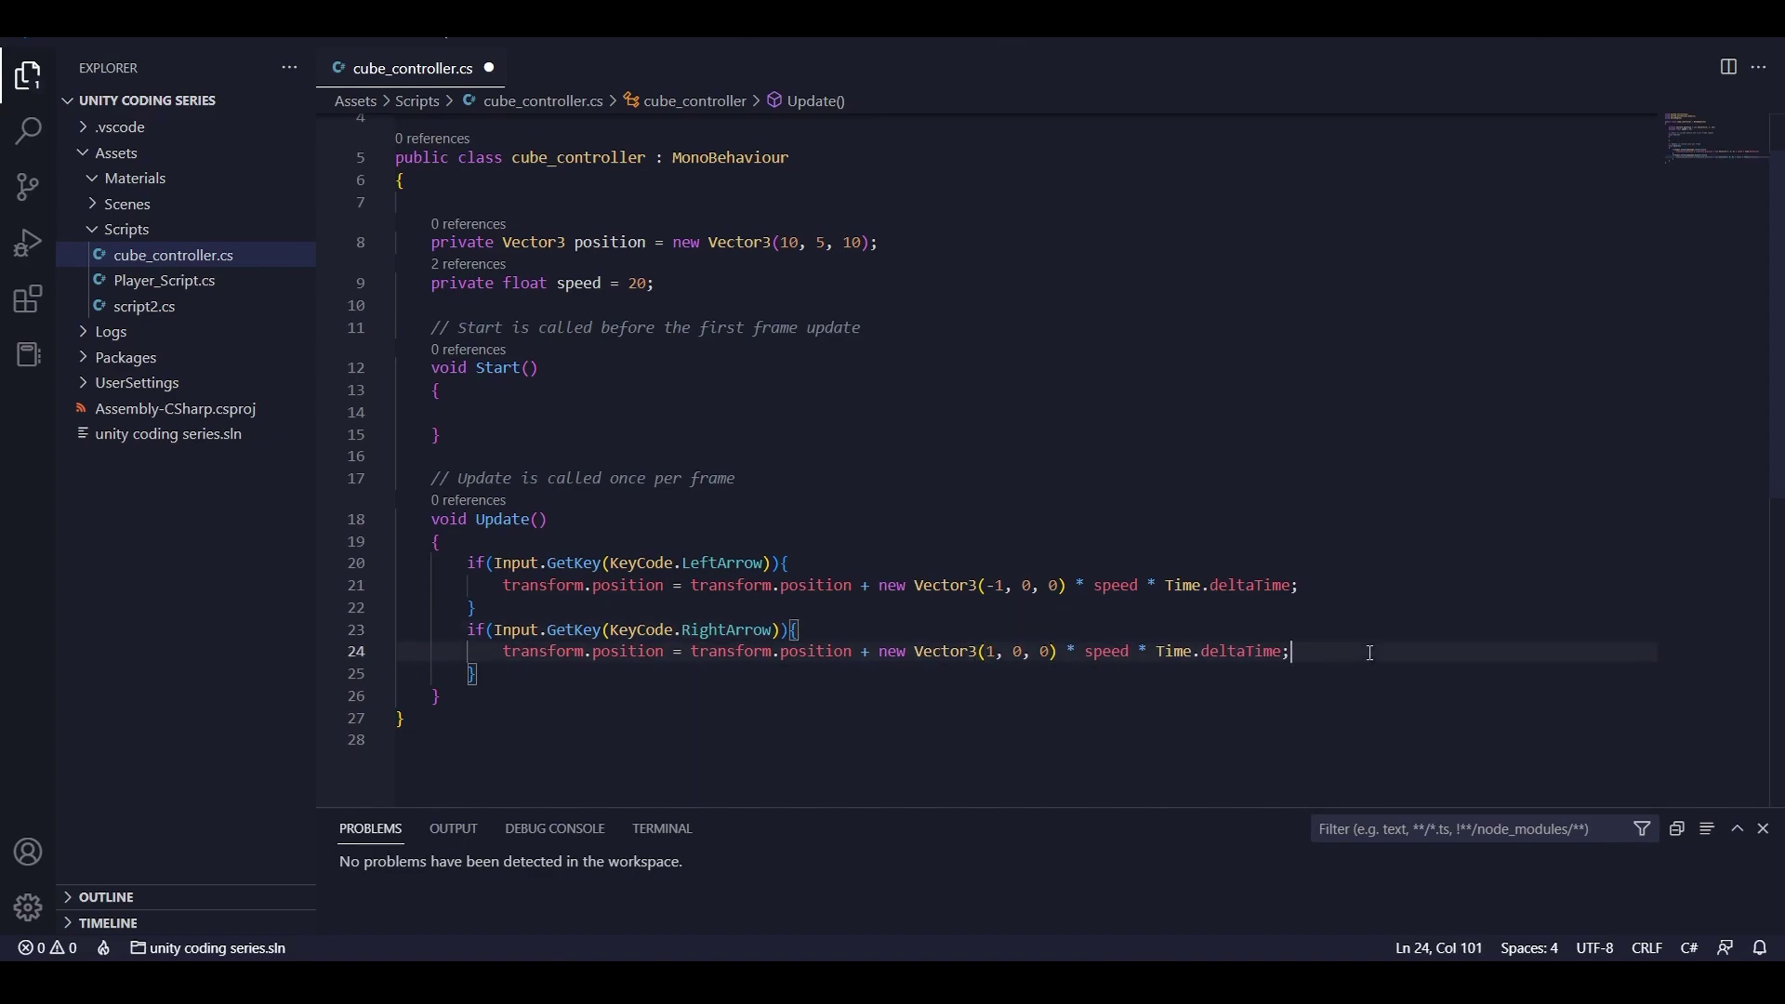
key(ctrl+s)
key(alt+Tab)
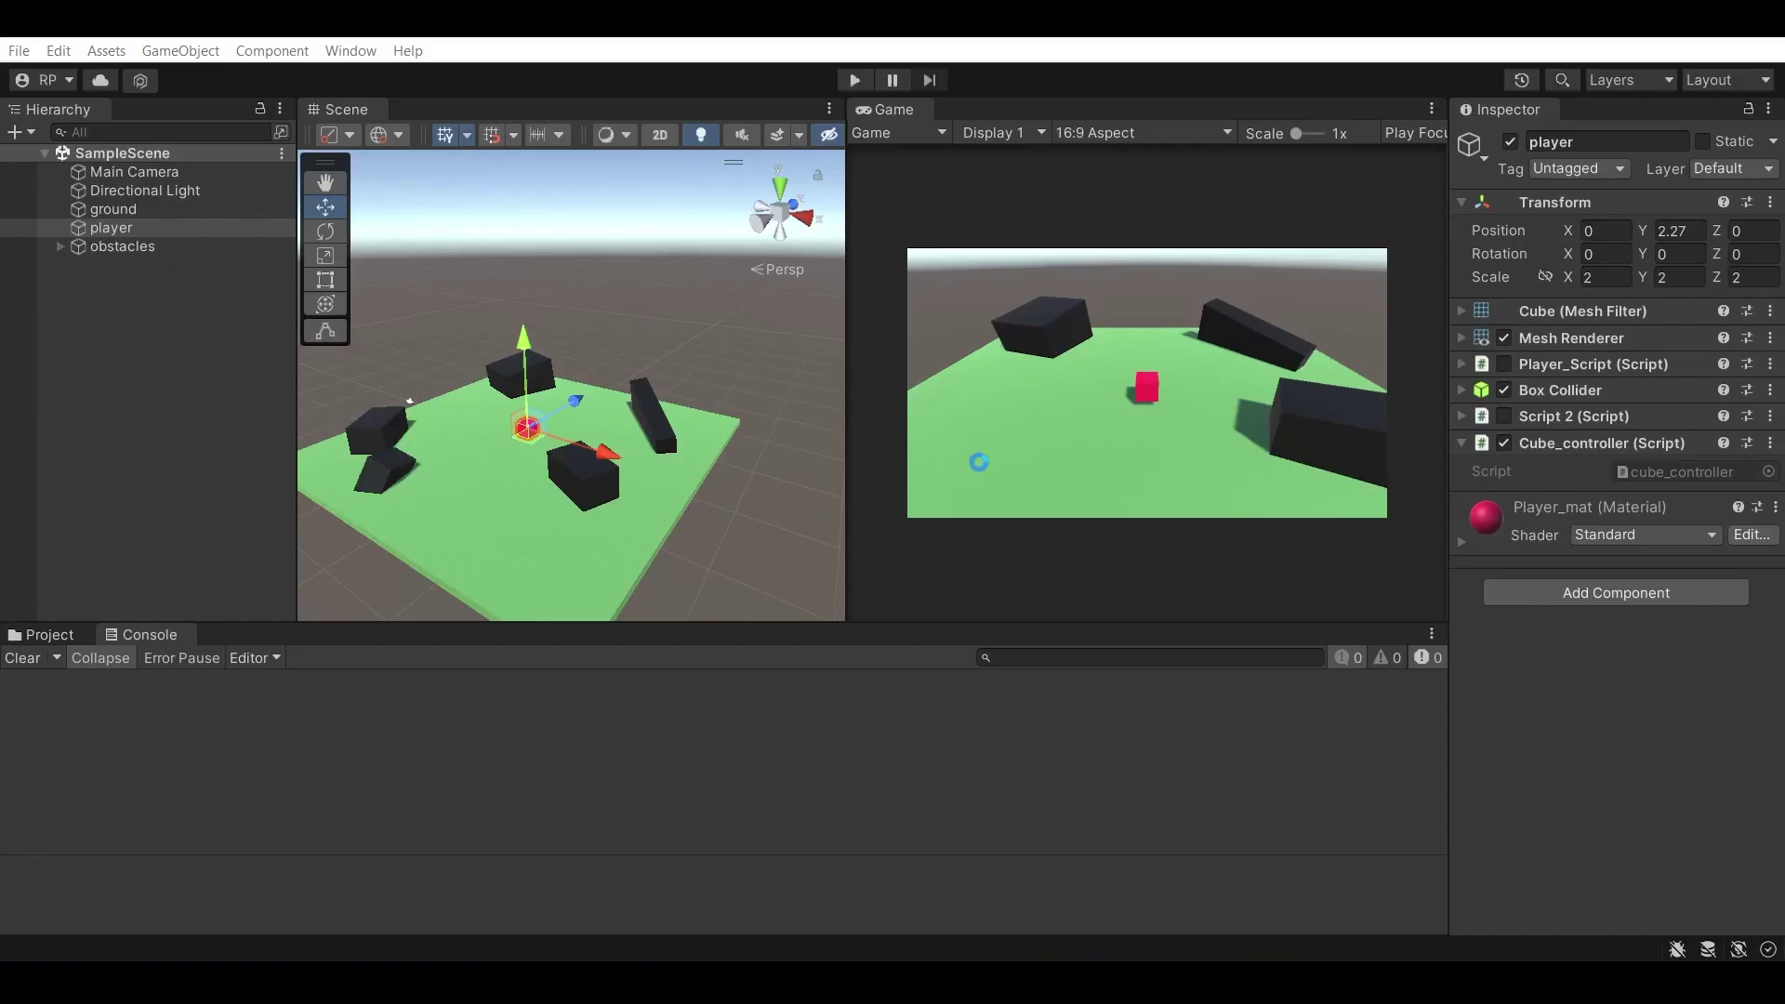
key(ctrl+p)
key(Left)
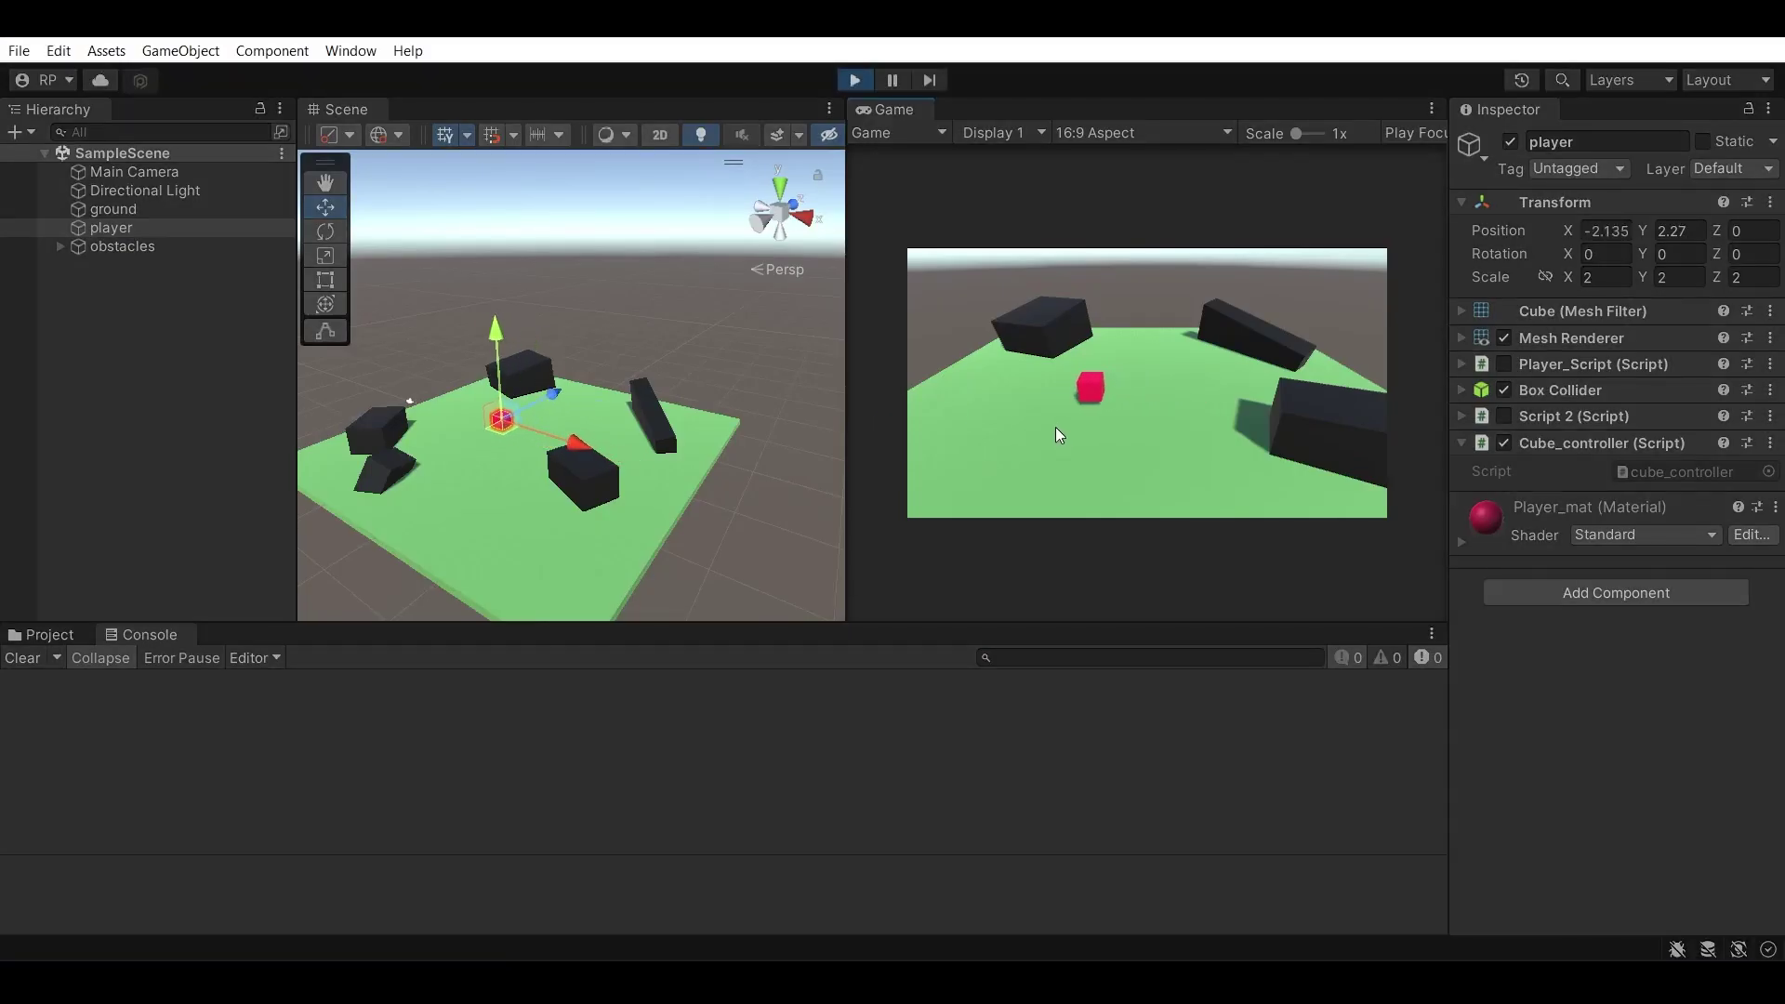
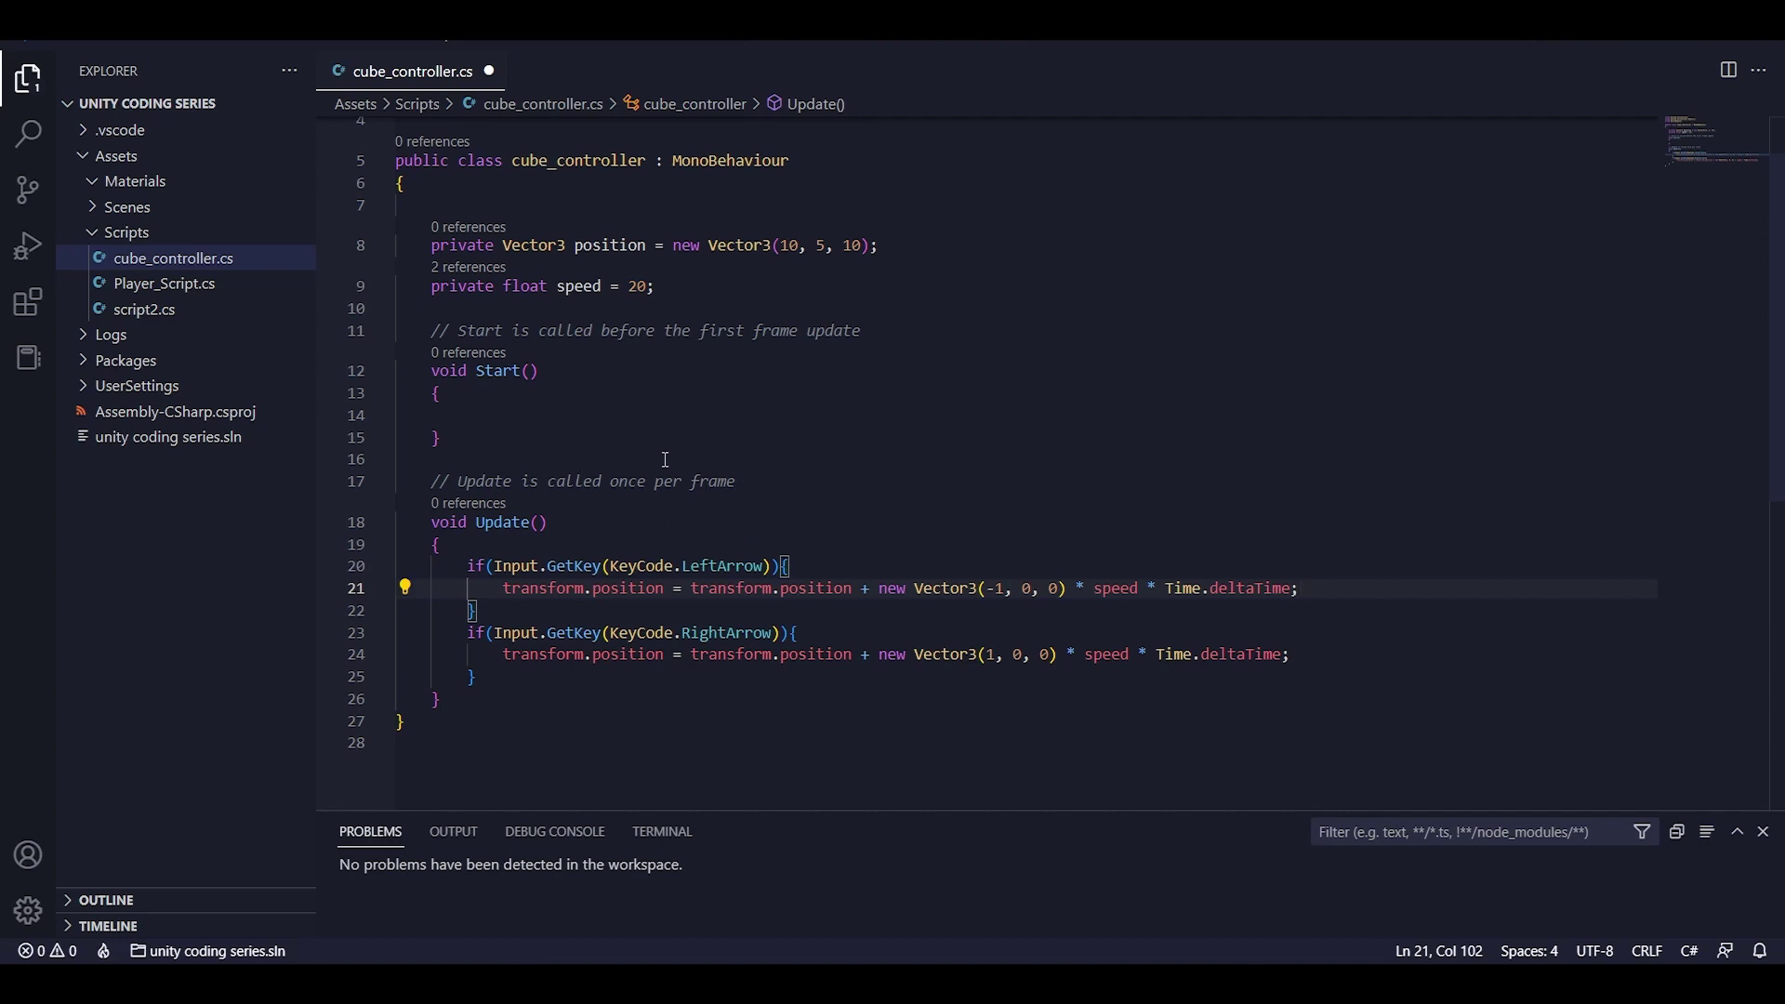
Delete the '* Time.deltaTime' factor from the movement lines 21 and 24.
drag(1166, 588, 1305, 591)
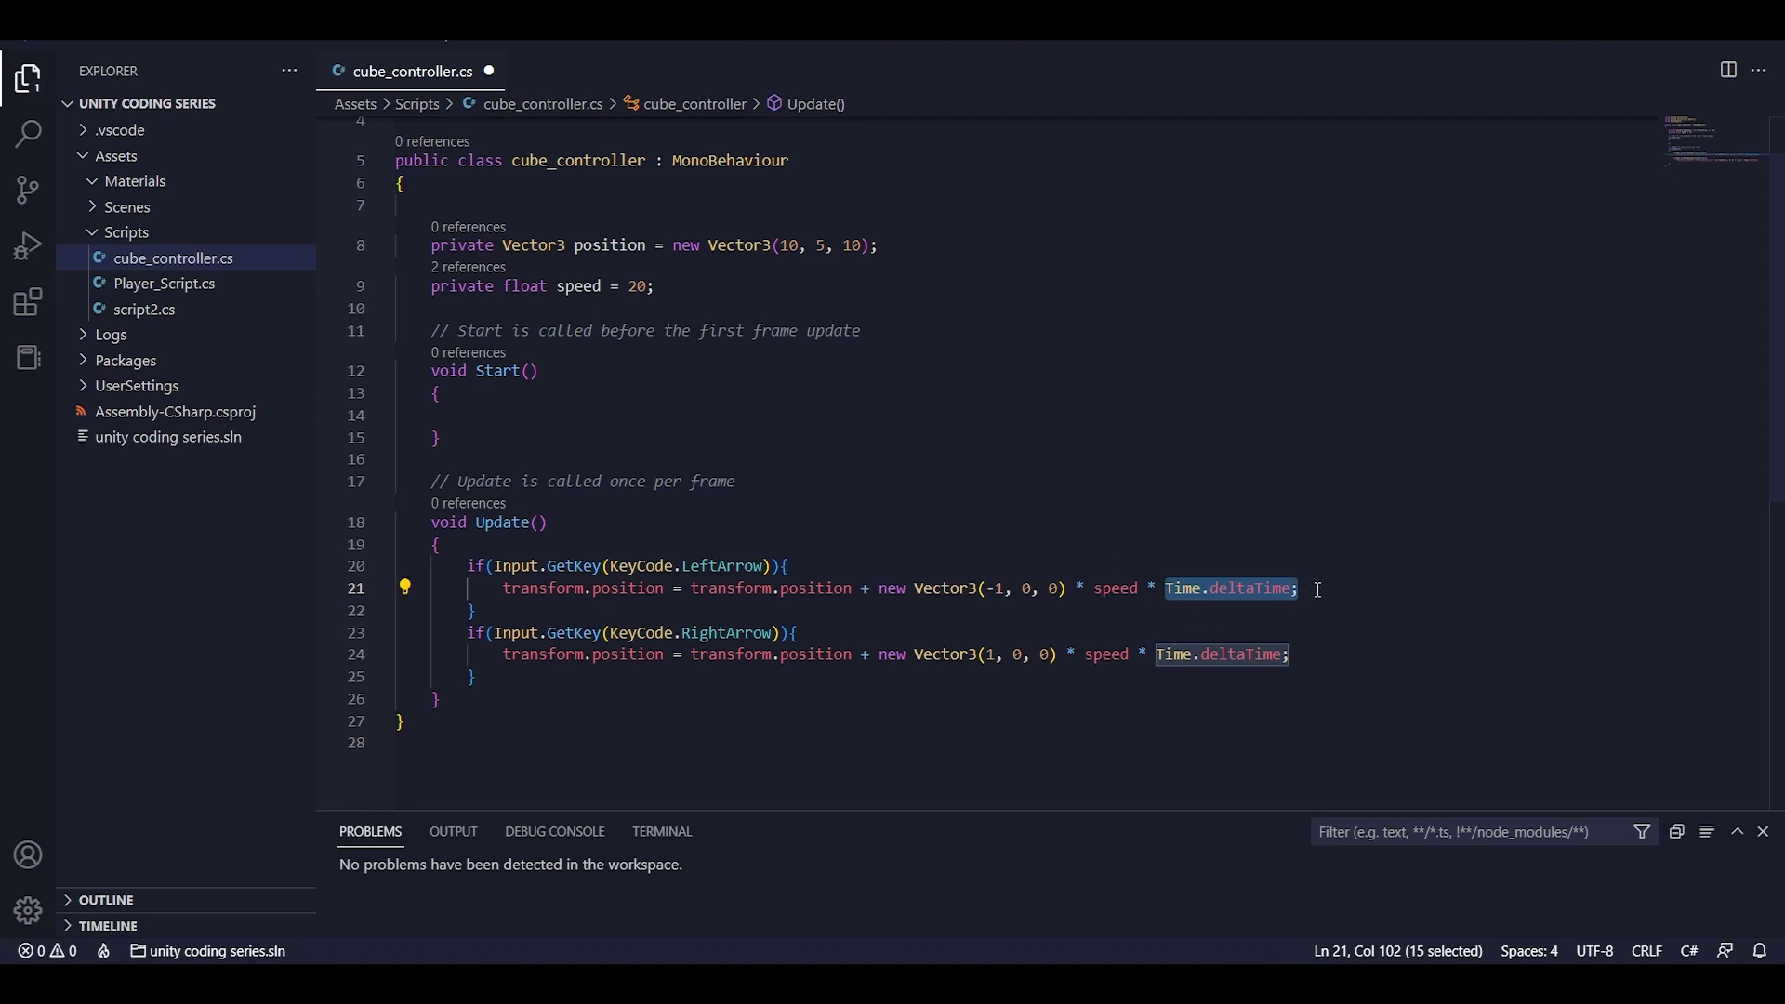
drag(1319, 590, 1156, 591)
right_click(1156, 590)
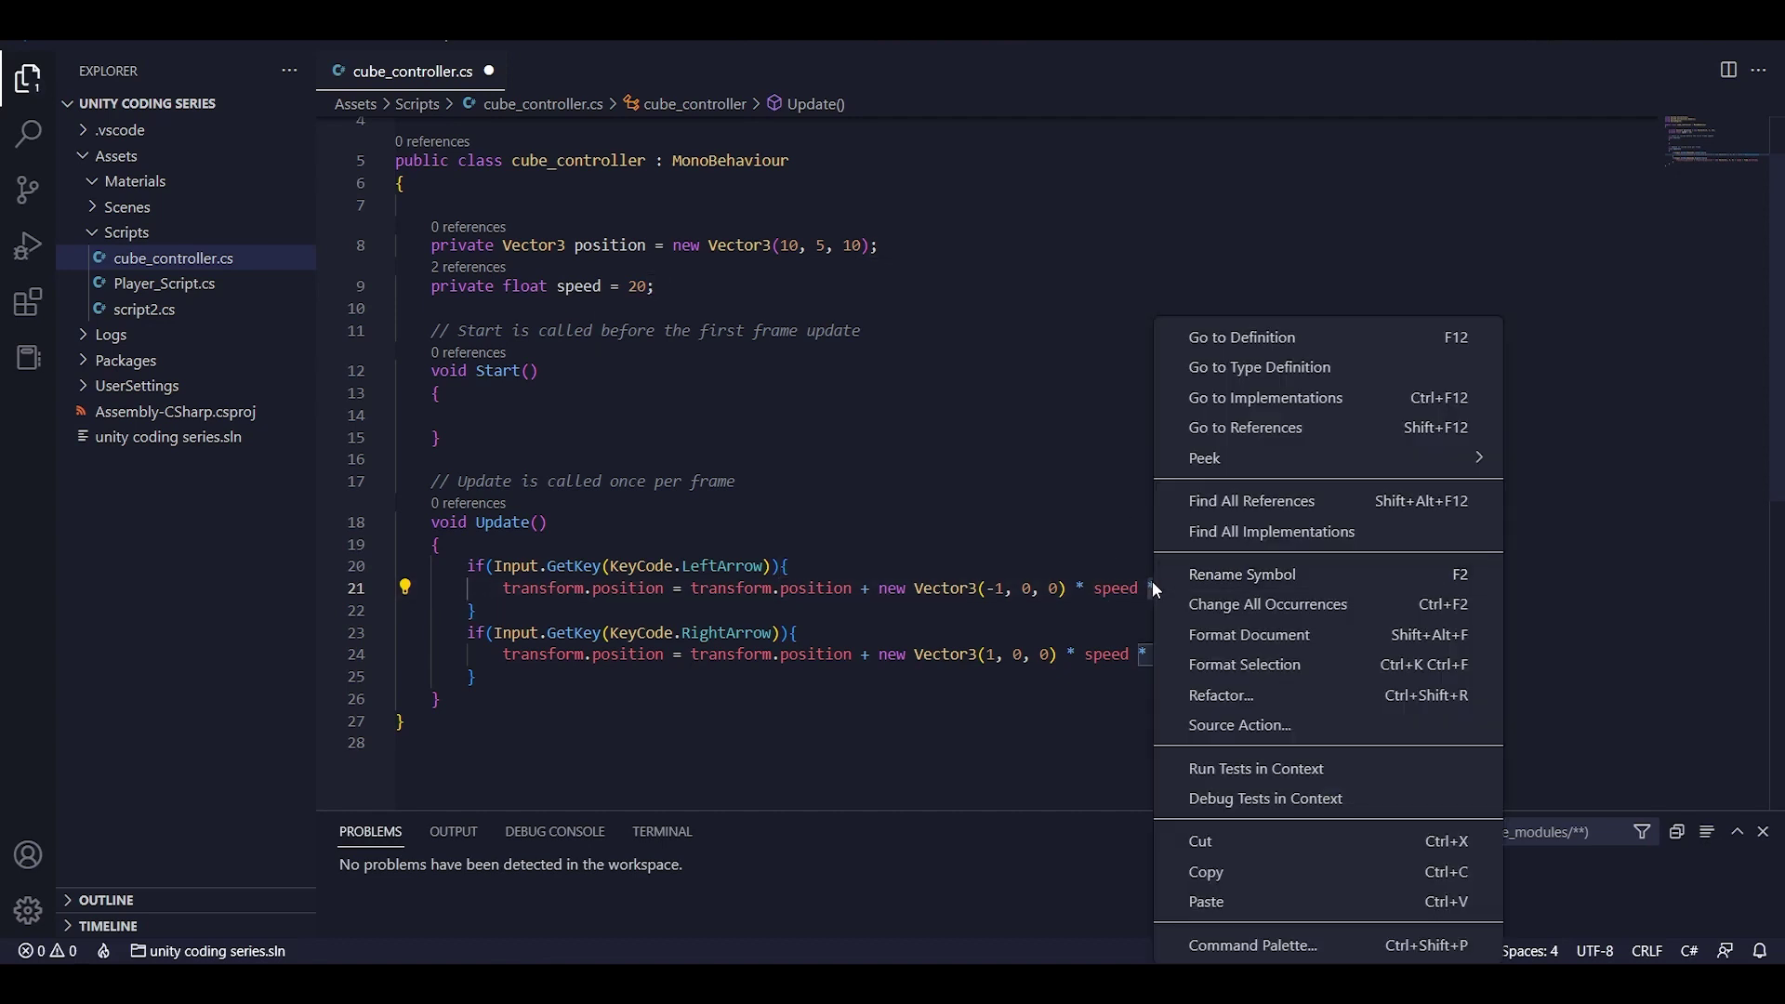
key(Escape)
key(BackSpace)
drag(1290, 656, 1139, 658)
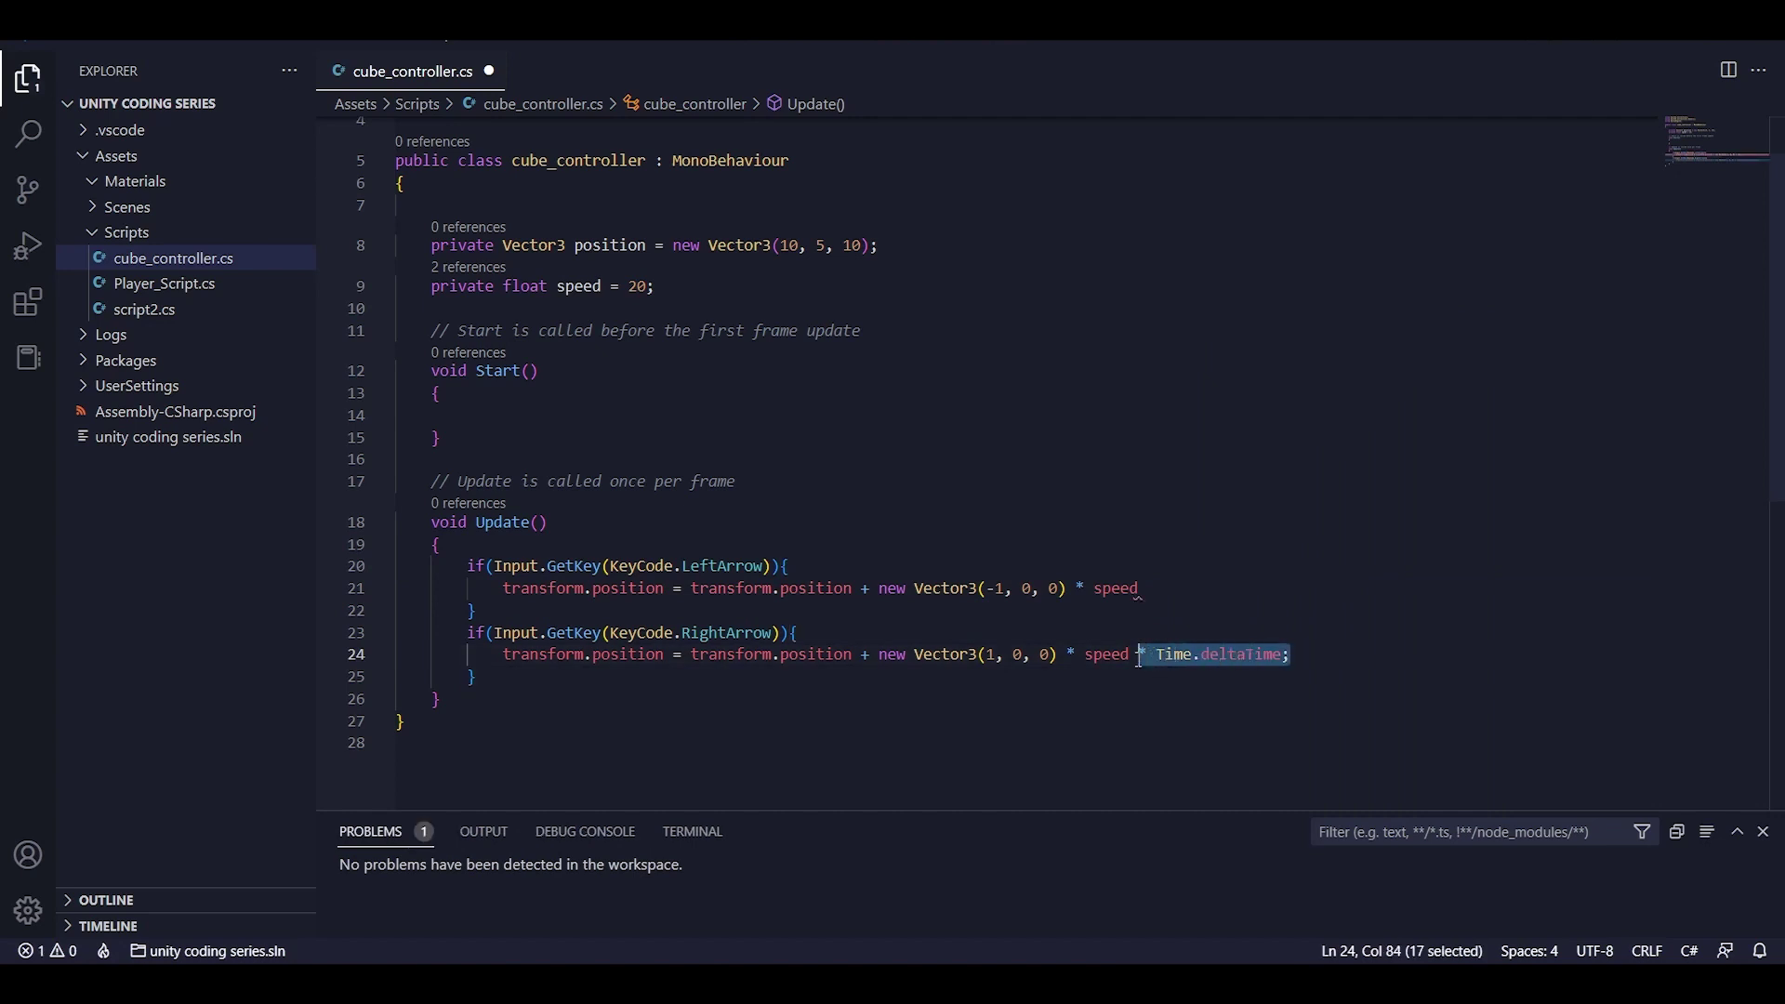
key(BackSpace)
After testing in Play mode, undo to restore '* Time.deltaTime' on both lines.
click(1142, 591)
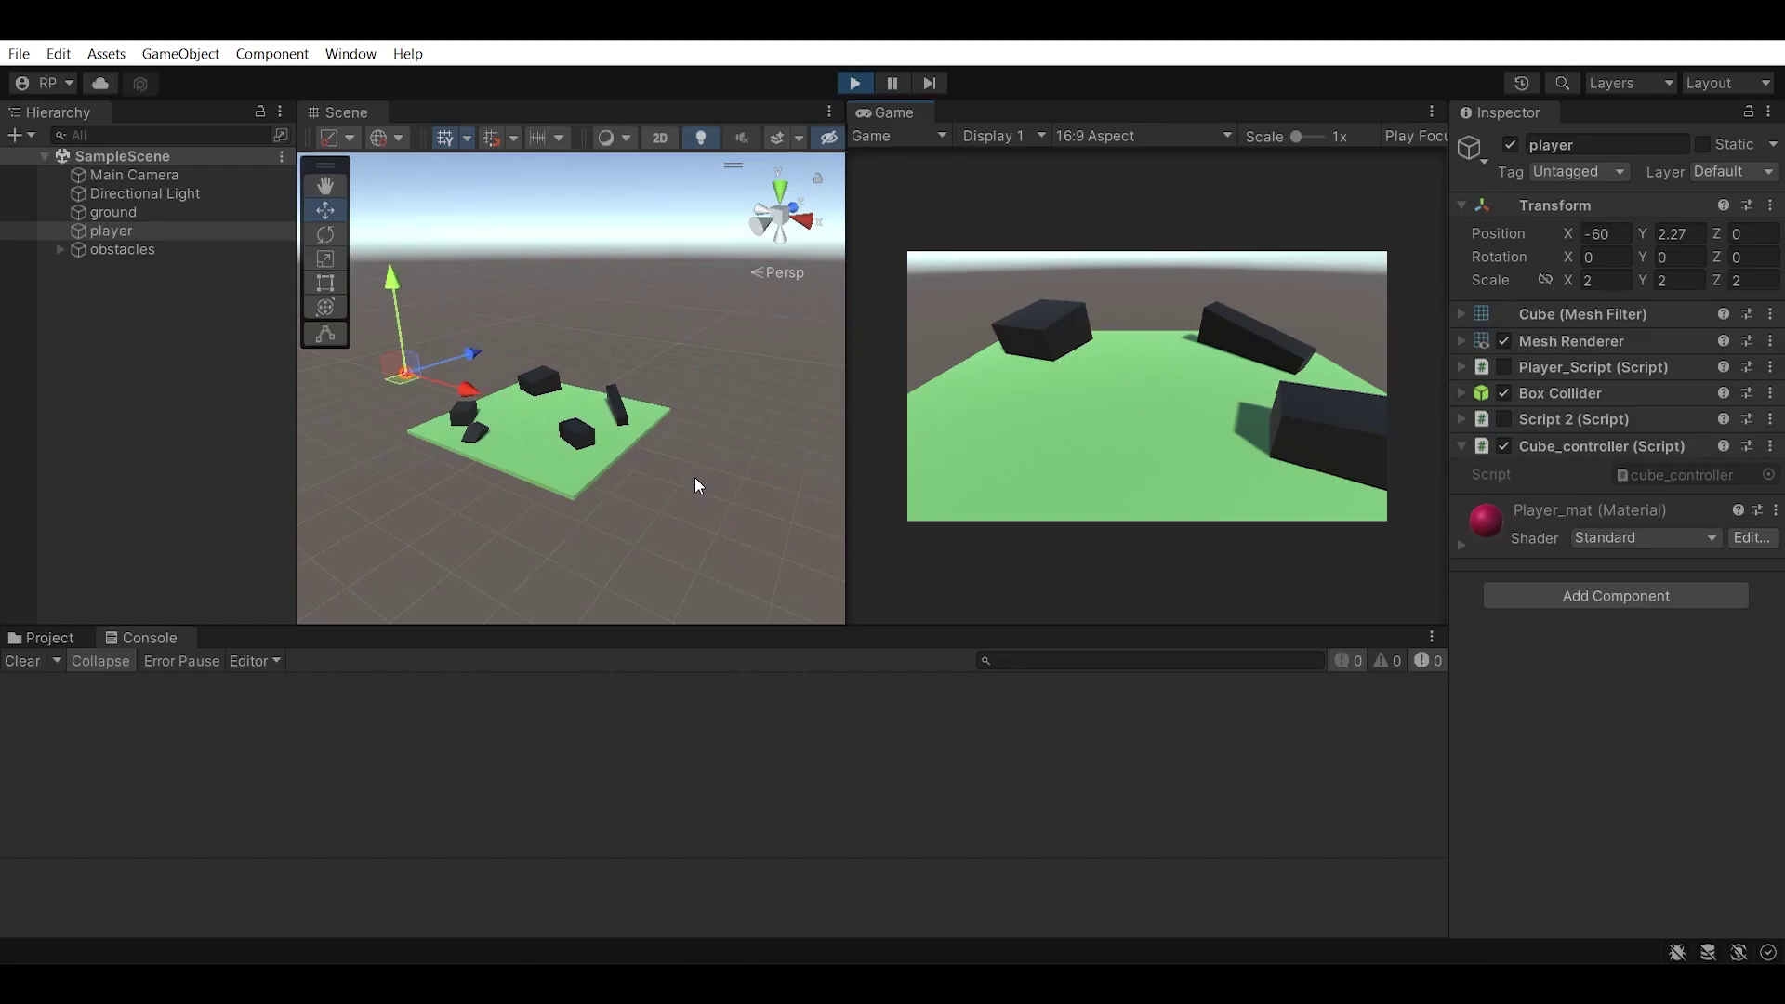
click(851, 82)
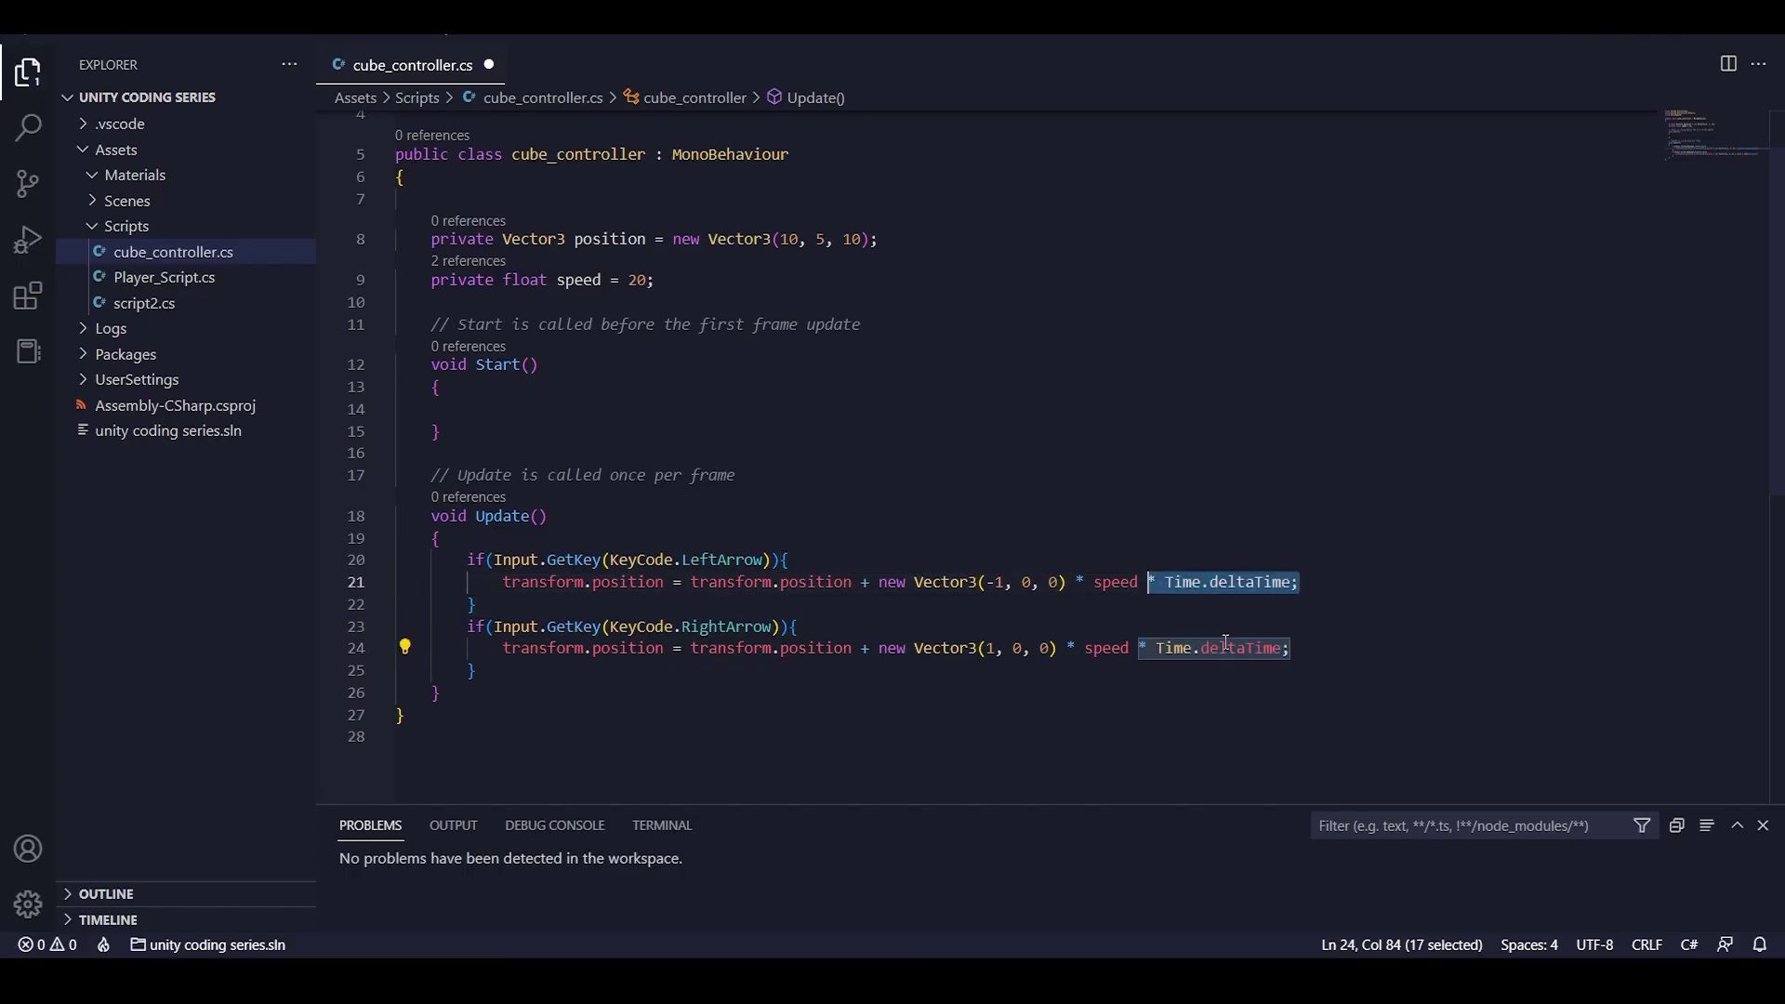
key(ctrl+z)
click(1346, 643)
Save cube_controller.cs and review the transform.position terms on lines 21–22.
key(ctrl+s)
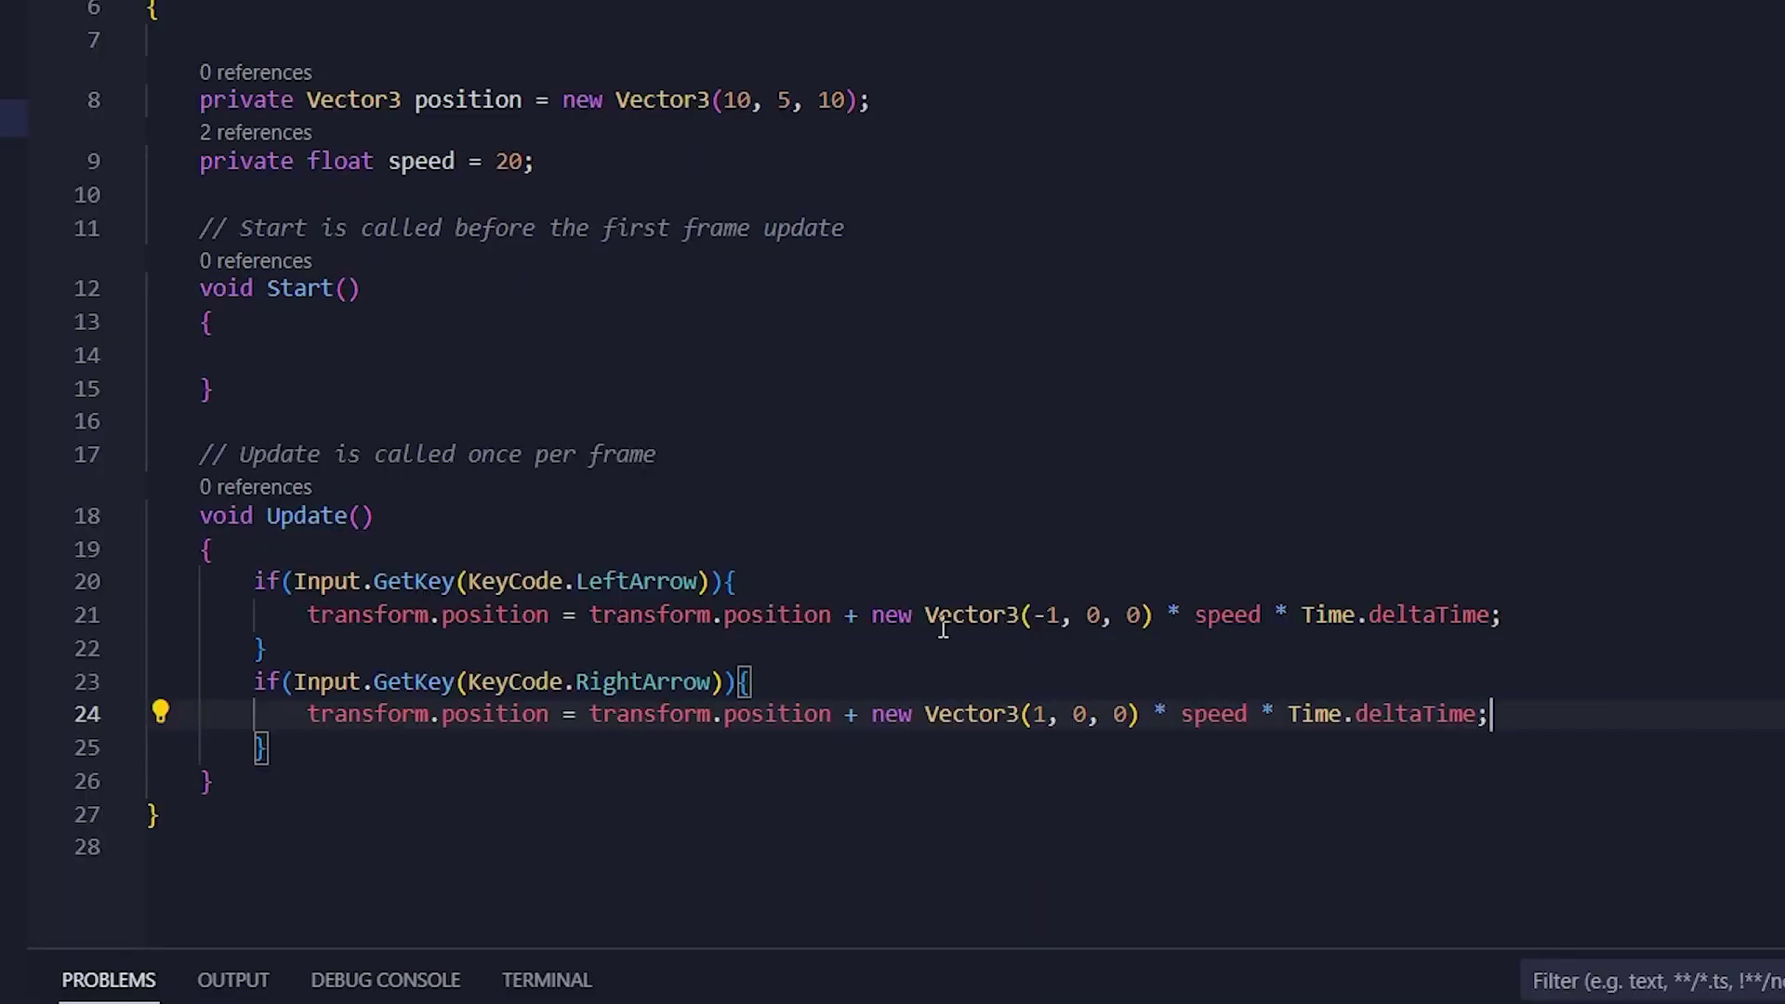
mouse_move(1193, 877)
click(804, 614)
click(879, 654)
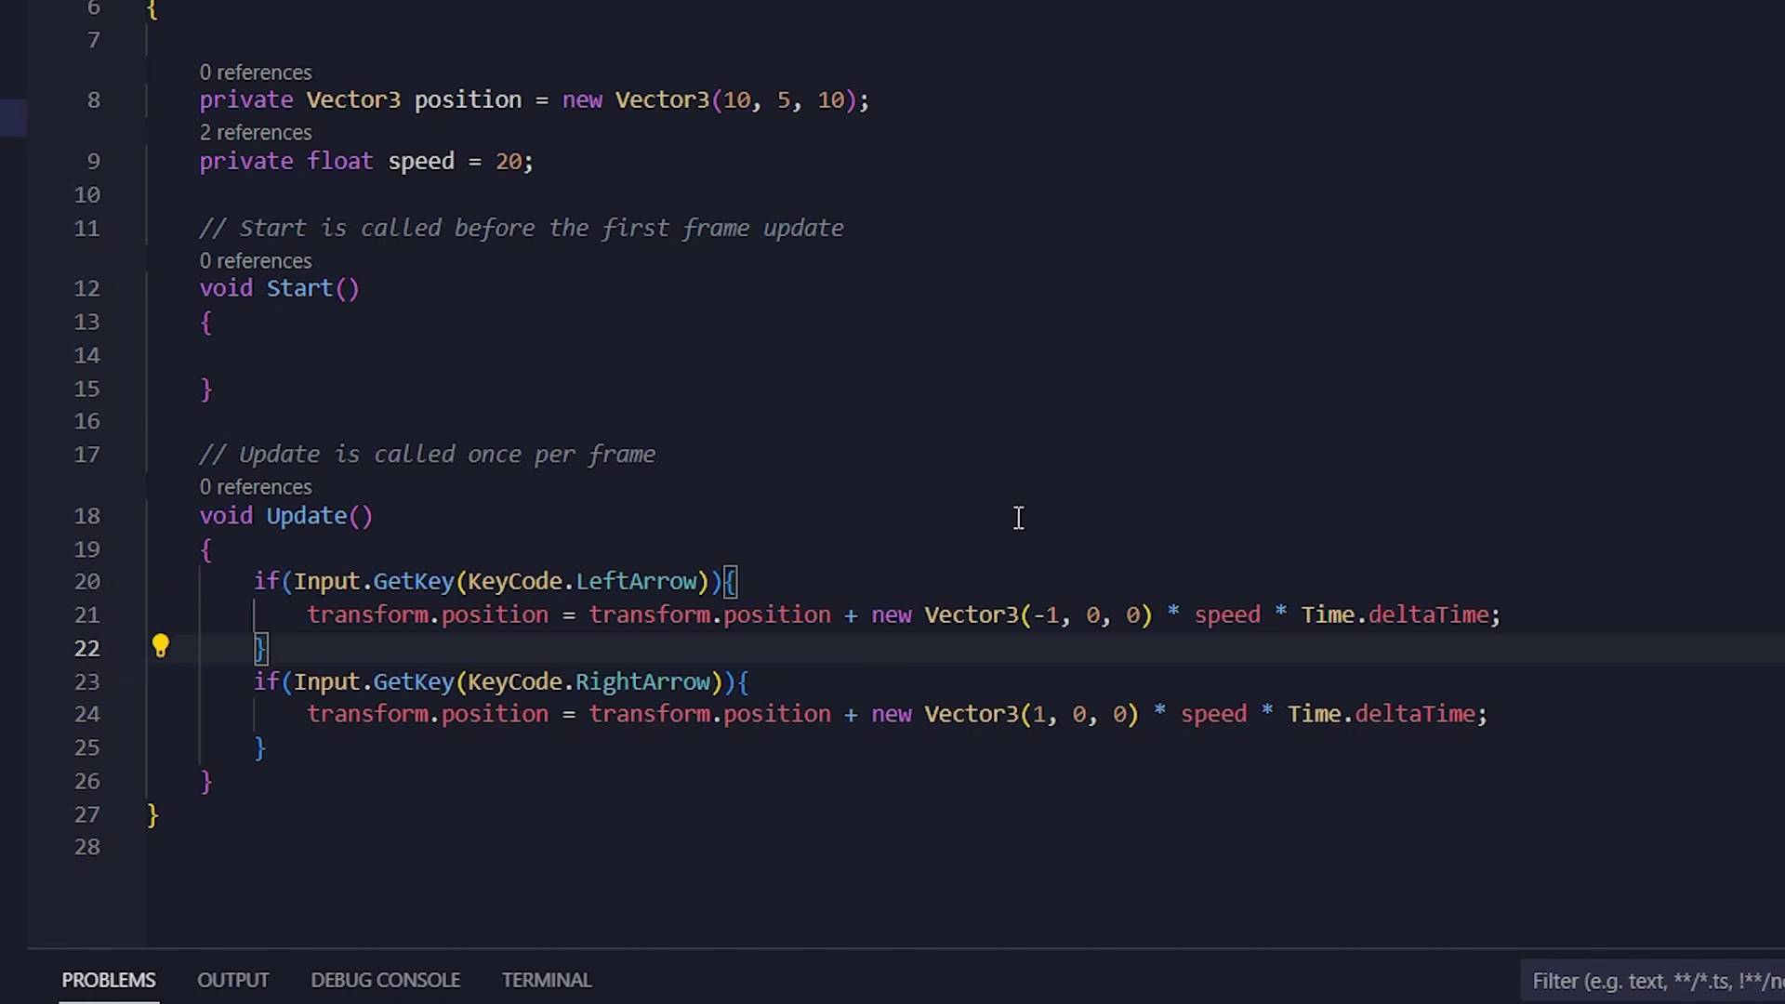
click(336, 617)
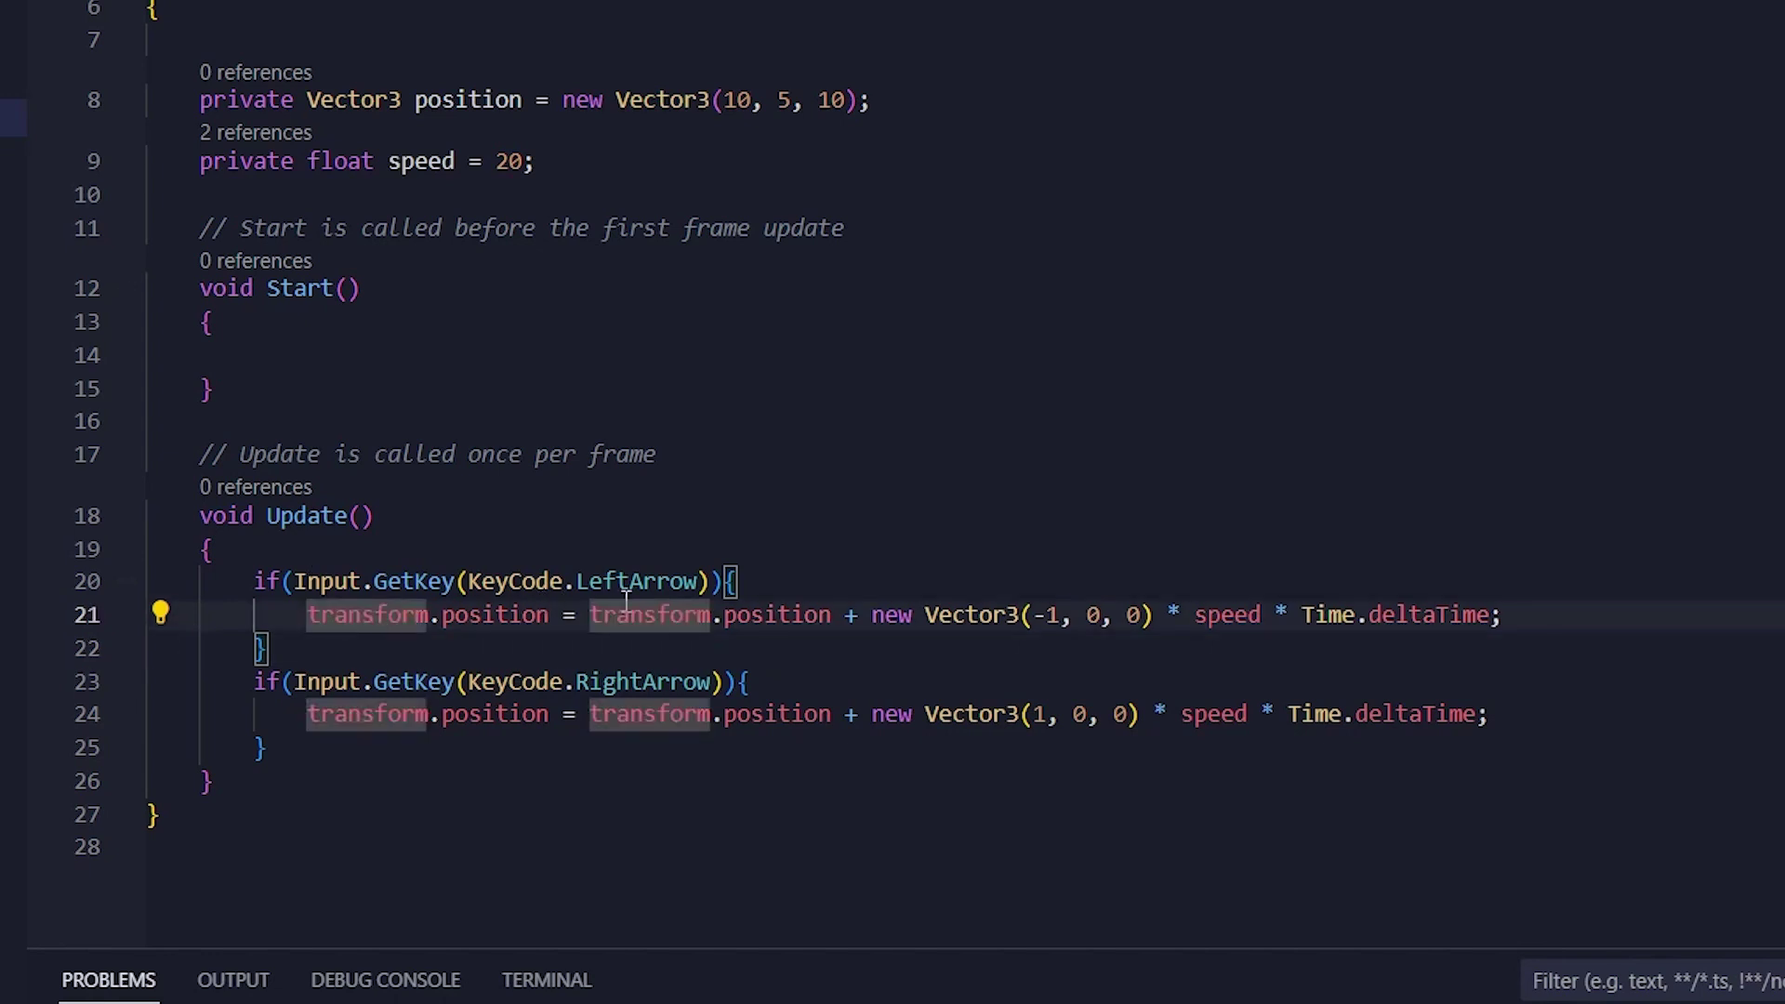
click(674, 612)
click(686, 682)
click(705, 647)
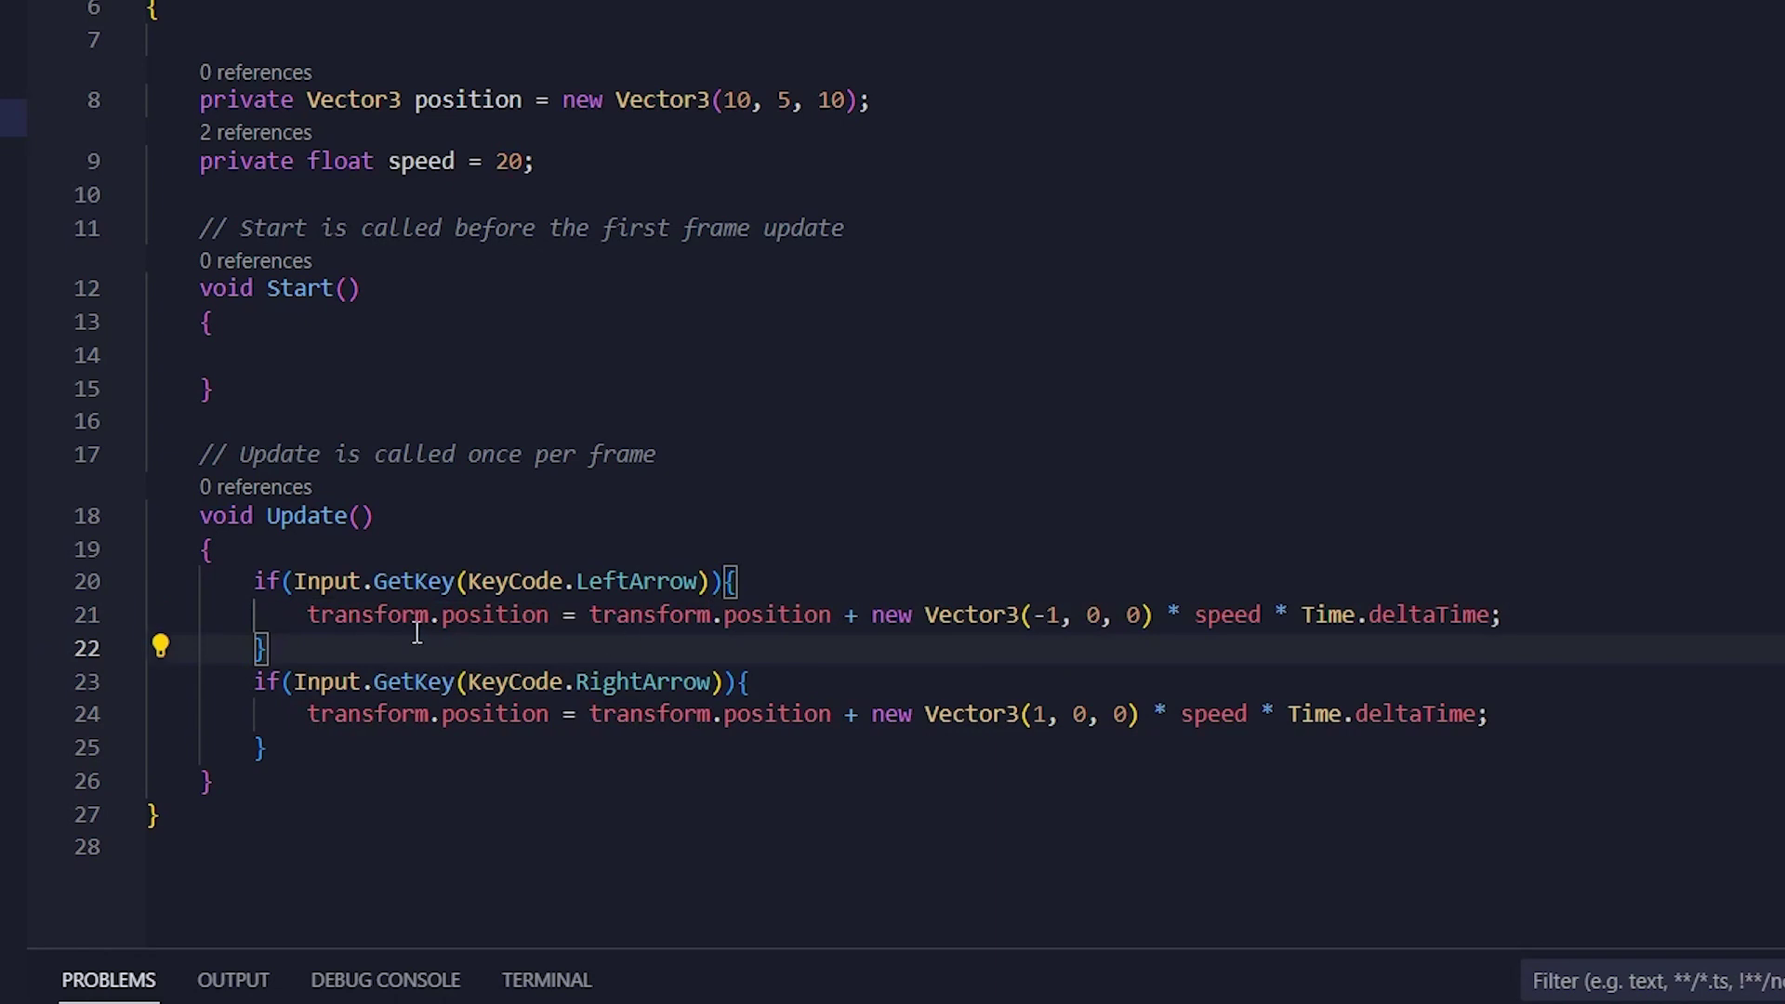
Change '=' to '+=' on line 21 and delete the redundant 'transform.position +'.
click(564, 614)
text(+)
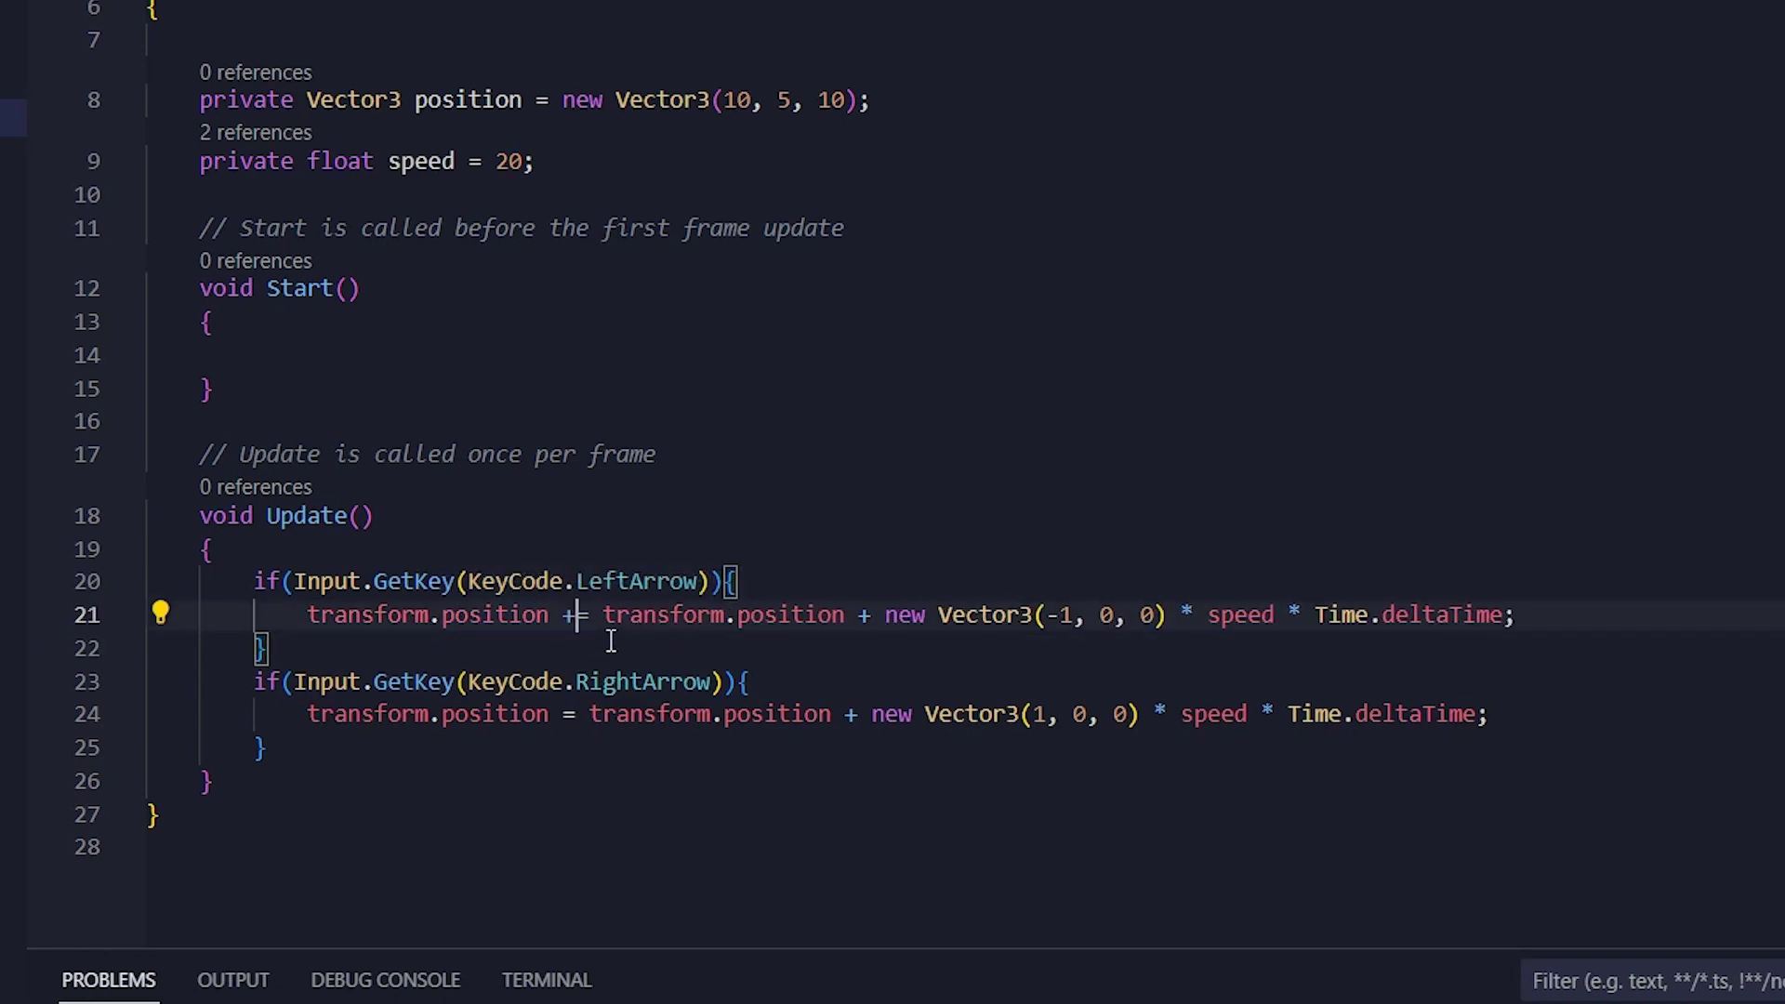
drag(877, 617, 602, 615)
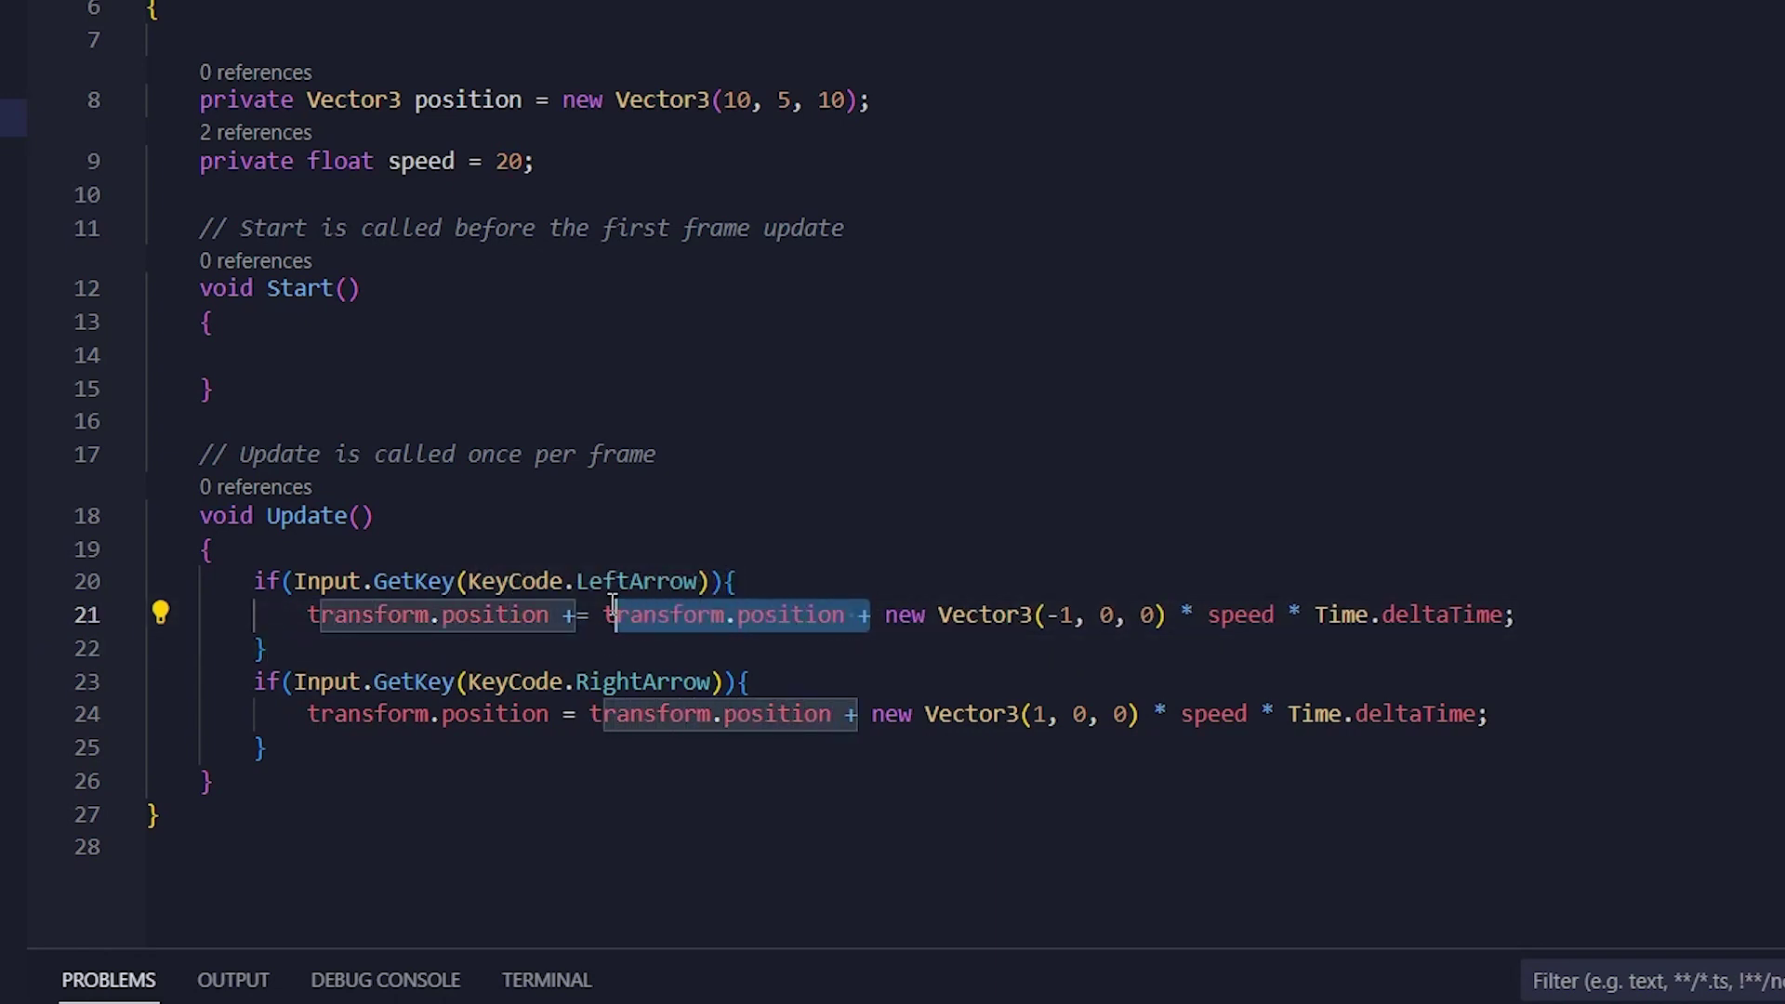
key(BackSpace)
key(BackSpace)
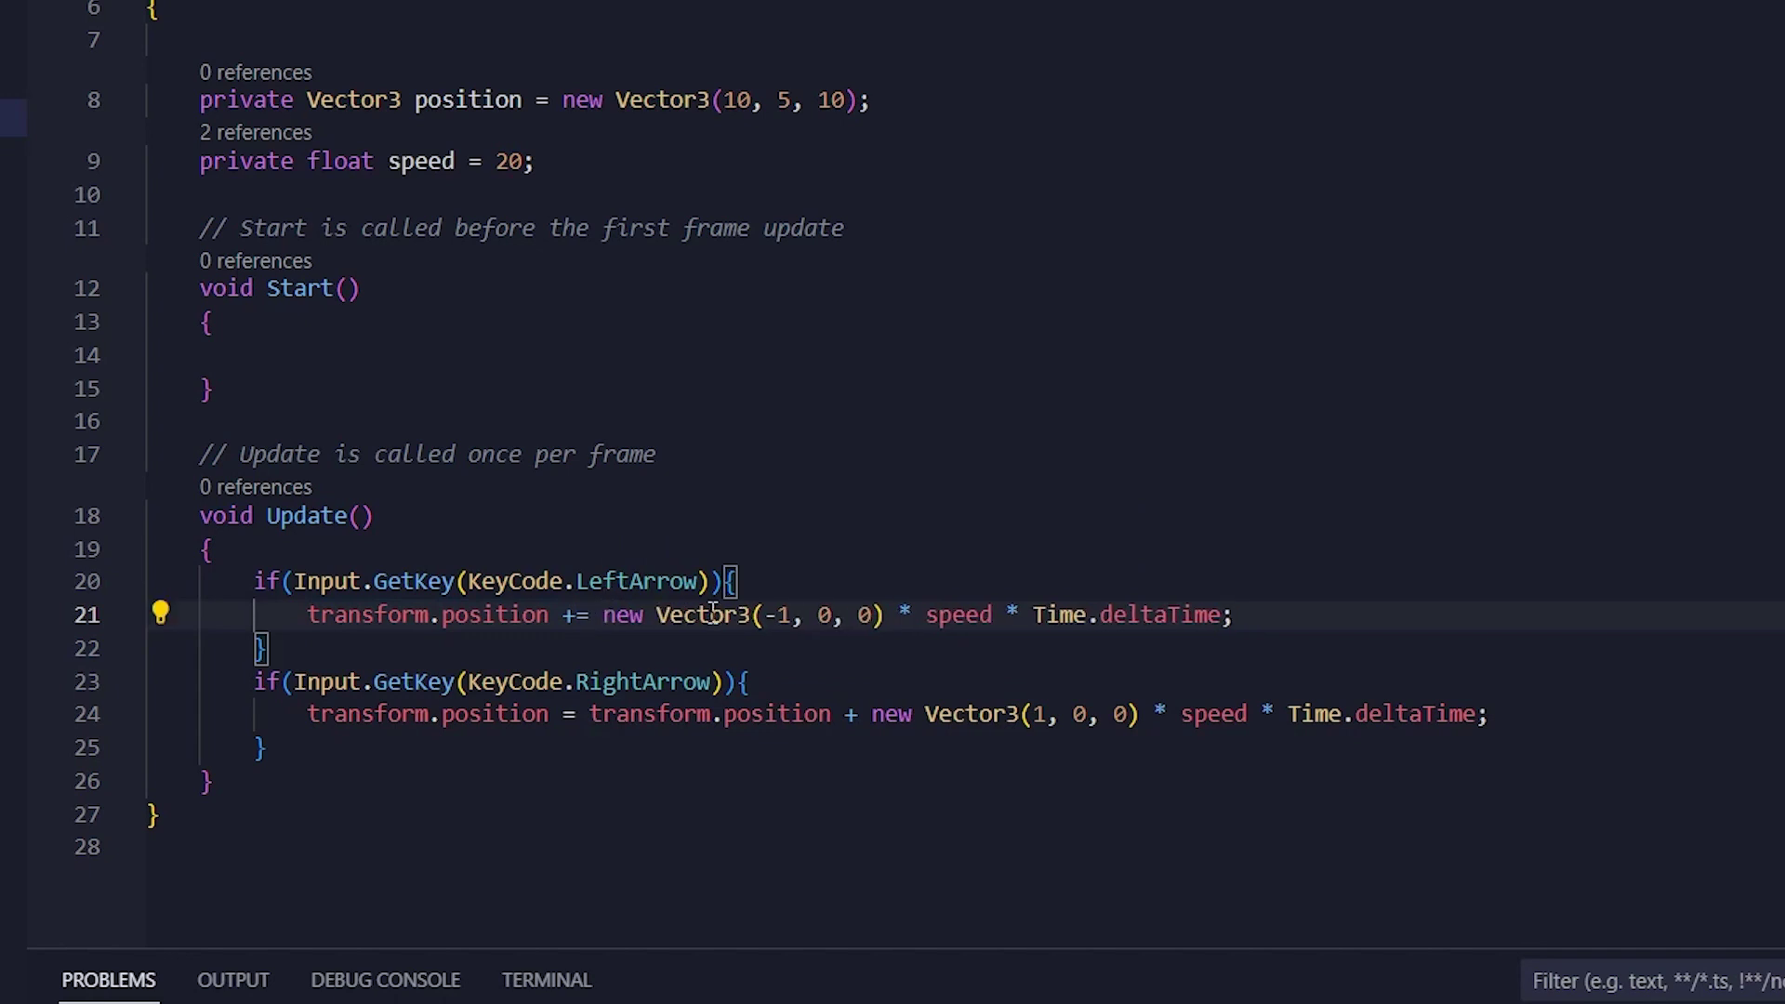
click(1383, 609)
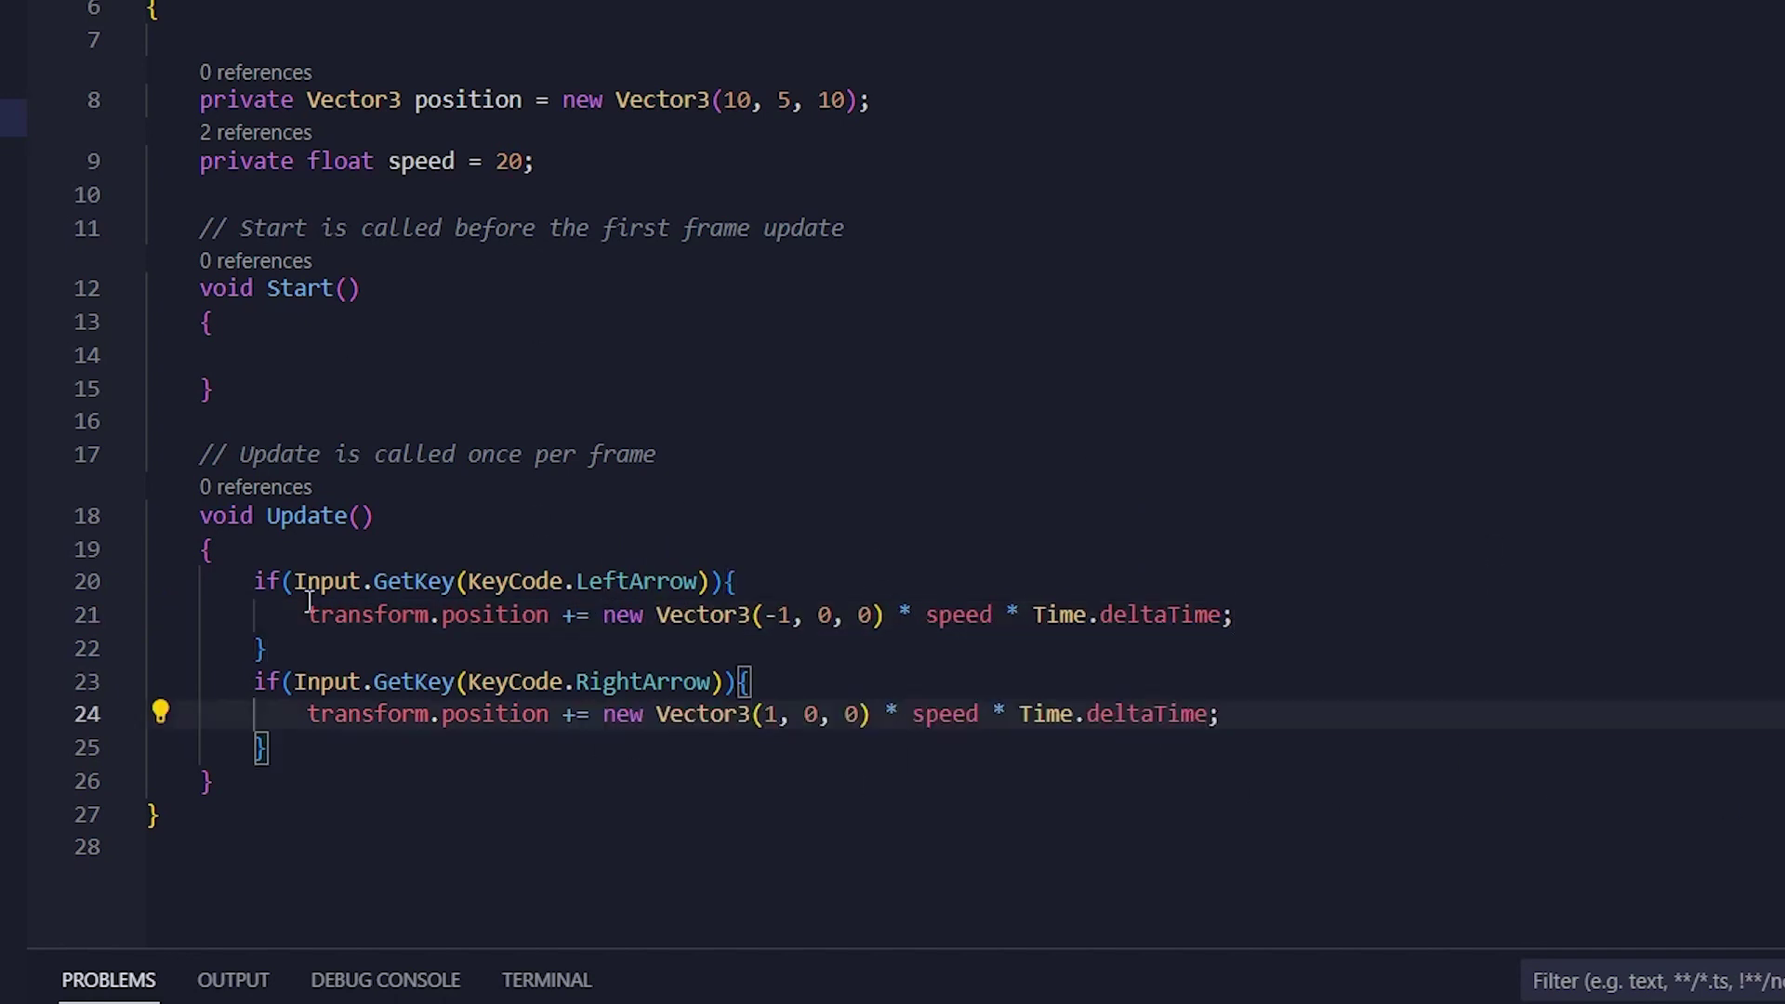
drag(252, 578, 363, 750)
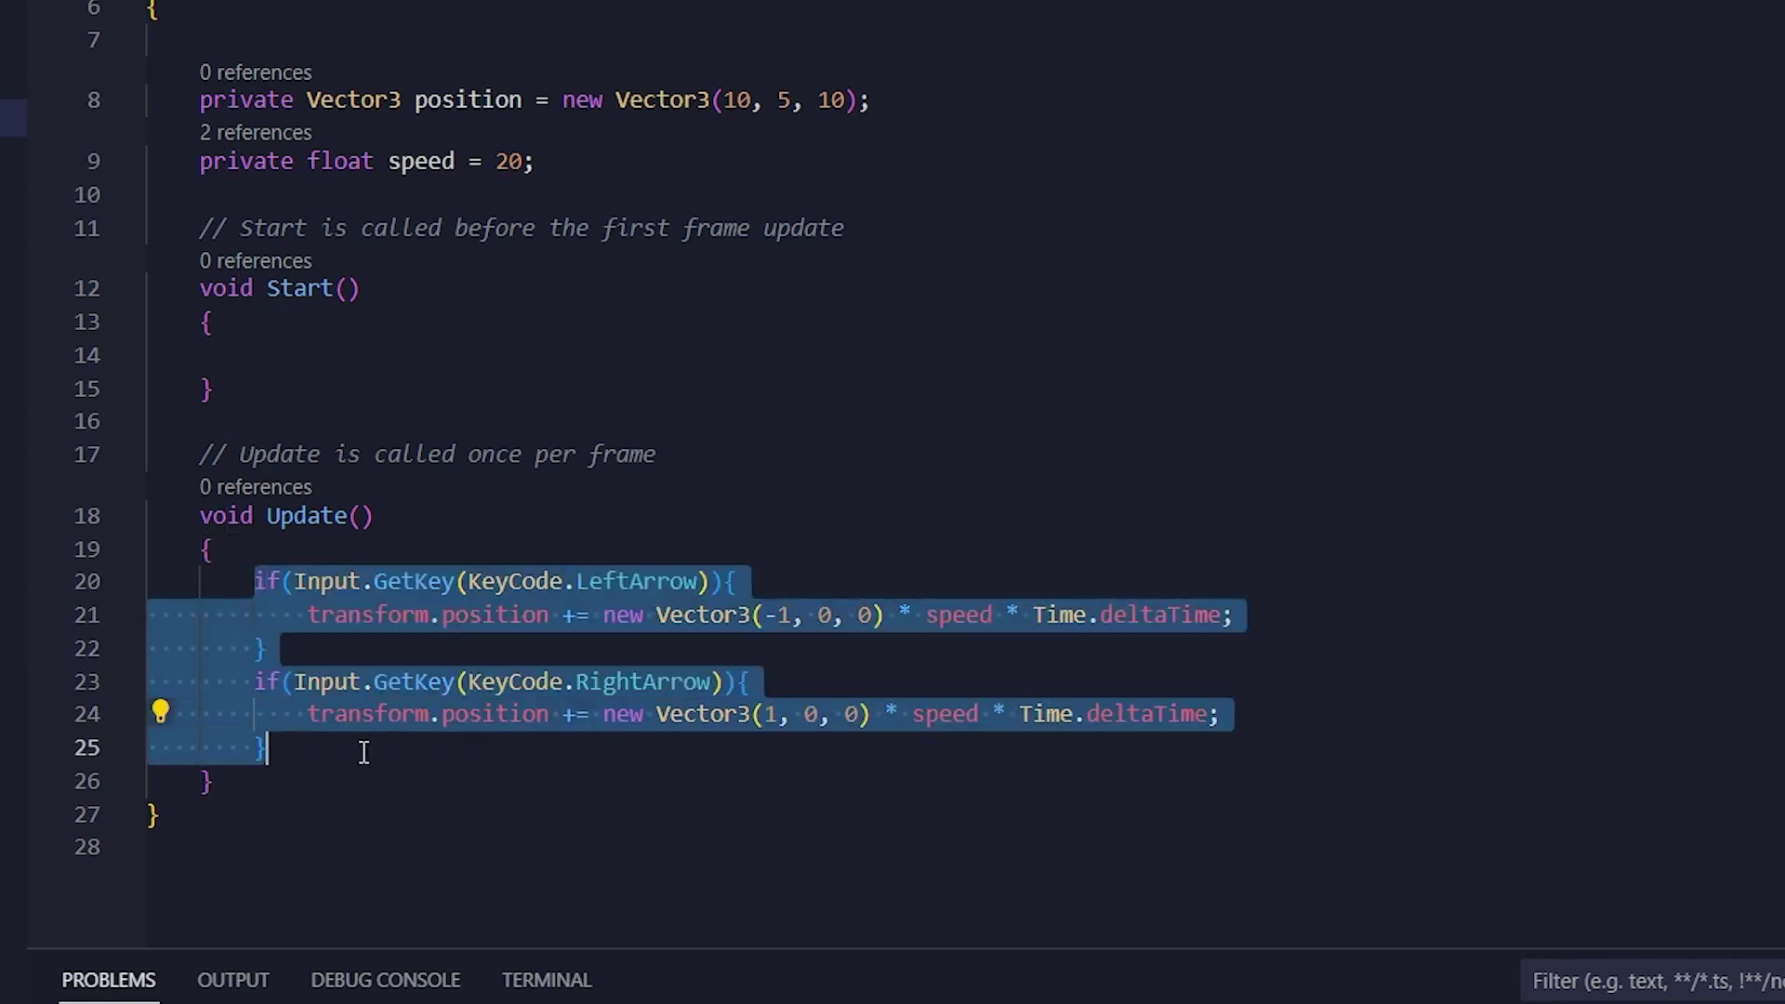
click(364, 751)
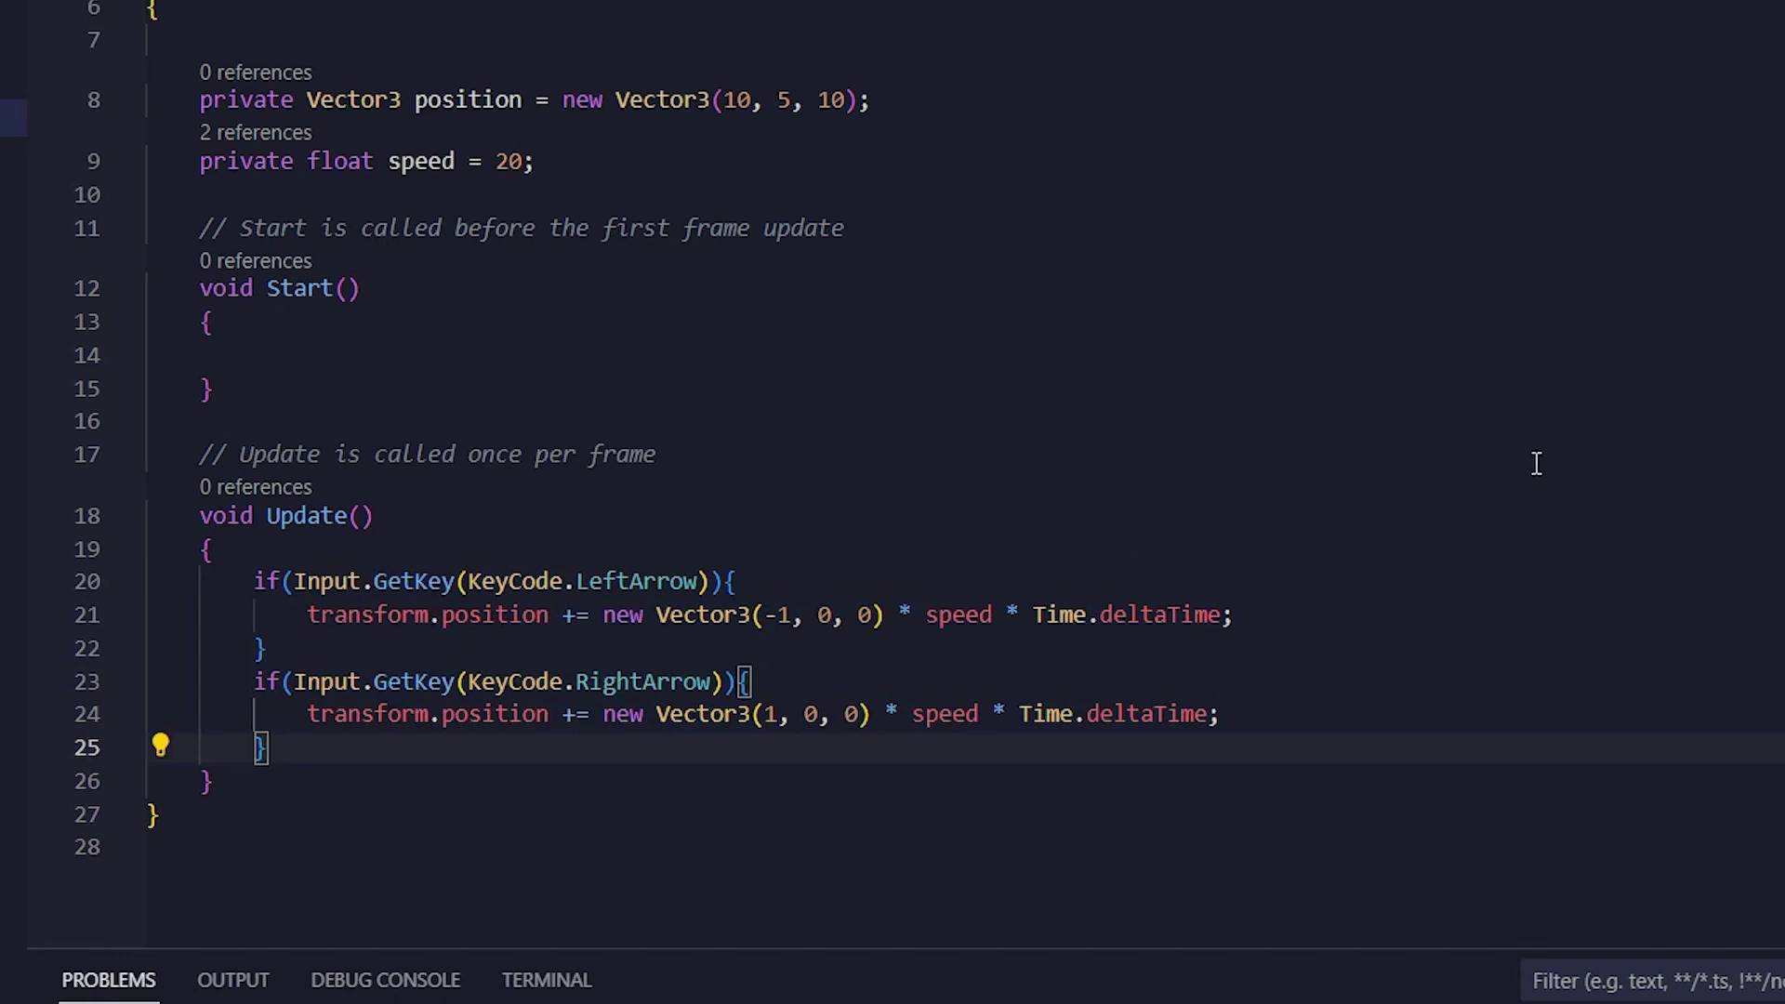
scroll(1305, 597, down, 3)
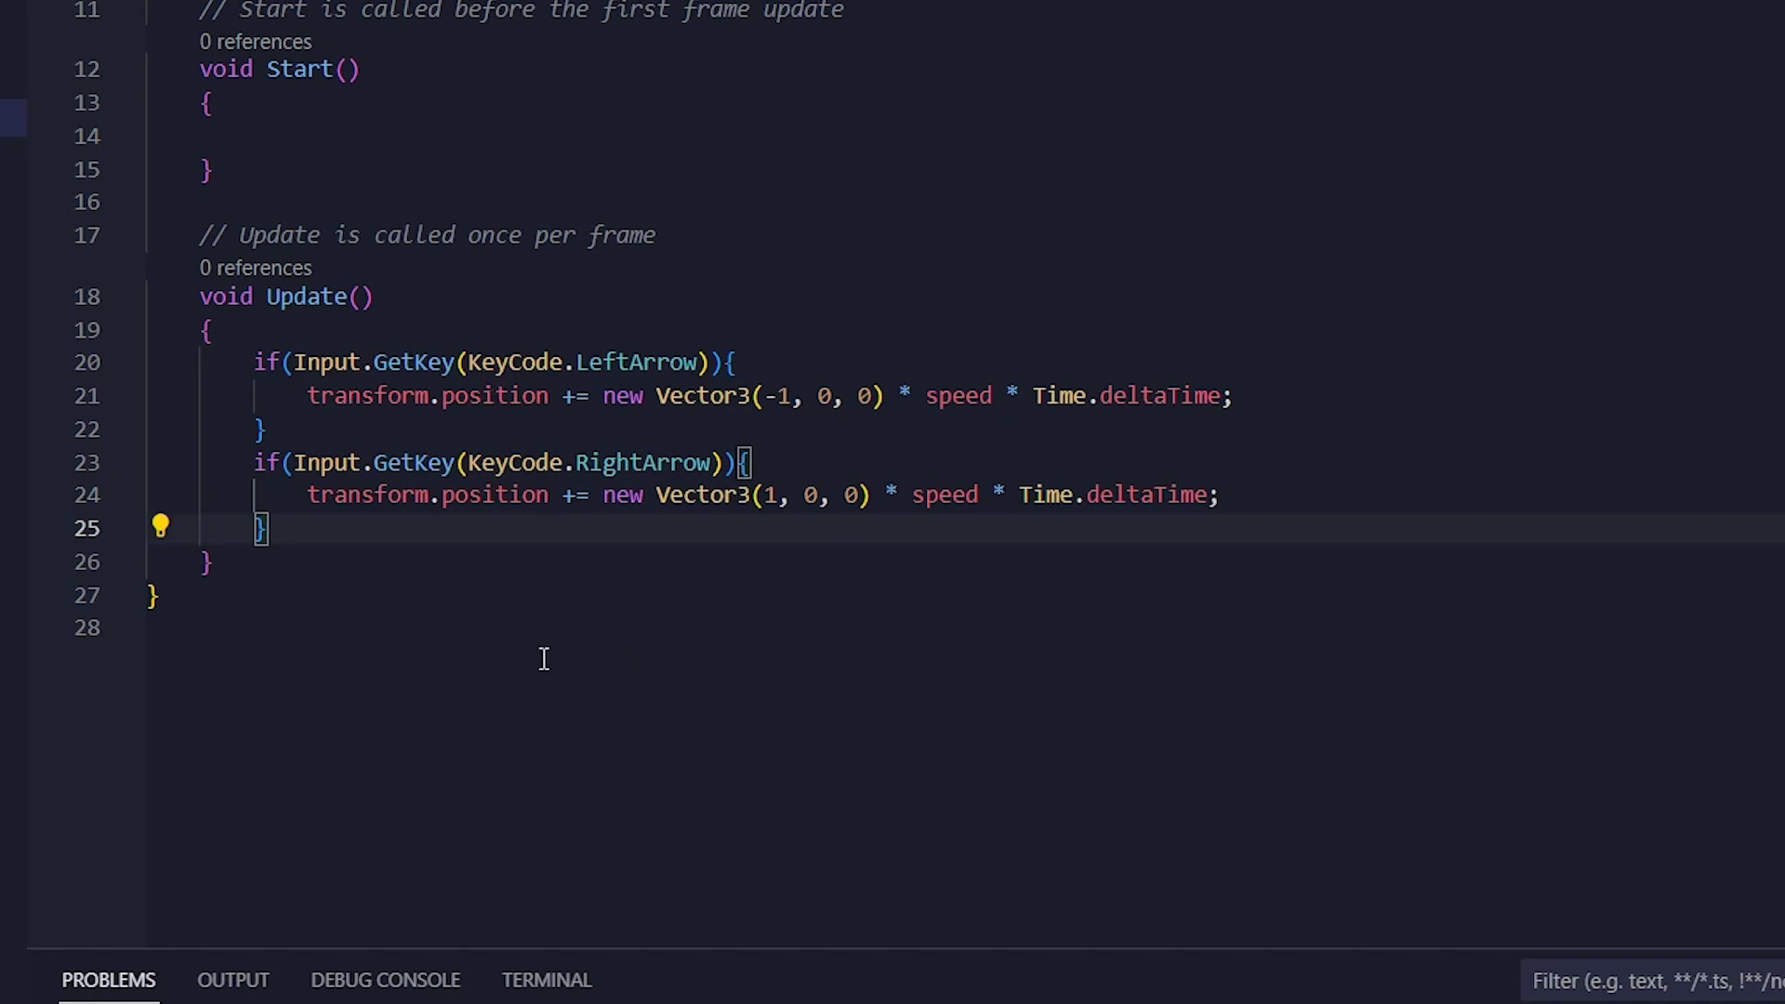
scroll(468, 687, up, 1)
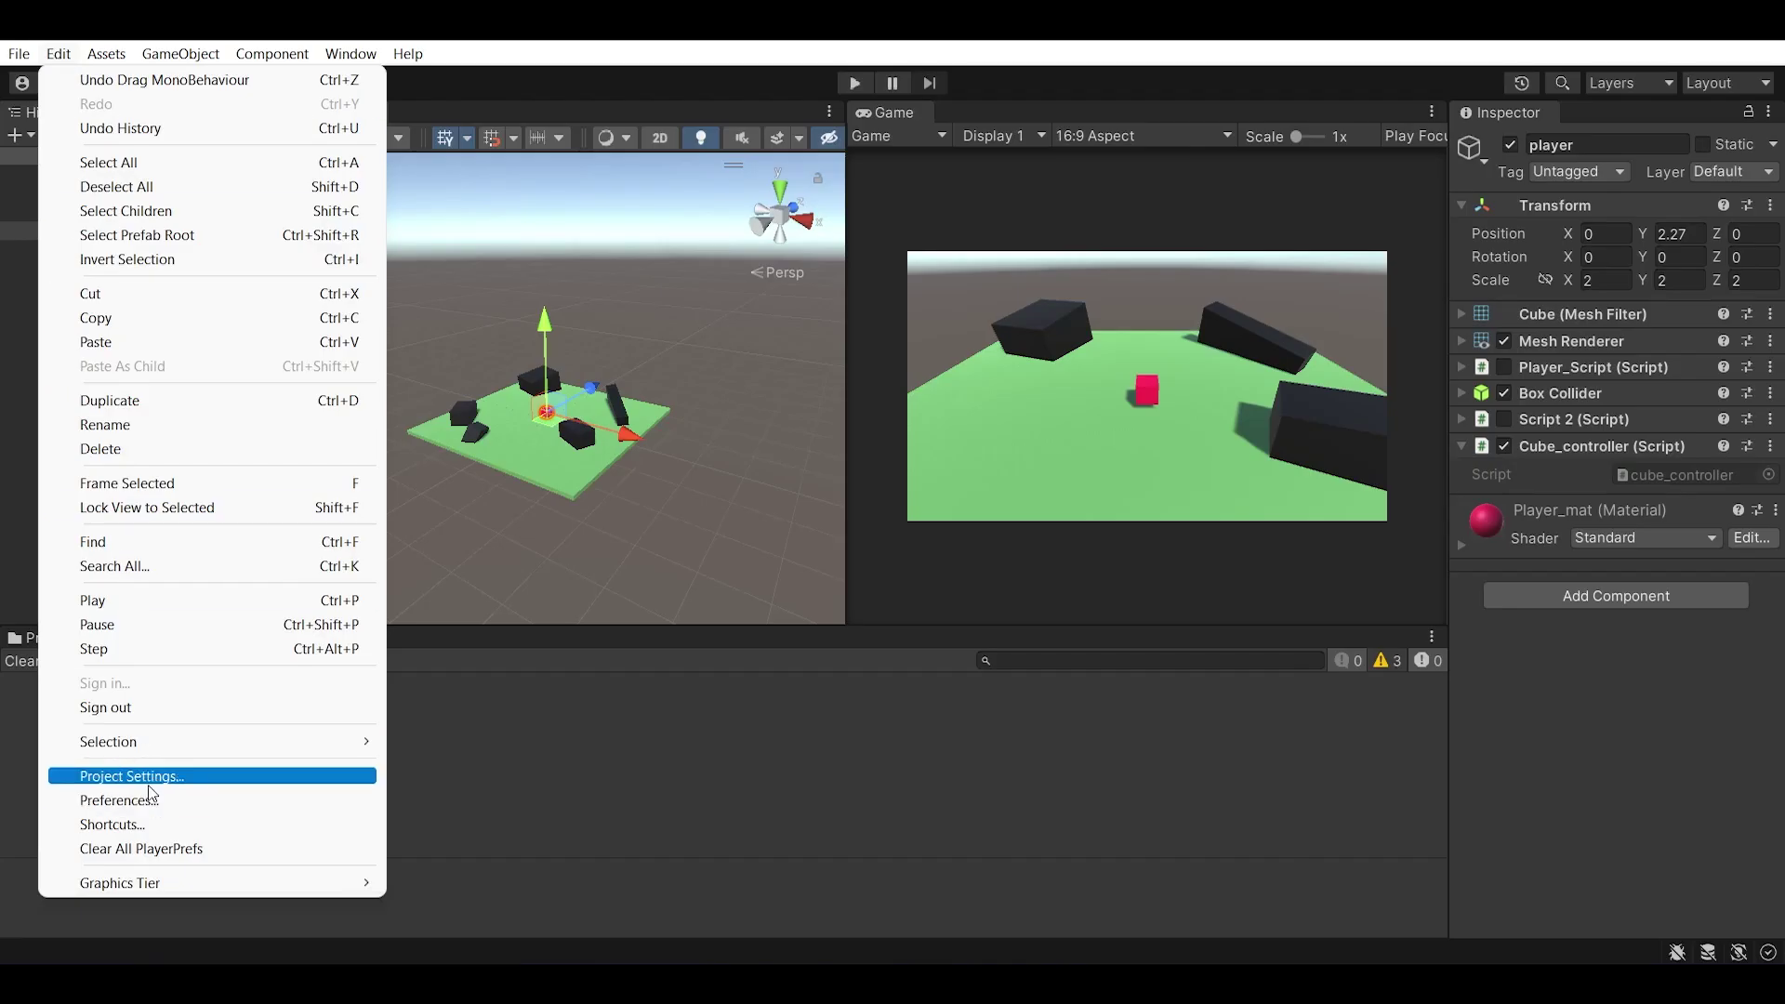
Open Project Settings > Input Manager, expand Axes and inspect the Horizontal axis settings.
click(148, 785)
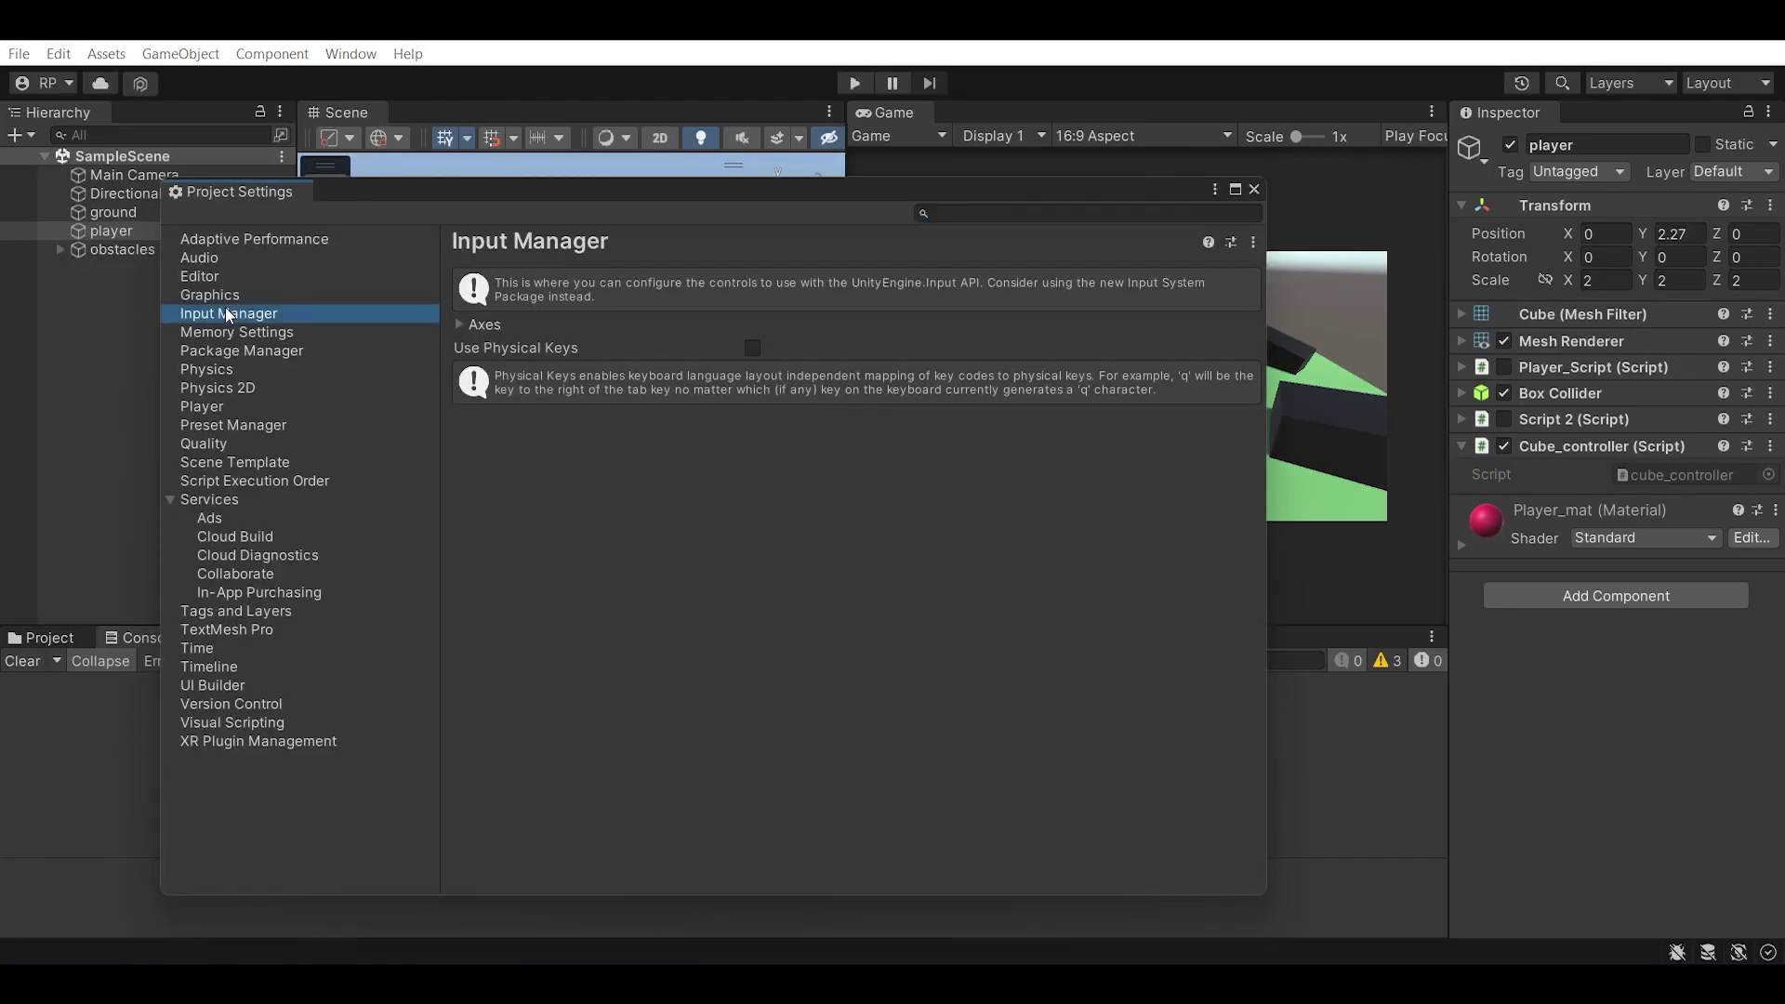
click(482, 325)
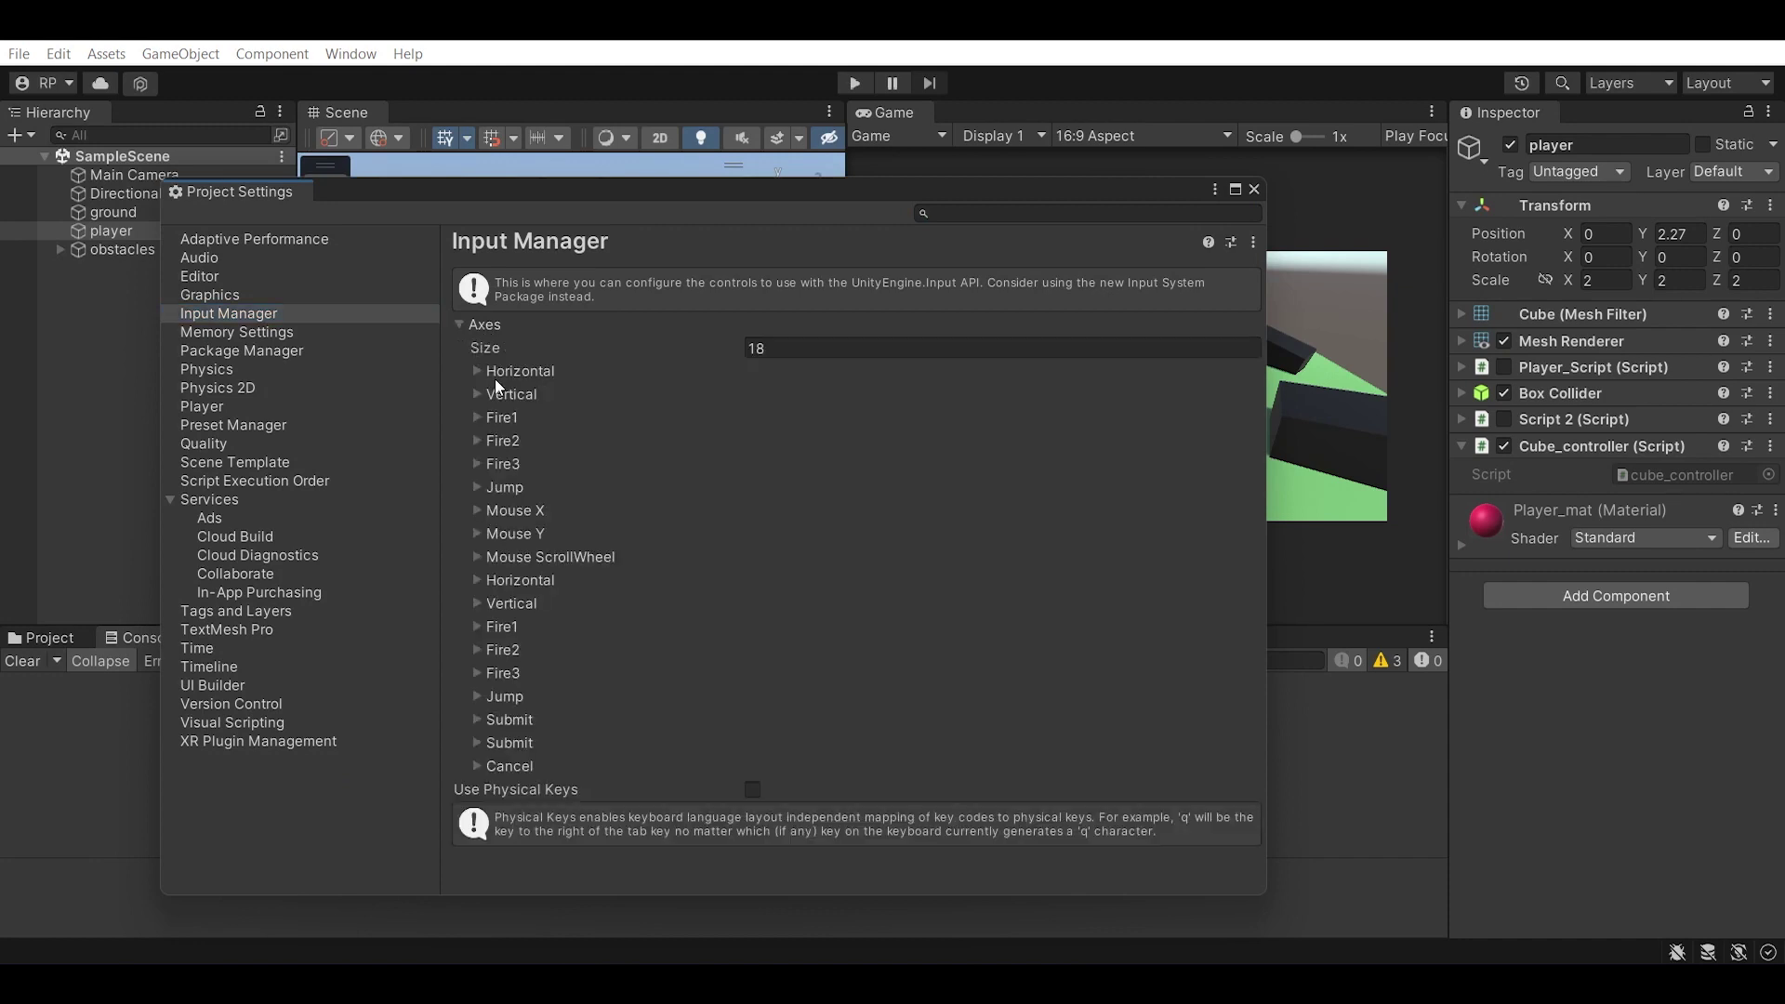
click(494, 375)
scroll(577, 427, down, 2)
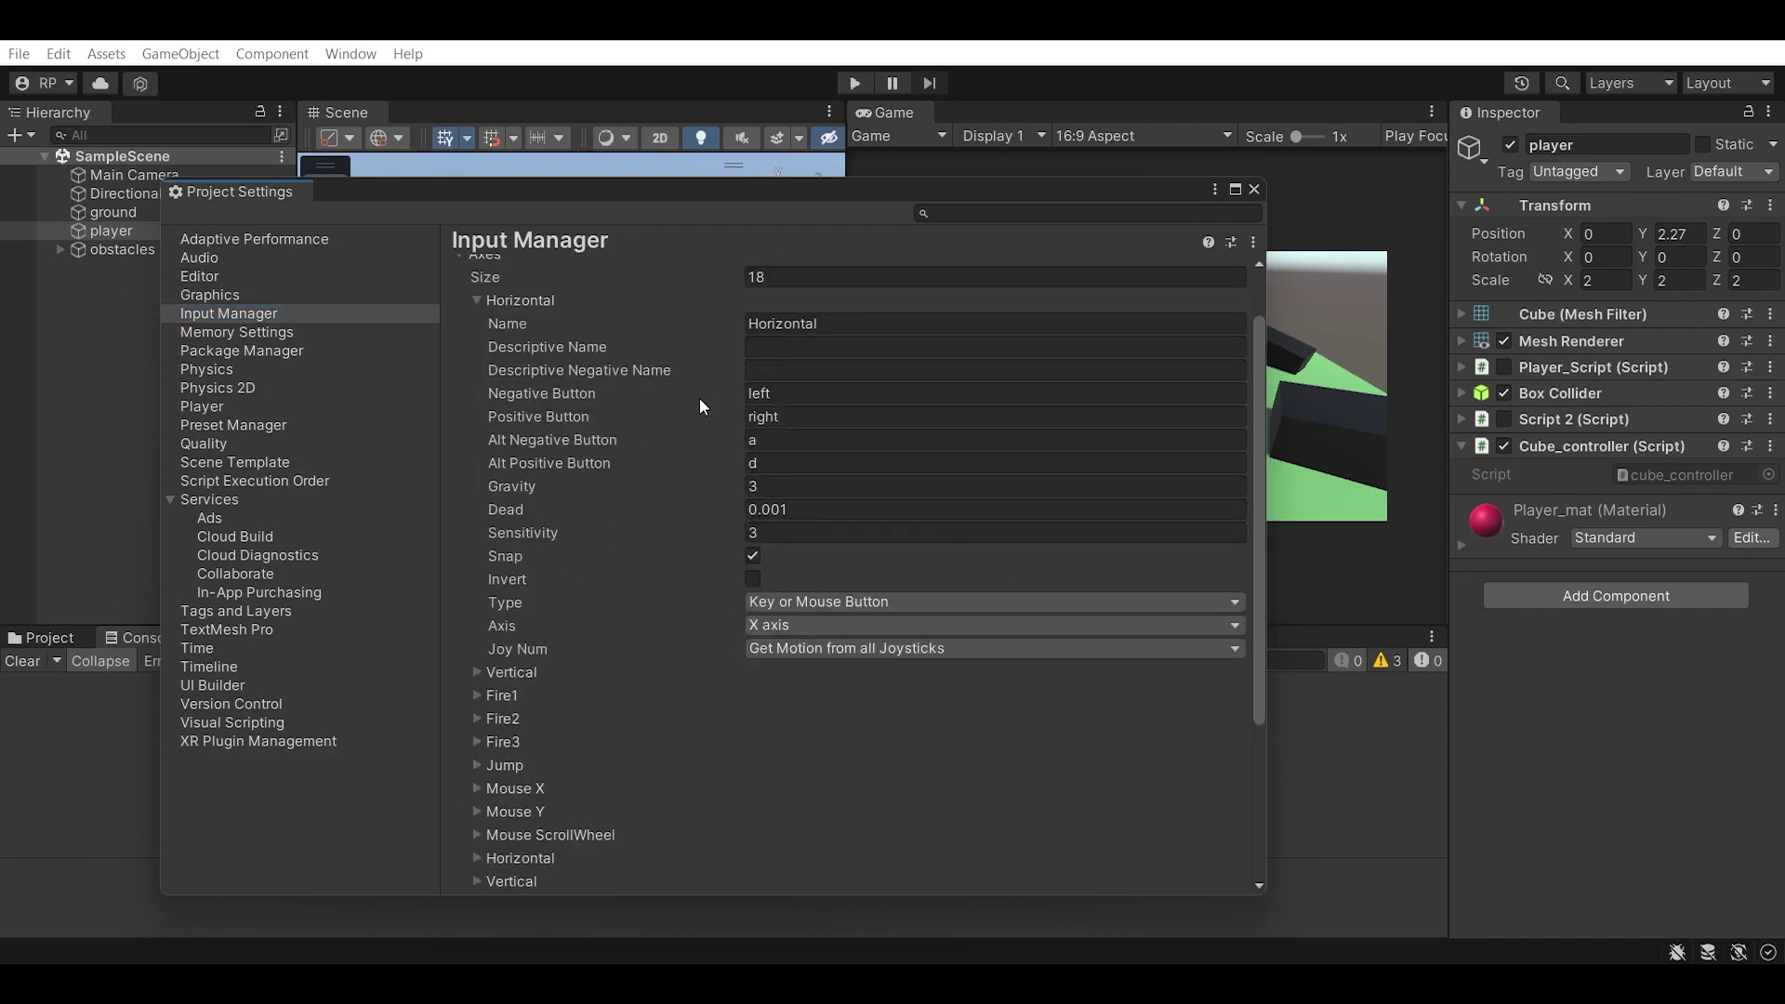
click(515, 305)
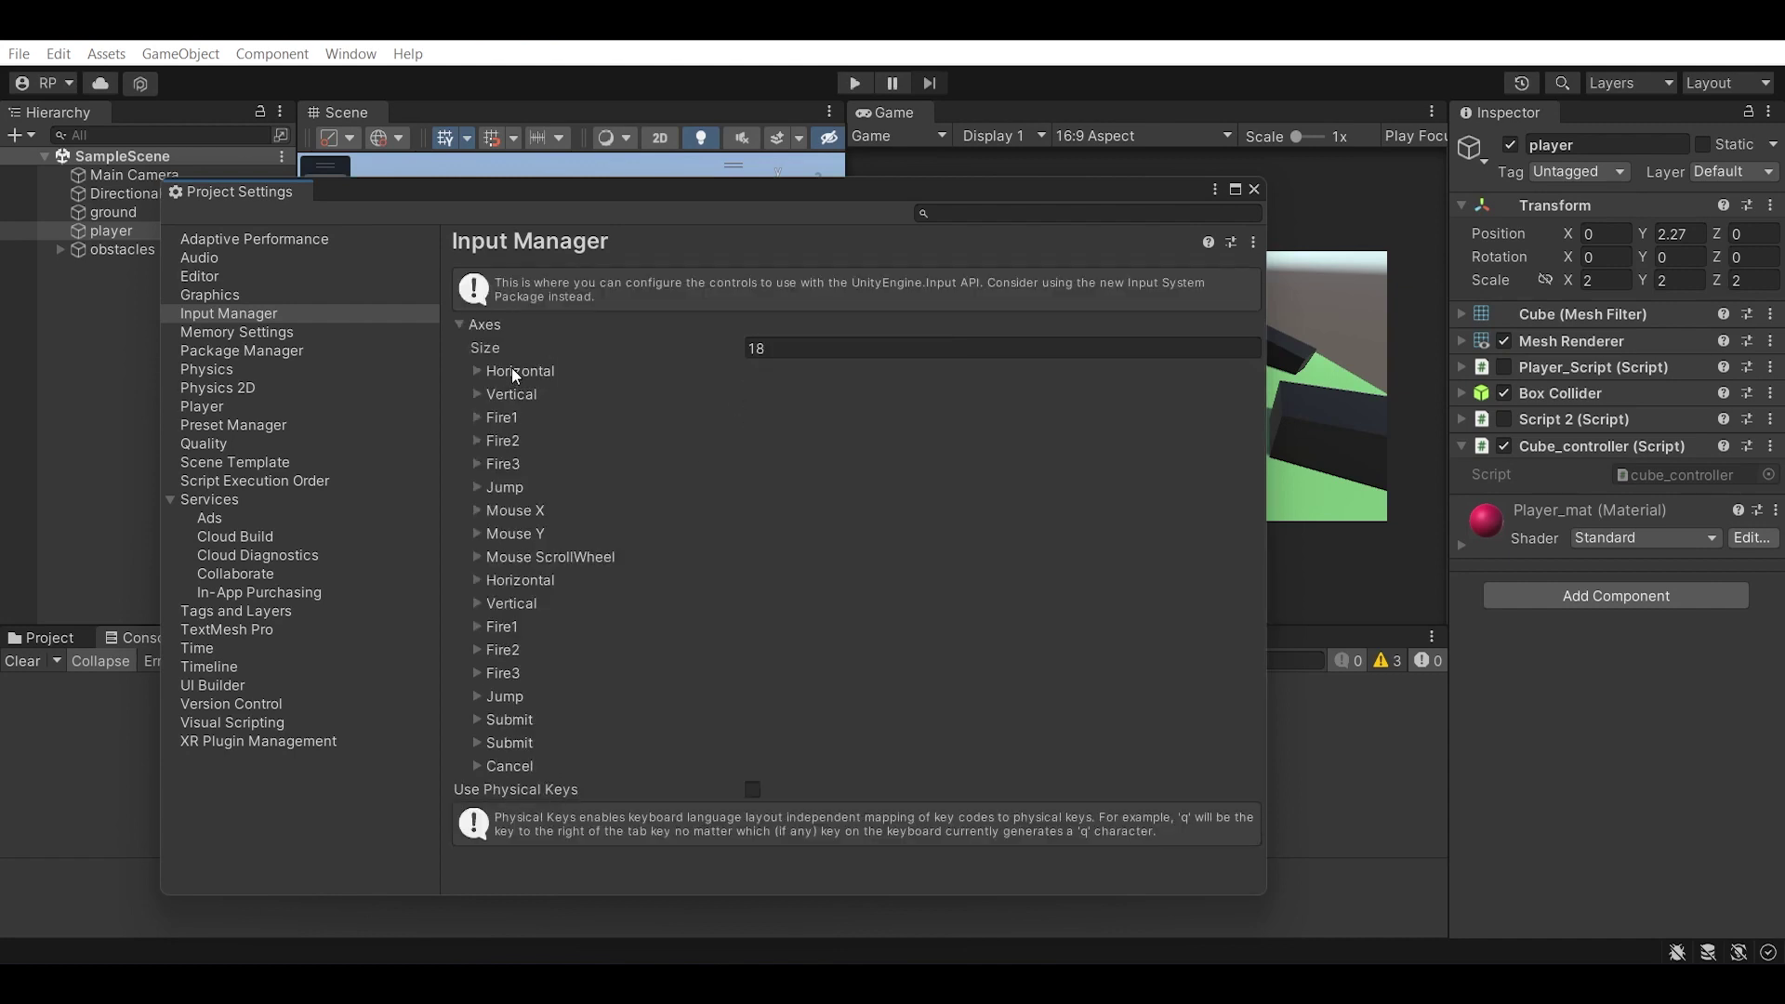
click(513, 370)
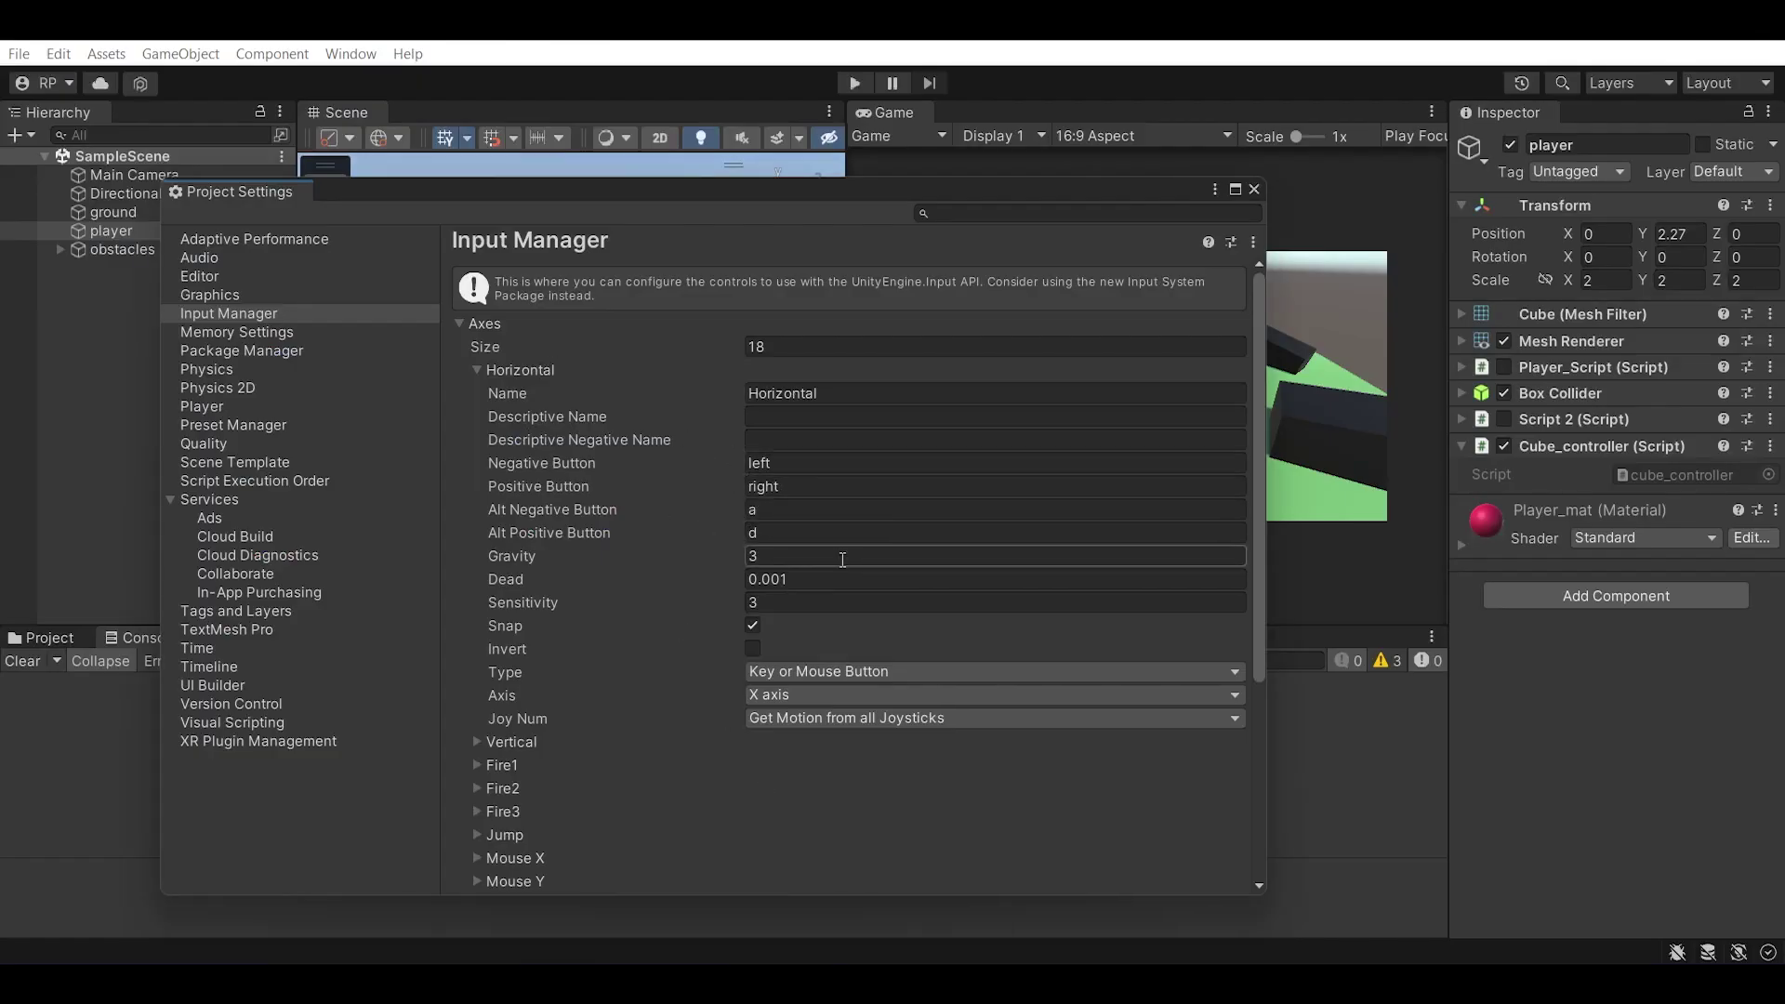
click(478, 370)
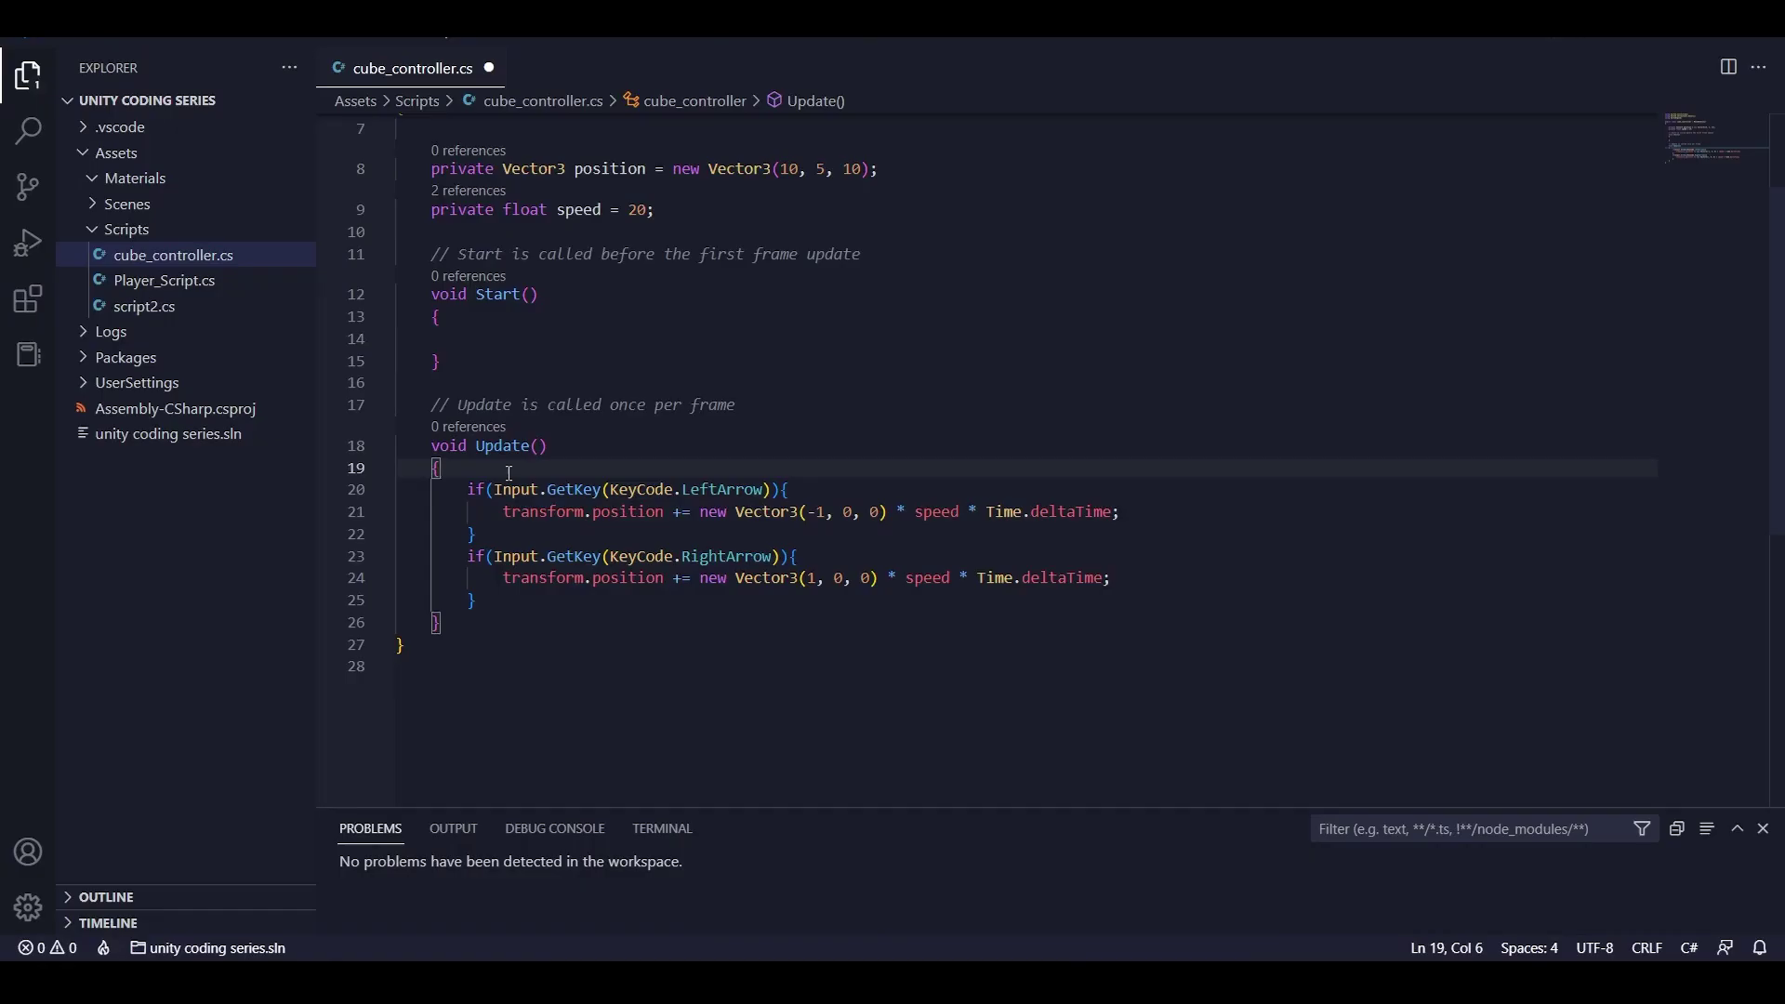
Declare float xInput = Input.GetAxisRaw("Horizontal"); in Update() and save.
key(Return)
key(Return)
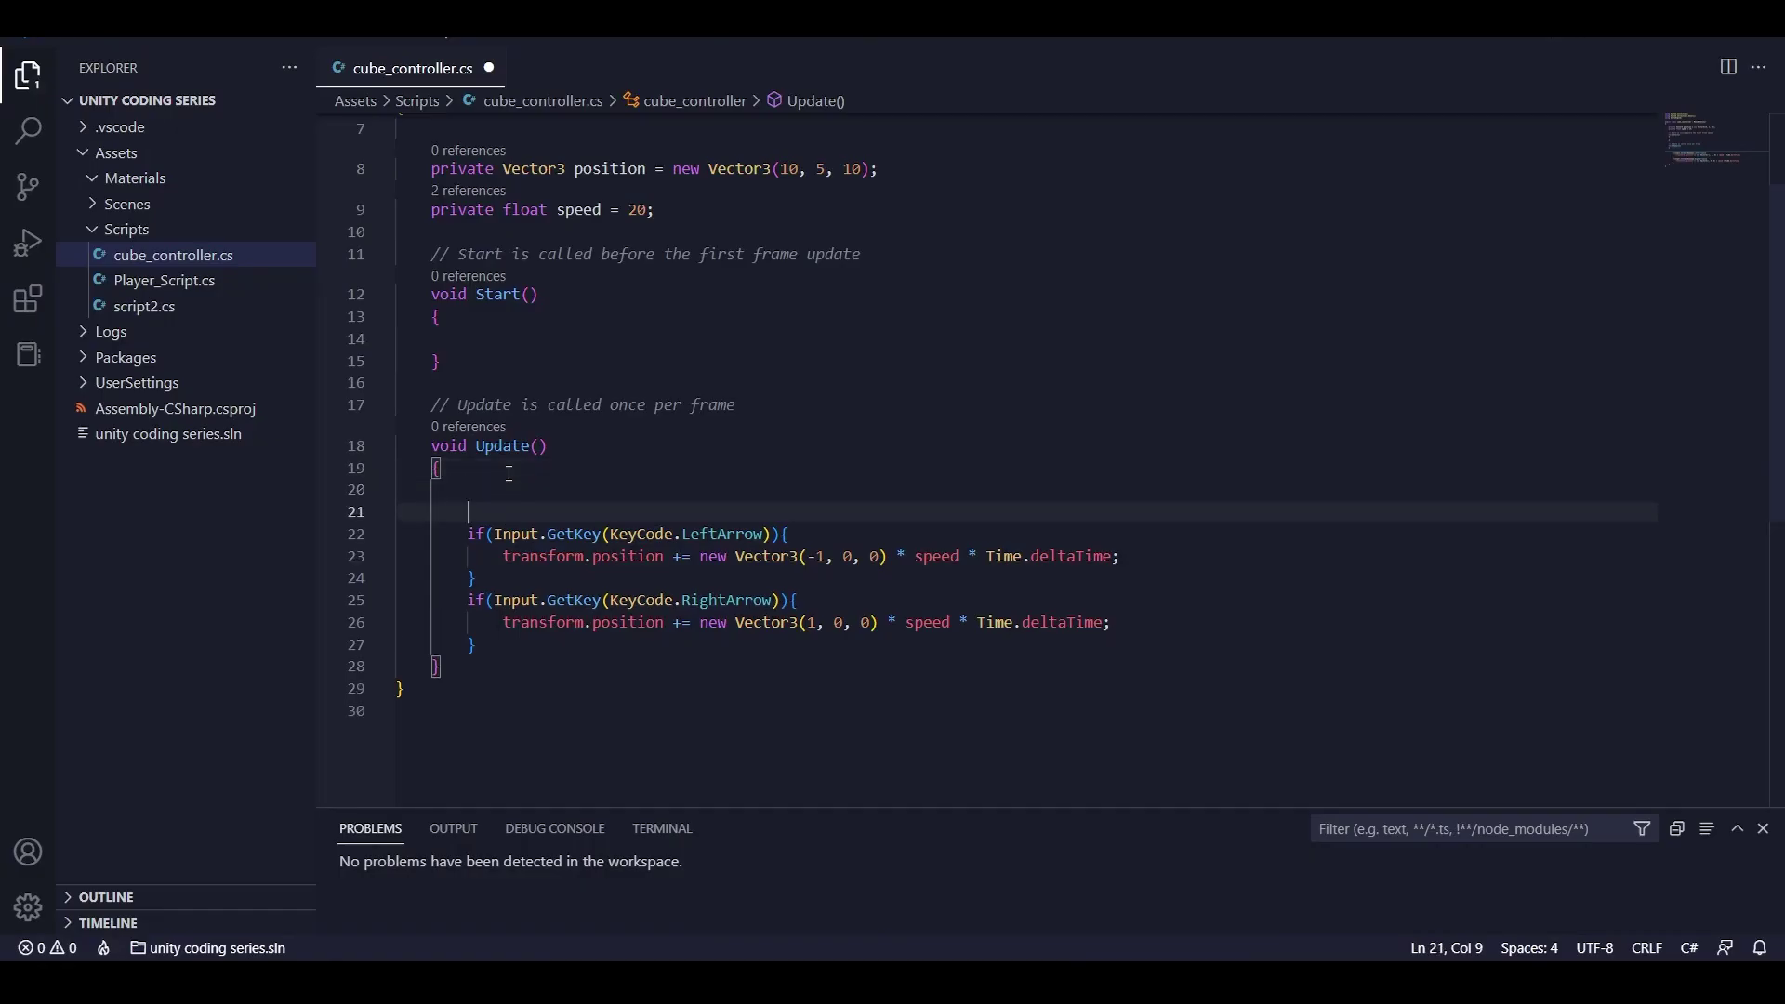
key(BackSpace)
key(Return)
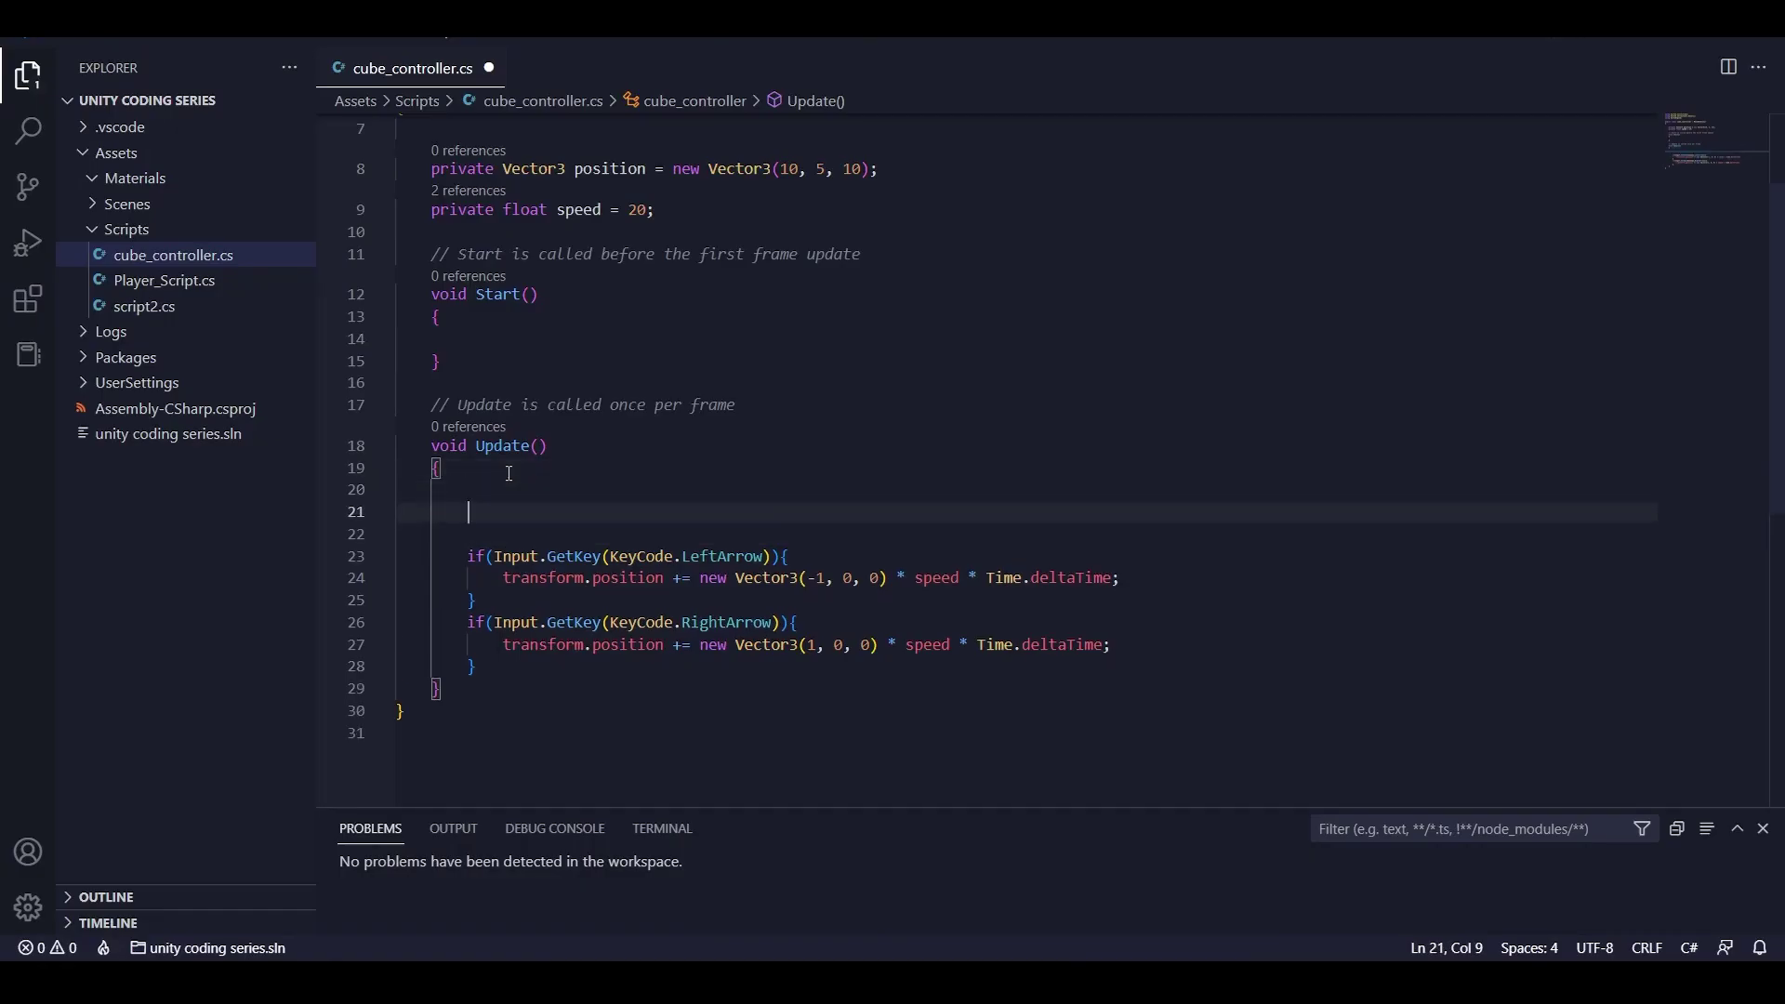
text(float xINp)
key(BackSpace)
key(BackSpace)
text(nput = In)
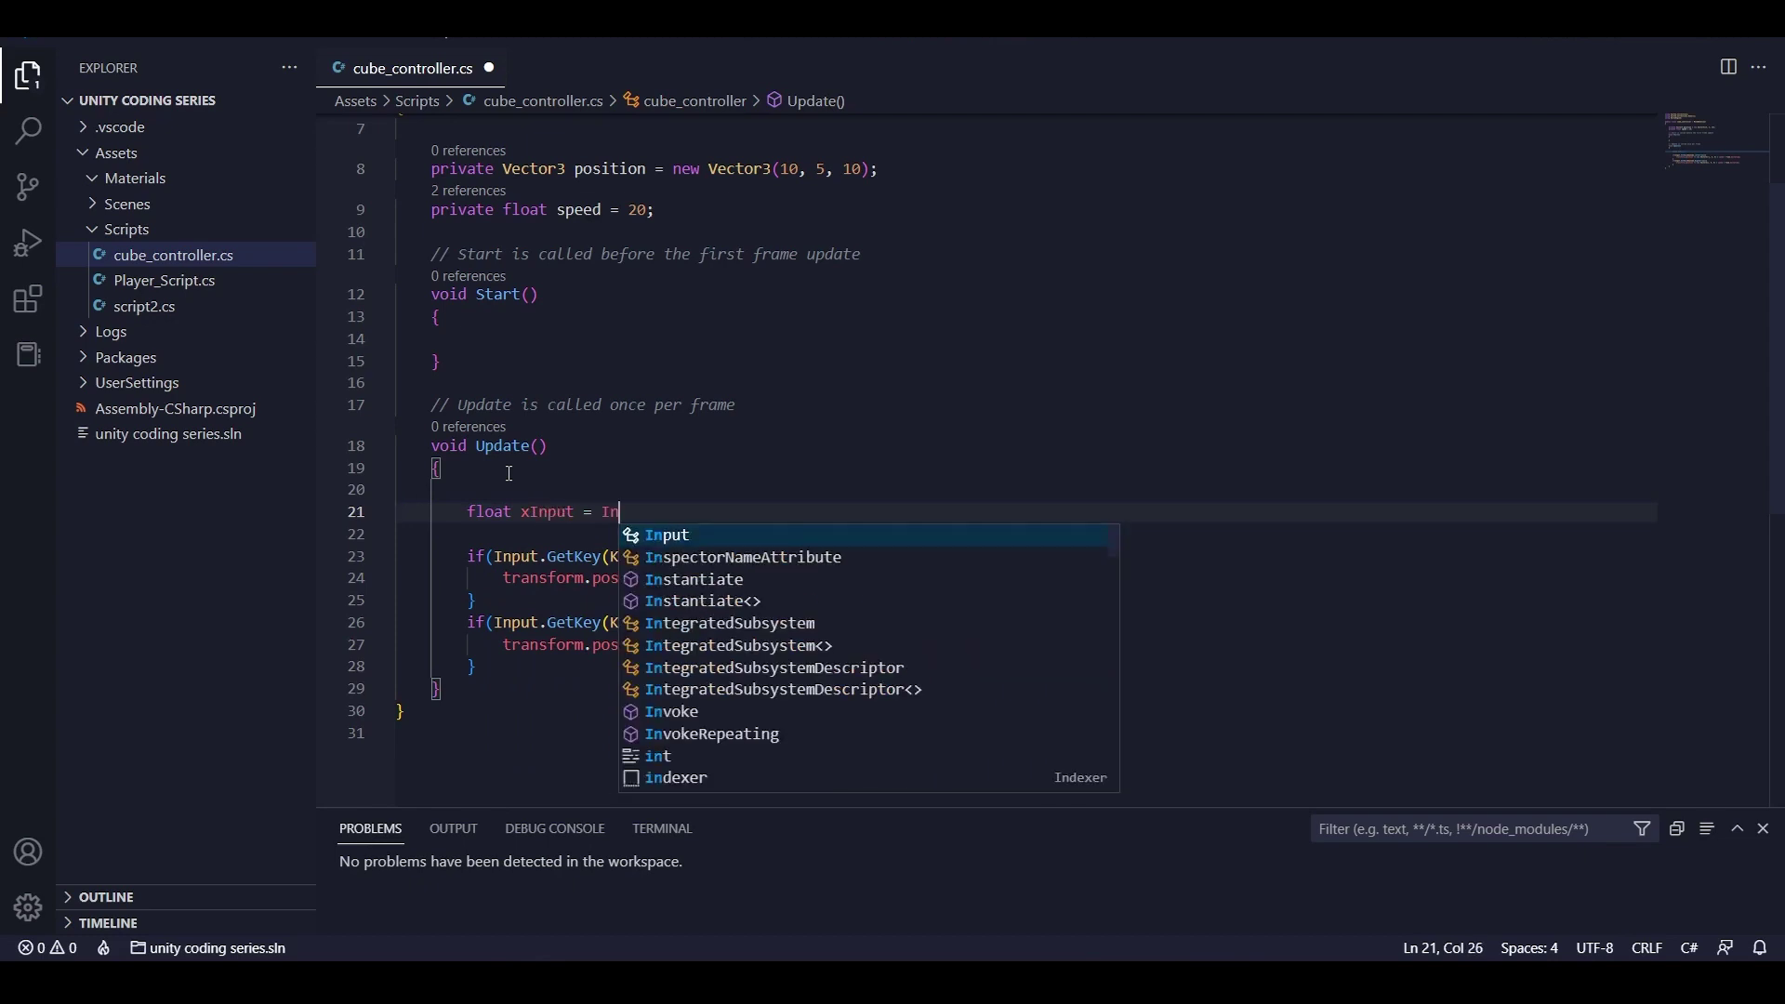
text(put.getax)
key(Down)
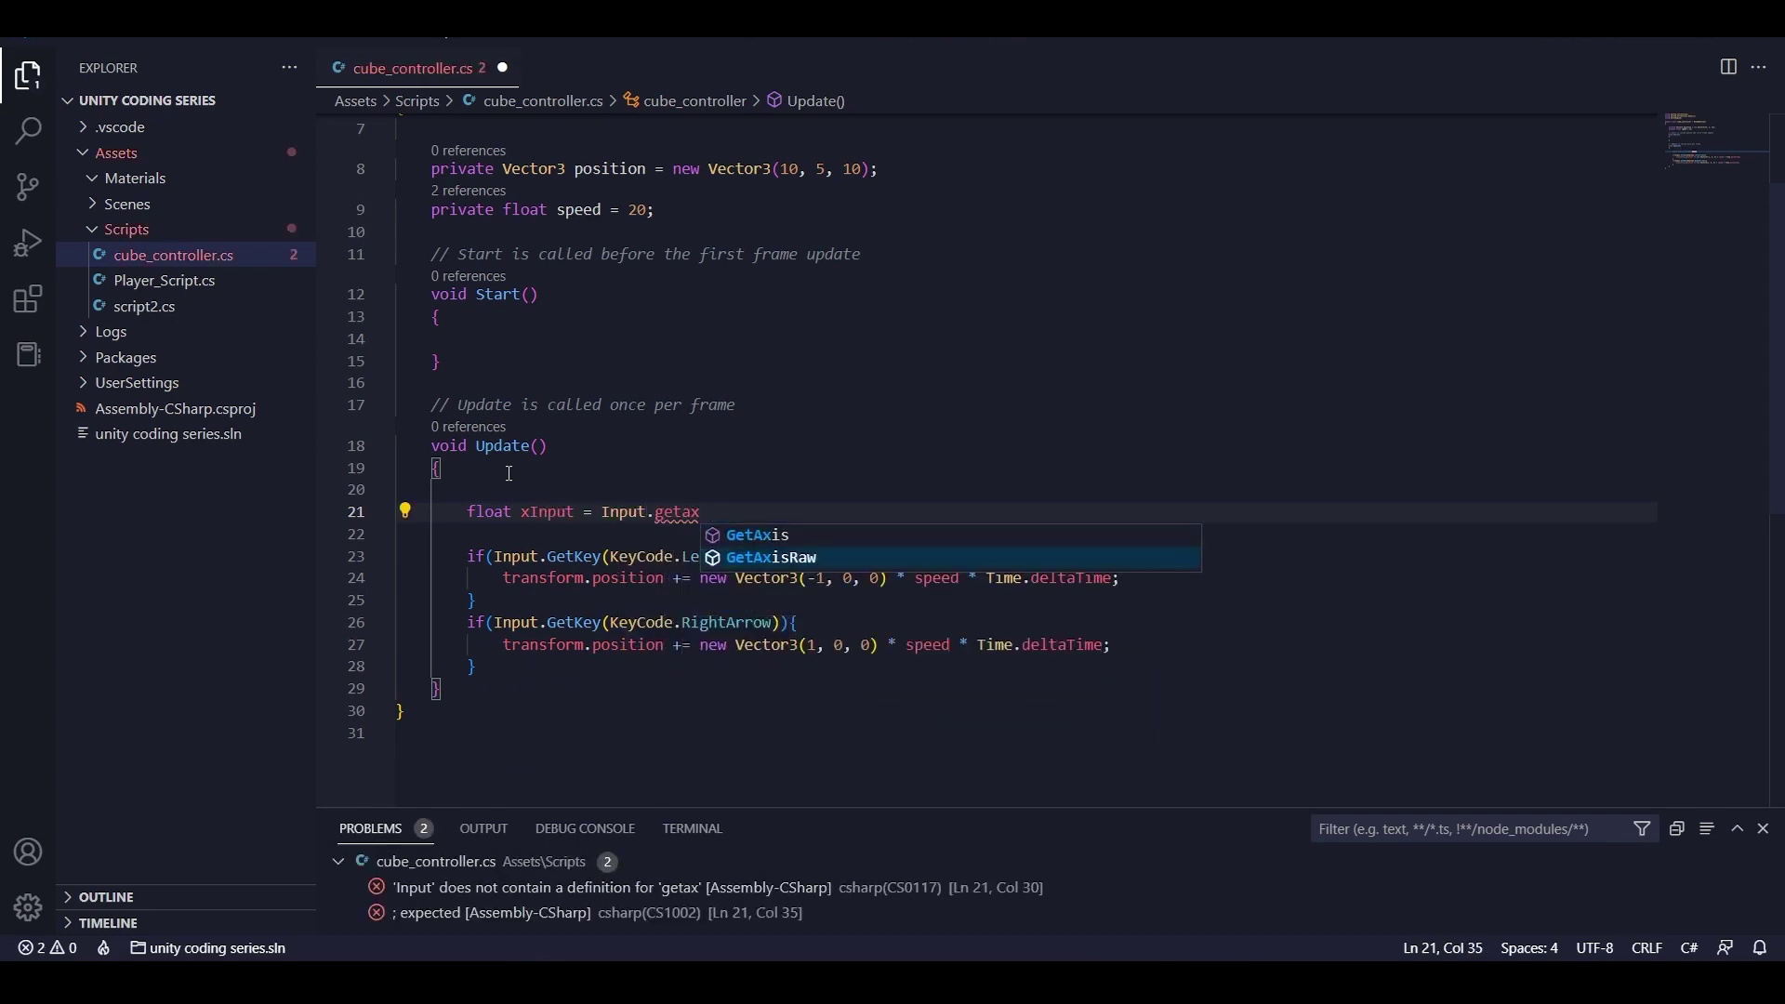
key(Tab)
text((")
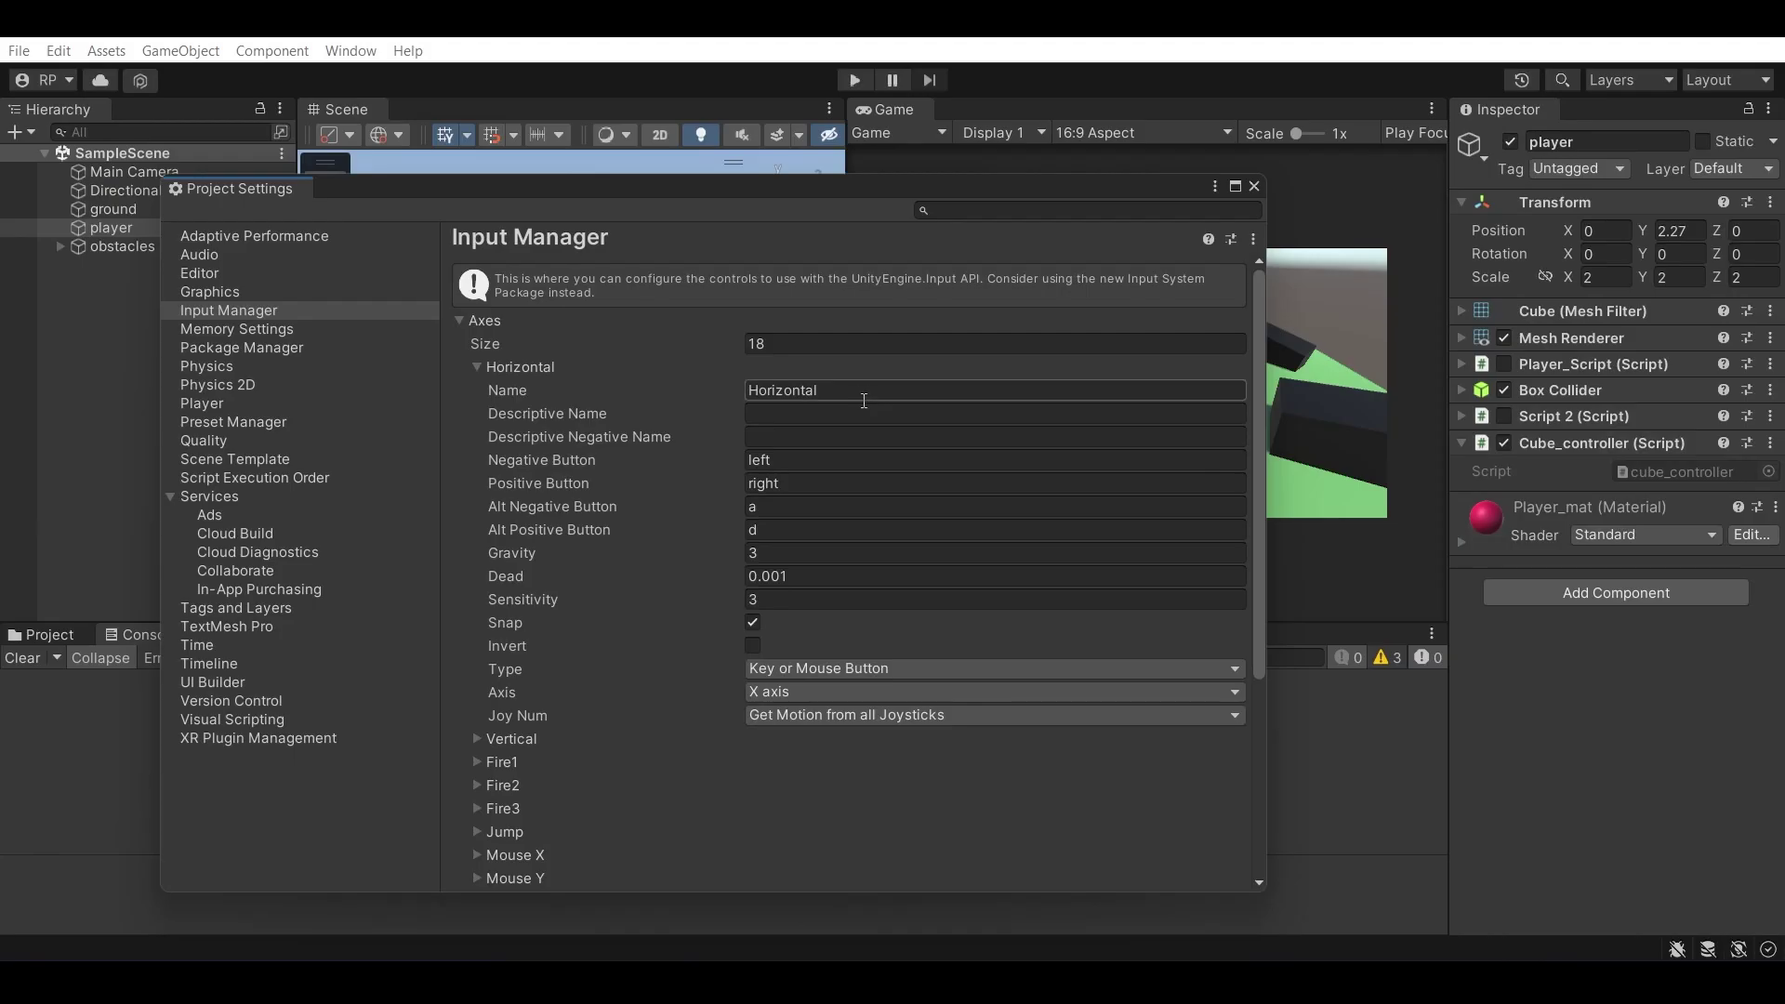
click(865, 391)
key(ctrl+c)
key(alt+Tab)
key(ctrl+v)
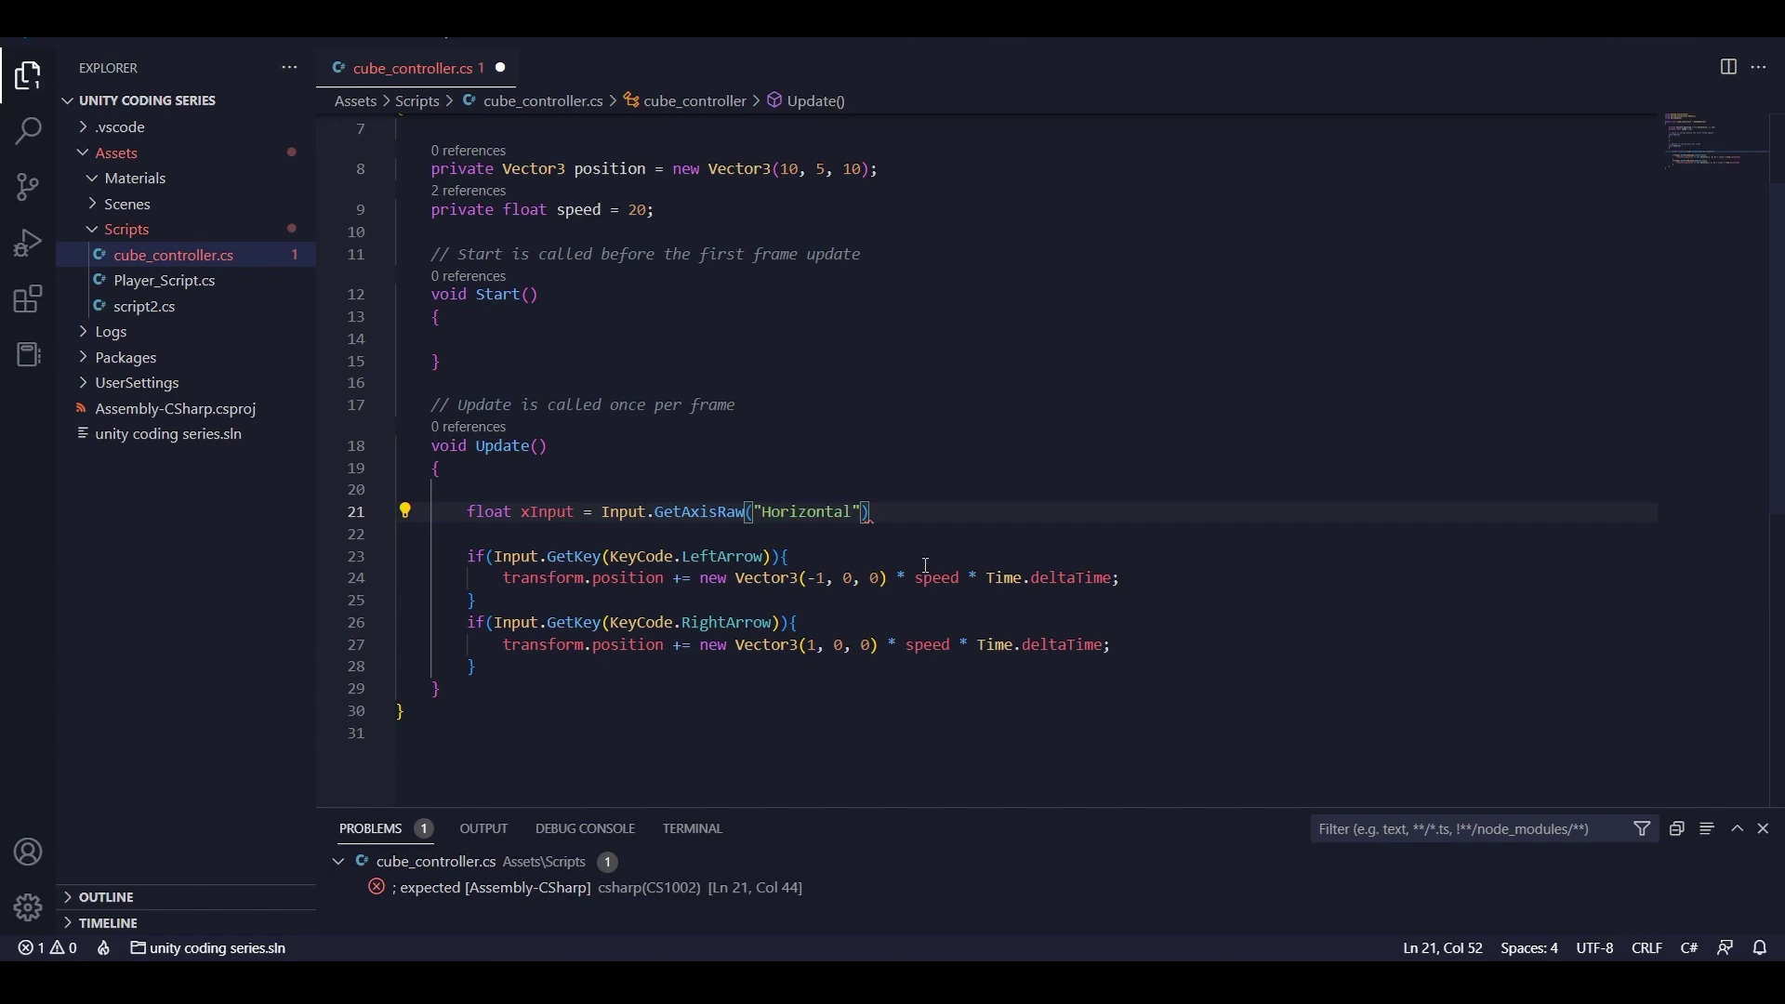
text(;)
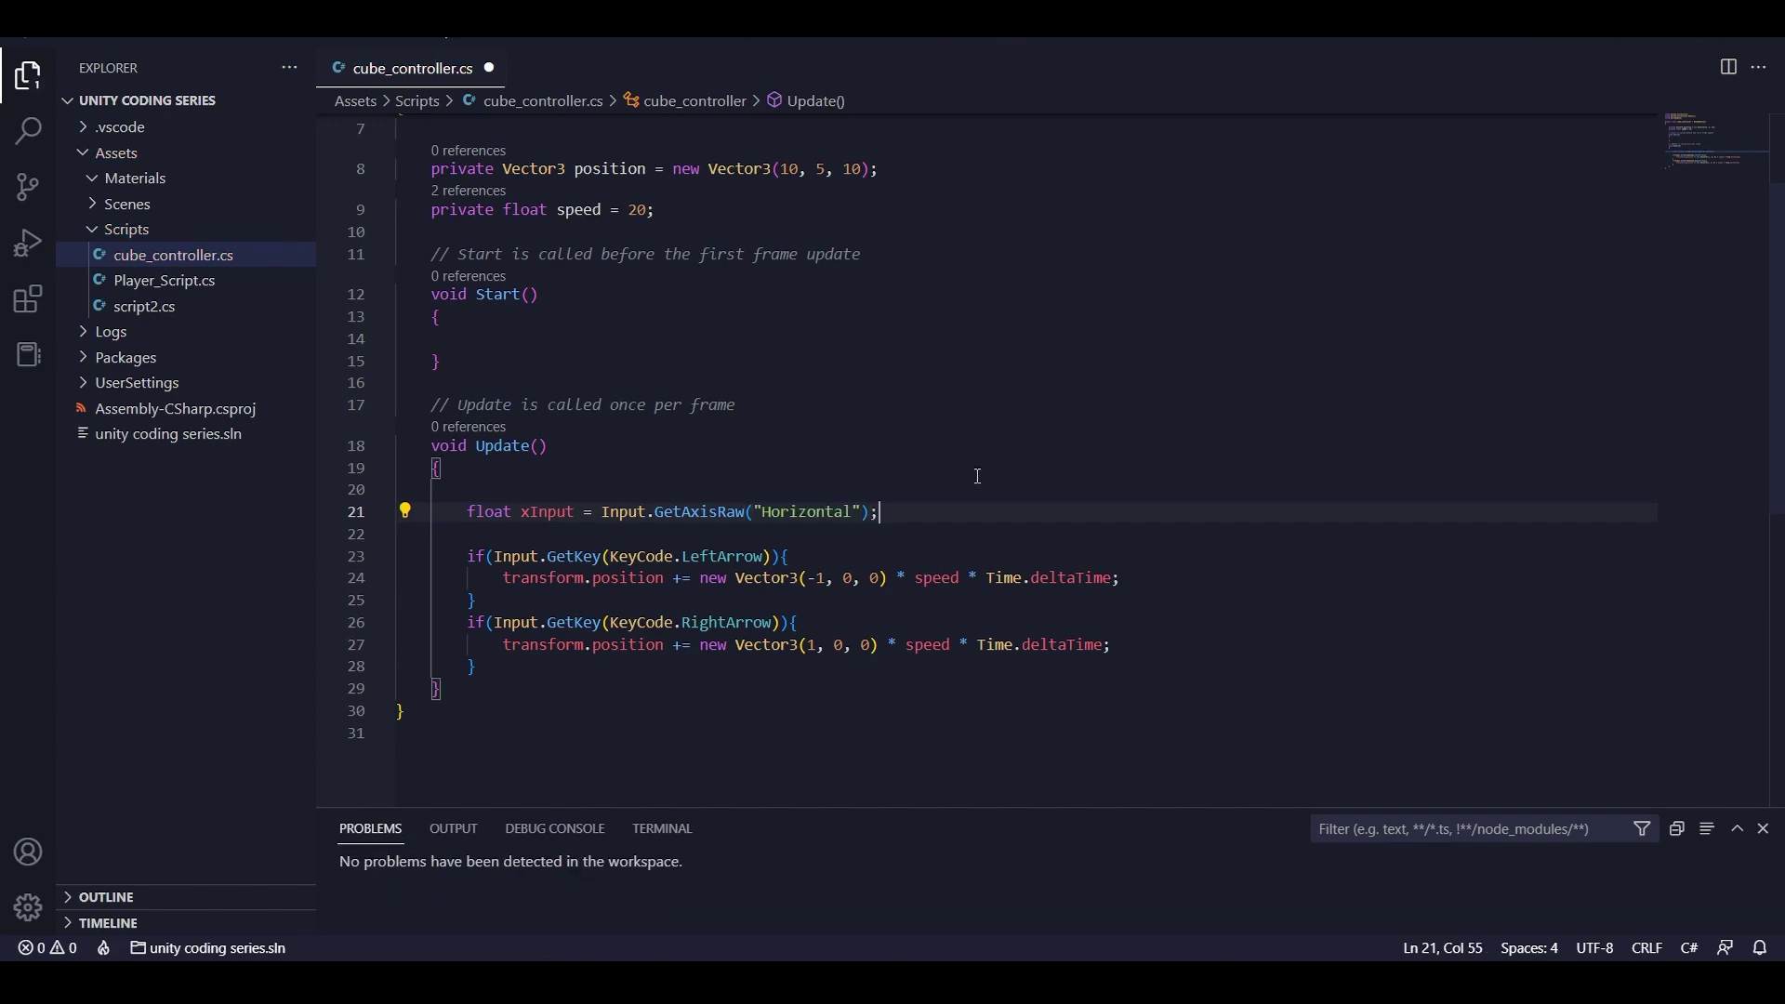
key(ctrl+s)
Start the line 'transform.position += new Vector3(xInput, 0, 0) * speed * Time.'.
key(Return)
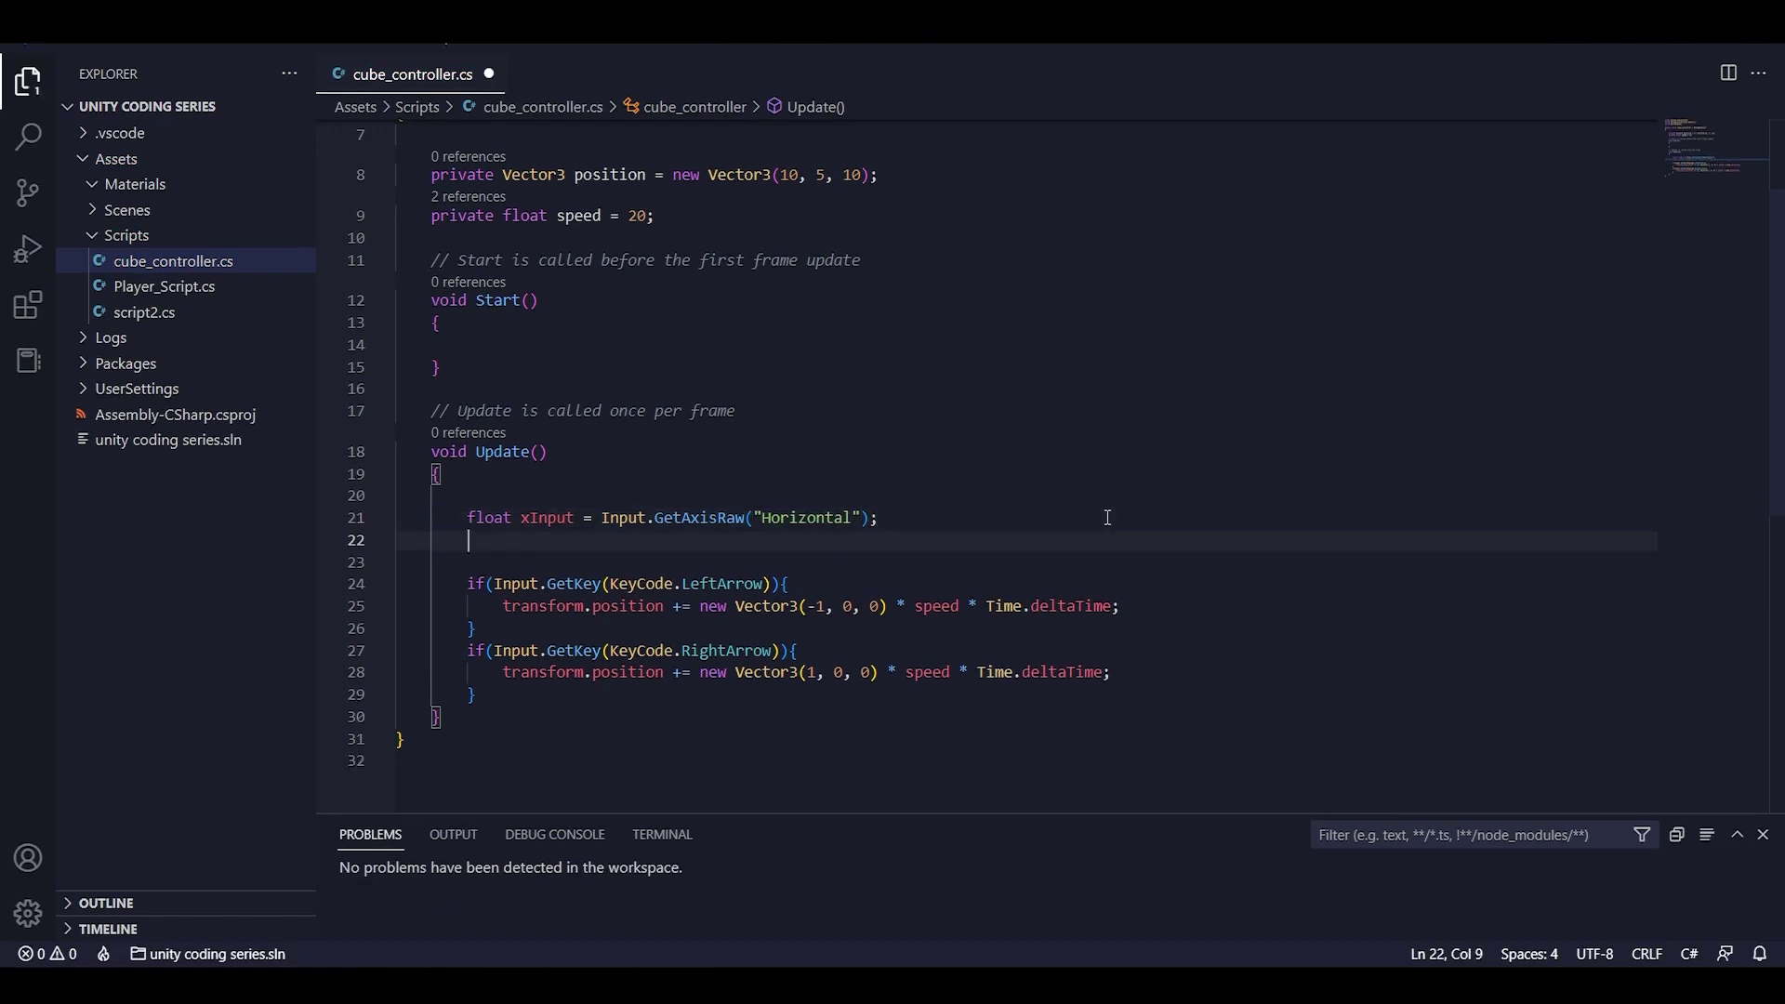
key(Return)
text(t)
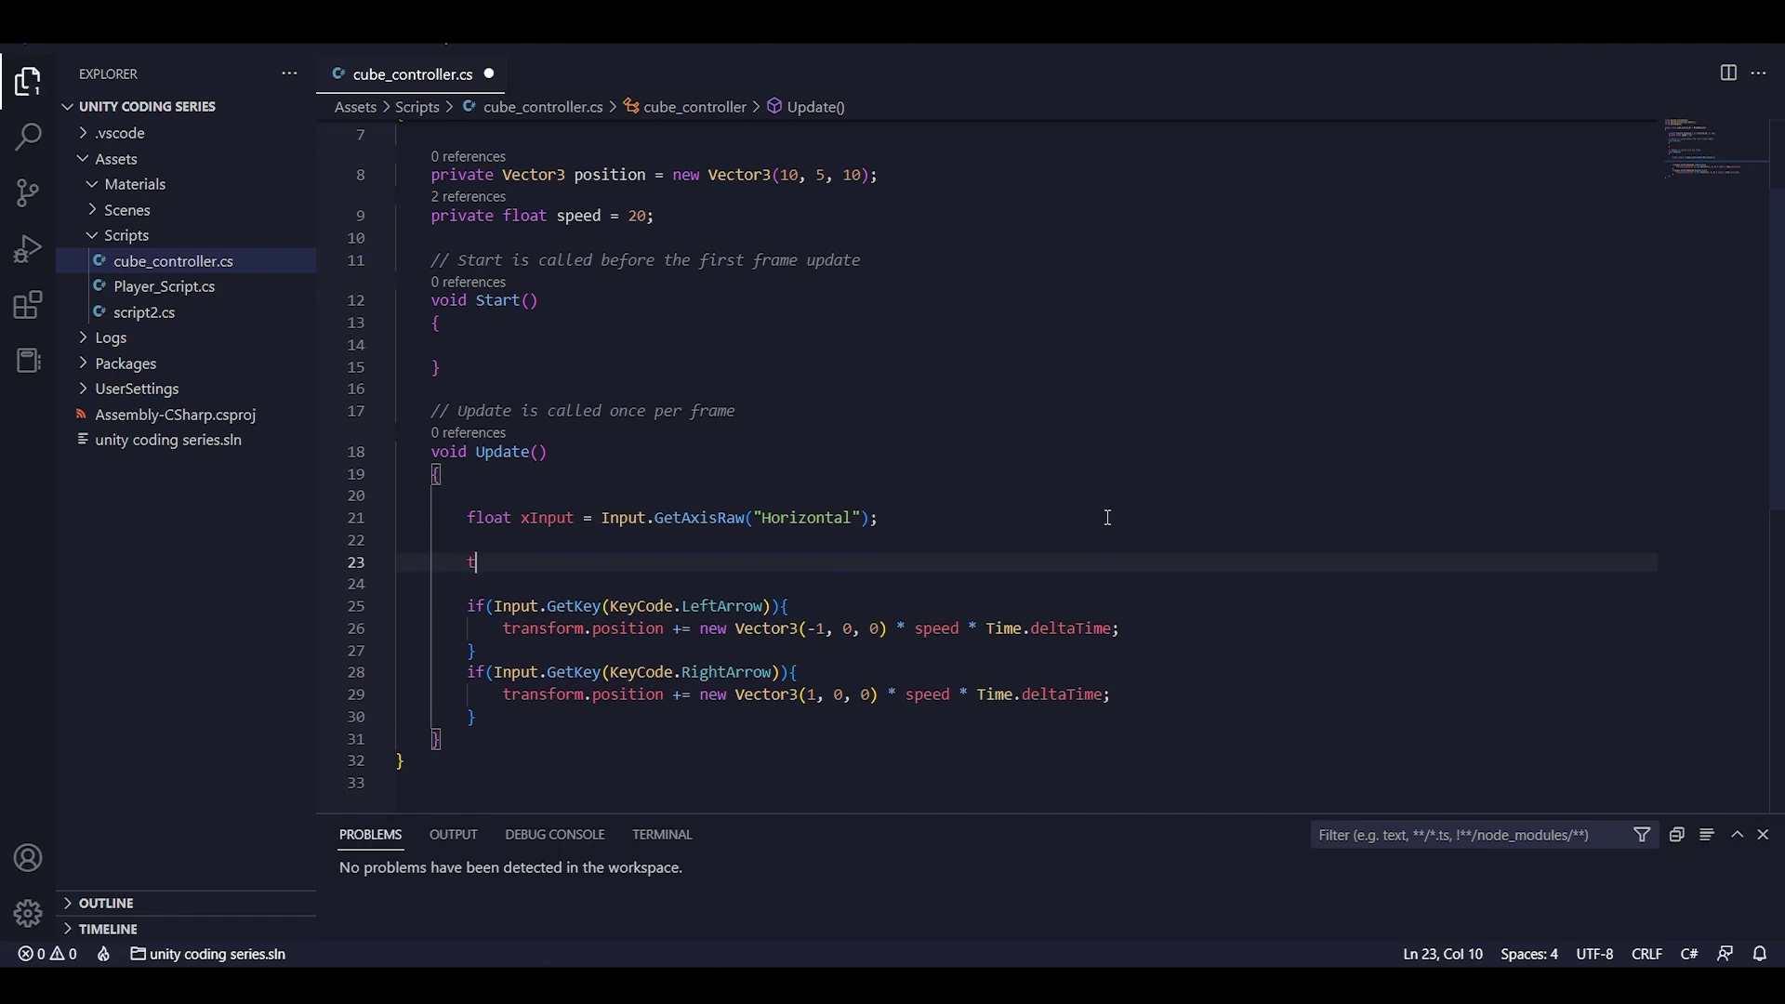
text(ransform.position += n)
text(ew)
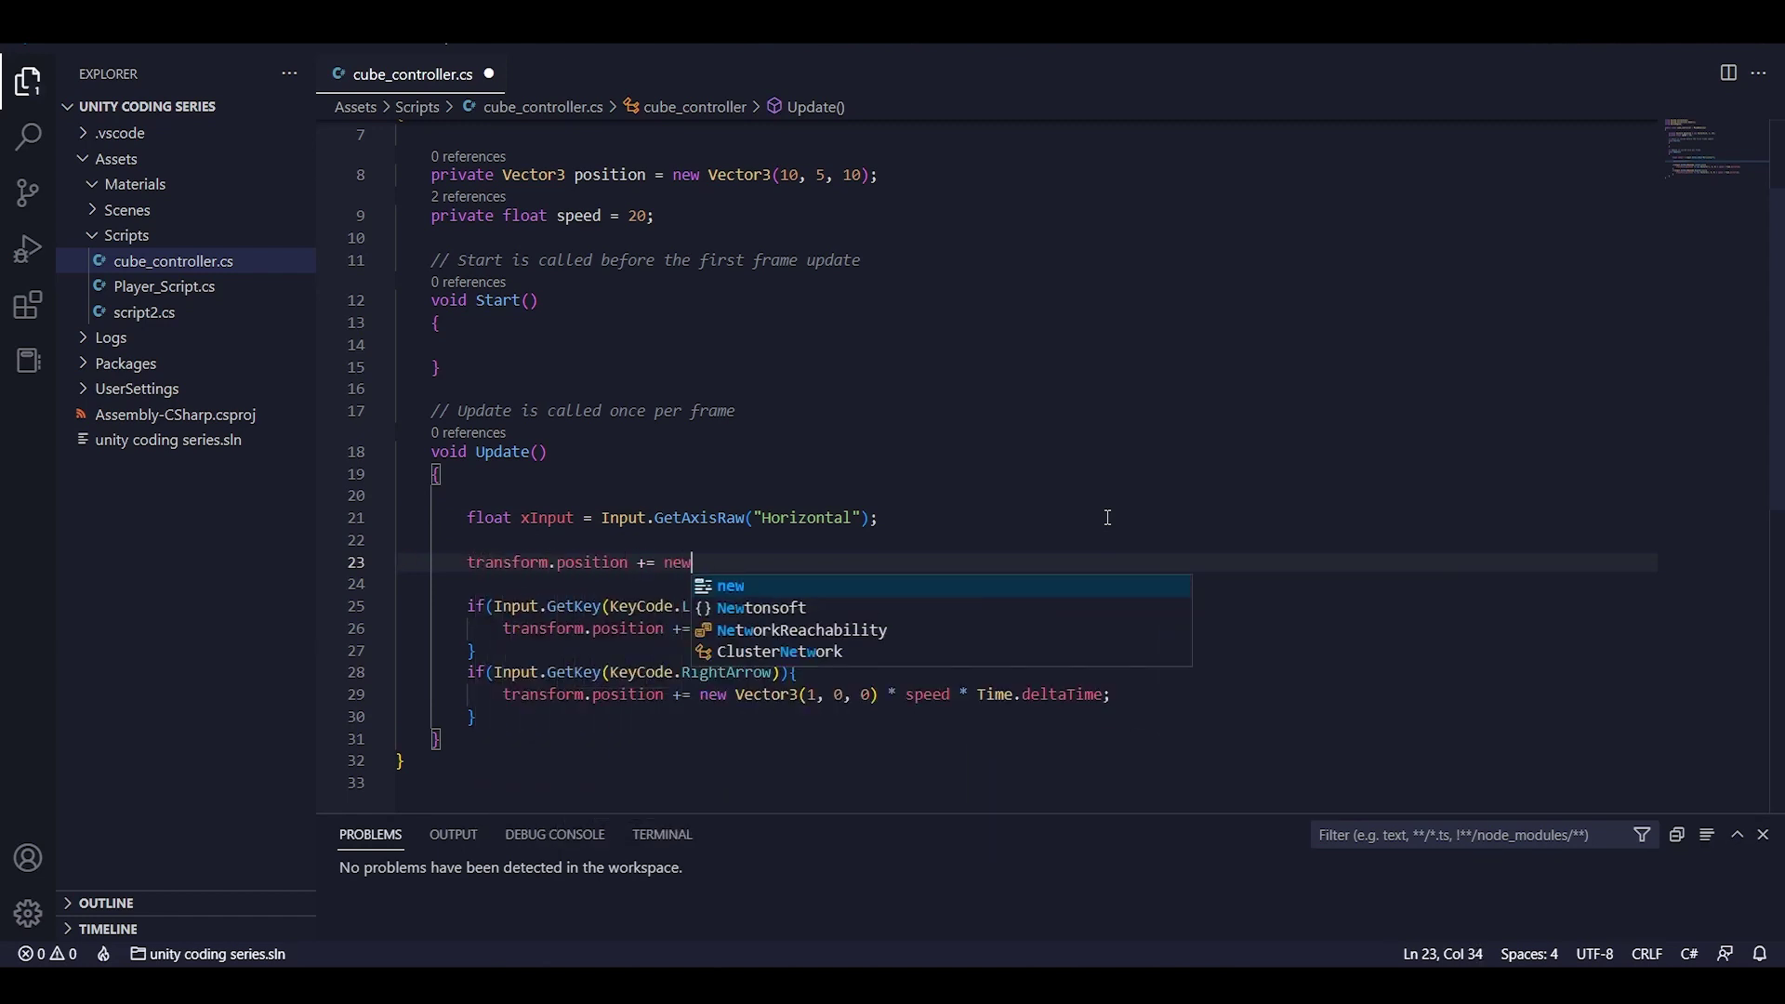
text( Vector3()
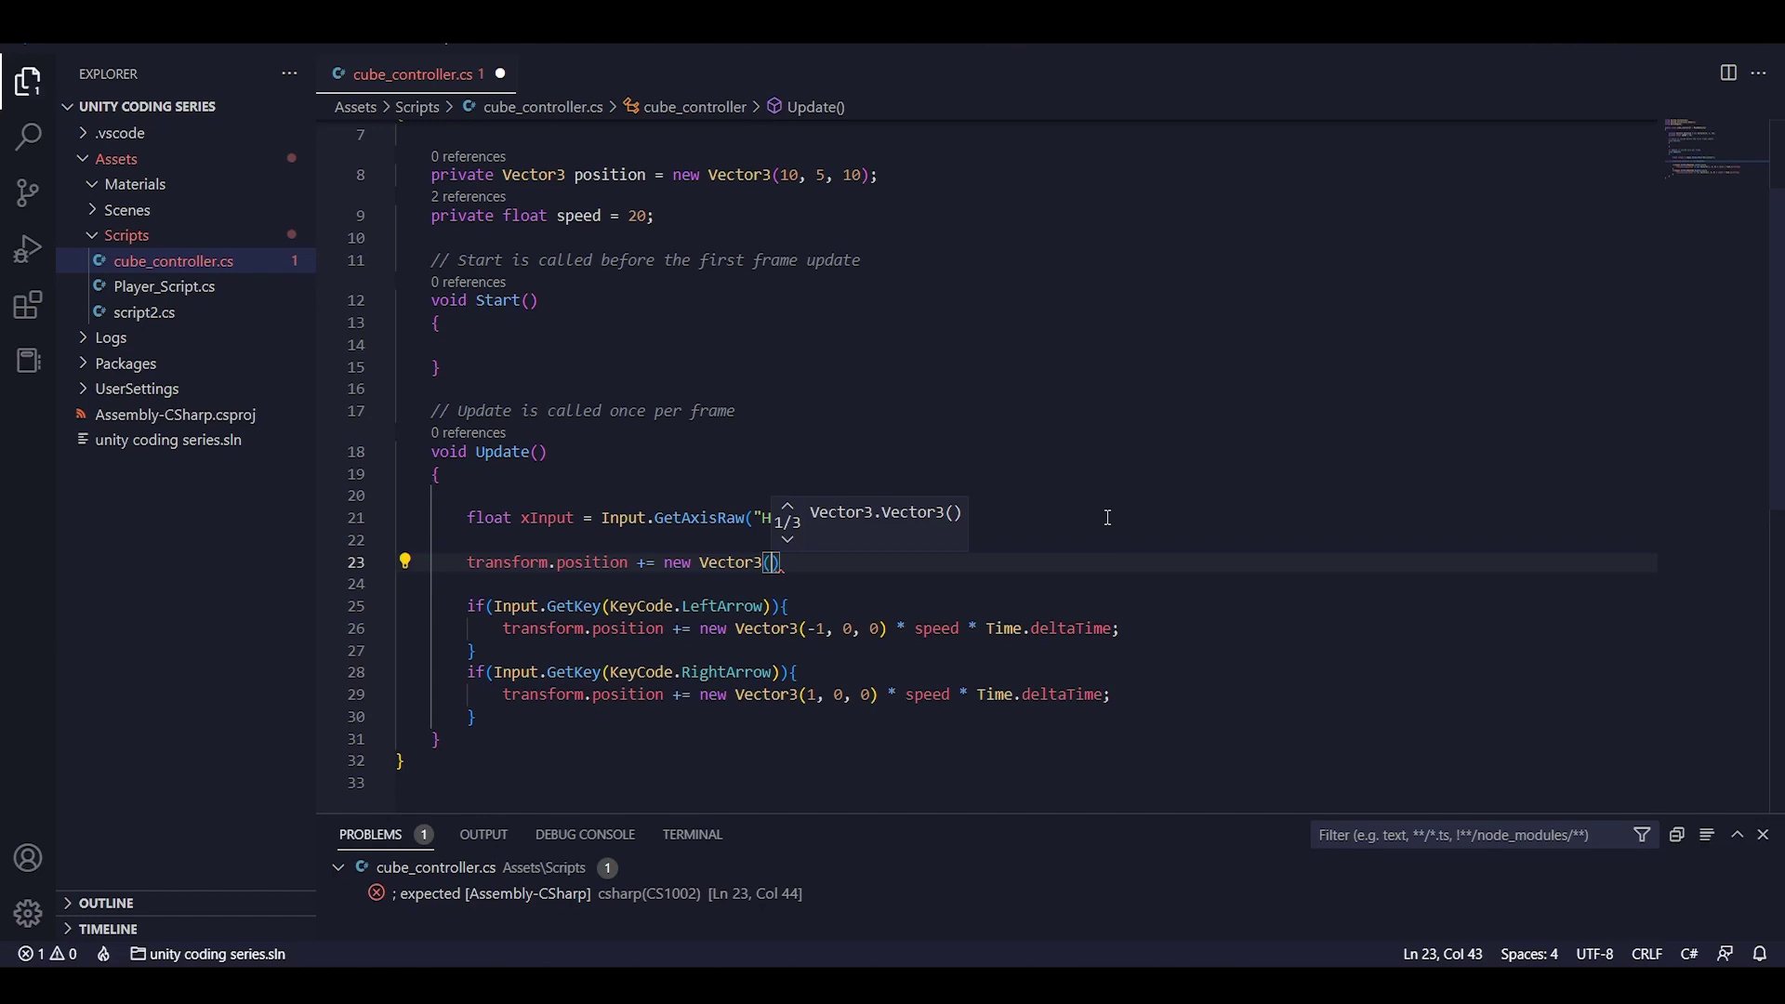
text(xin)
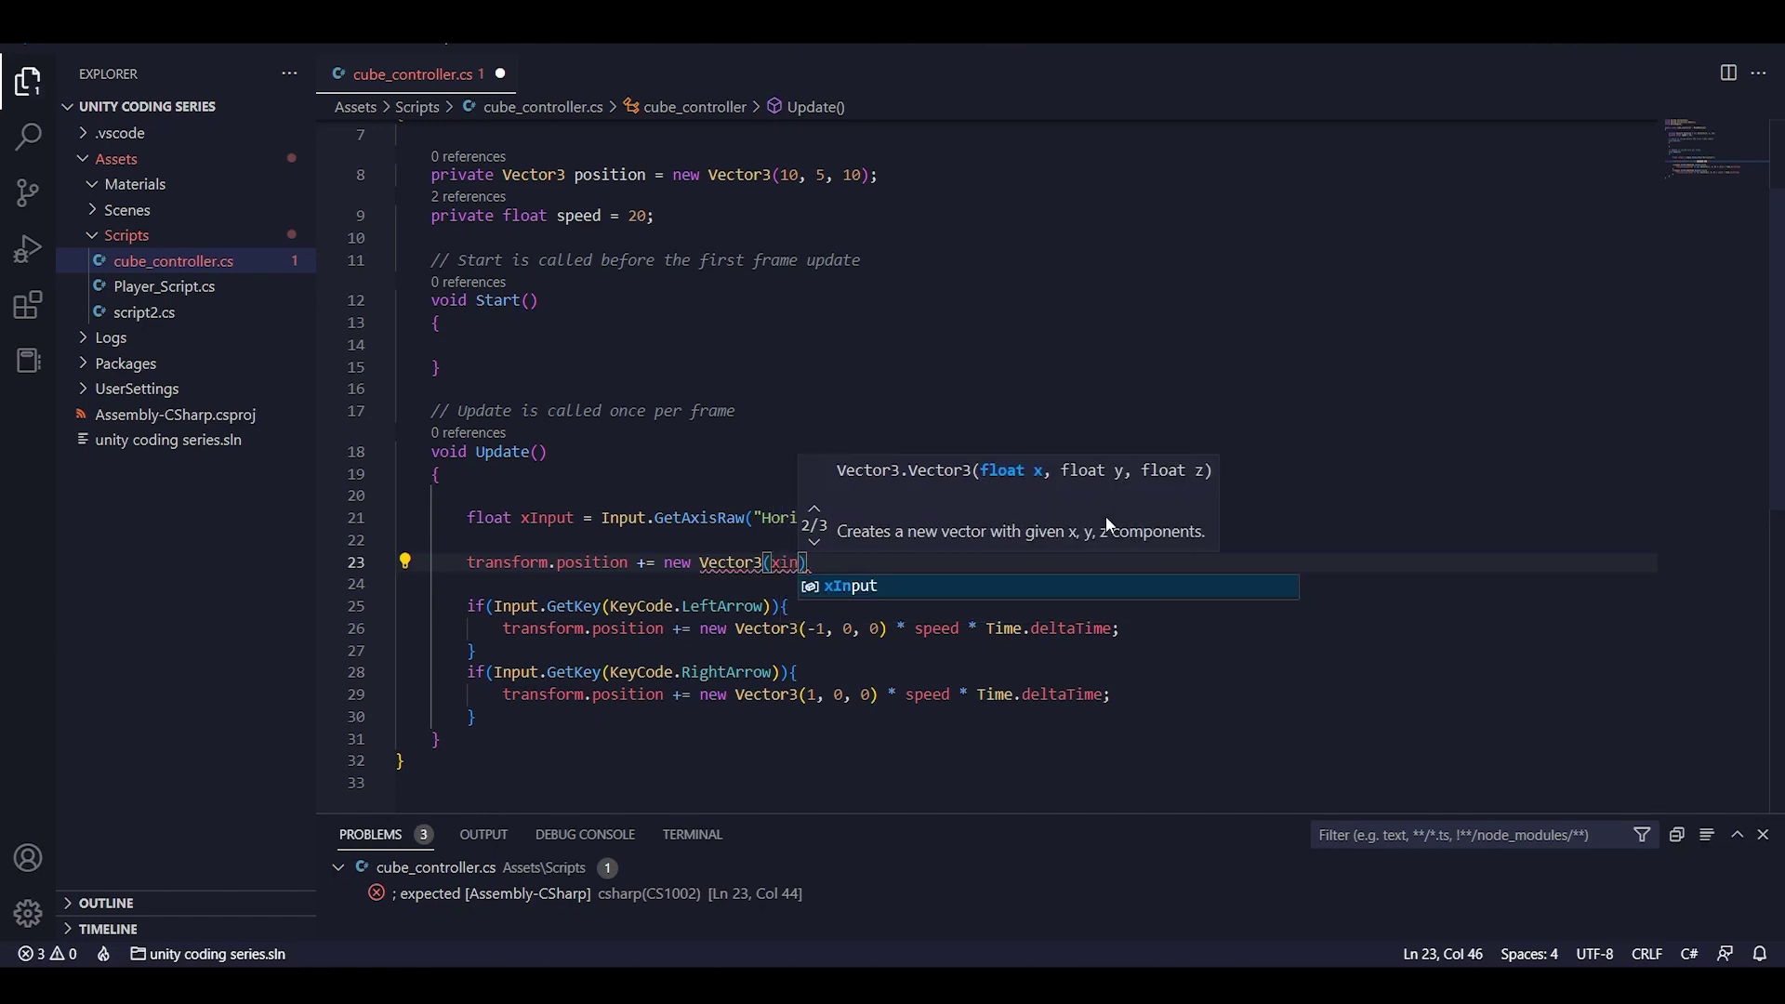
key(Tab)
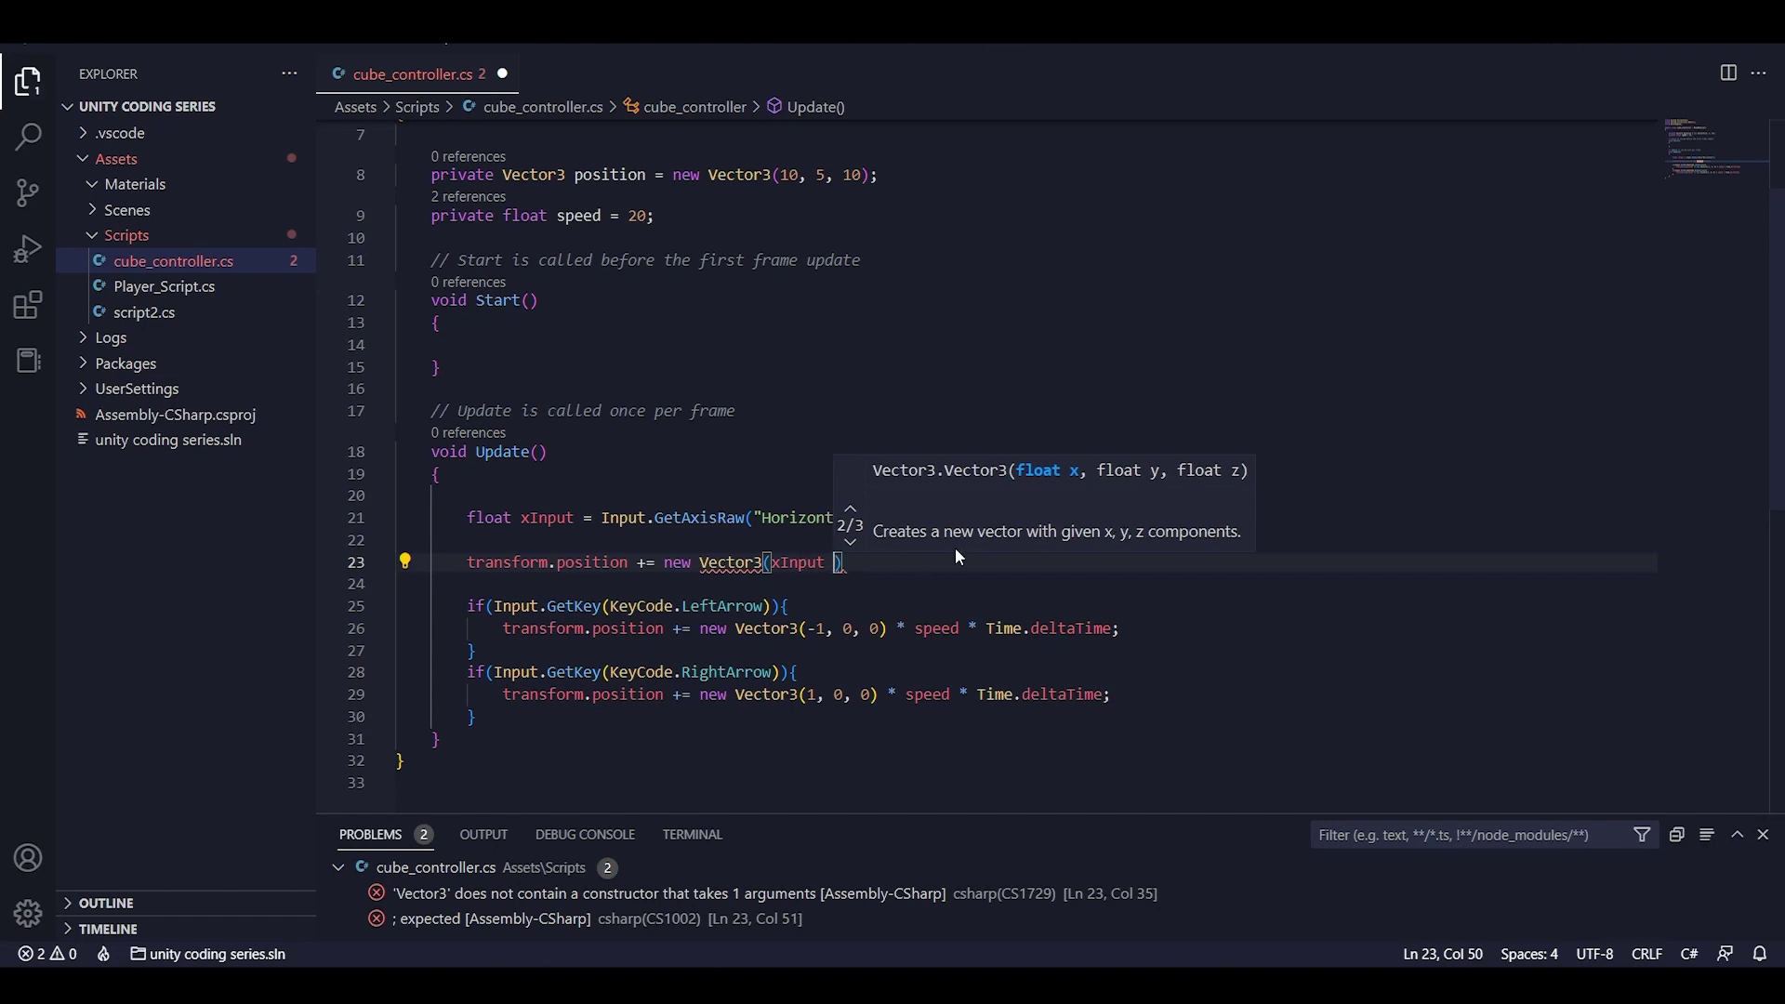
text(, )
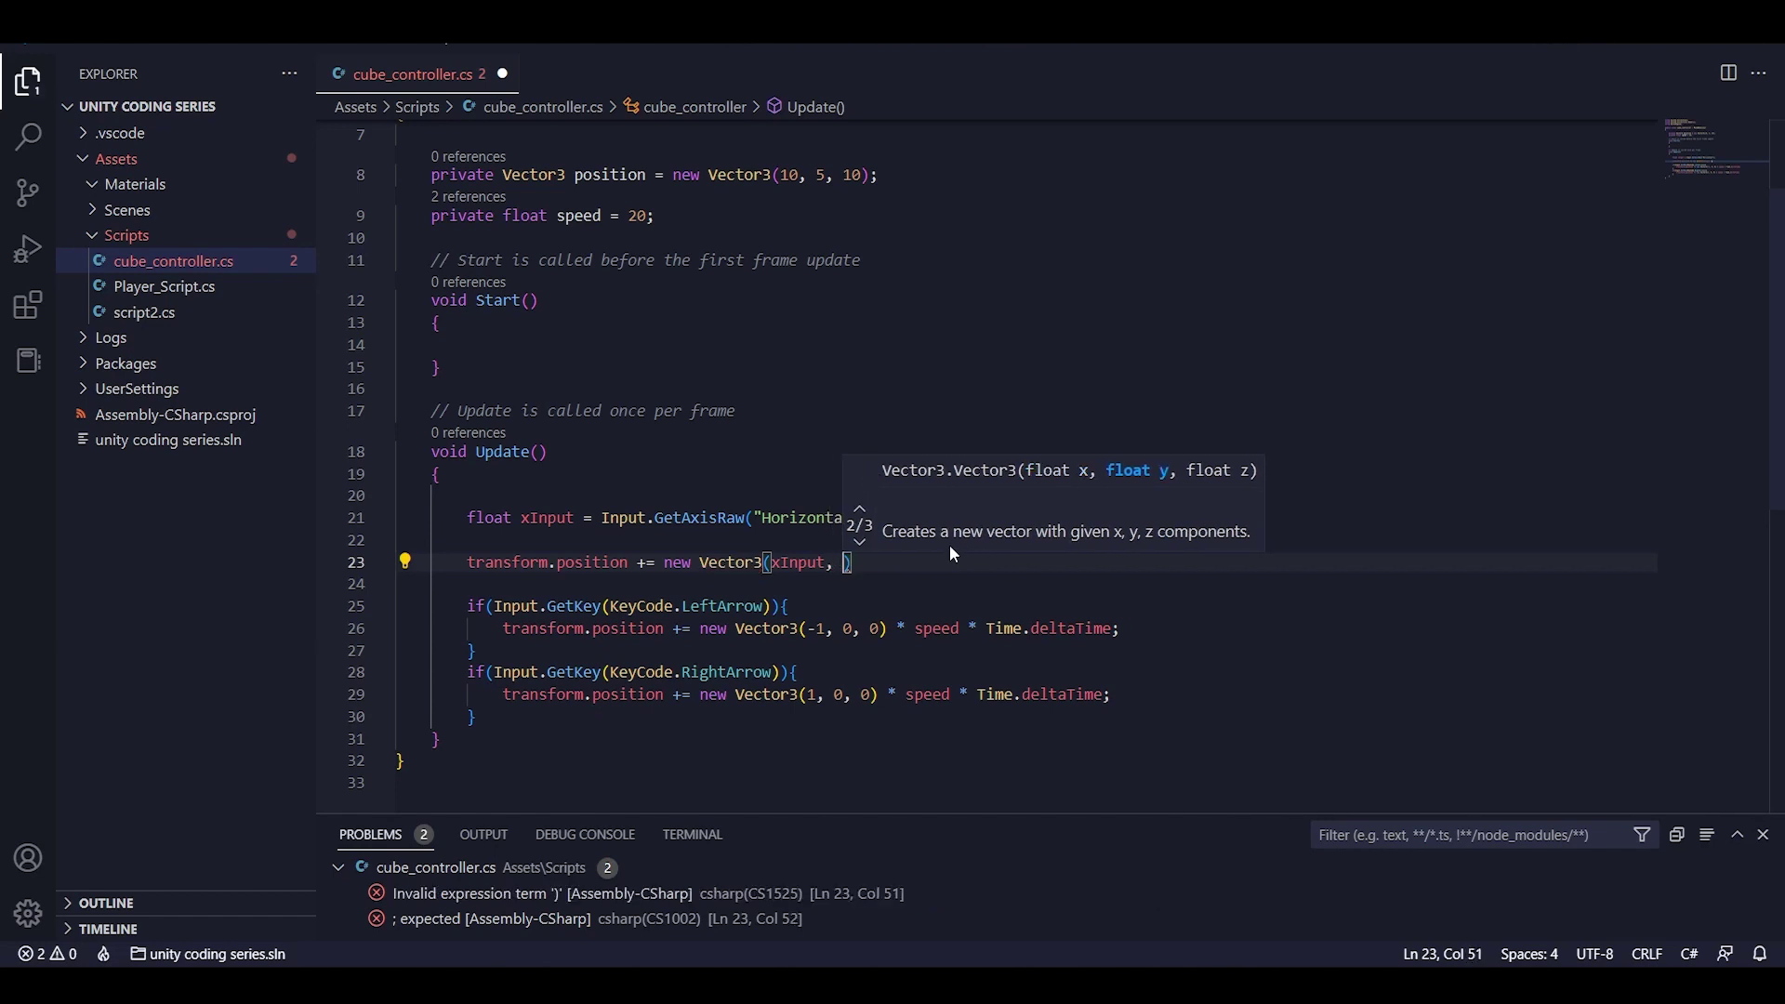
text(0, )
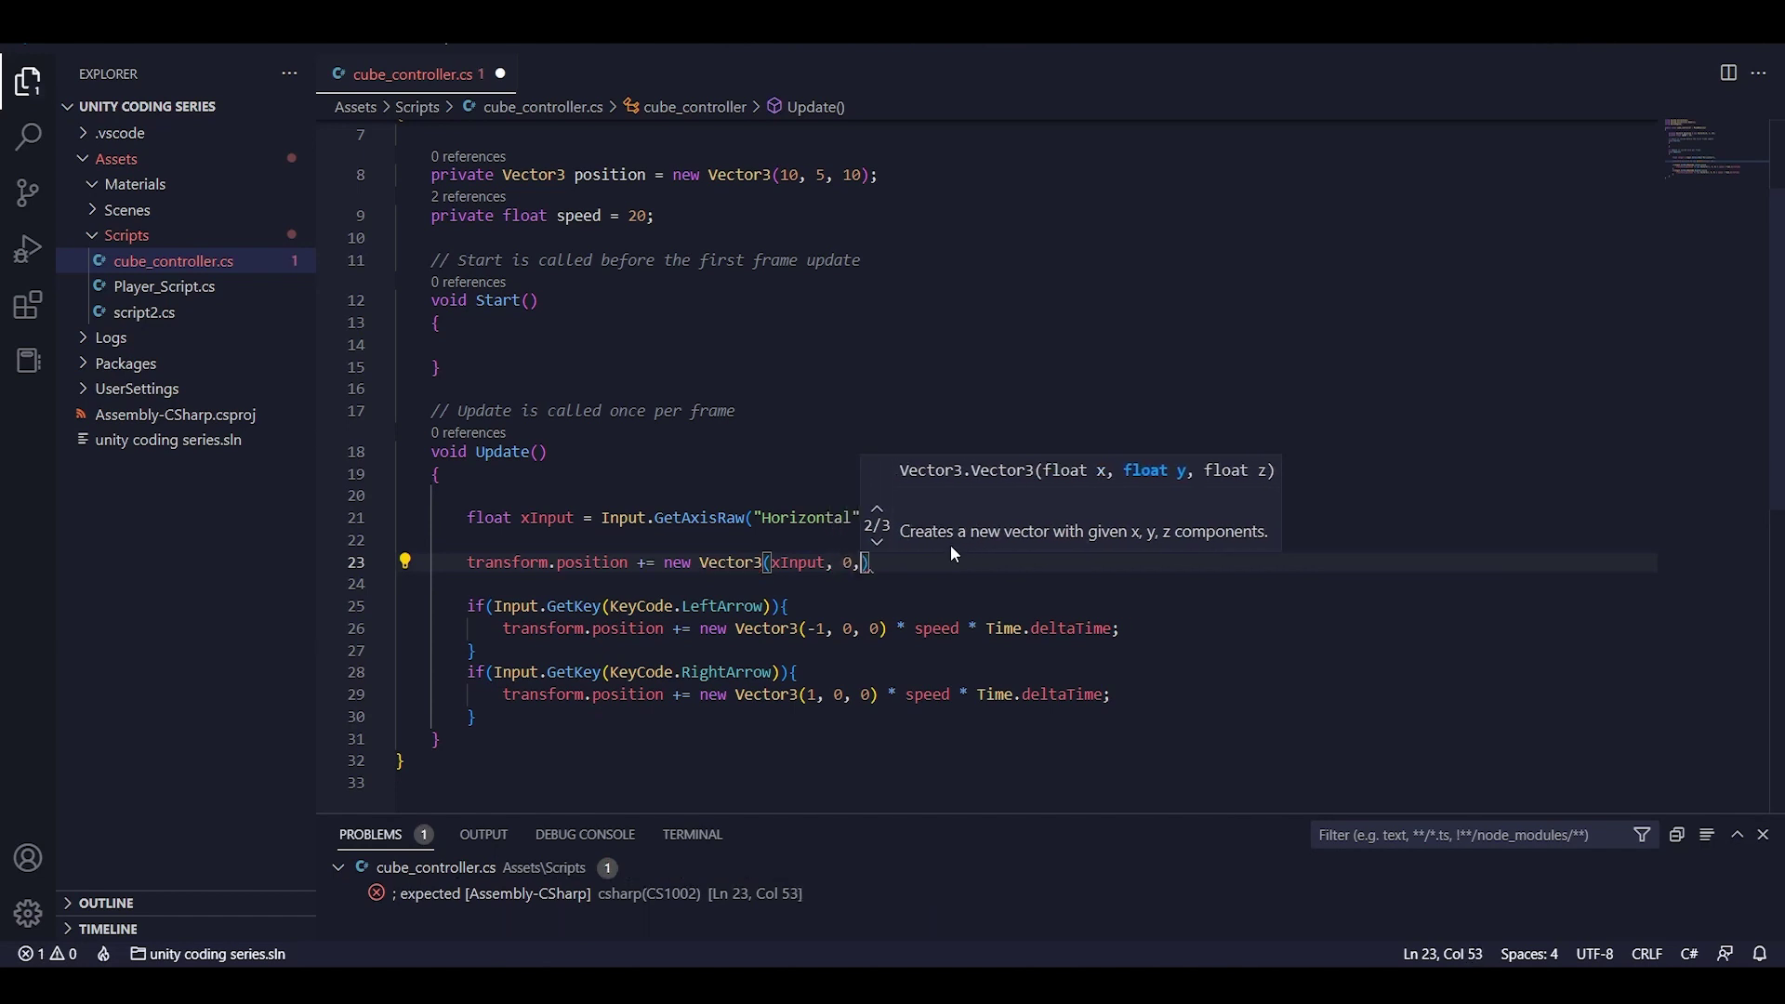
text(0 ) )
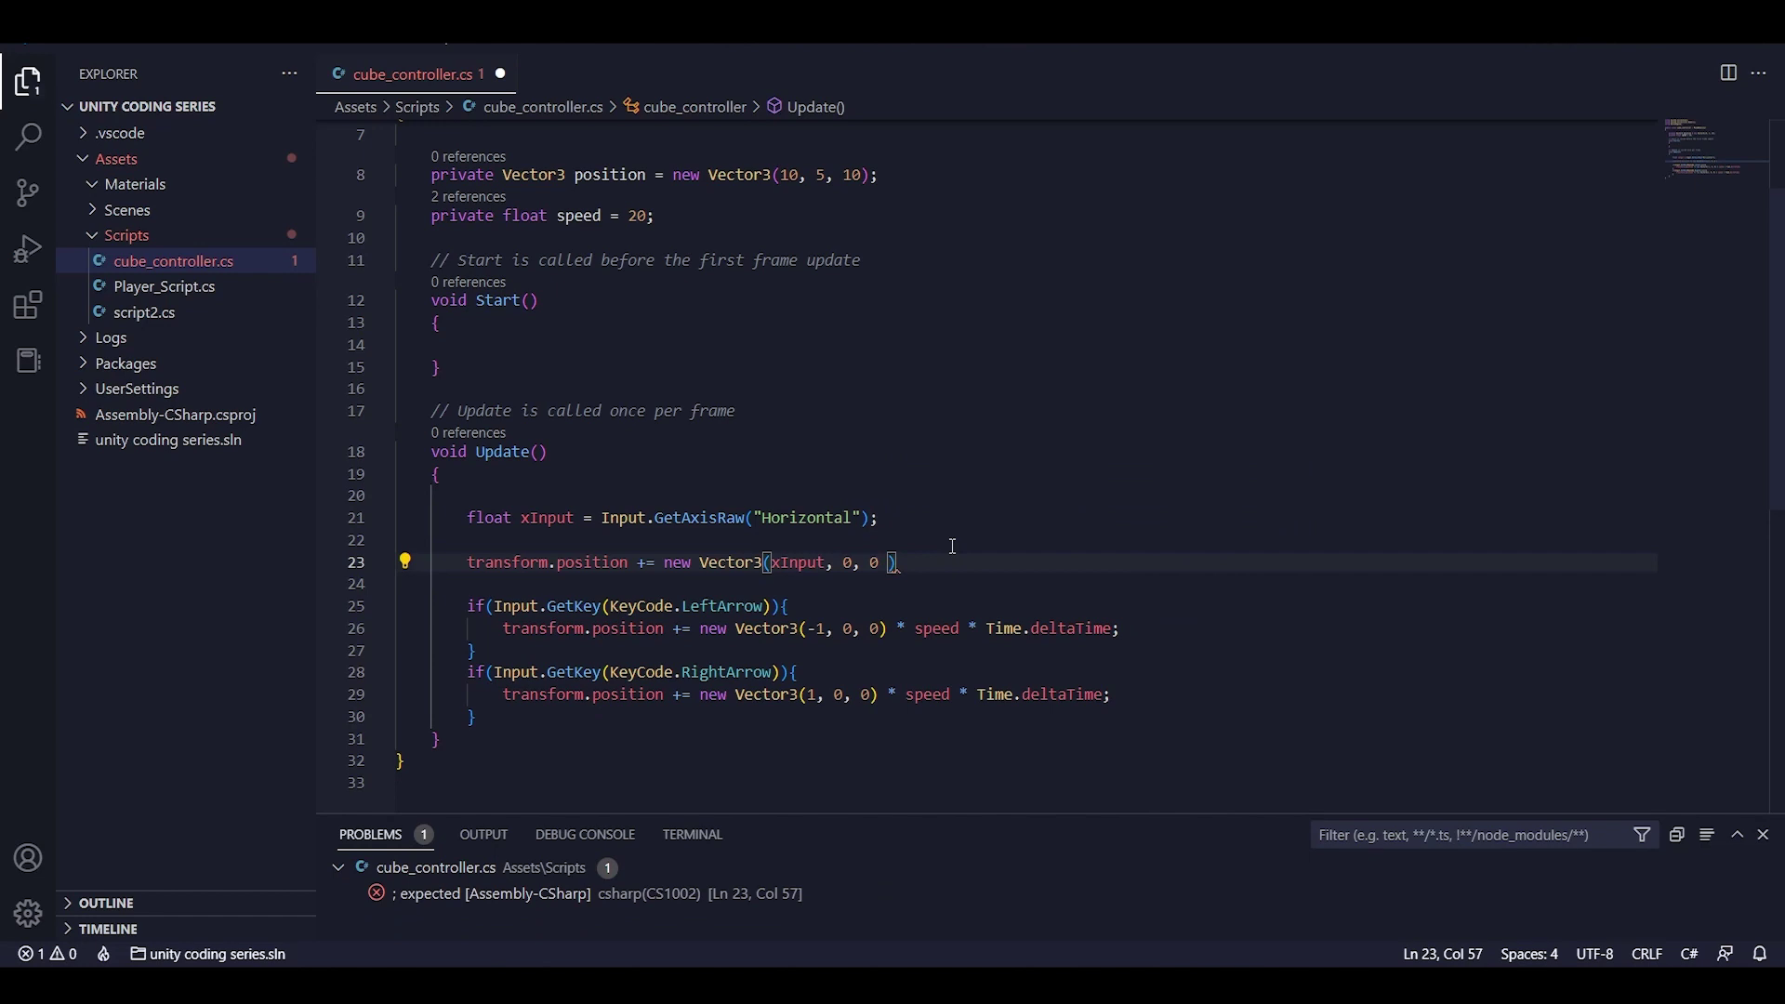
text(* s)
text(peed * Time)
text(.d)
Finish the movement line with Time.deltaTime; and comment out the LeftArrow and RightArrow if-blocks.
key(Tab)
text(;)
key(ctrl+s)
click(472, 614)
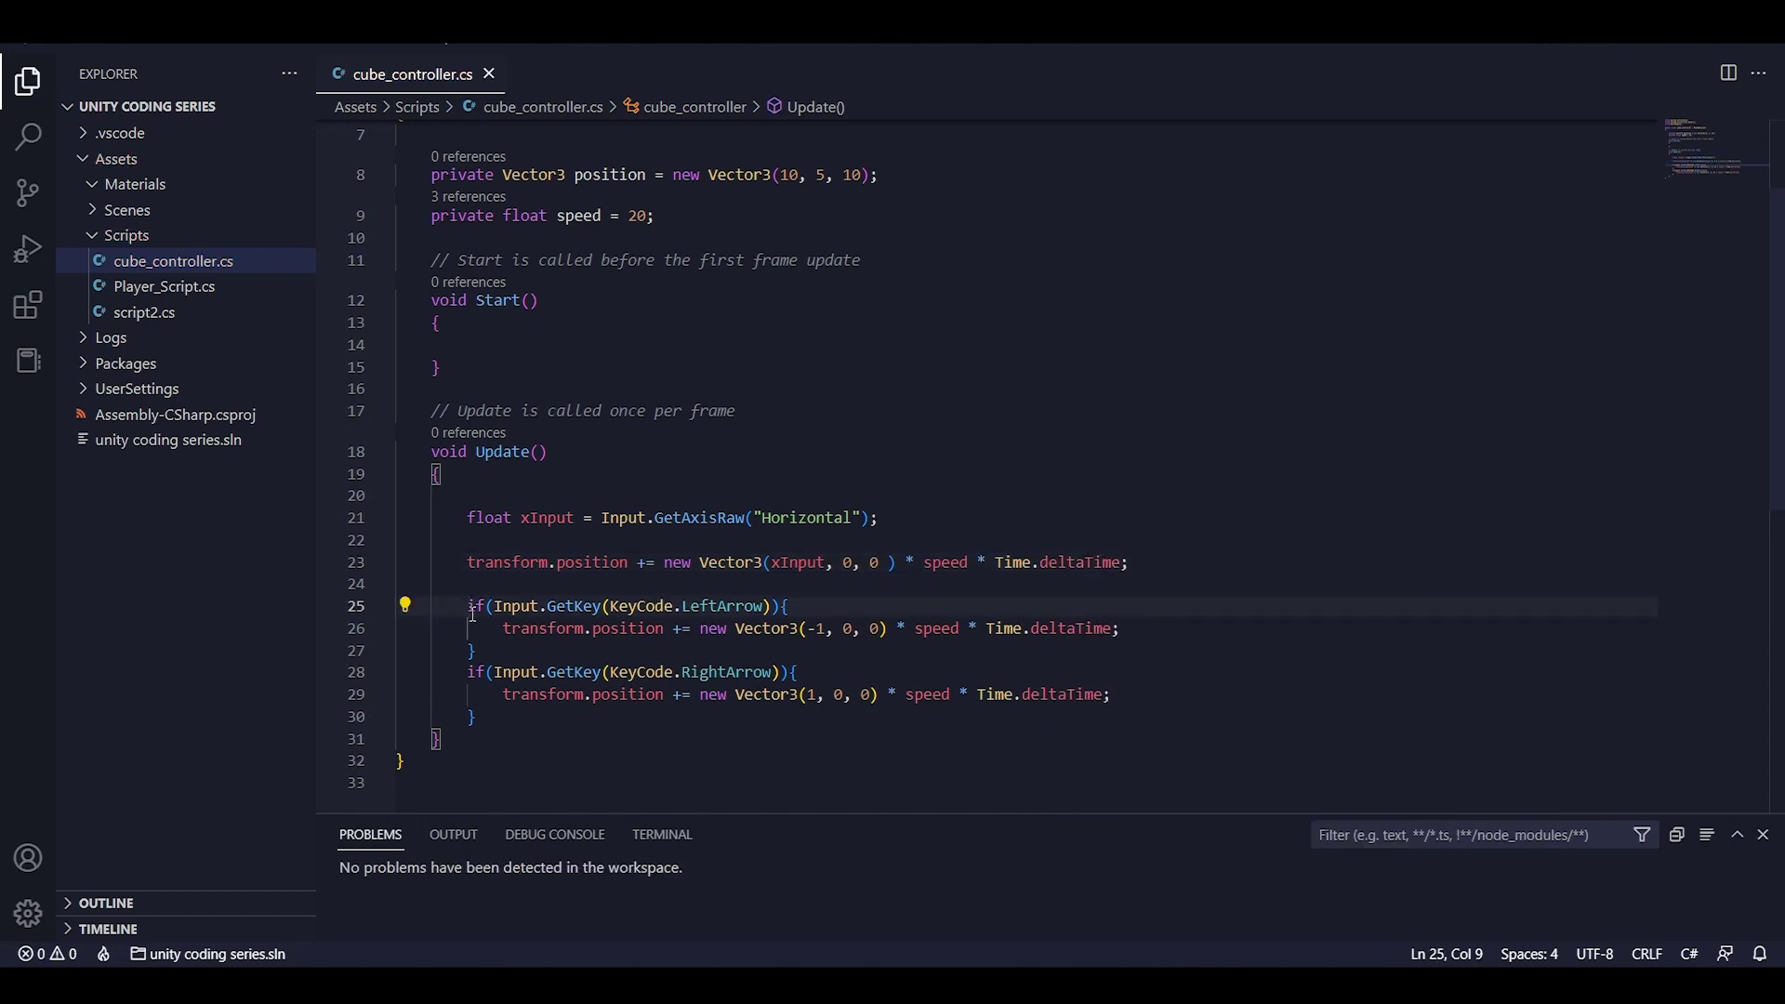
text(//)
click(503, 629)
text(//)
click(472, 651)
key(Delete)
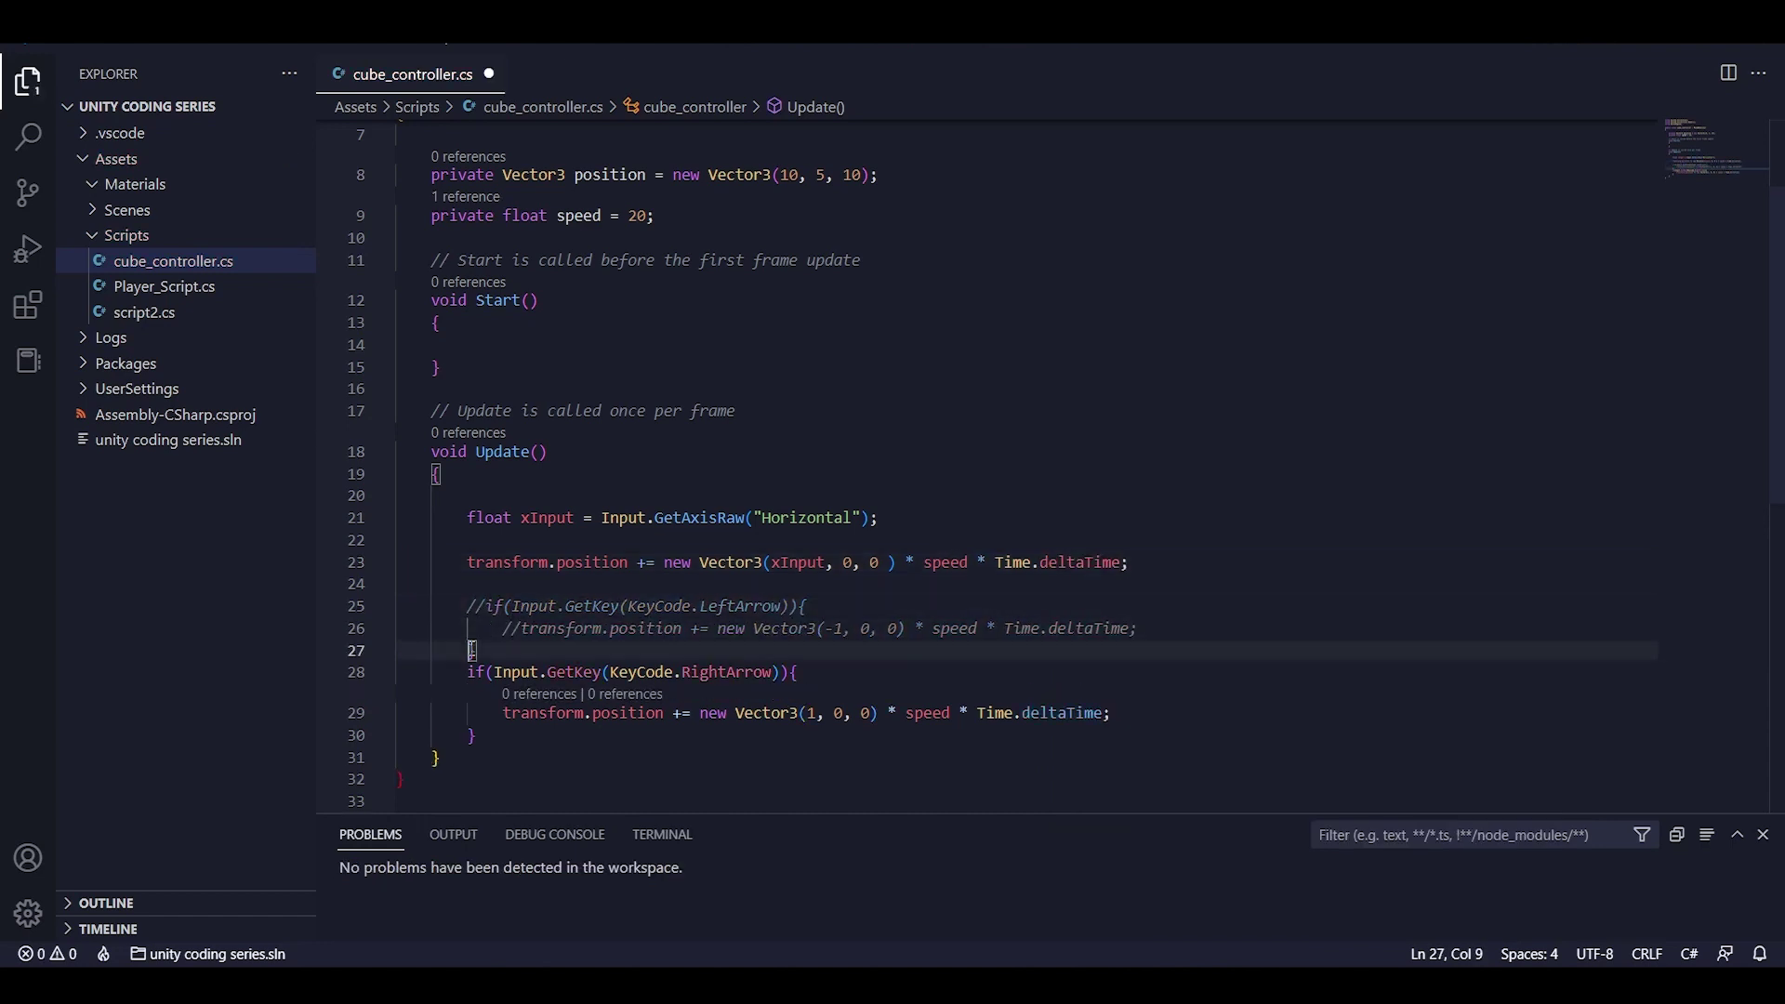
text(//)
click(468, 672)
text(//)
click(503, 695)
text(//)
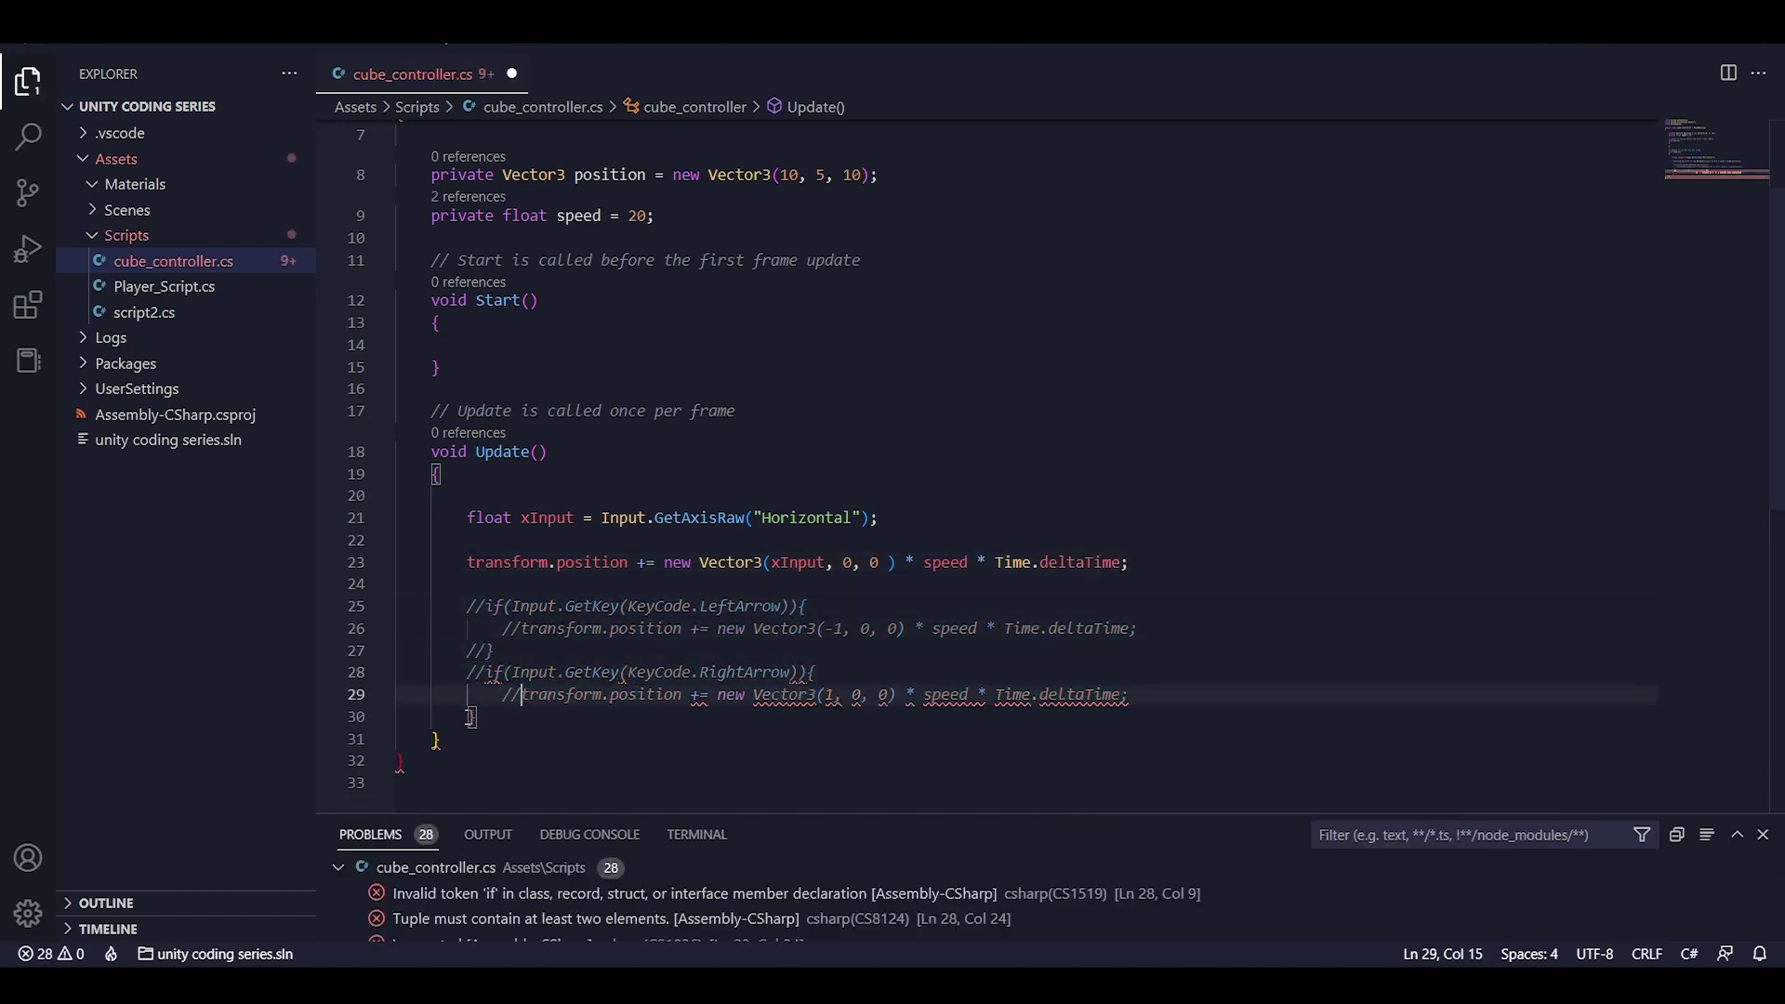
click(472, 716)
text(//)
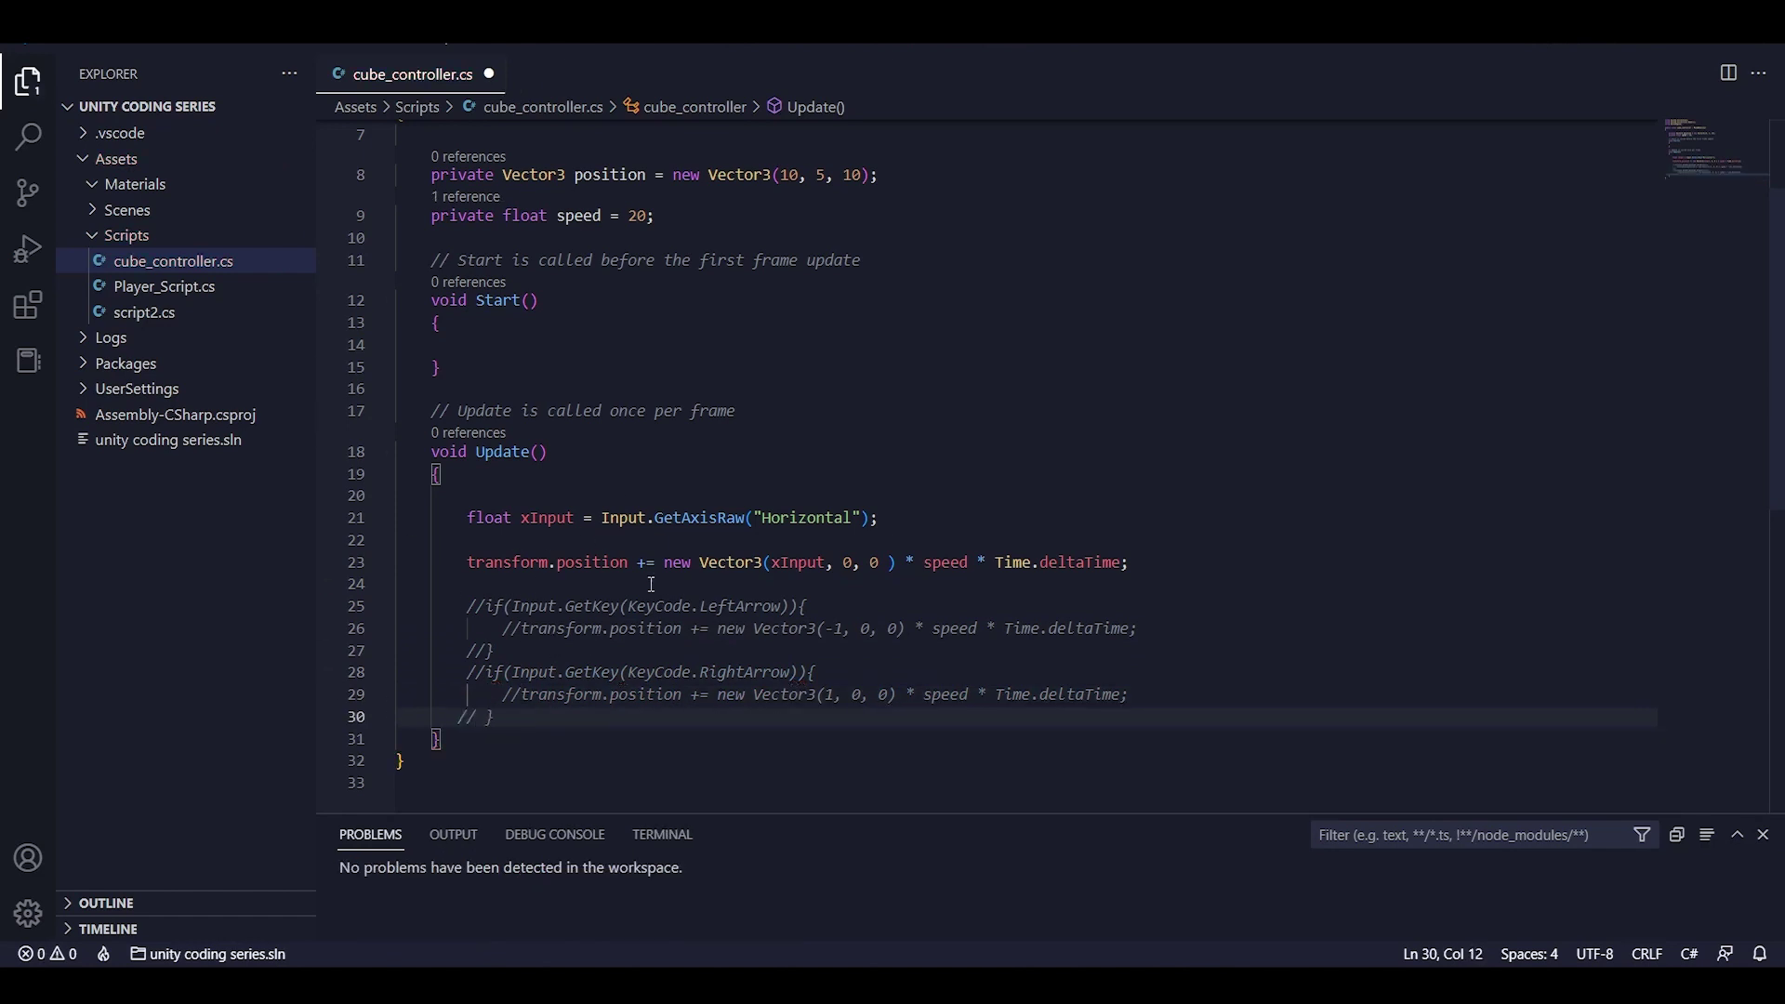
Save the script and enter Play mode in Unity to test X movement.
key(ctrl+s)
click(1041, 879)
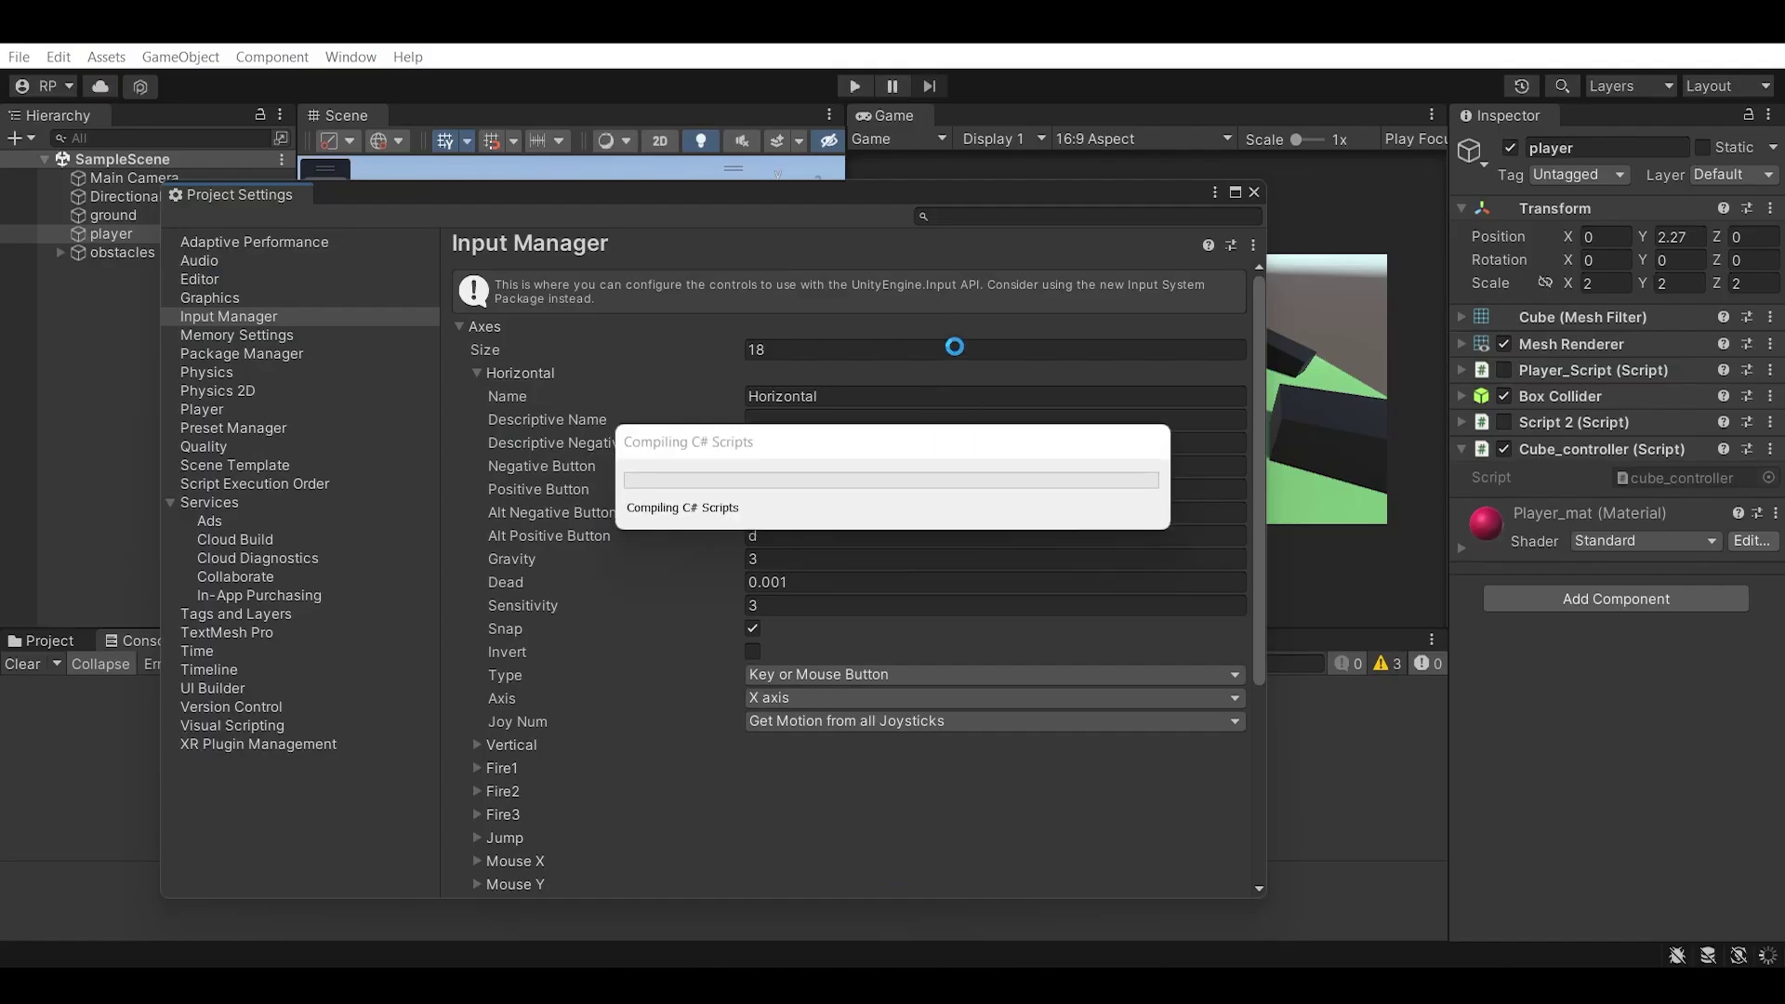
key(ctrl+p)
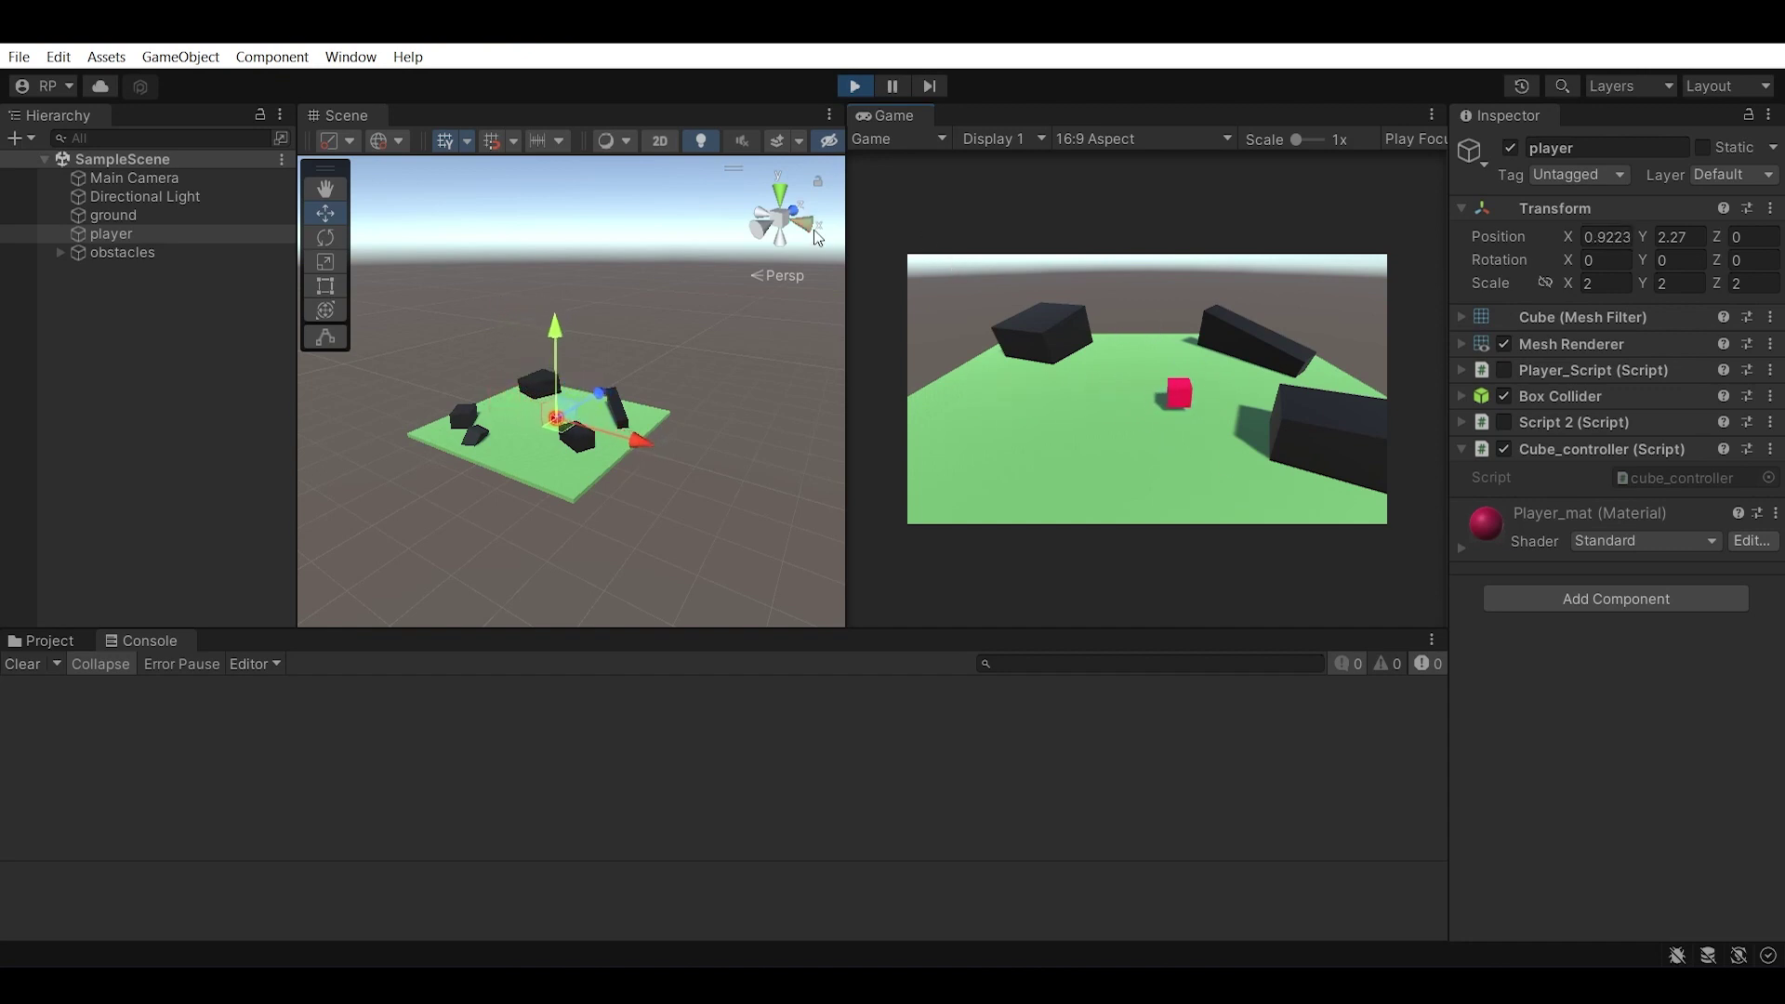
Stop Play mode, select player, and set its position to Y 1.82, Z -1.47.
click(855, 86)
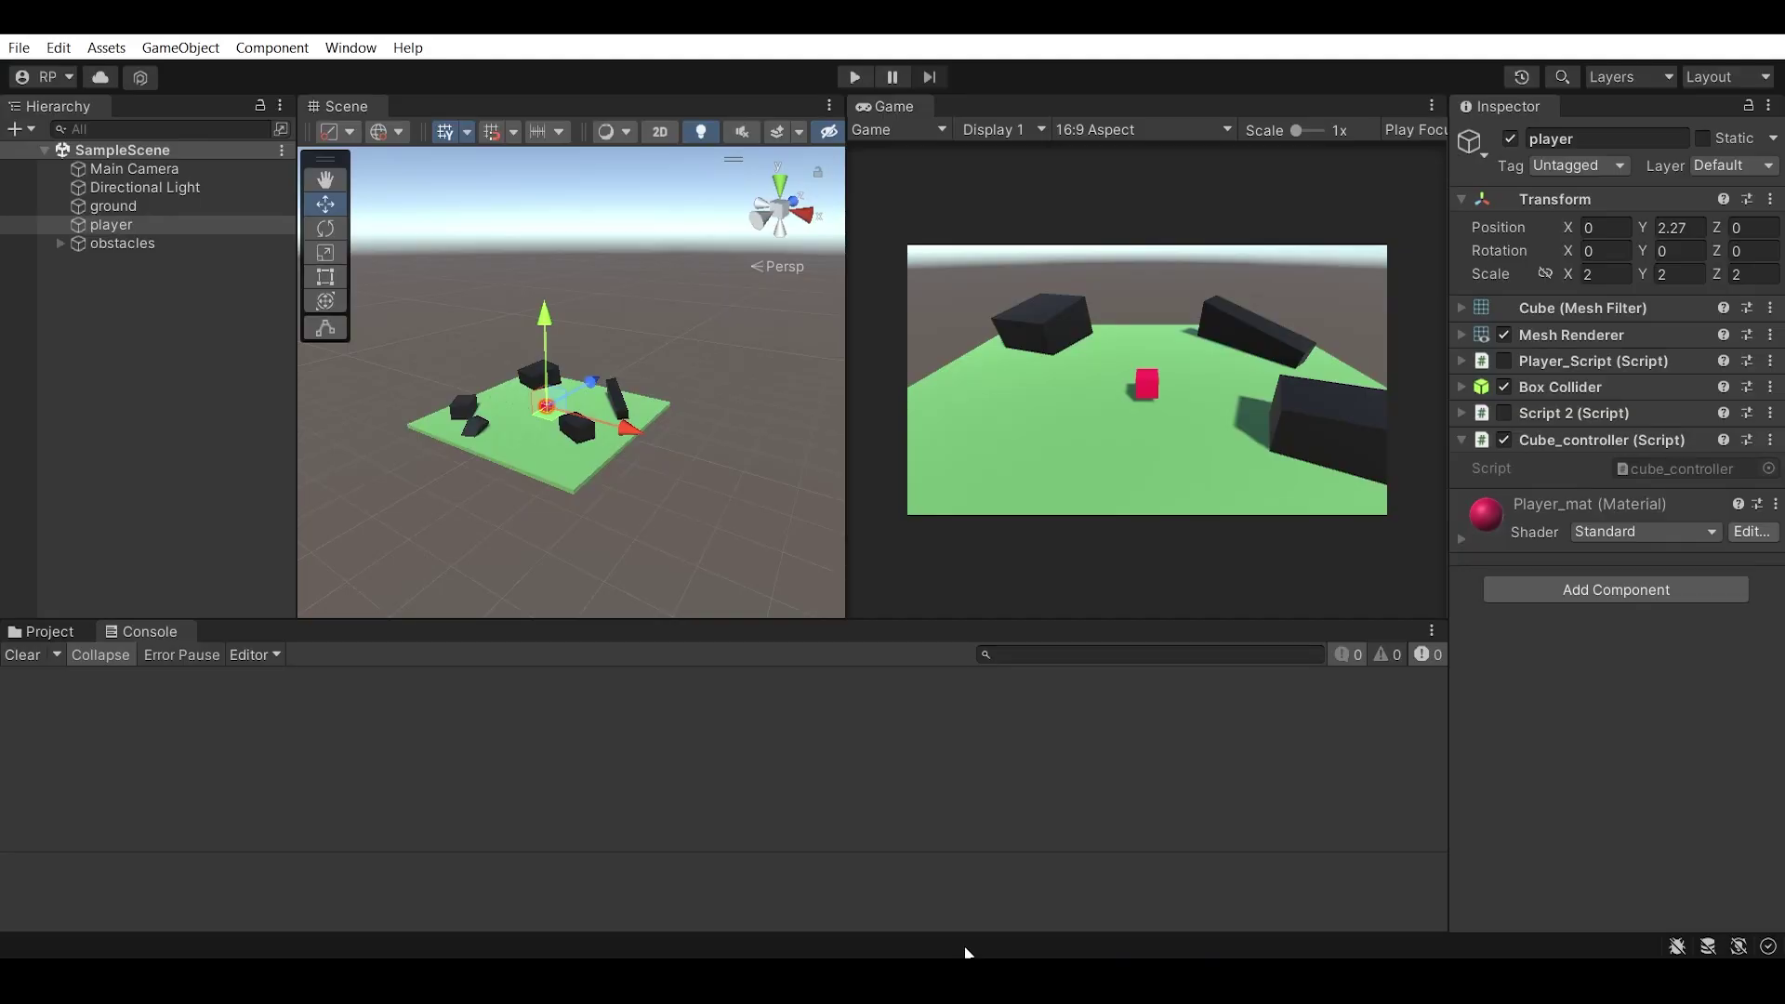
click(212, 355)
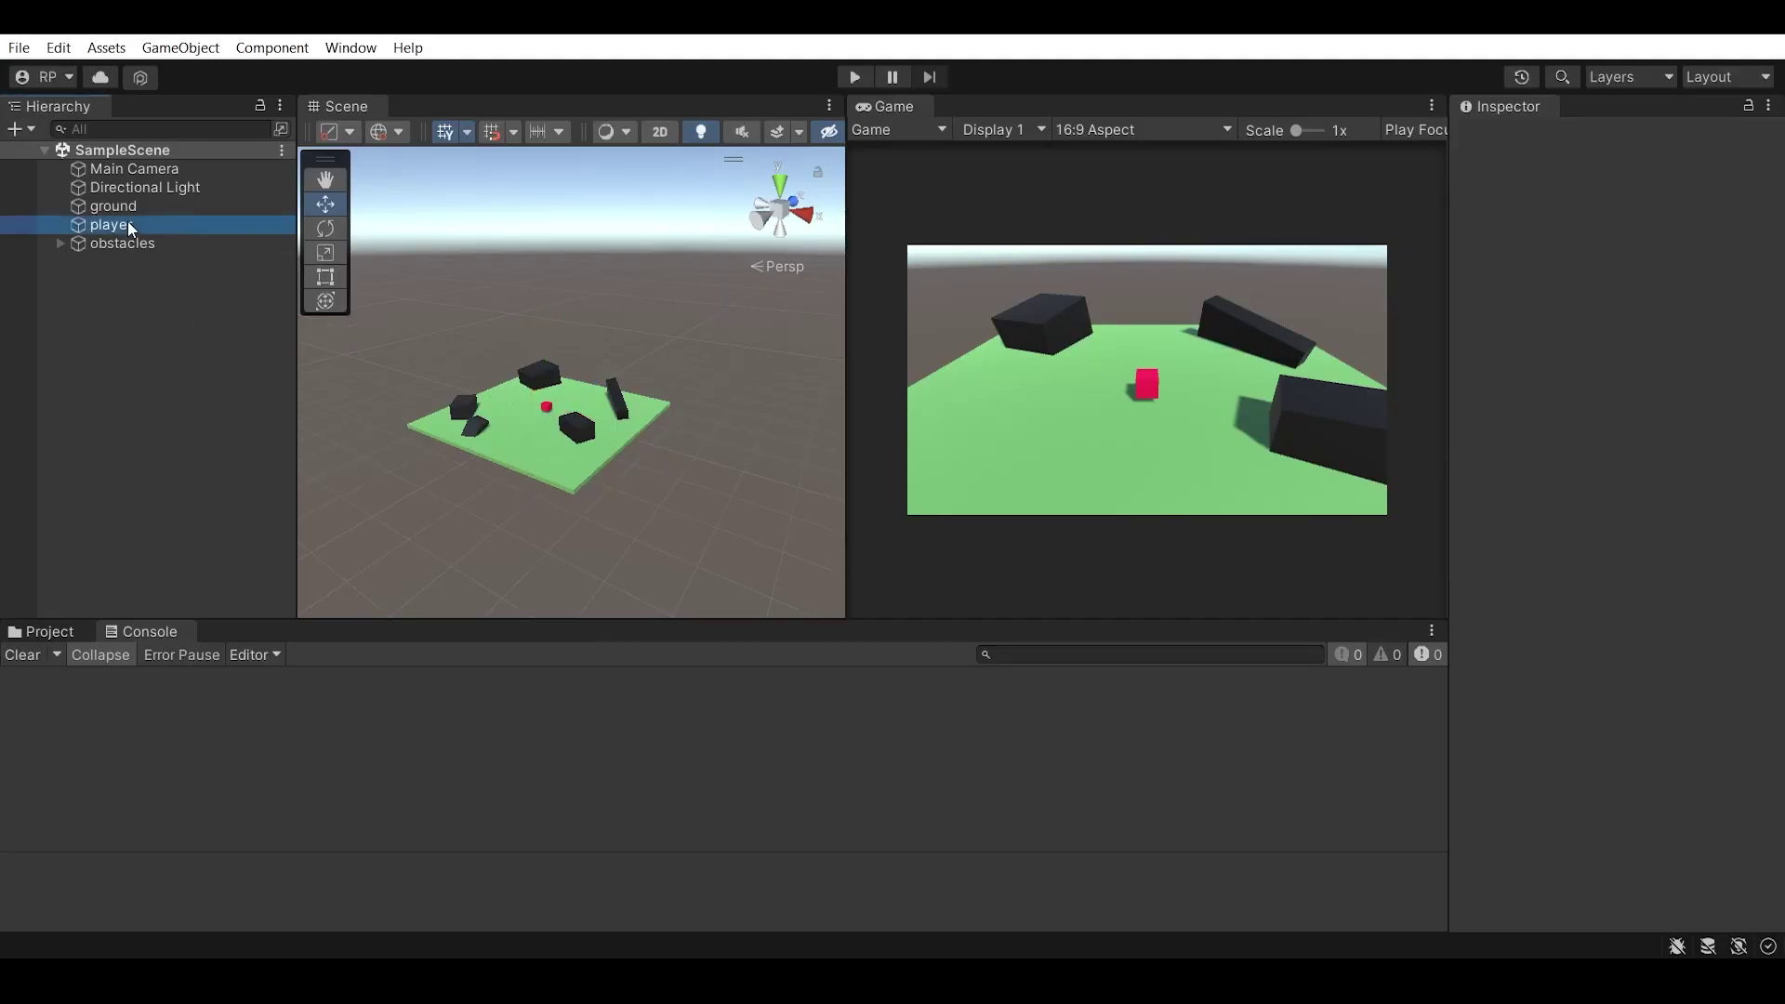
click(127, 224)
scroll(530, 419, up, 1)
scroll(477, 471, up, 2)
scroll(482, 470, up, 2)
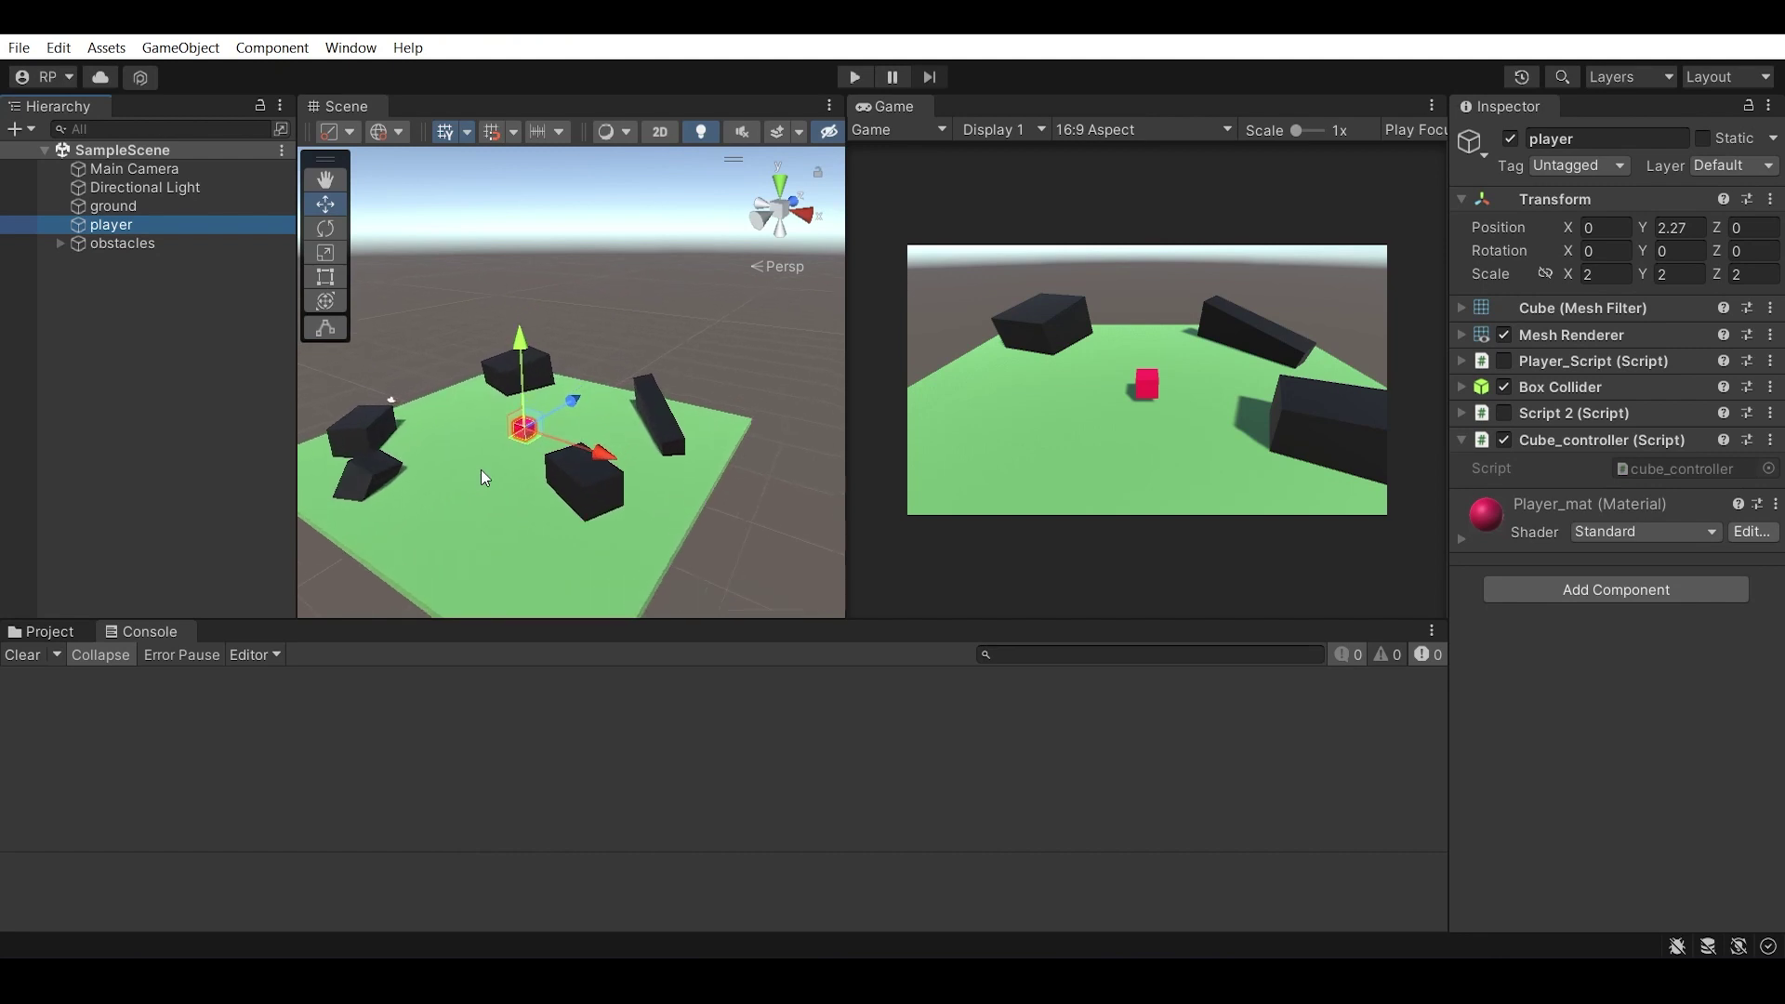
scroll(454, 493, up, 2)
middle_drag(454, 492, 519, 503)
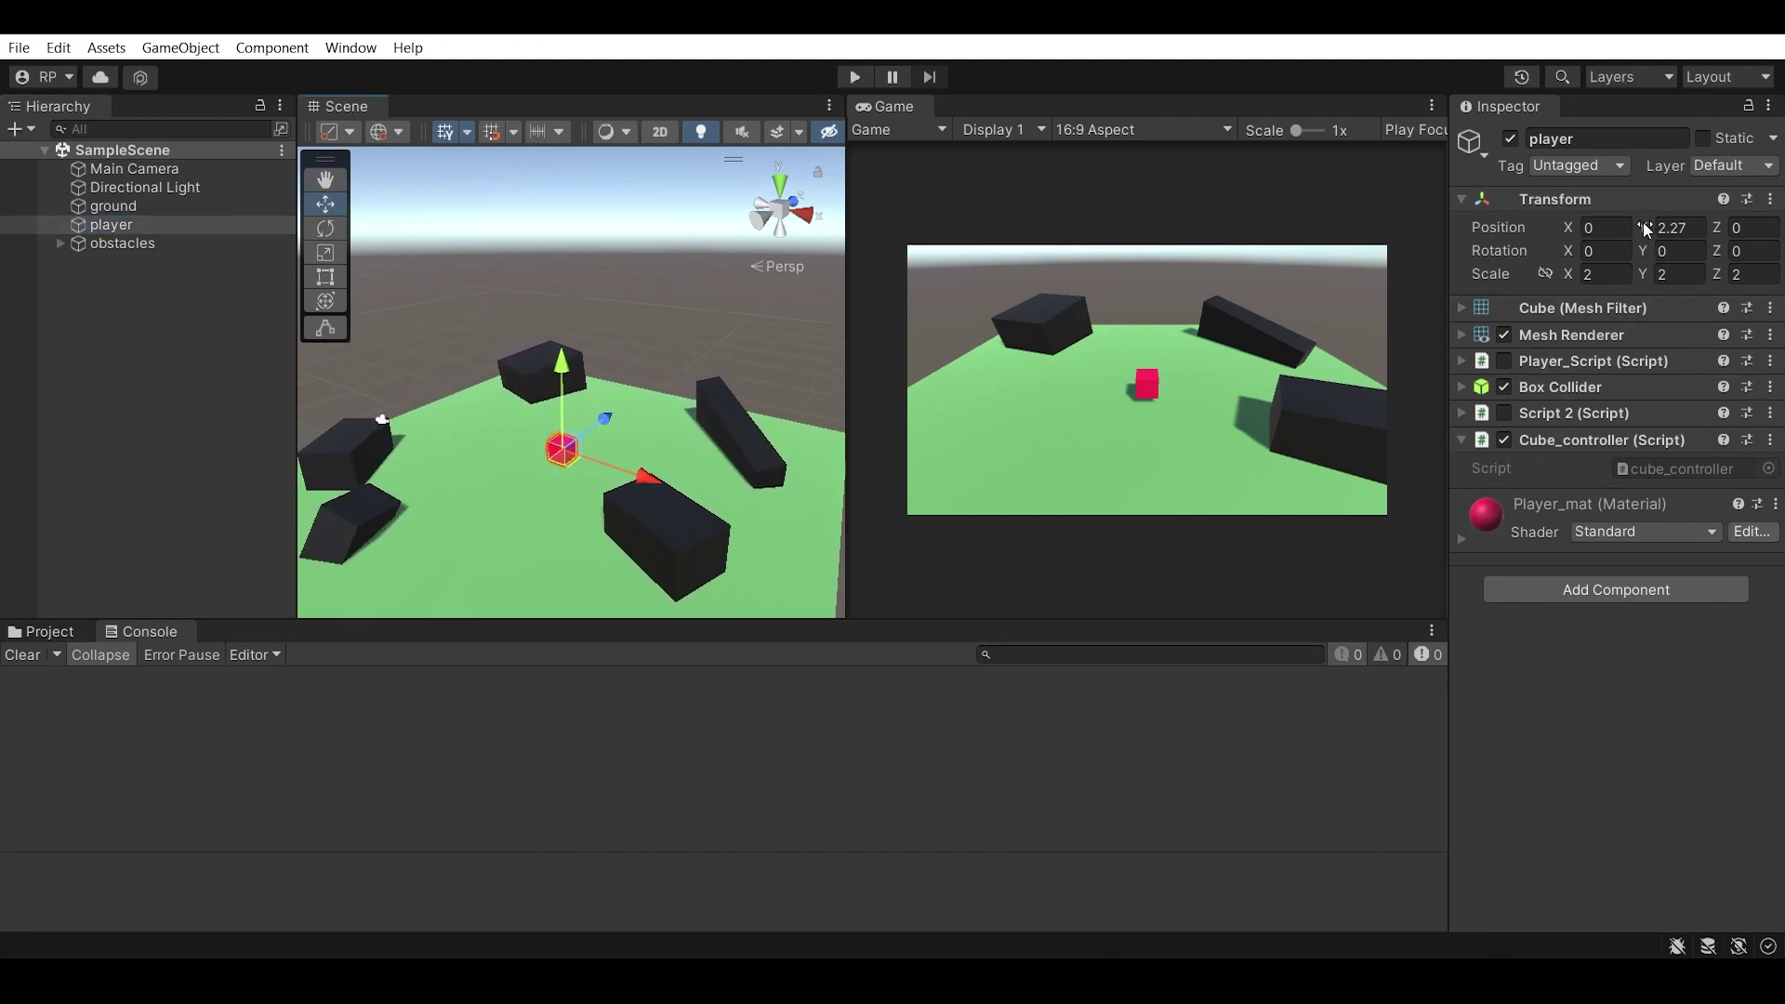
mouse_move(1646, 230)
mouse_down()
mouse_move(45, 249)
mouse_move(1631, 205)
mouse_up()
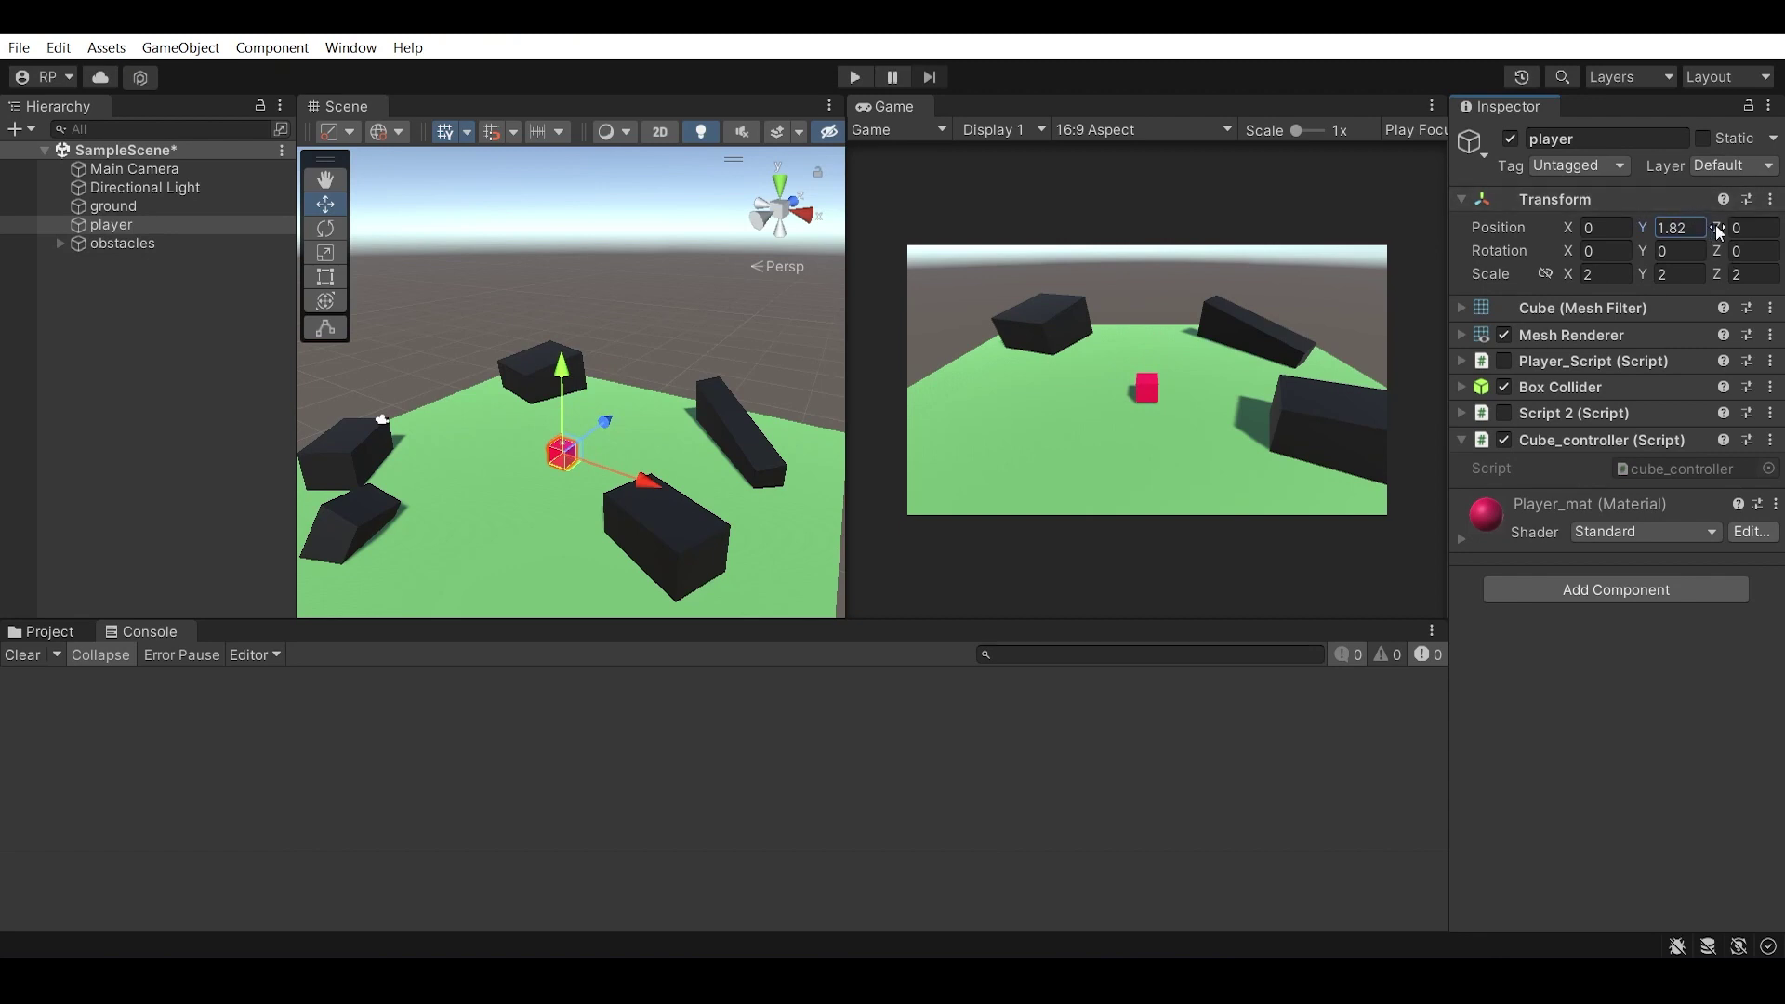
mouse_move(1716, 230)
mouse_down()
mouse_move(1482, 318)
mouse_move(1683, 311)
mouse_up()
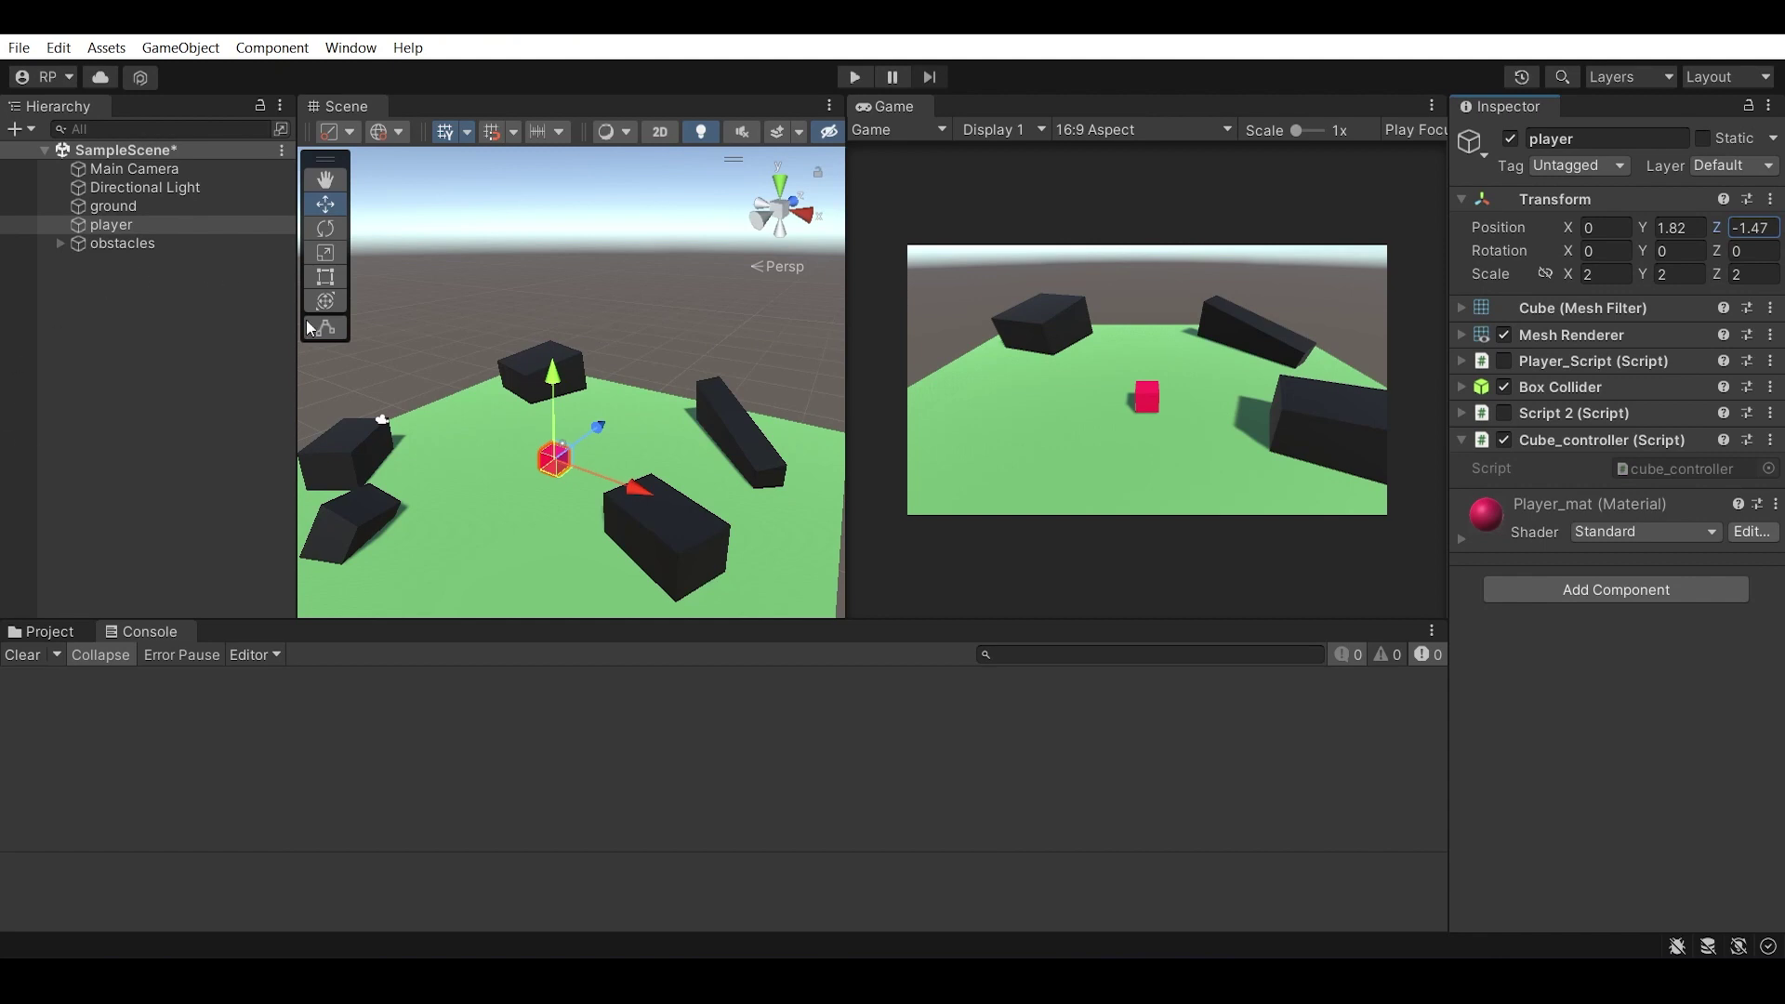
In Input Manager, collapse Horizontal and expand Vertical to check its down/up and s/w keys.
click(52, 56)
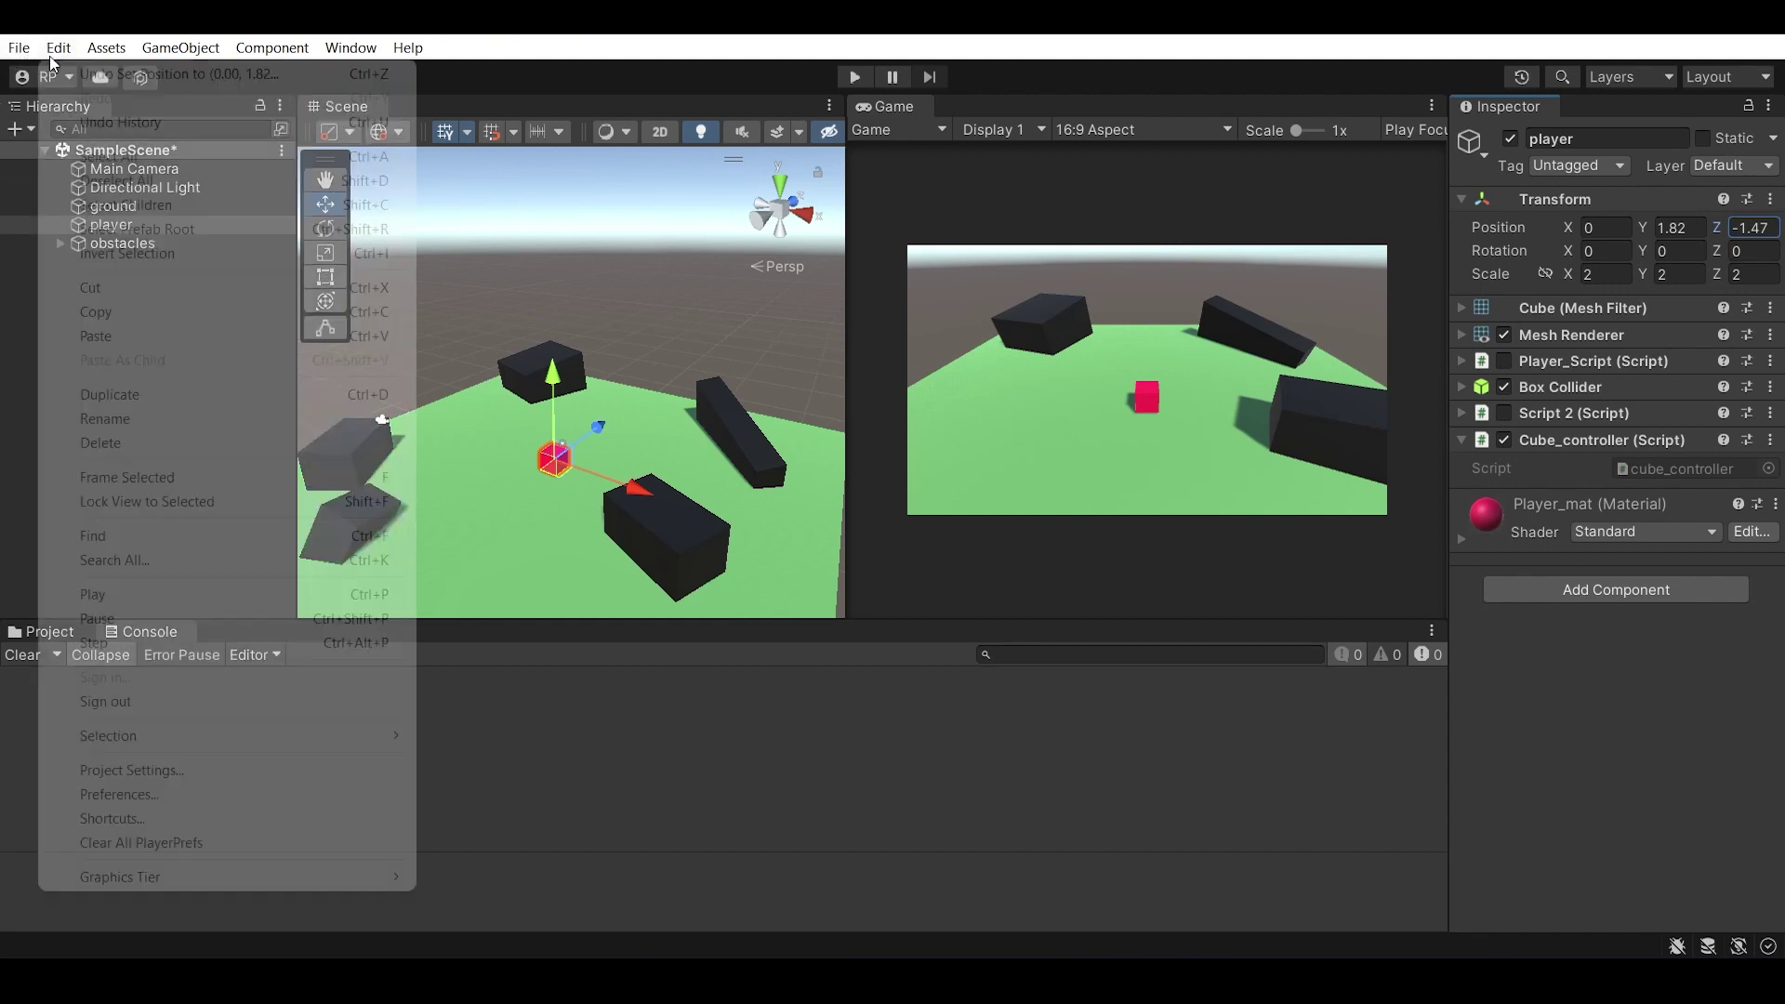
click(115, 768)
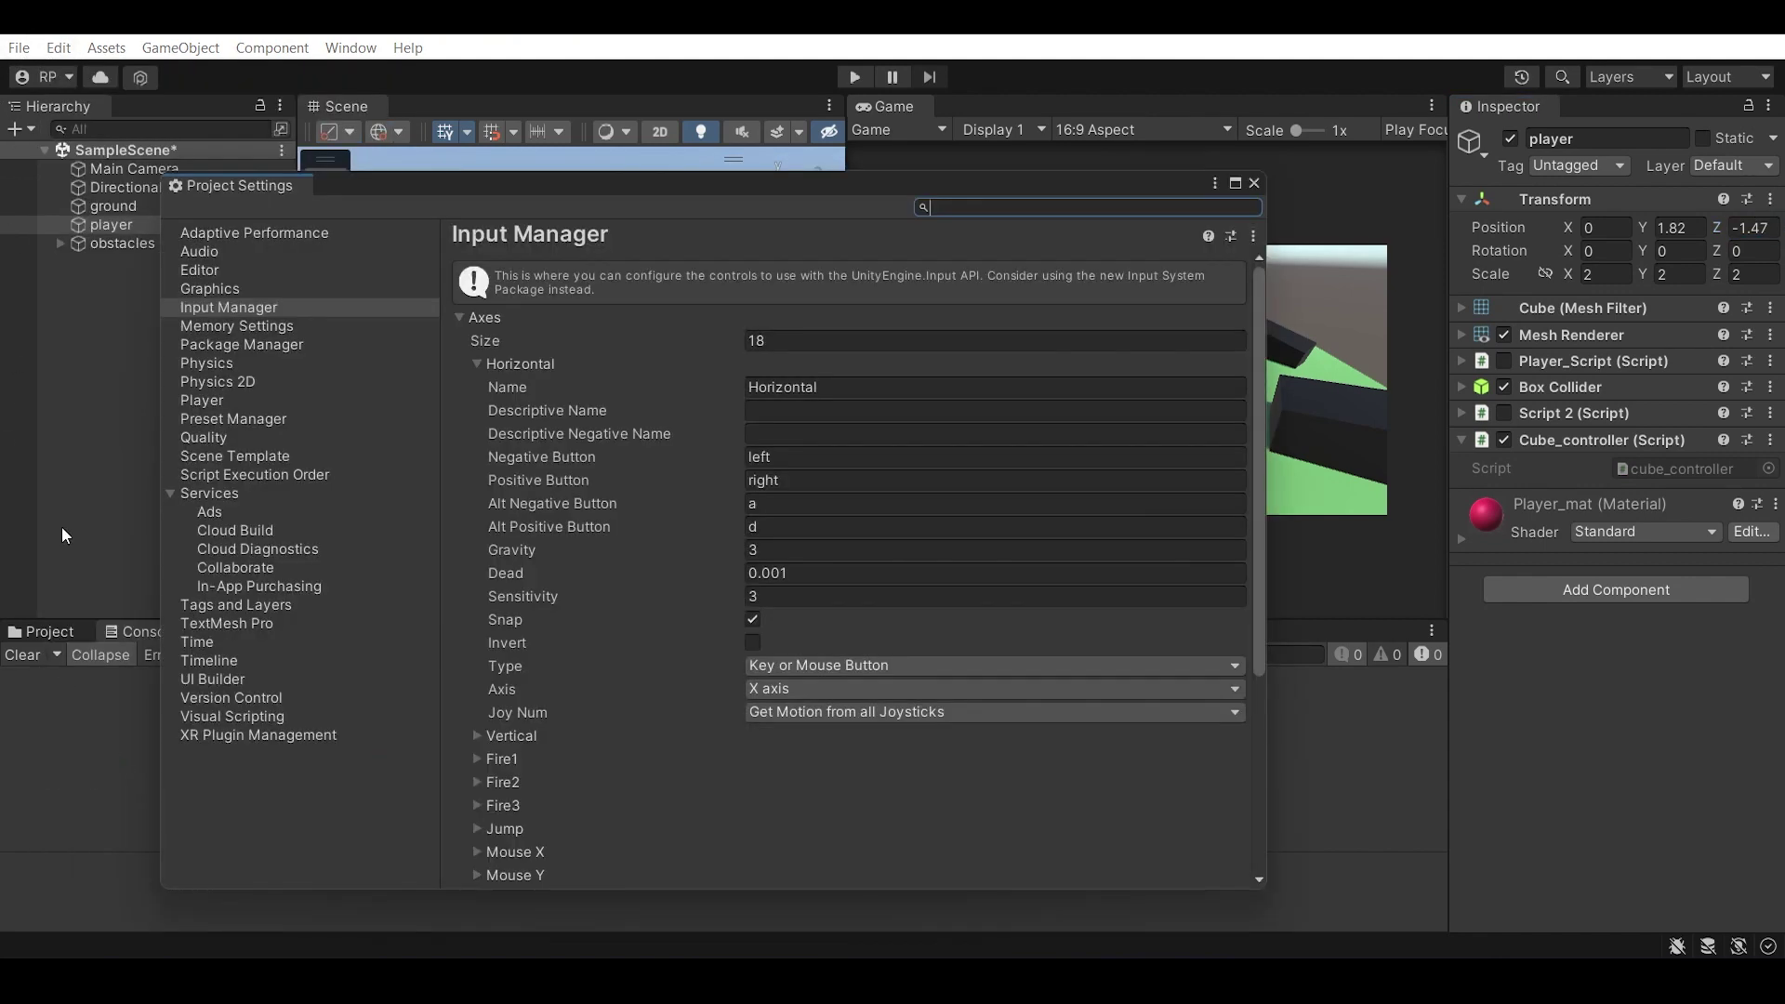
click(478, 364)
click(478, 387)
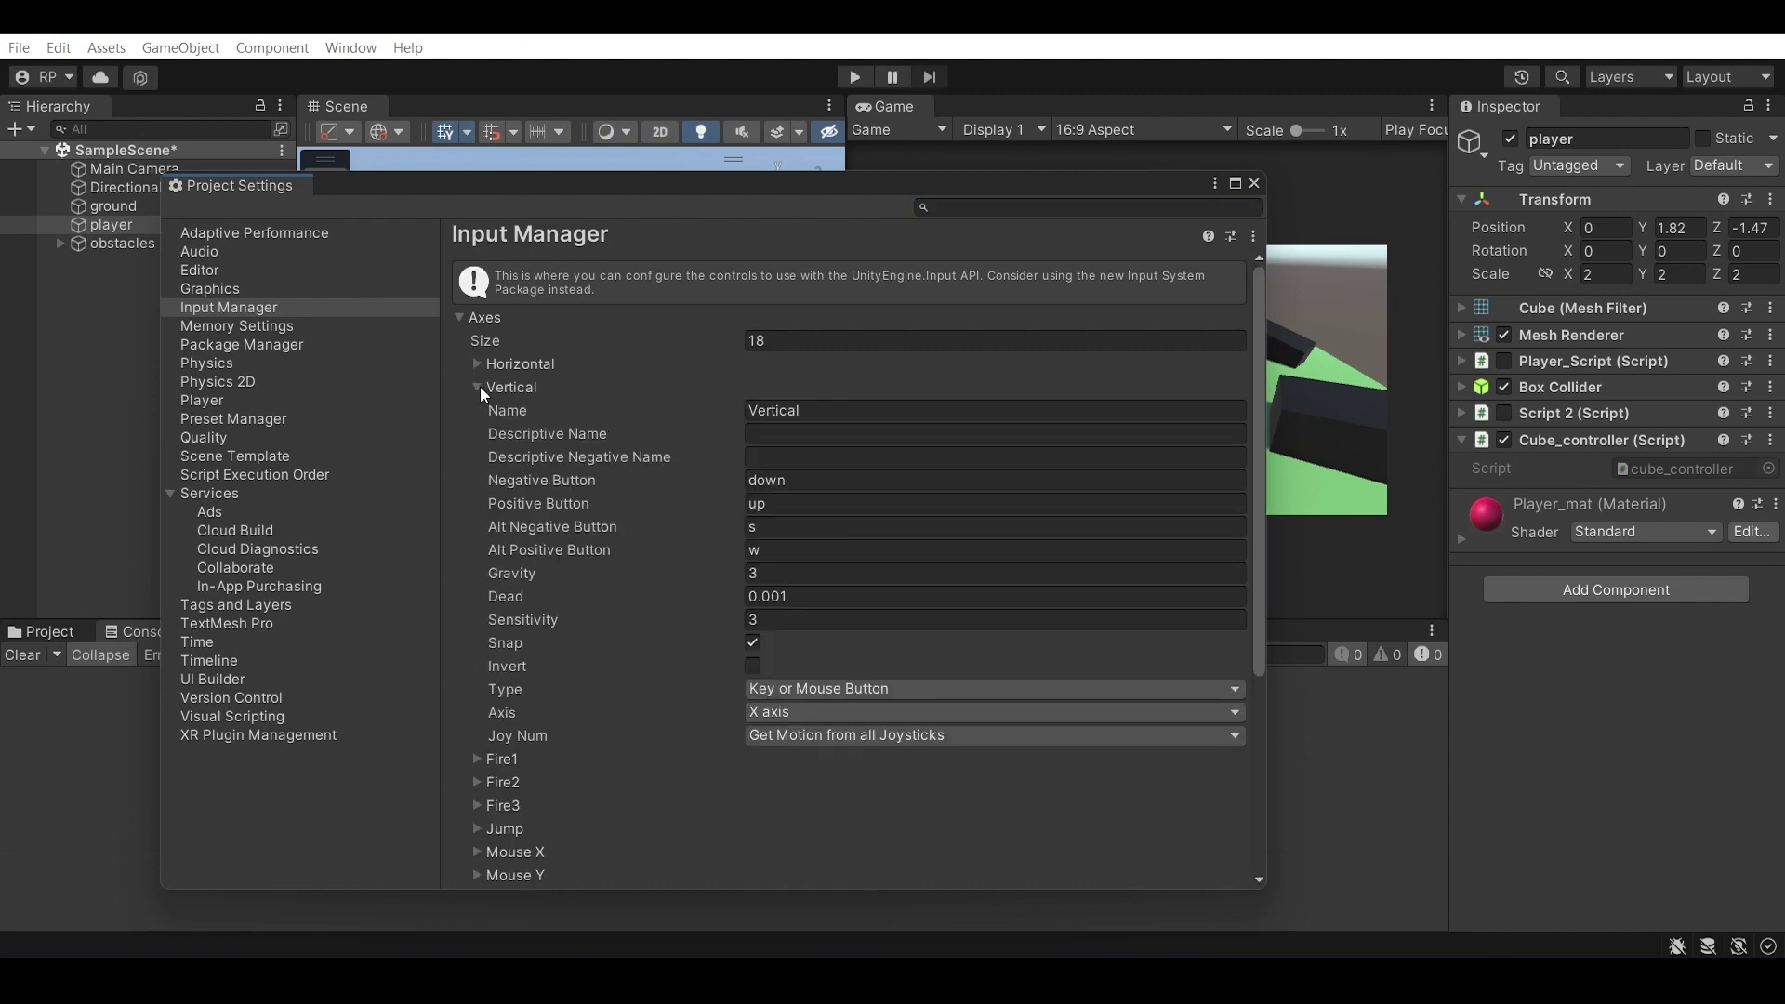
click(791, 482)
click(793, 505)
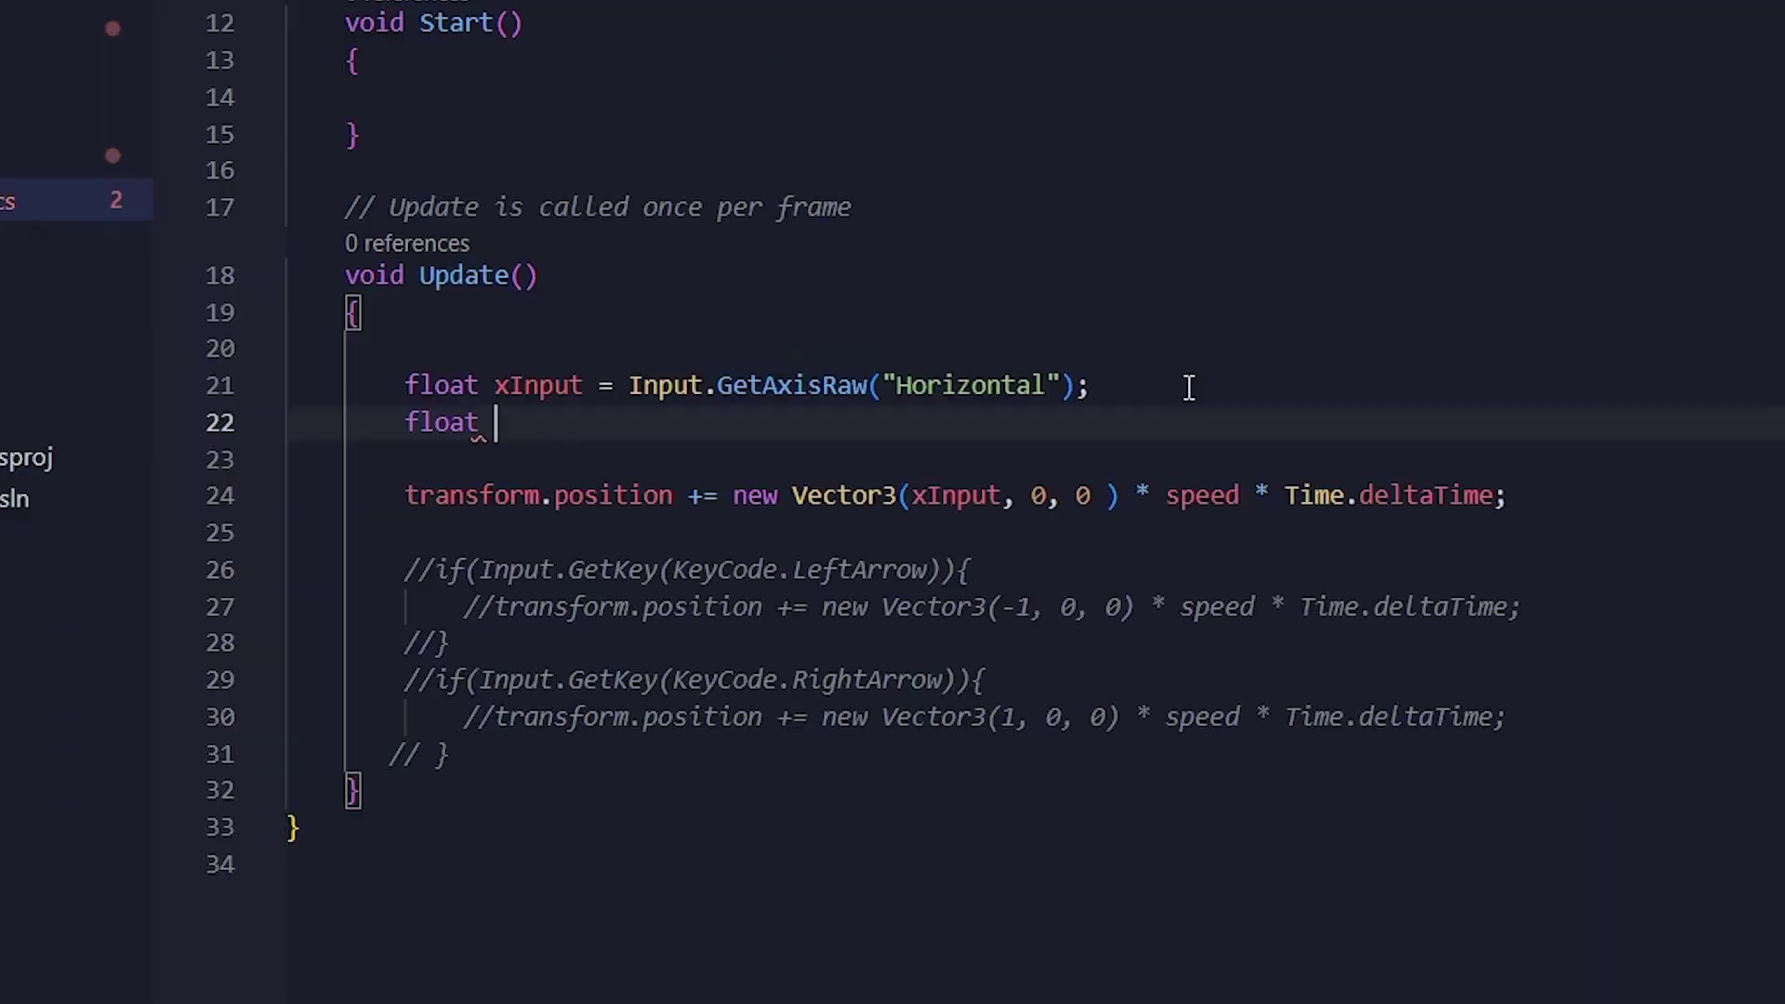
Complete the declaration zInput = Input.GetAxisRaw("Vertical"); on line 22.
text(zInp)
text(ut = In)
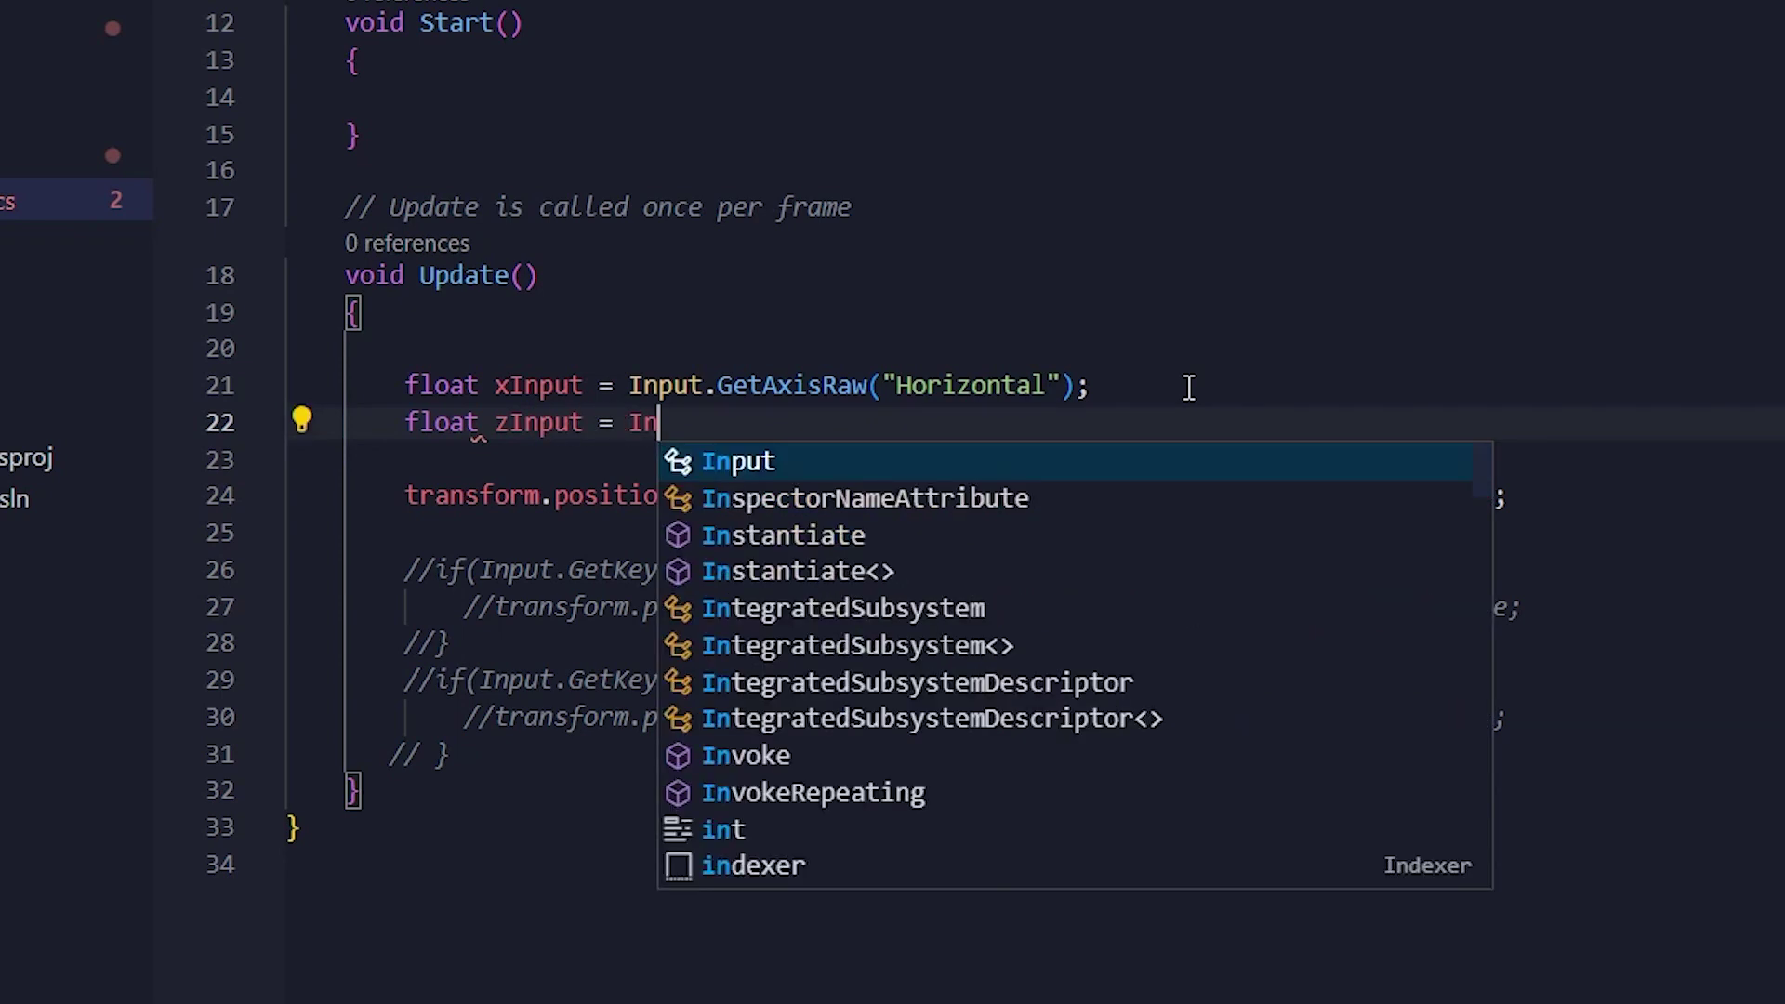
text(put.get)
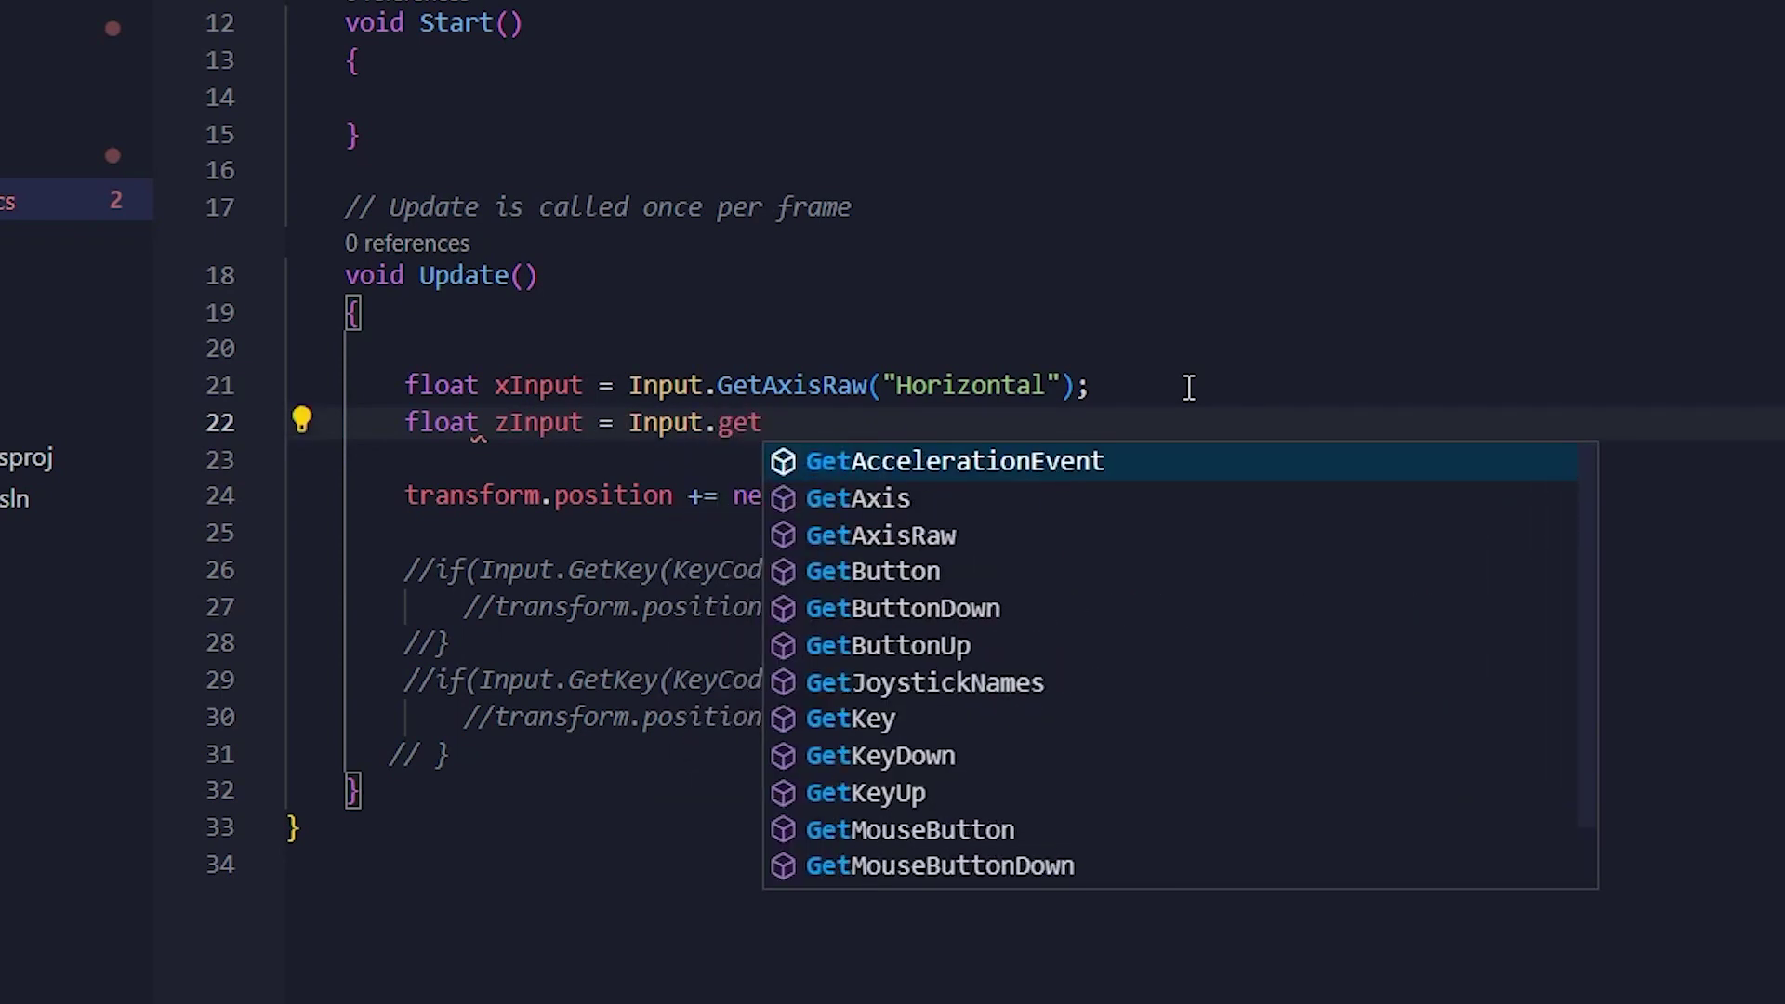
key(Down)
key(Down)
key(Return)
text(()
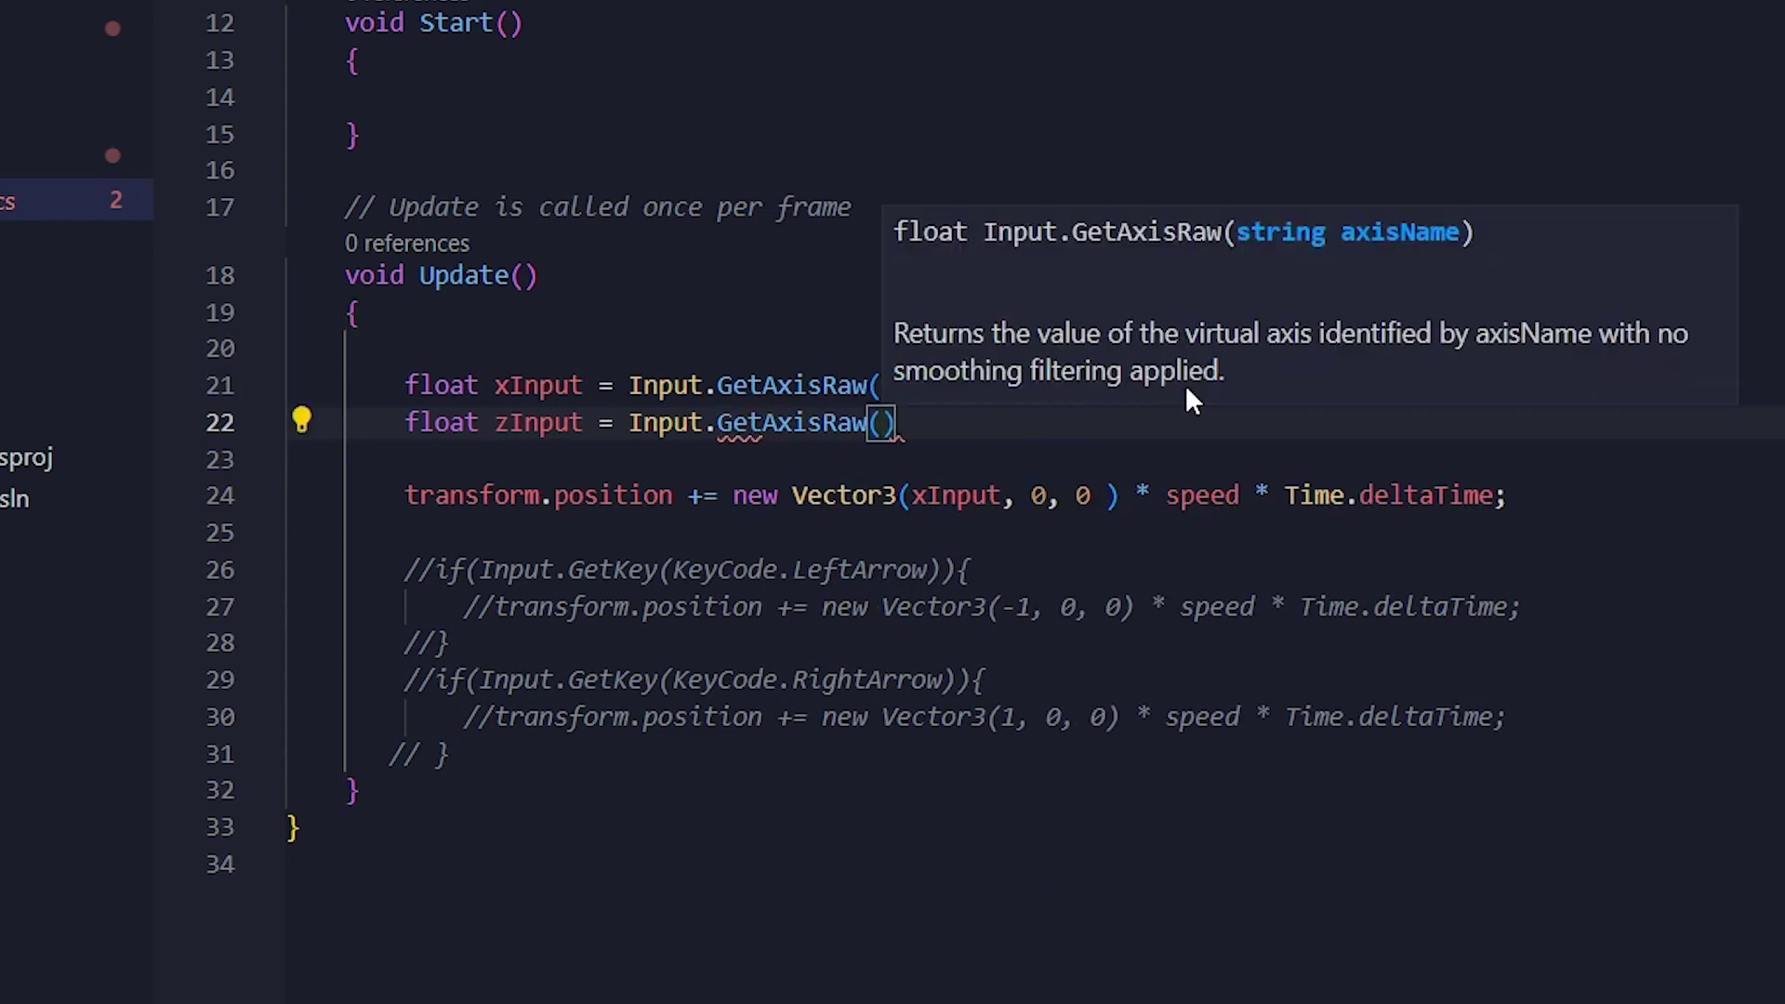
text("Vertic)
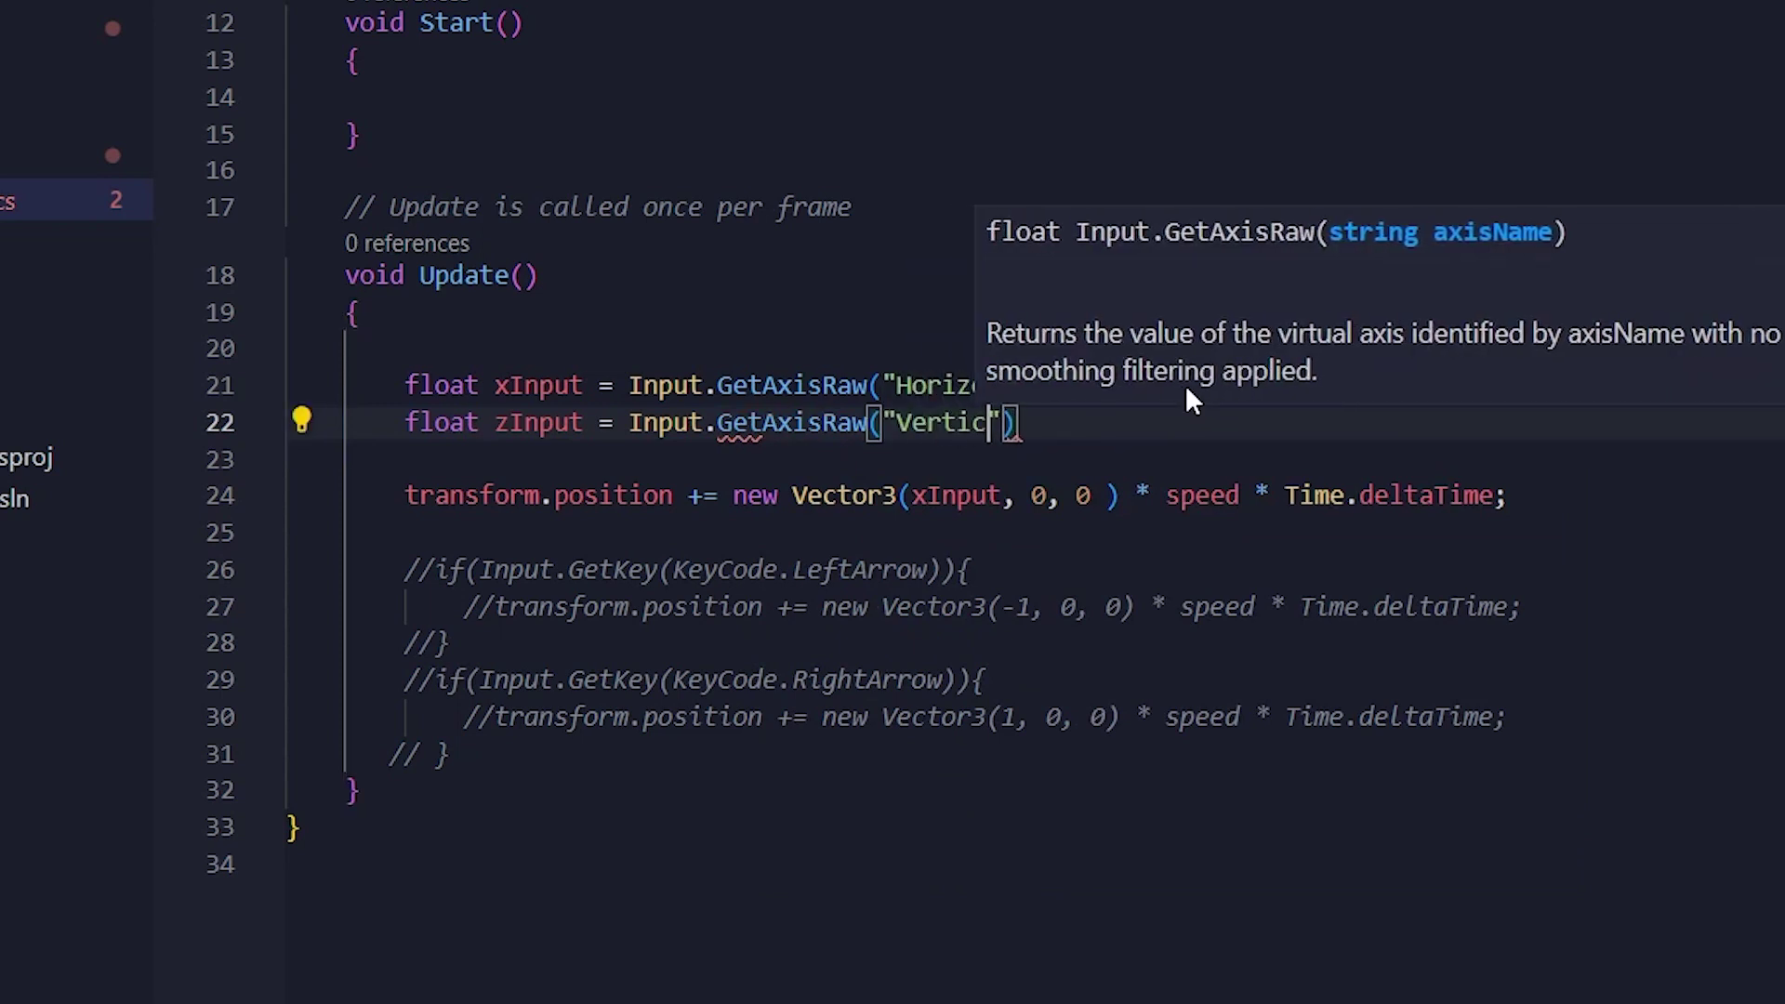
text(al)
key(End)
text(;)
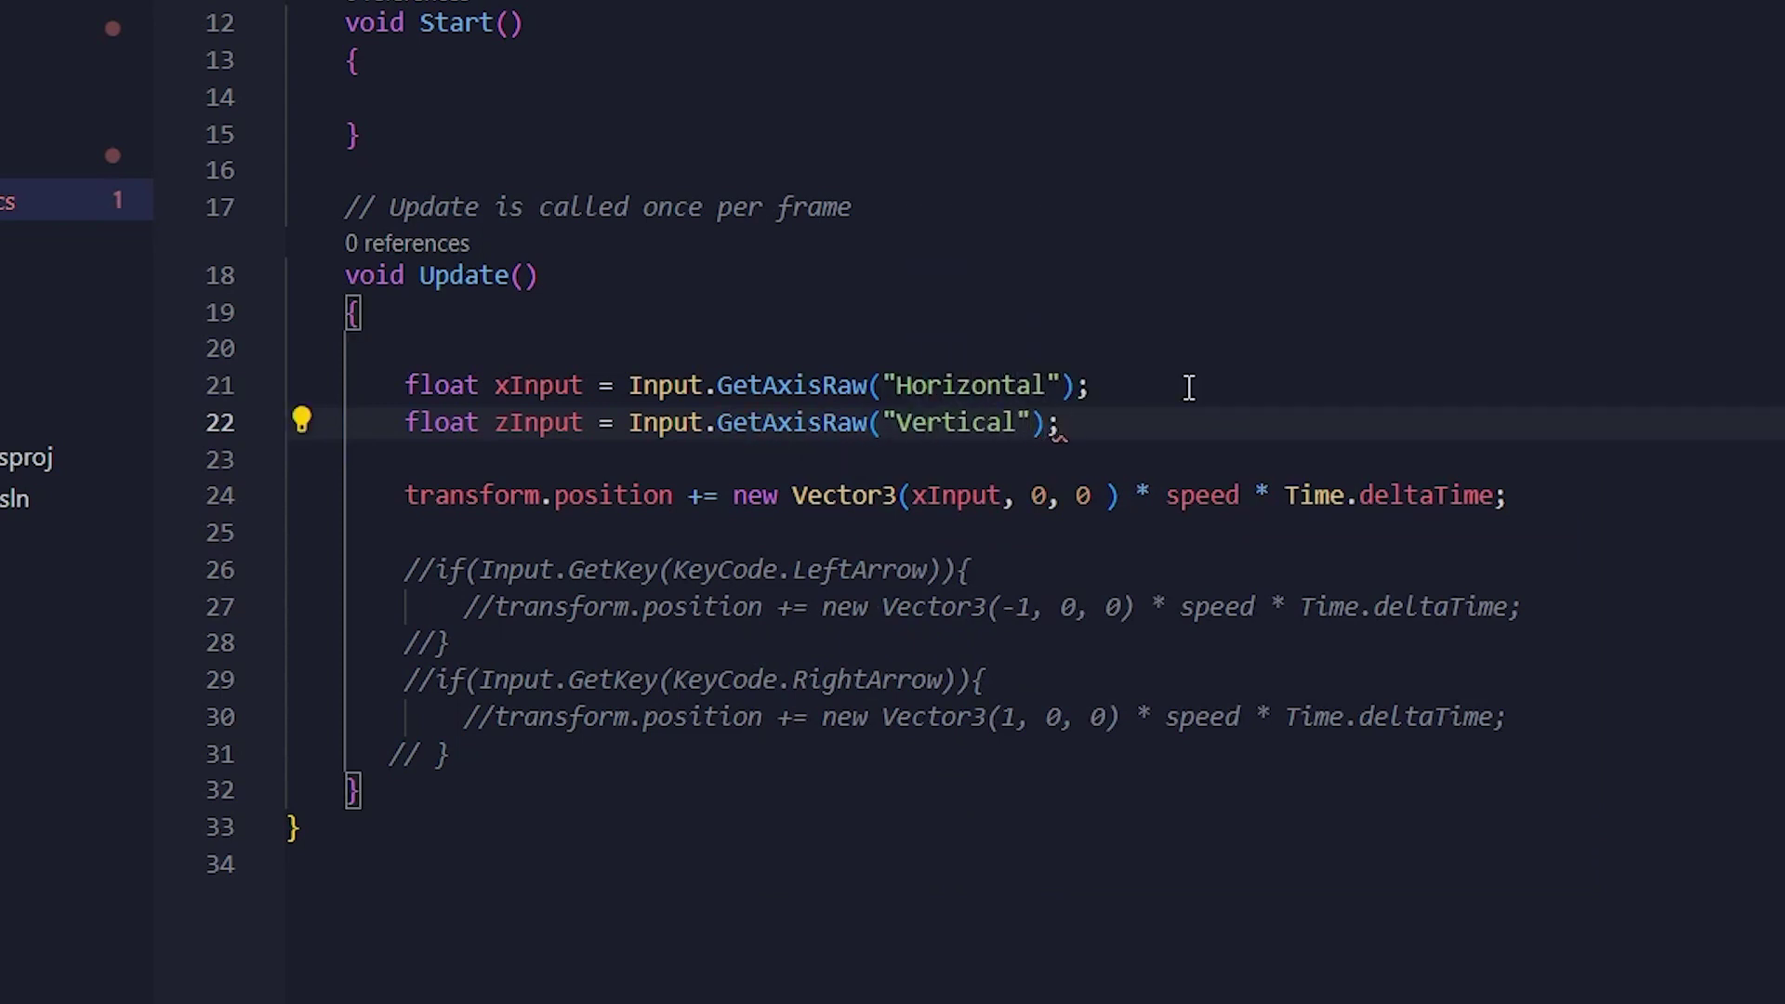
Replace the Vector3's third argument 0 with zInput on line 24.
click(1107, 495)
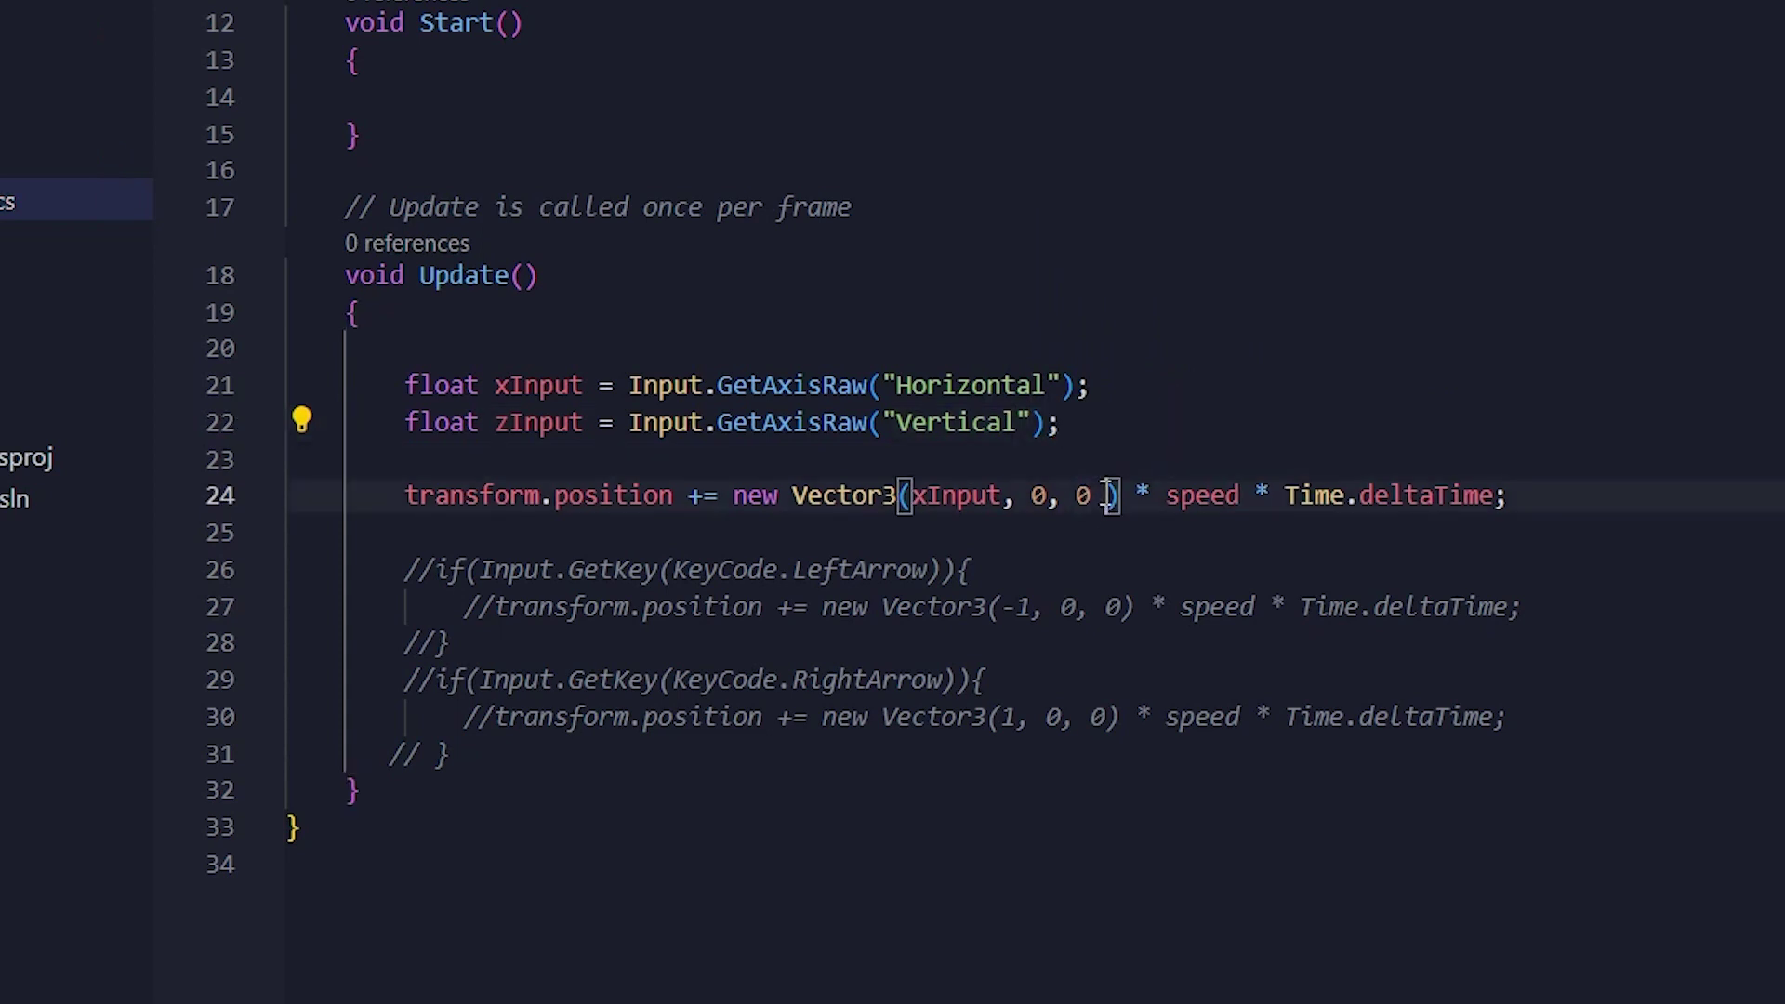
key(BackSpace)
key(BackSpace)
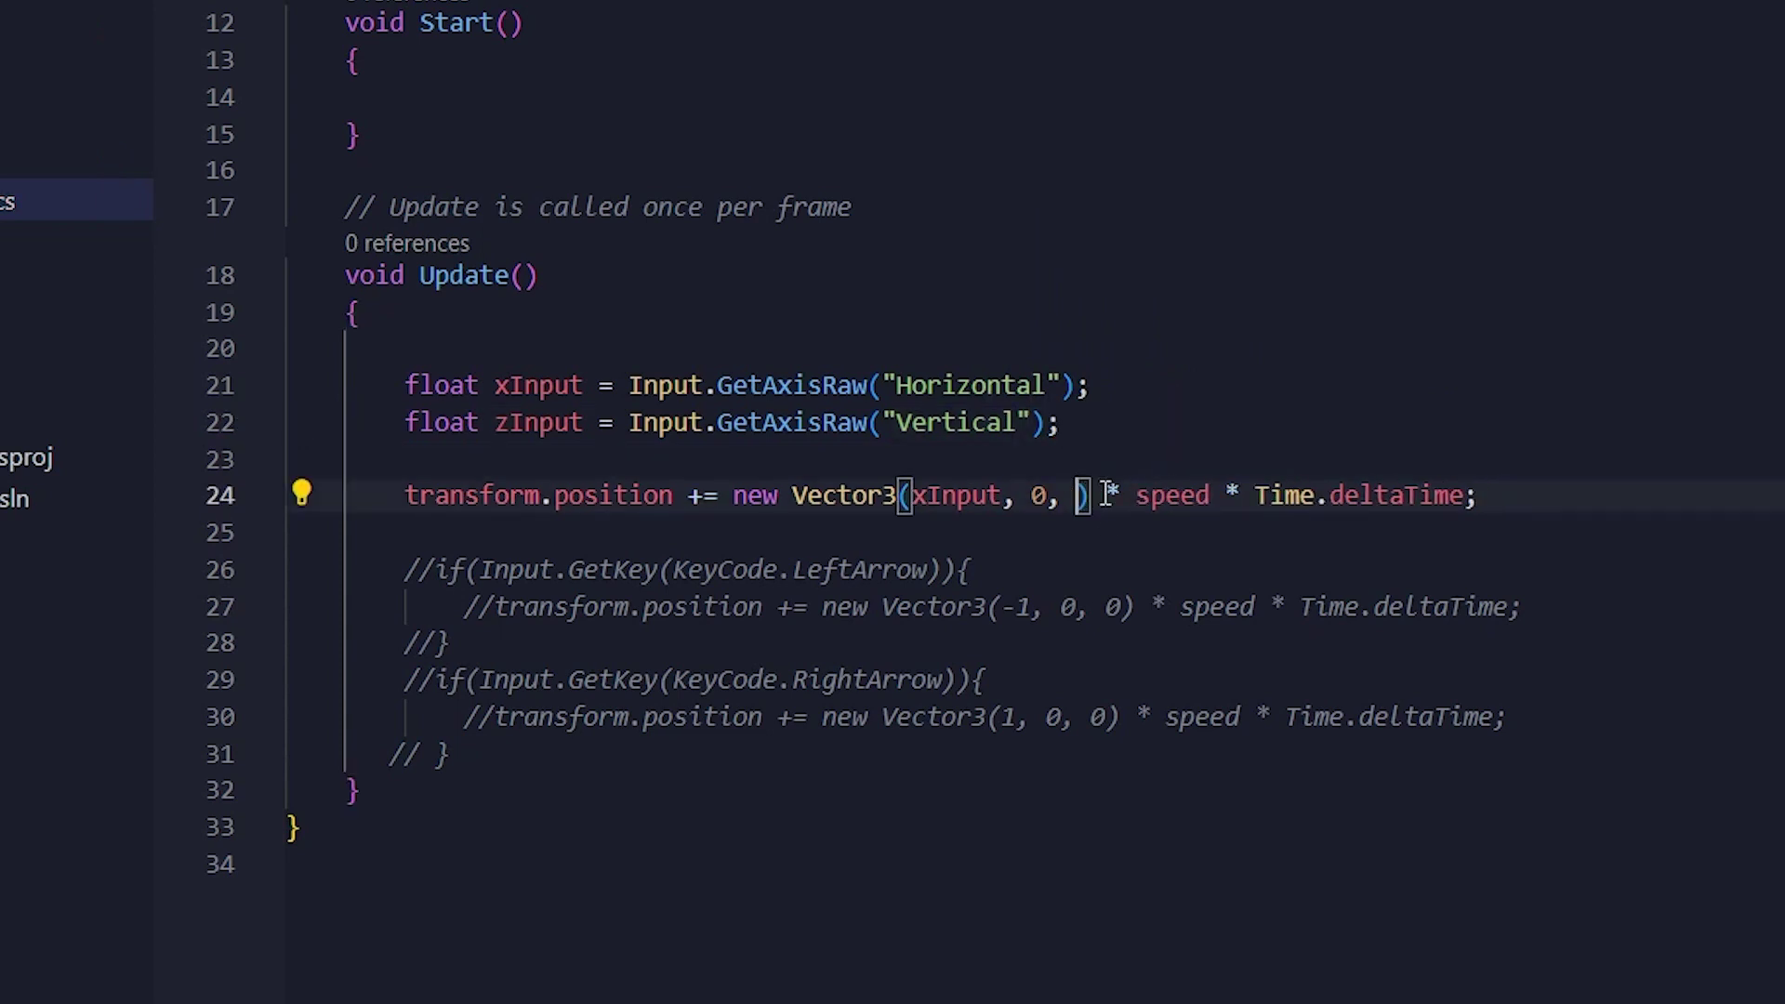
text(zIn)
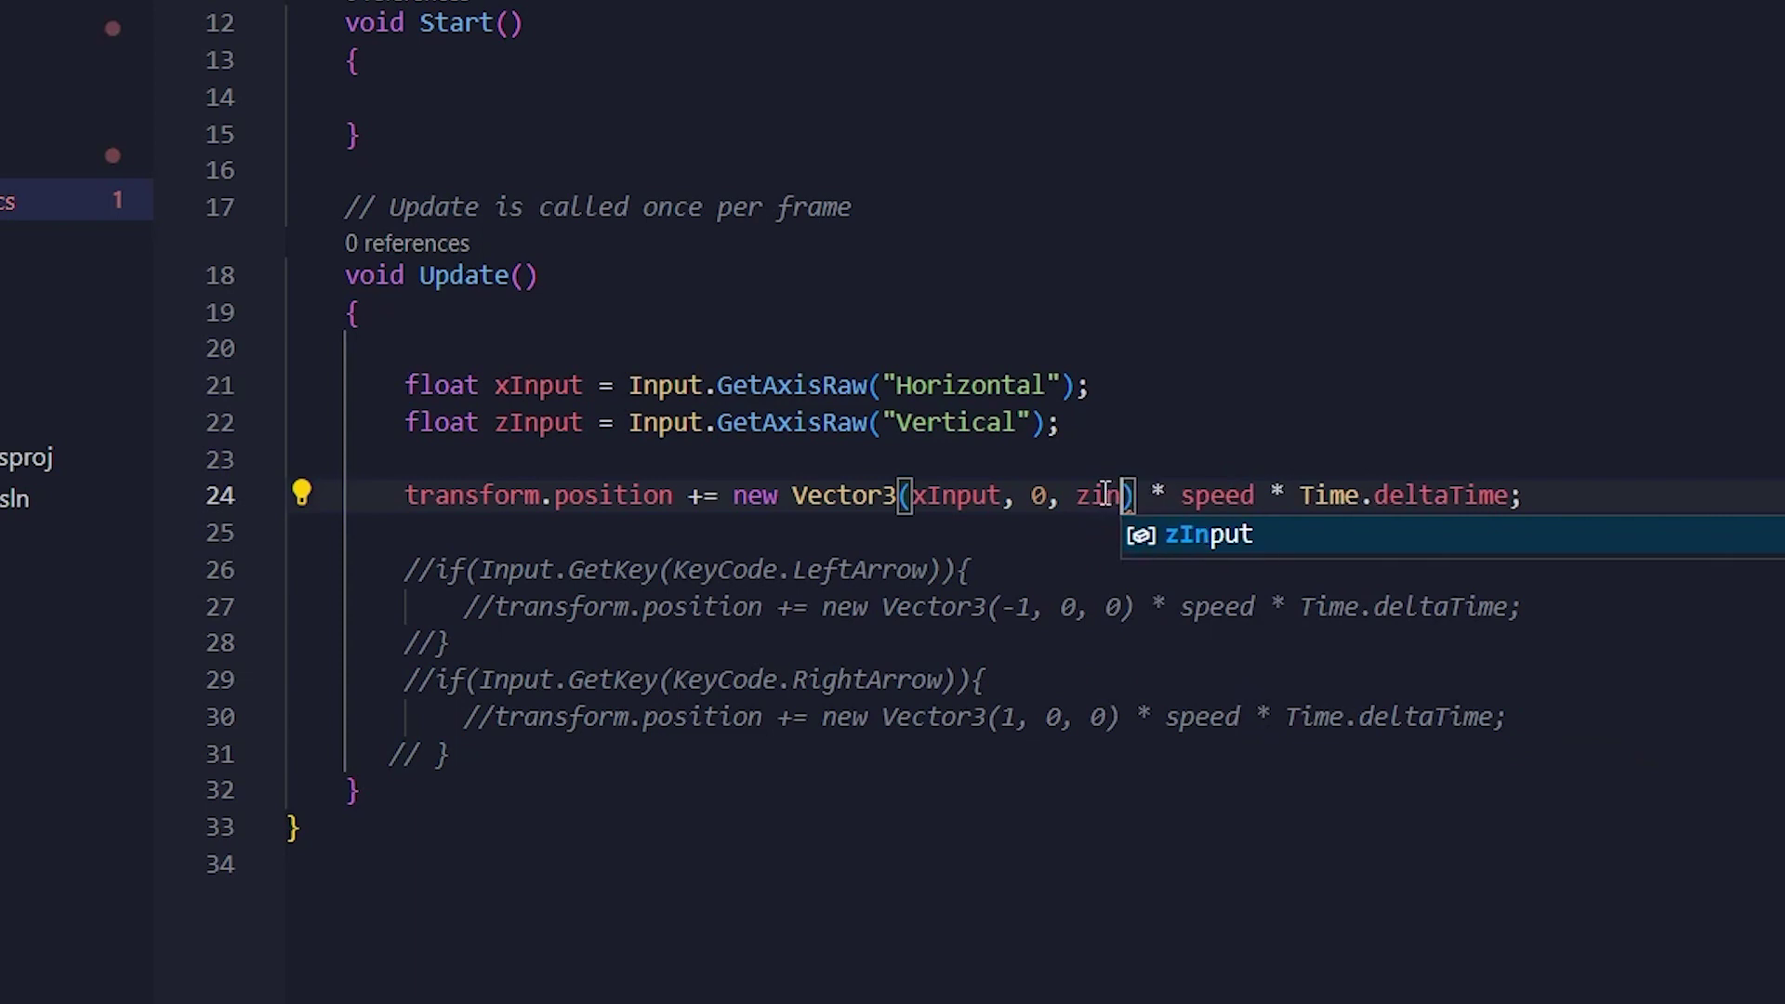
key(Tab)
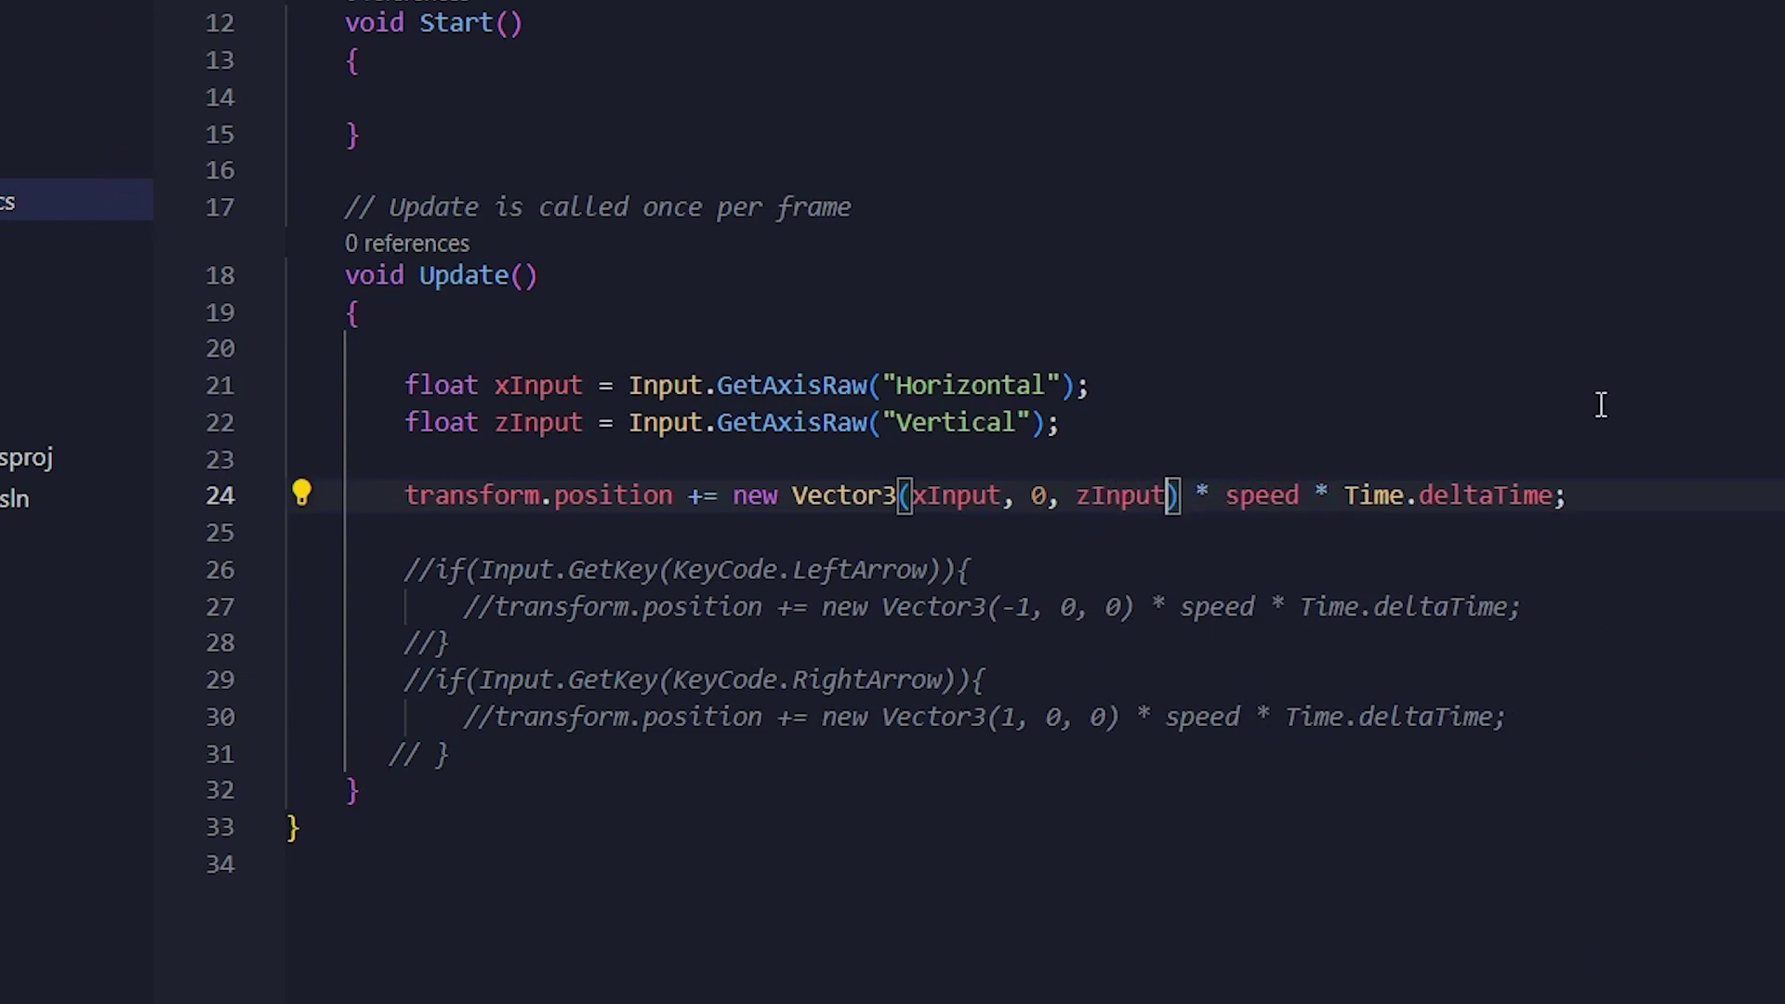
key(End)
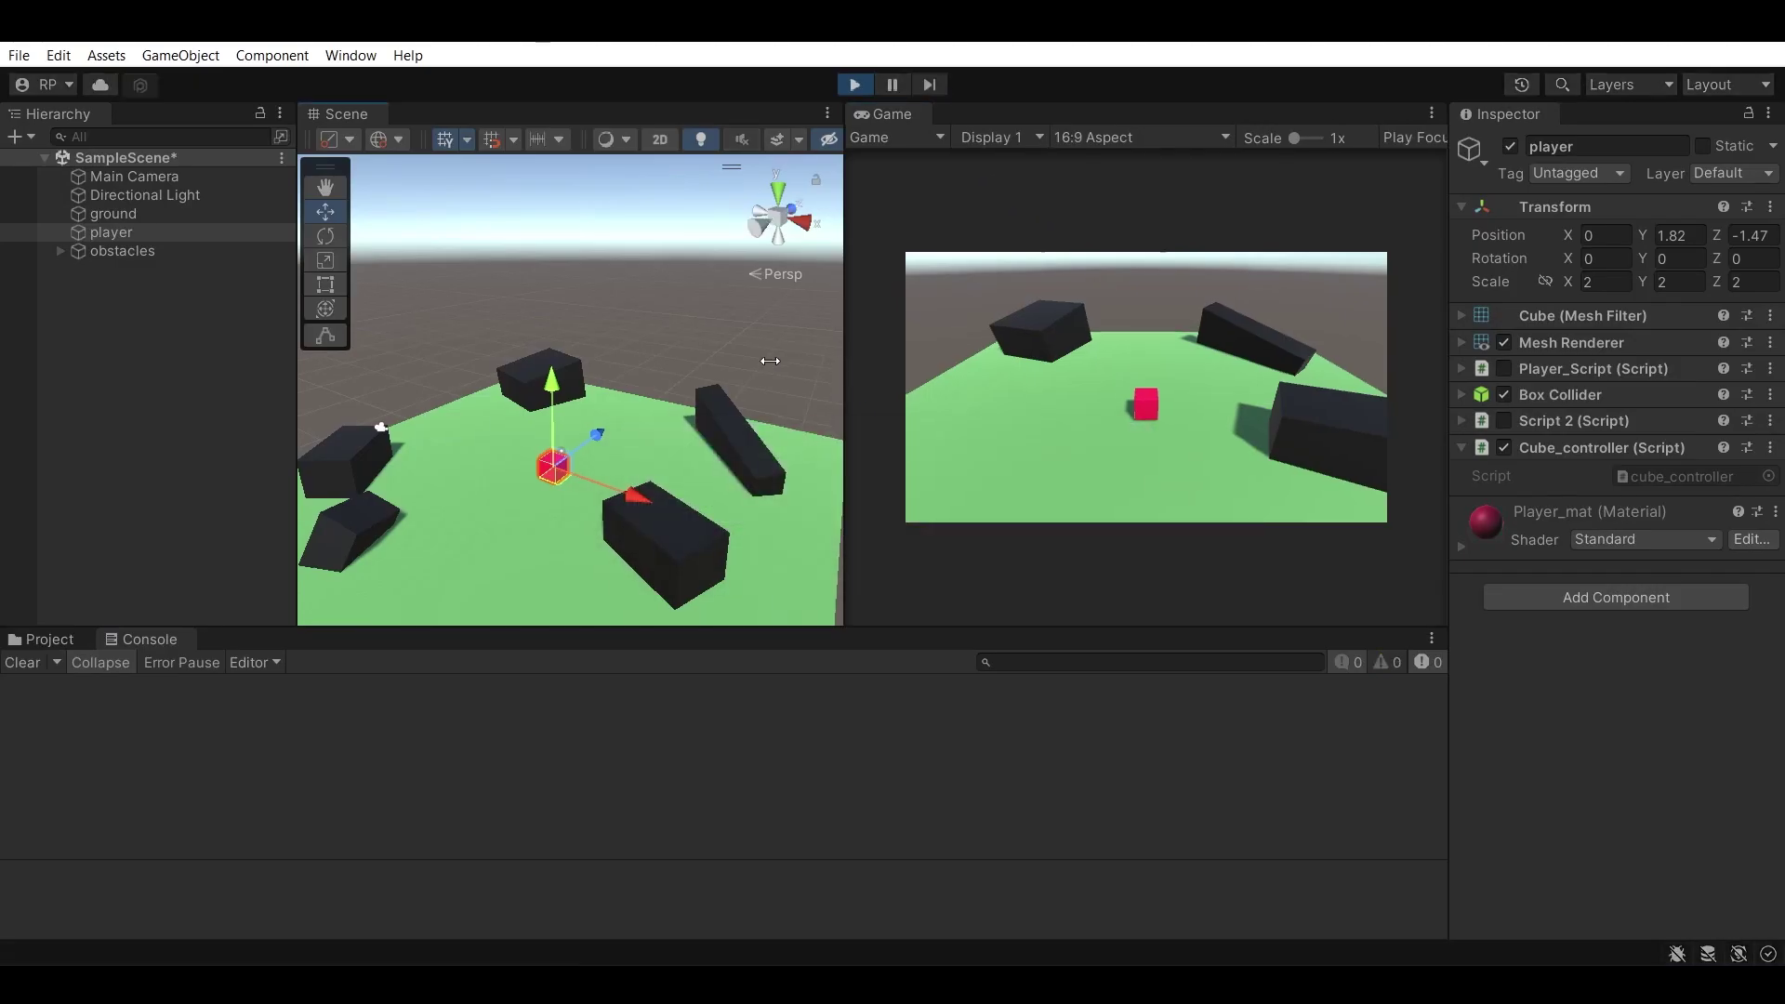
Drive the red cube around the ground on X and Z using the W, A, S, D keys.
drag(847, 365, 737, 362)
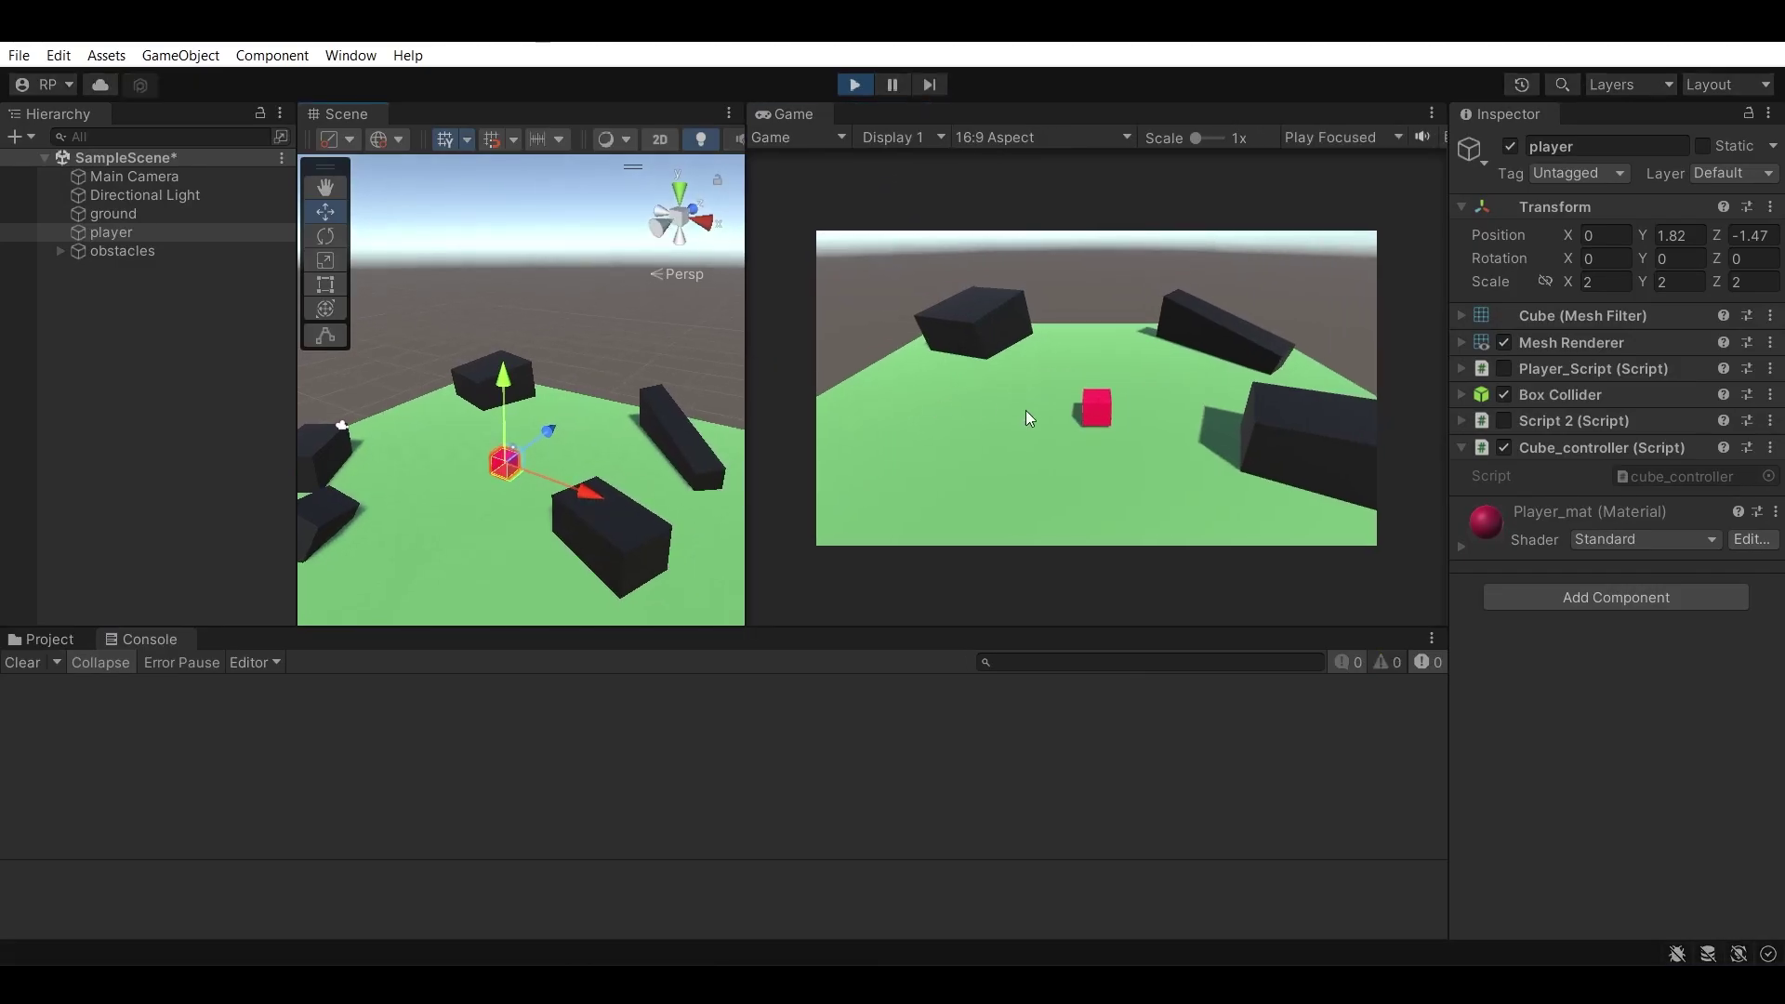
key(s)
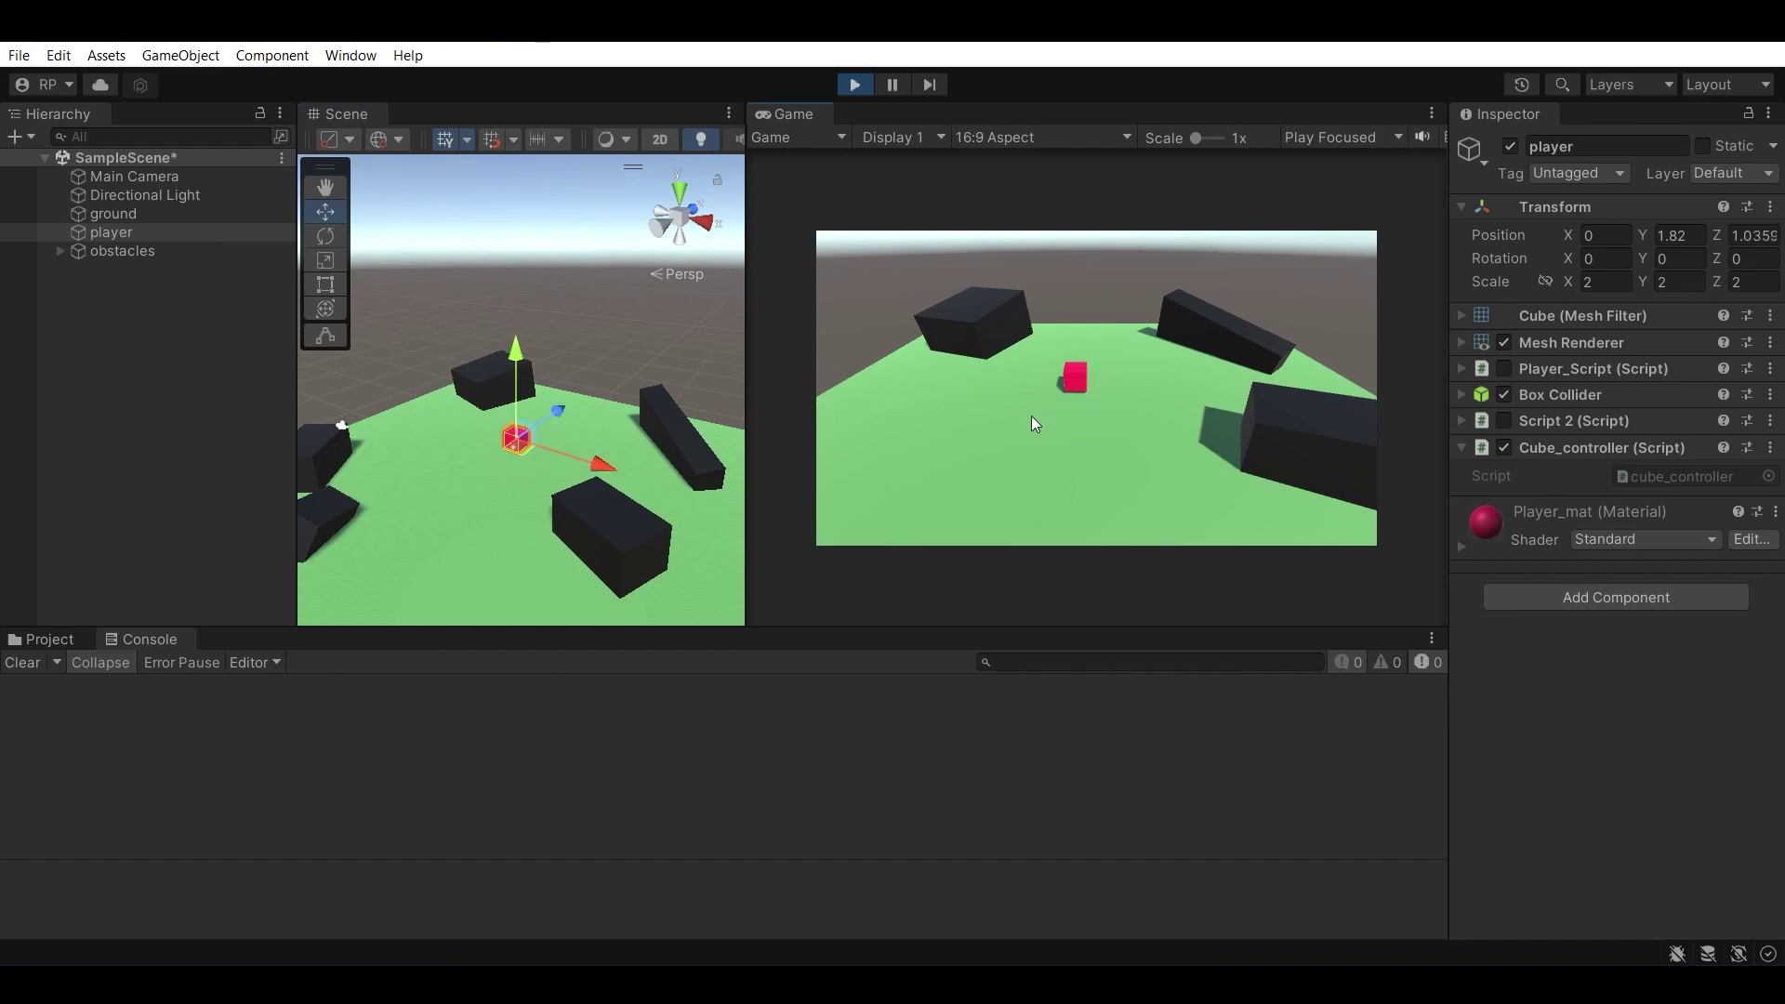
key(d)
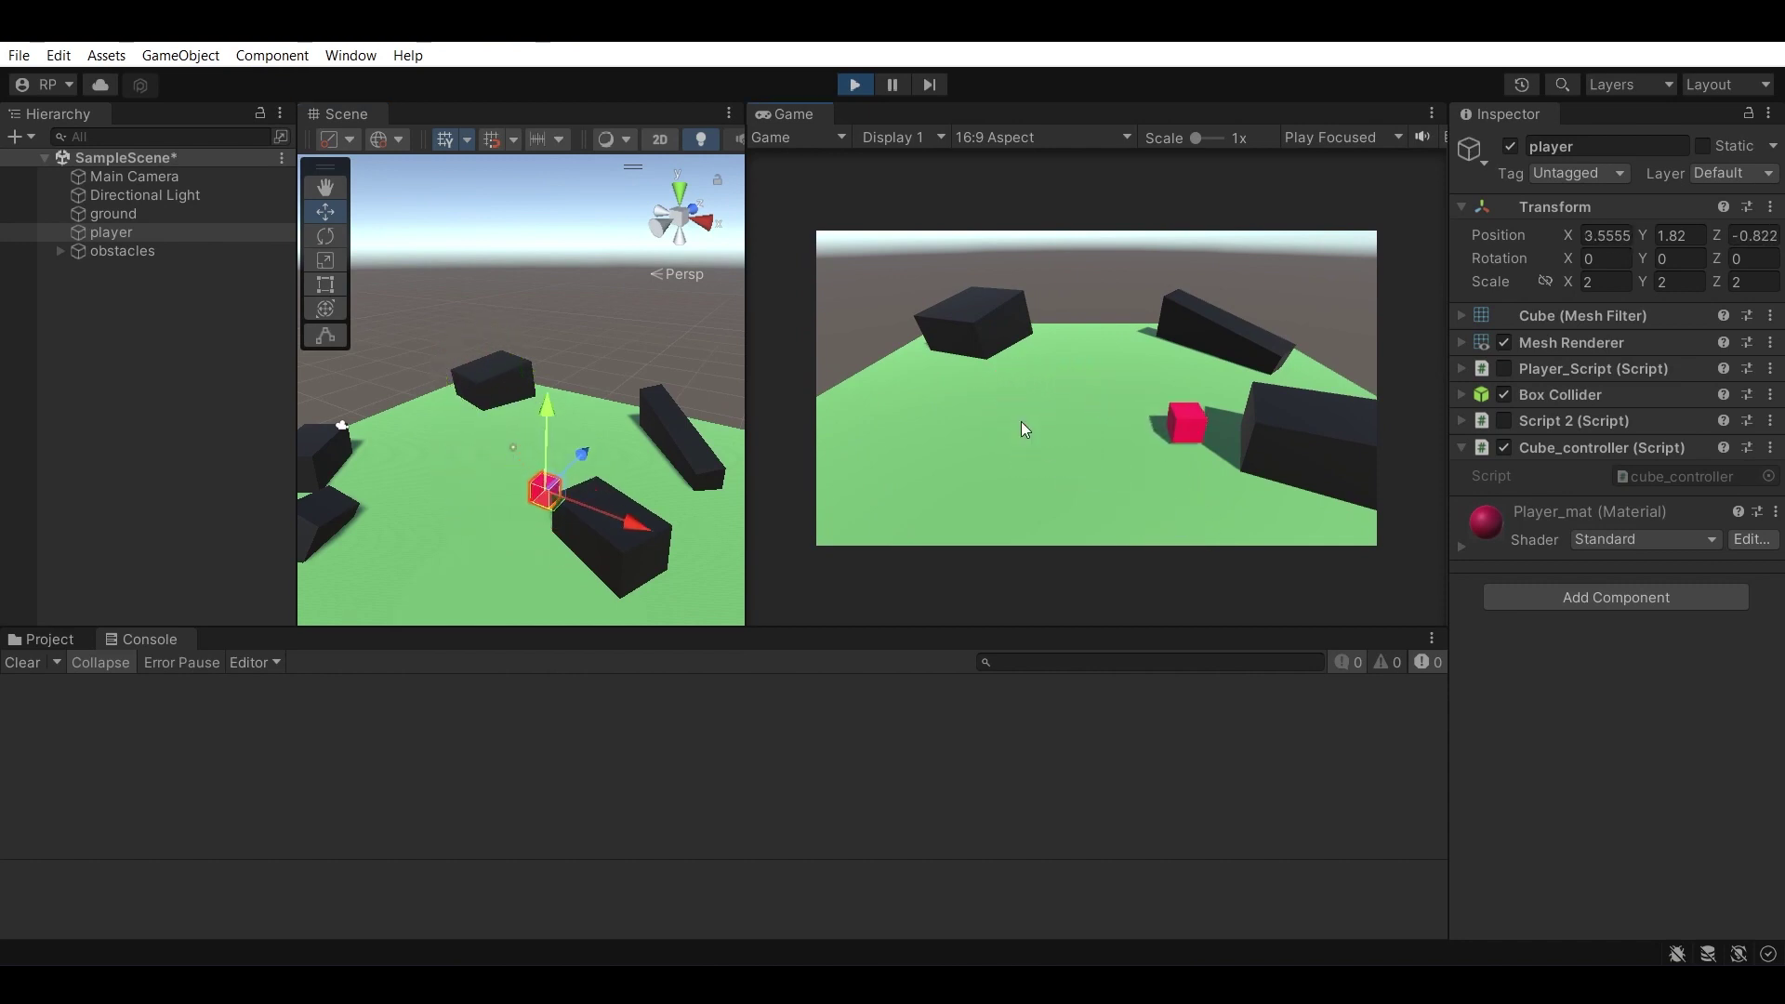
key(a)
key(w)
key(a)
key(d)
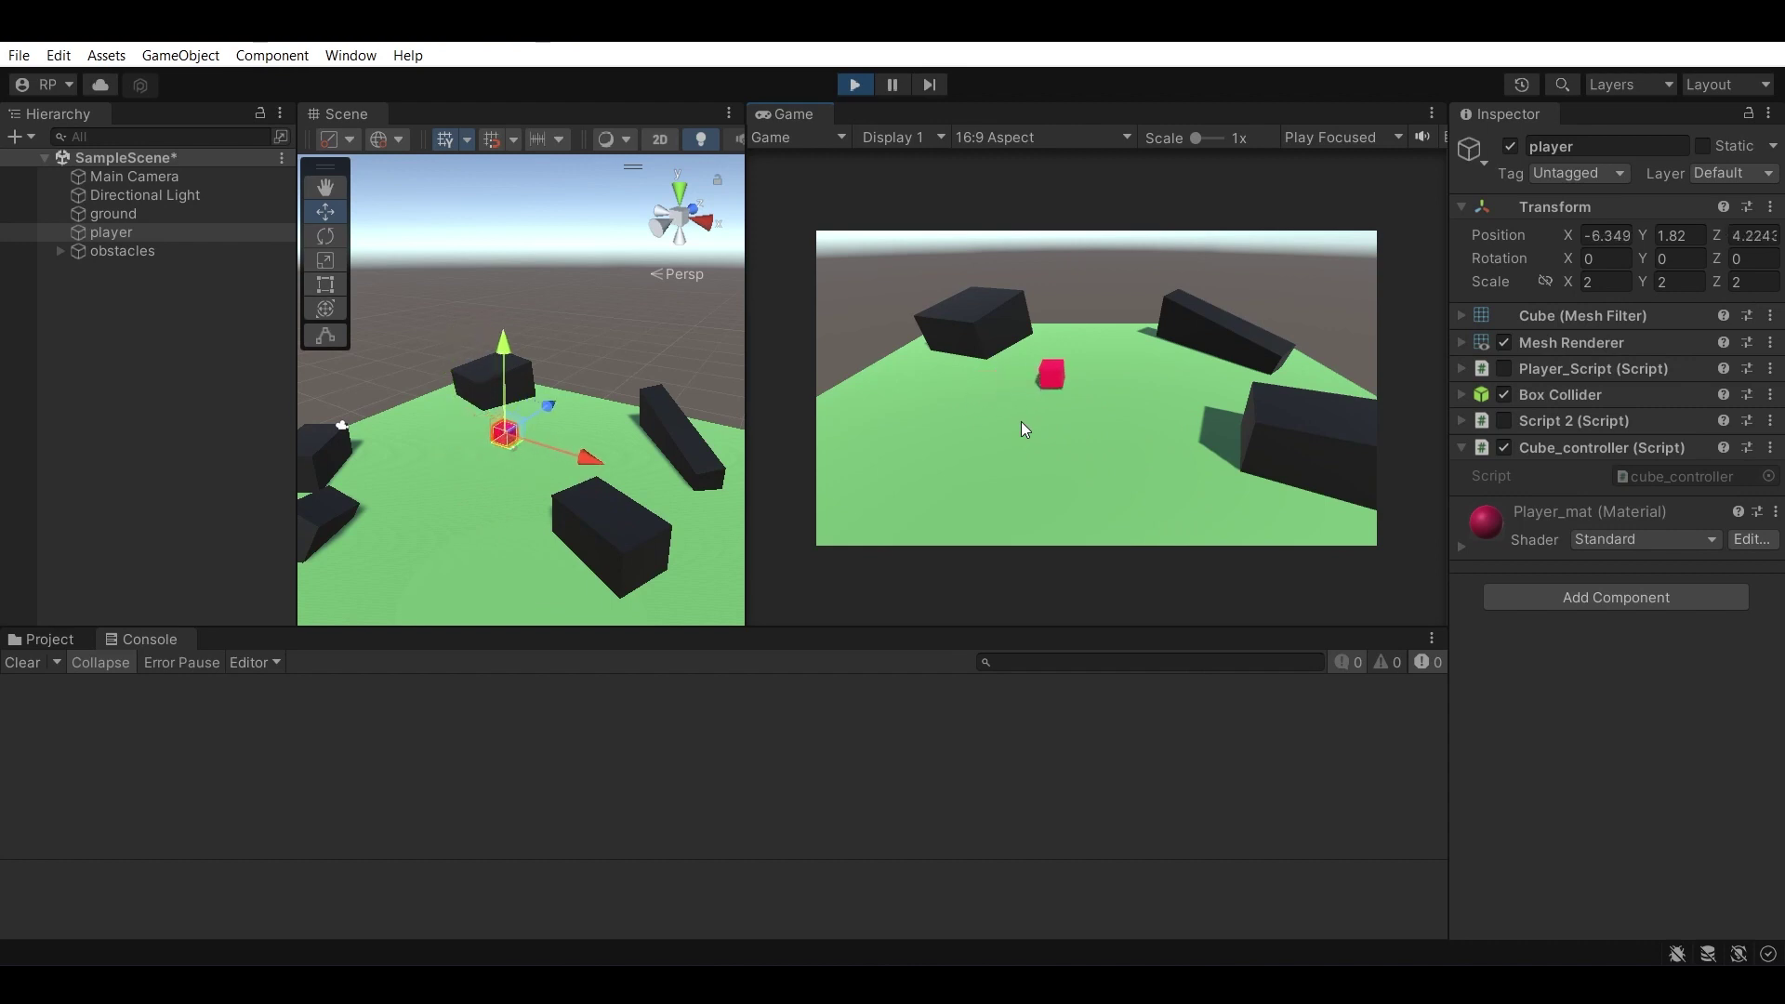
key(s)
key(w)
key(d)
key(a)
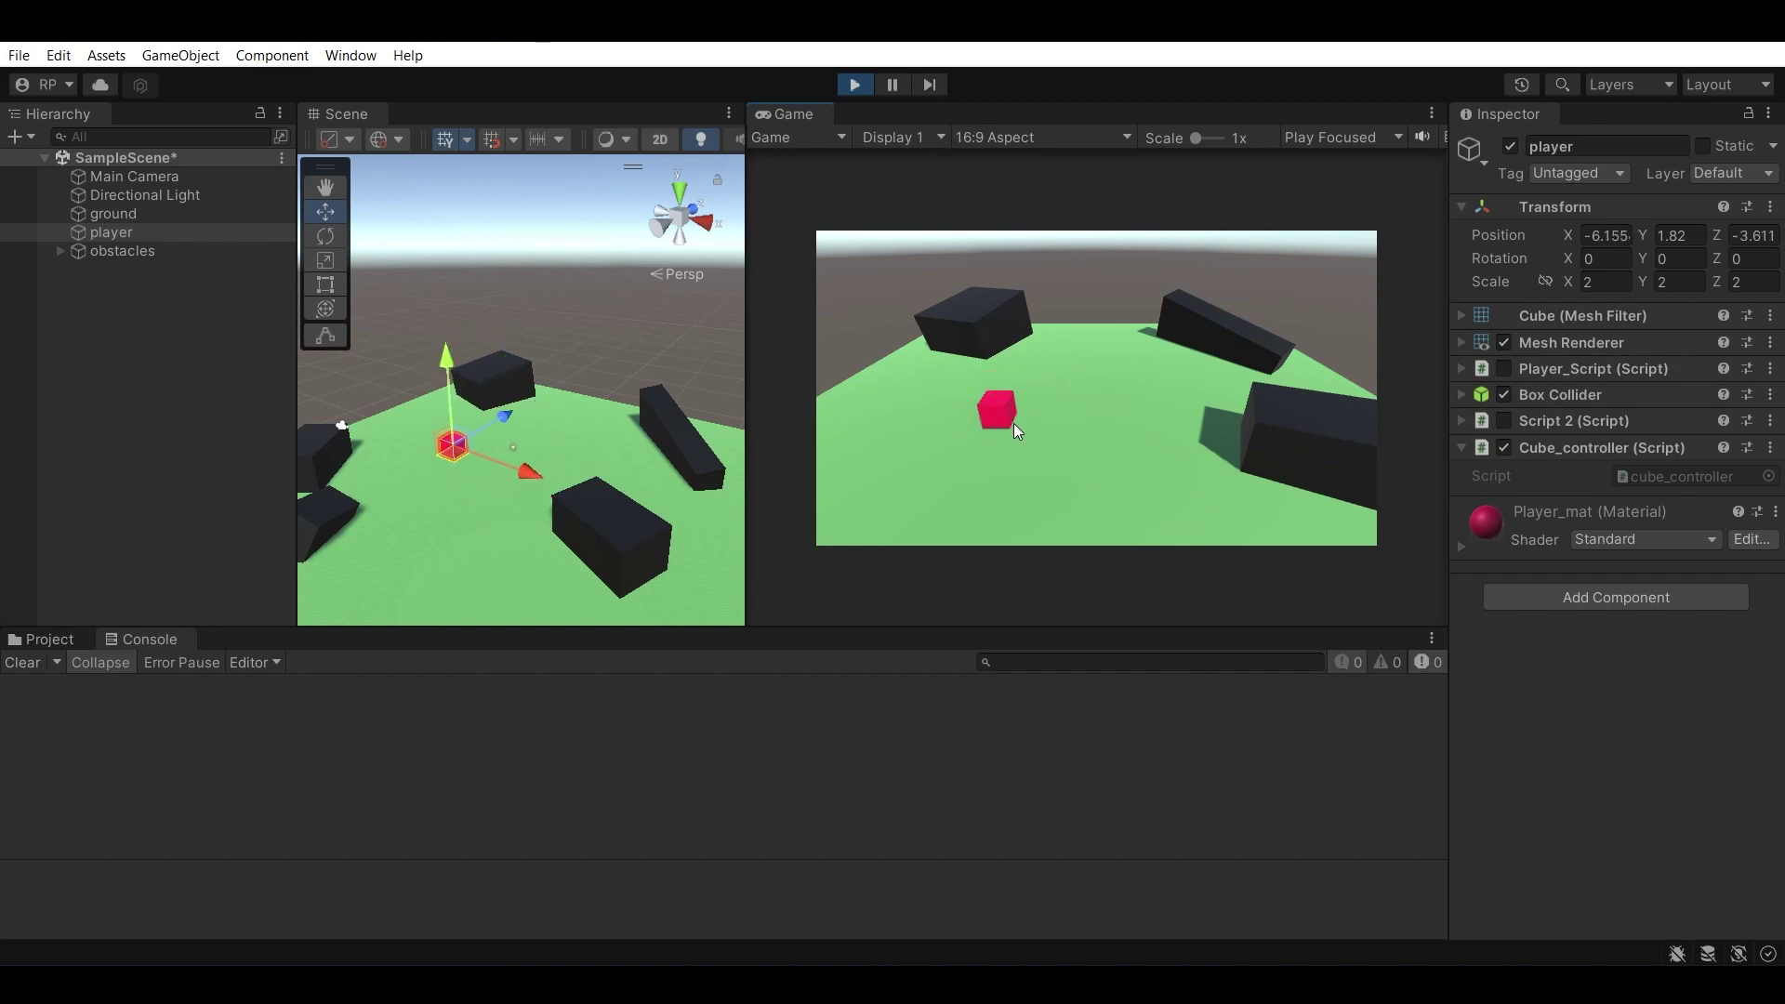
key(d)
key(a)
key(s)
key(a)
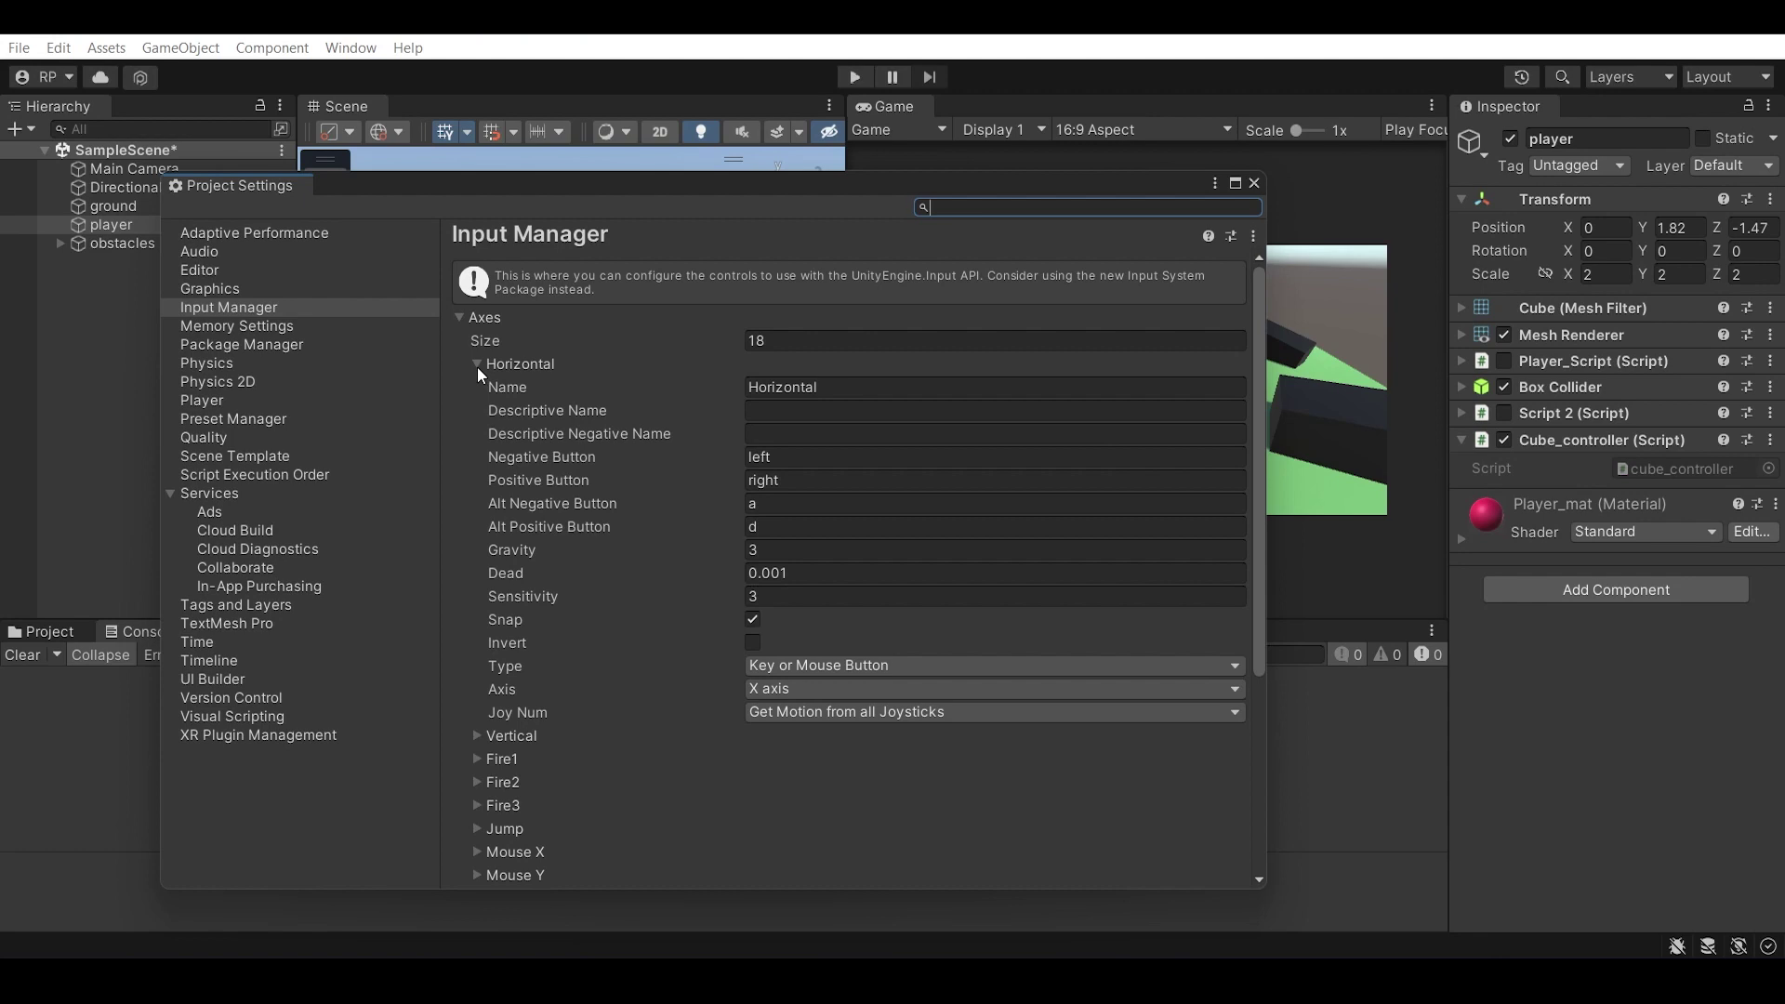
Check the Vertical axis negative and positive keys, then steer the cube with Right and Down arrows.
click(477, 366)
click(476, 387)
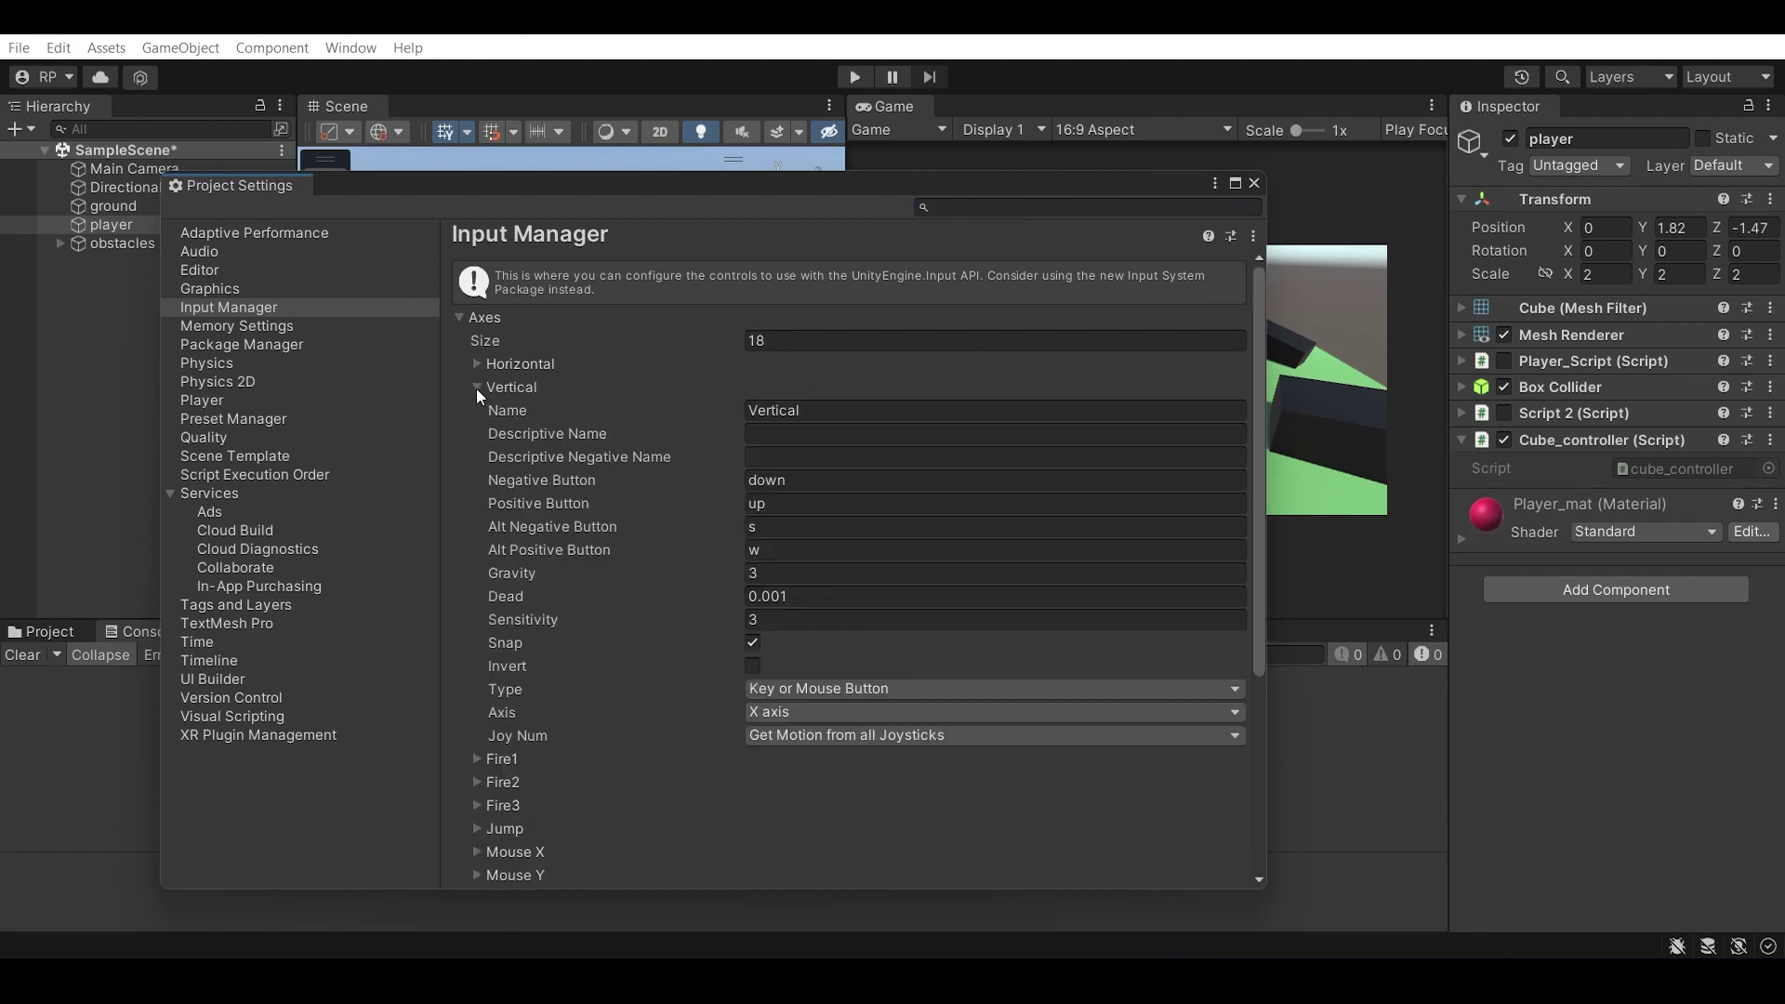
click(767, 480)
click(793, 503)
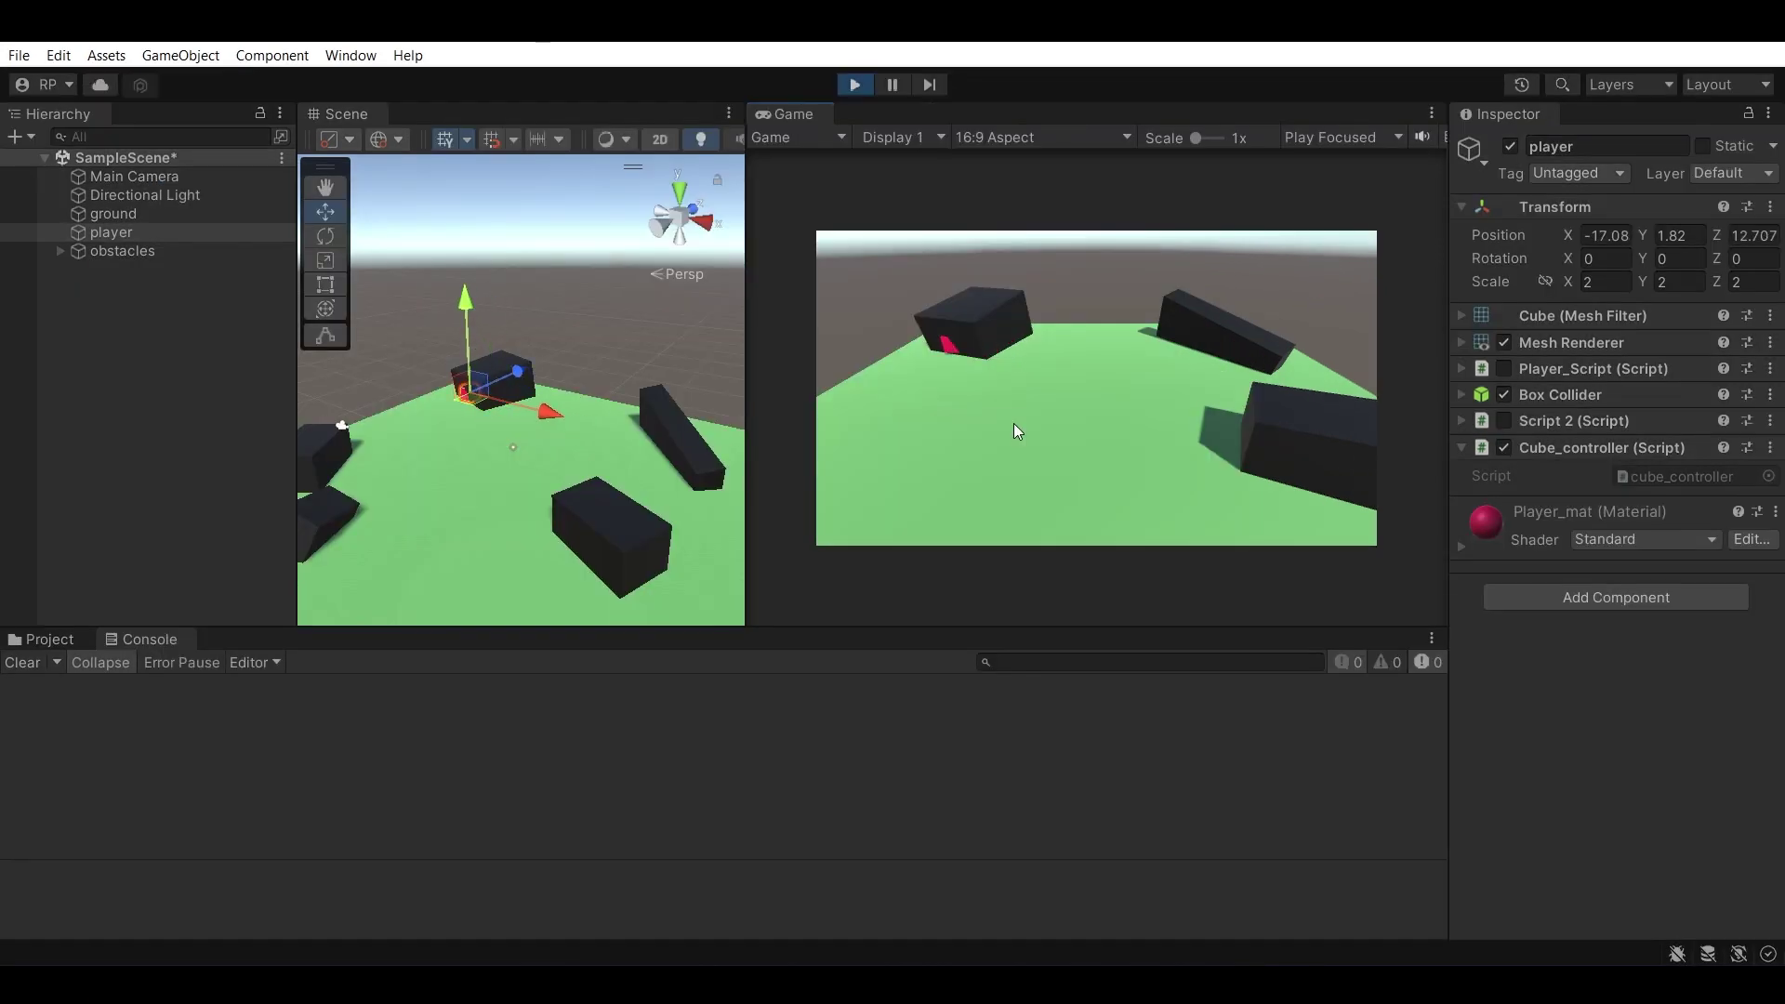
key(Right)
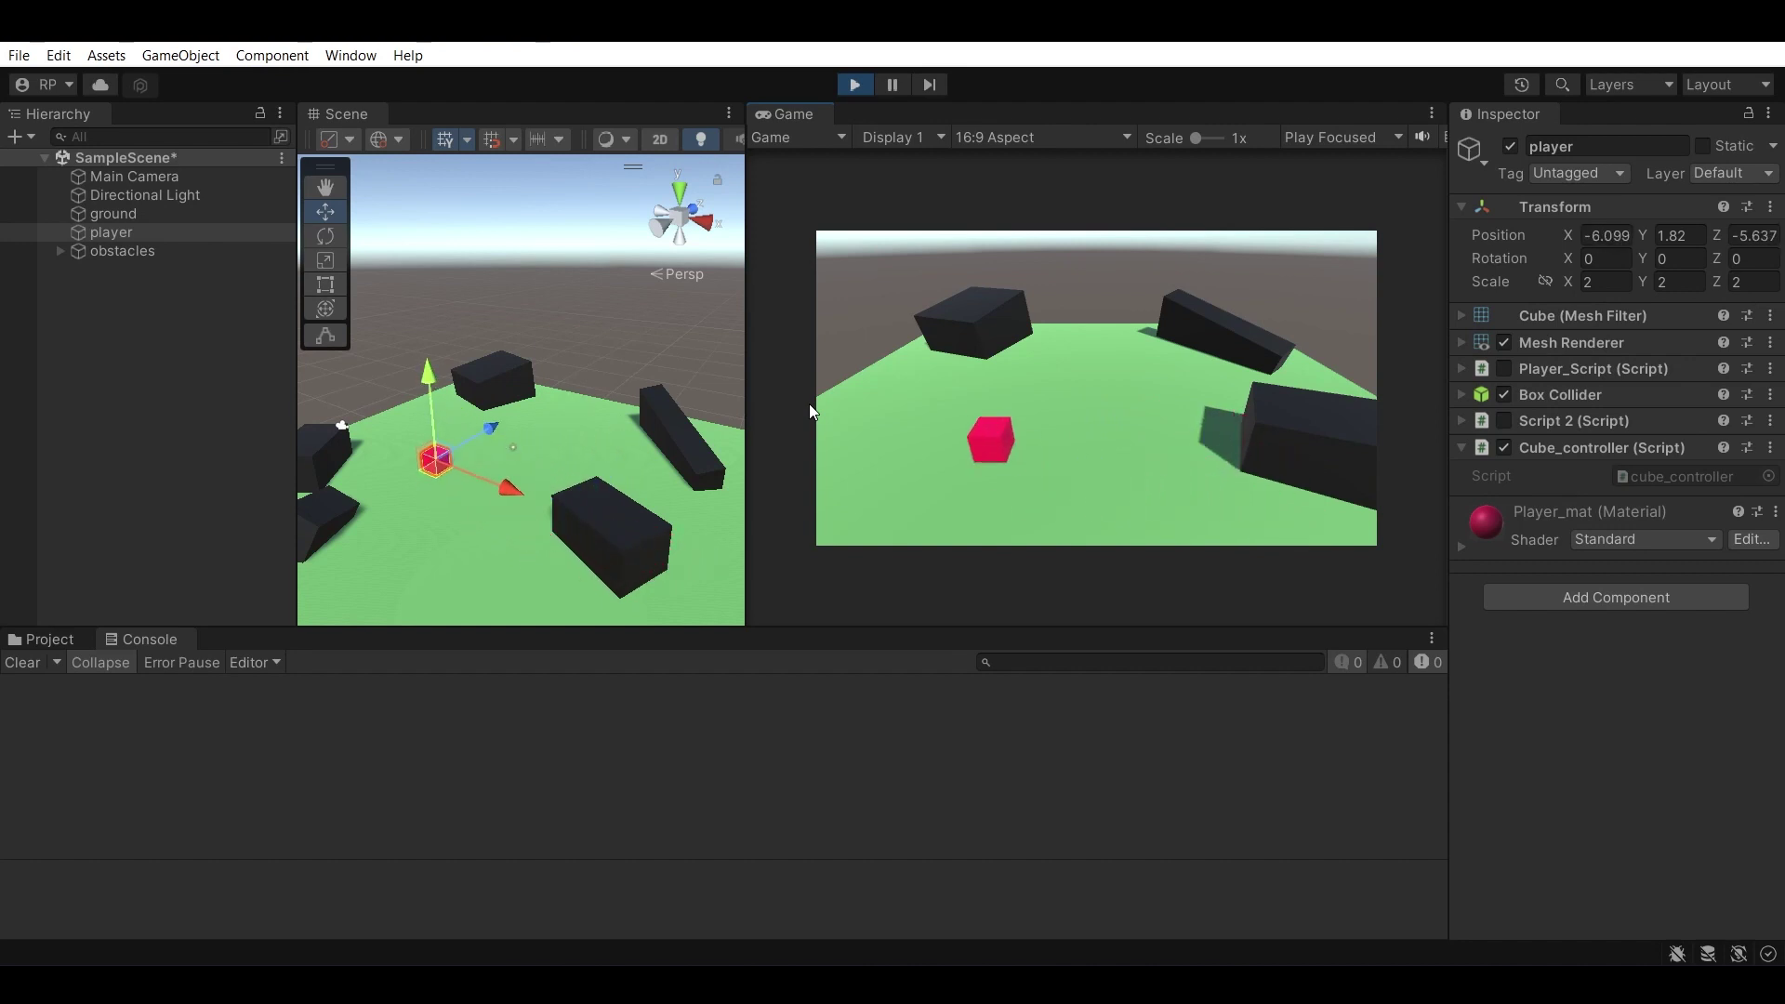
key(Down)
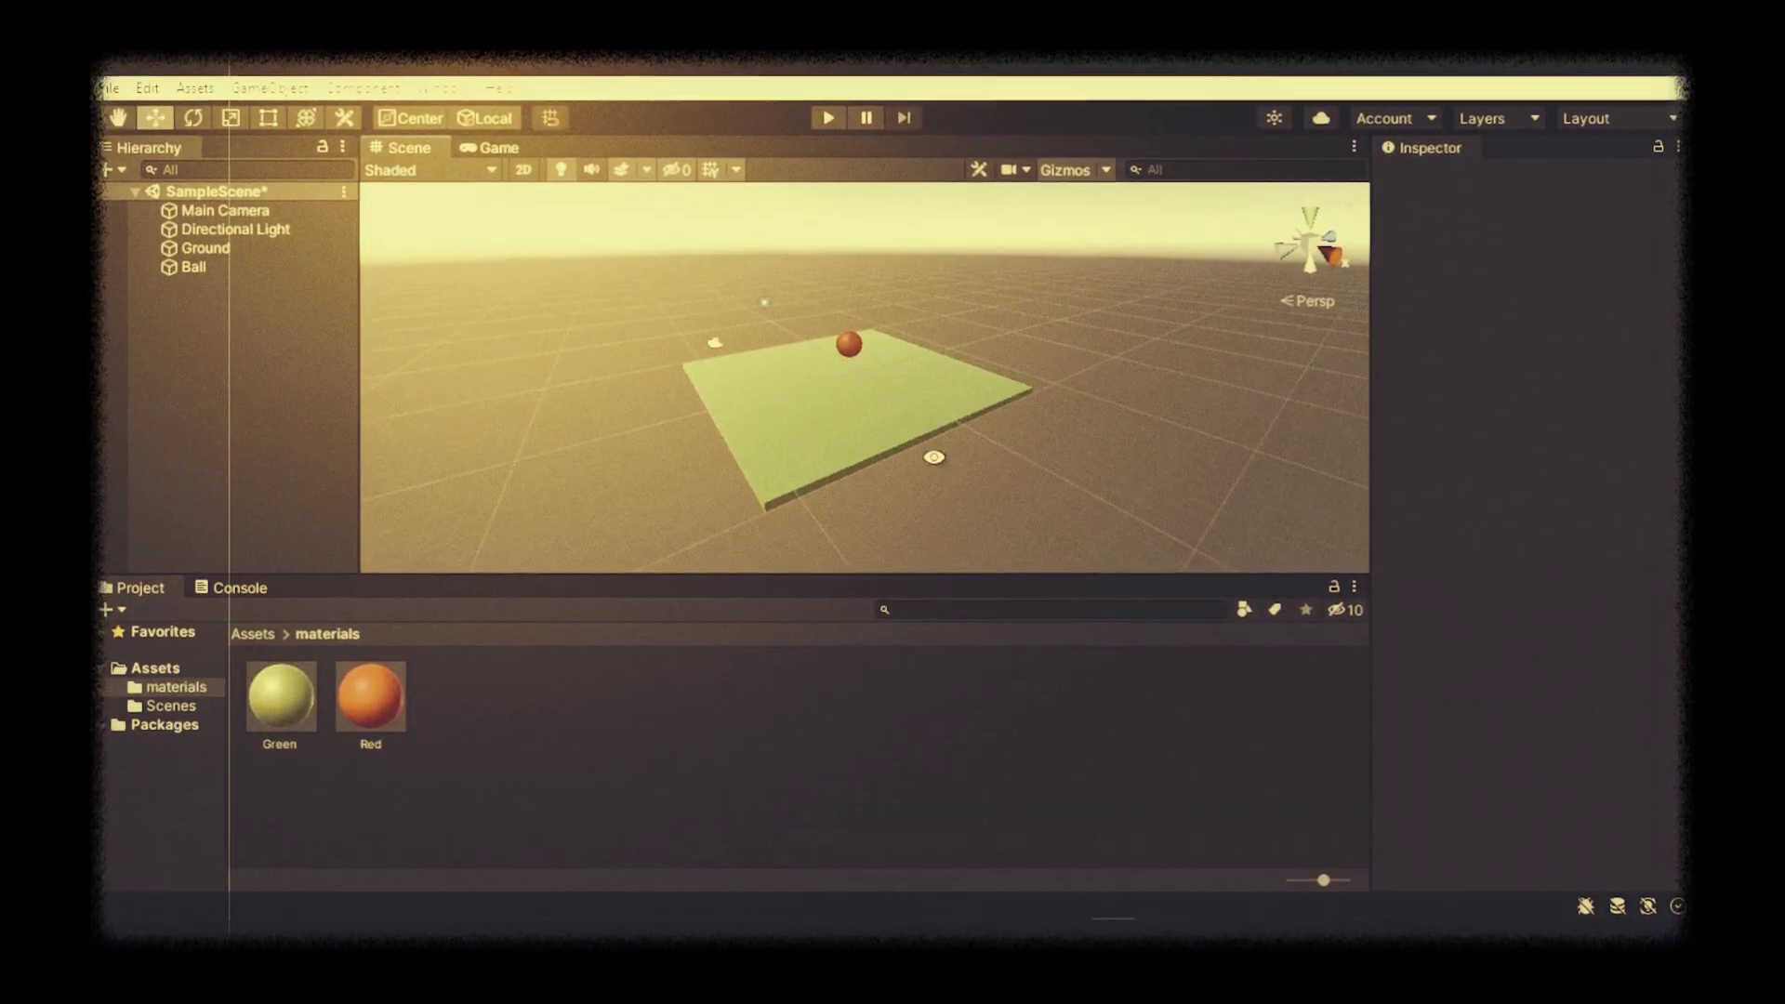
alt+drag(934, 457, 1501, 365)
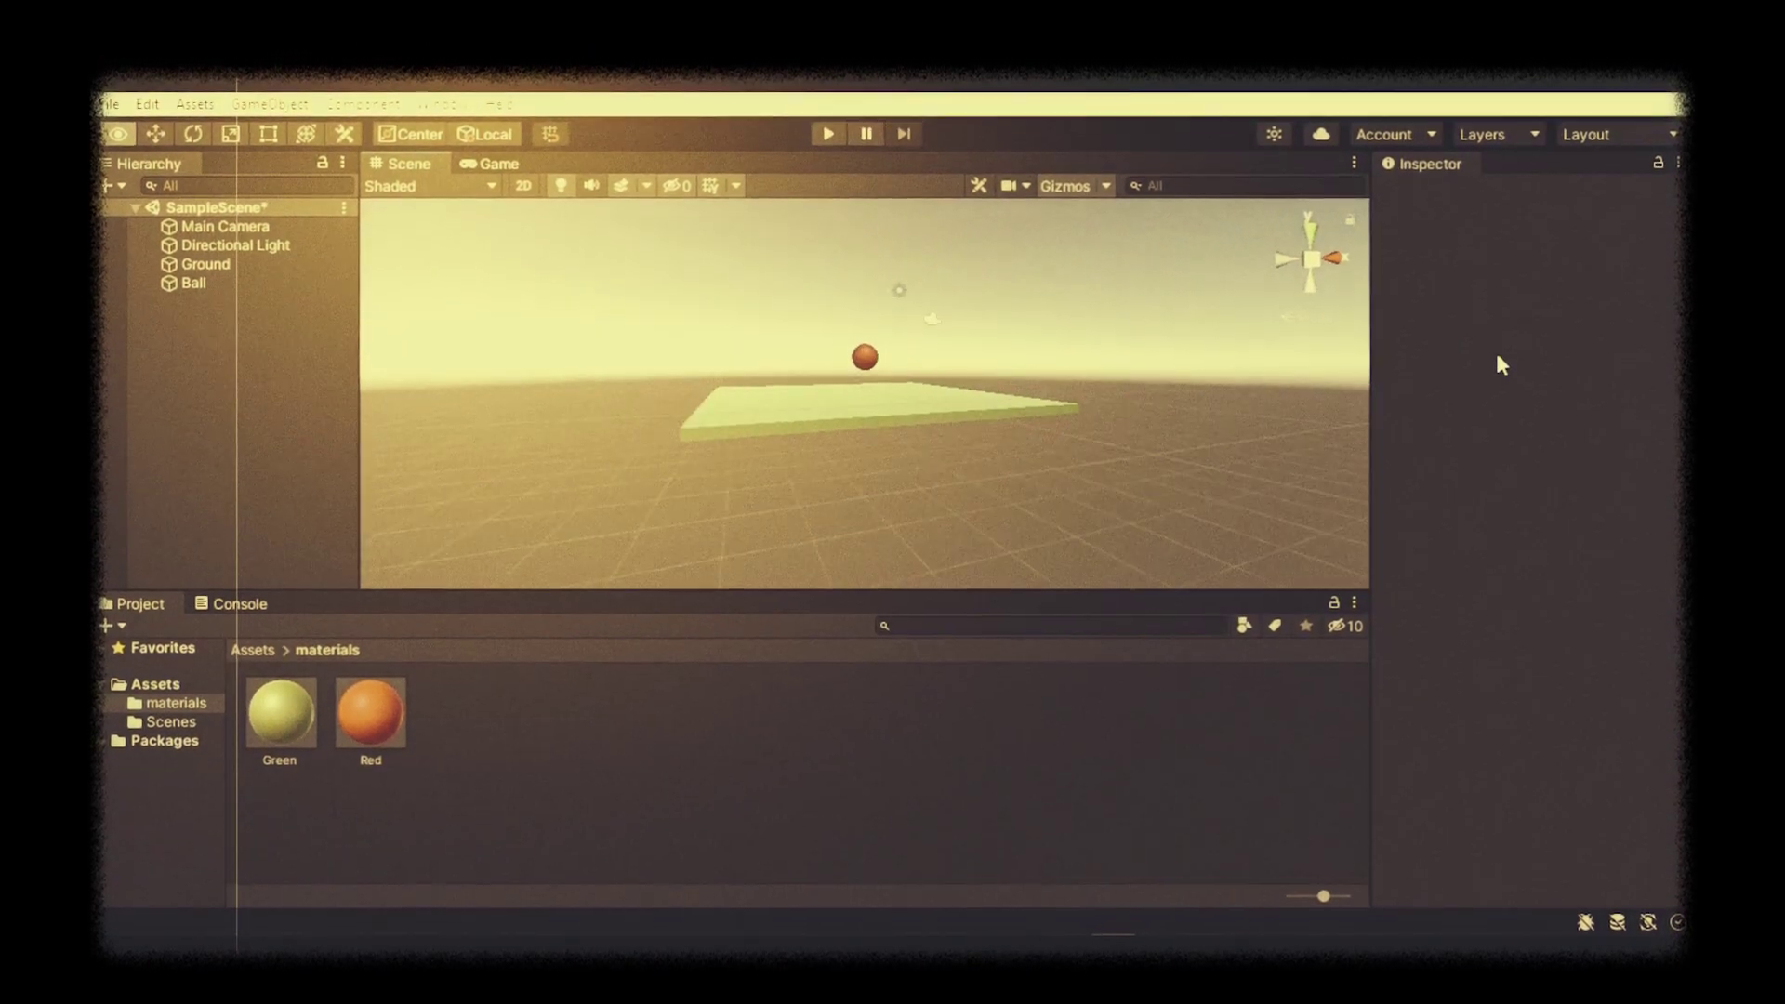
alt+drag(390, 353, 651, 232)
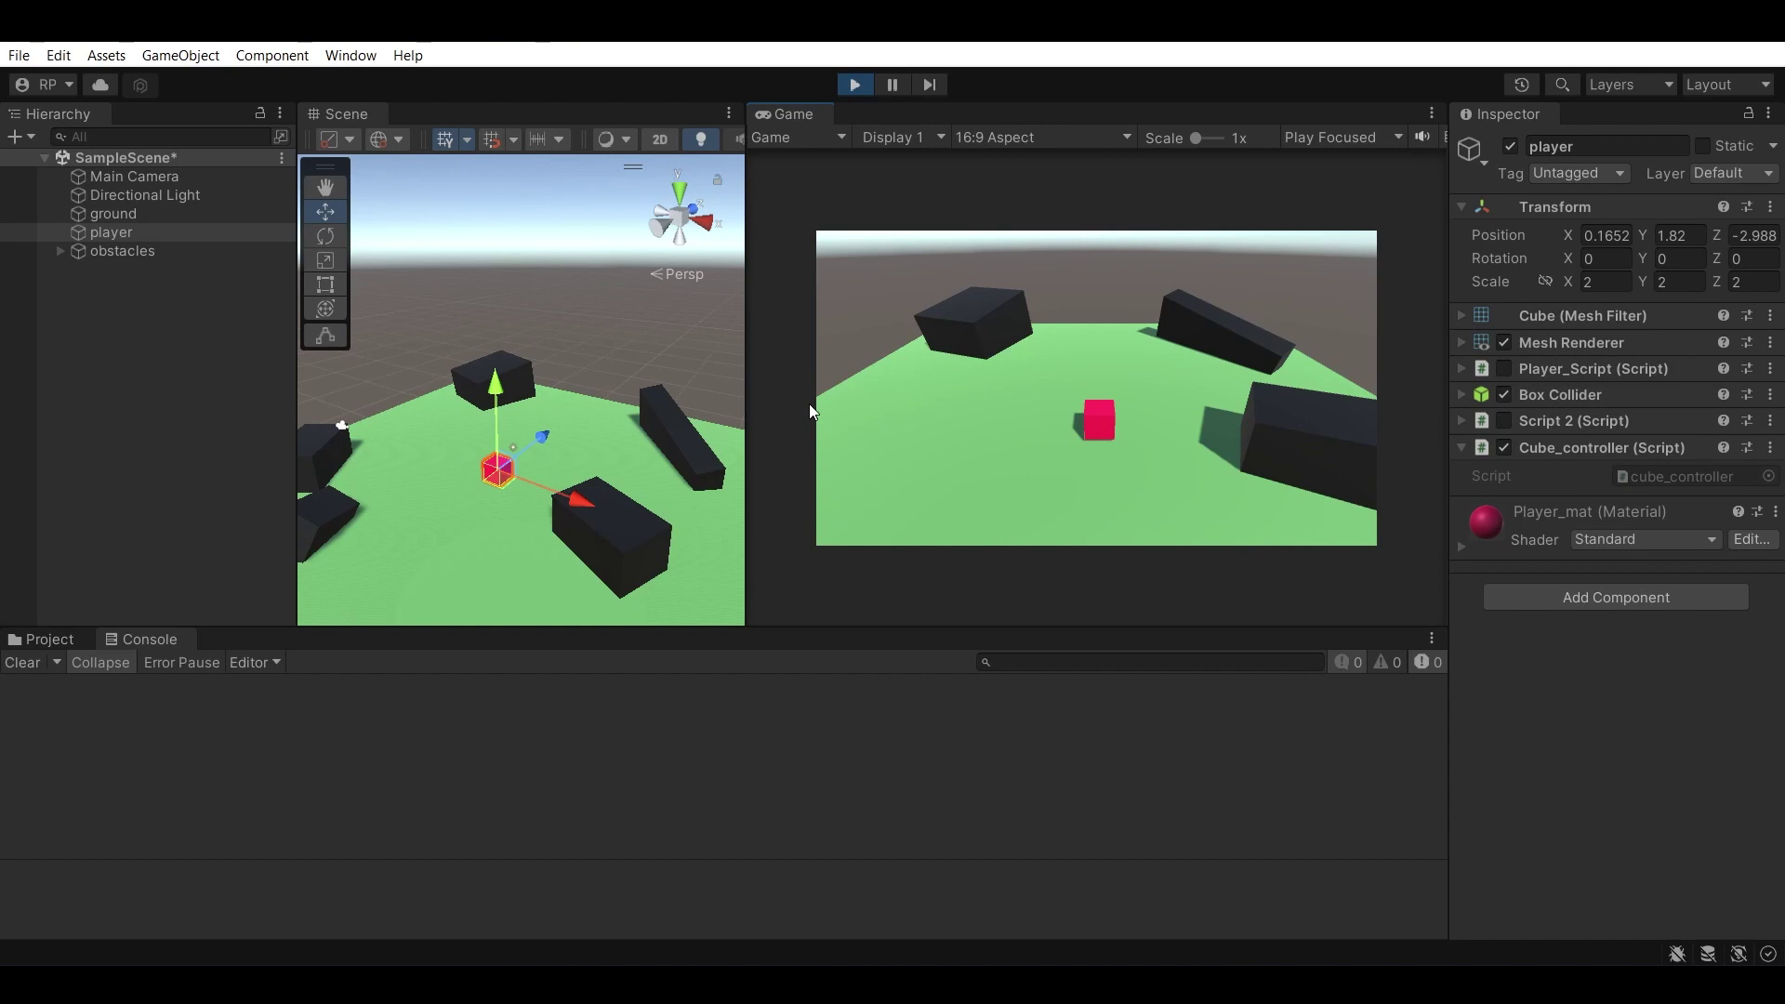
Drive the player cube in every direction around the obstacles with W, A, S and D.
key(d)
key(s)
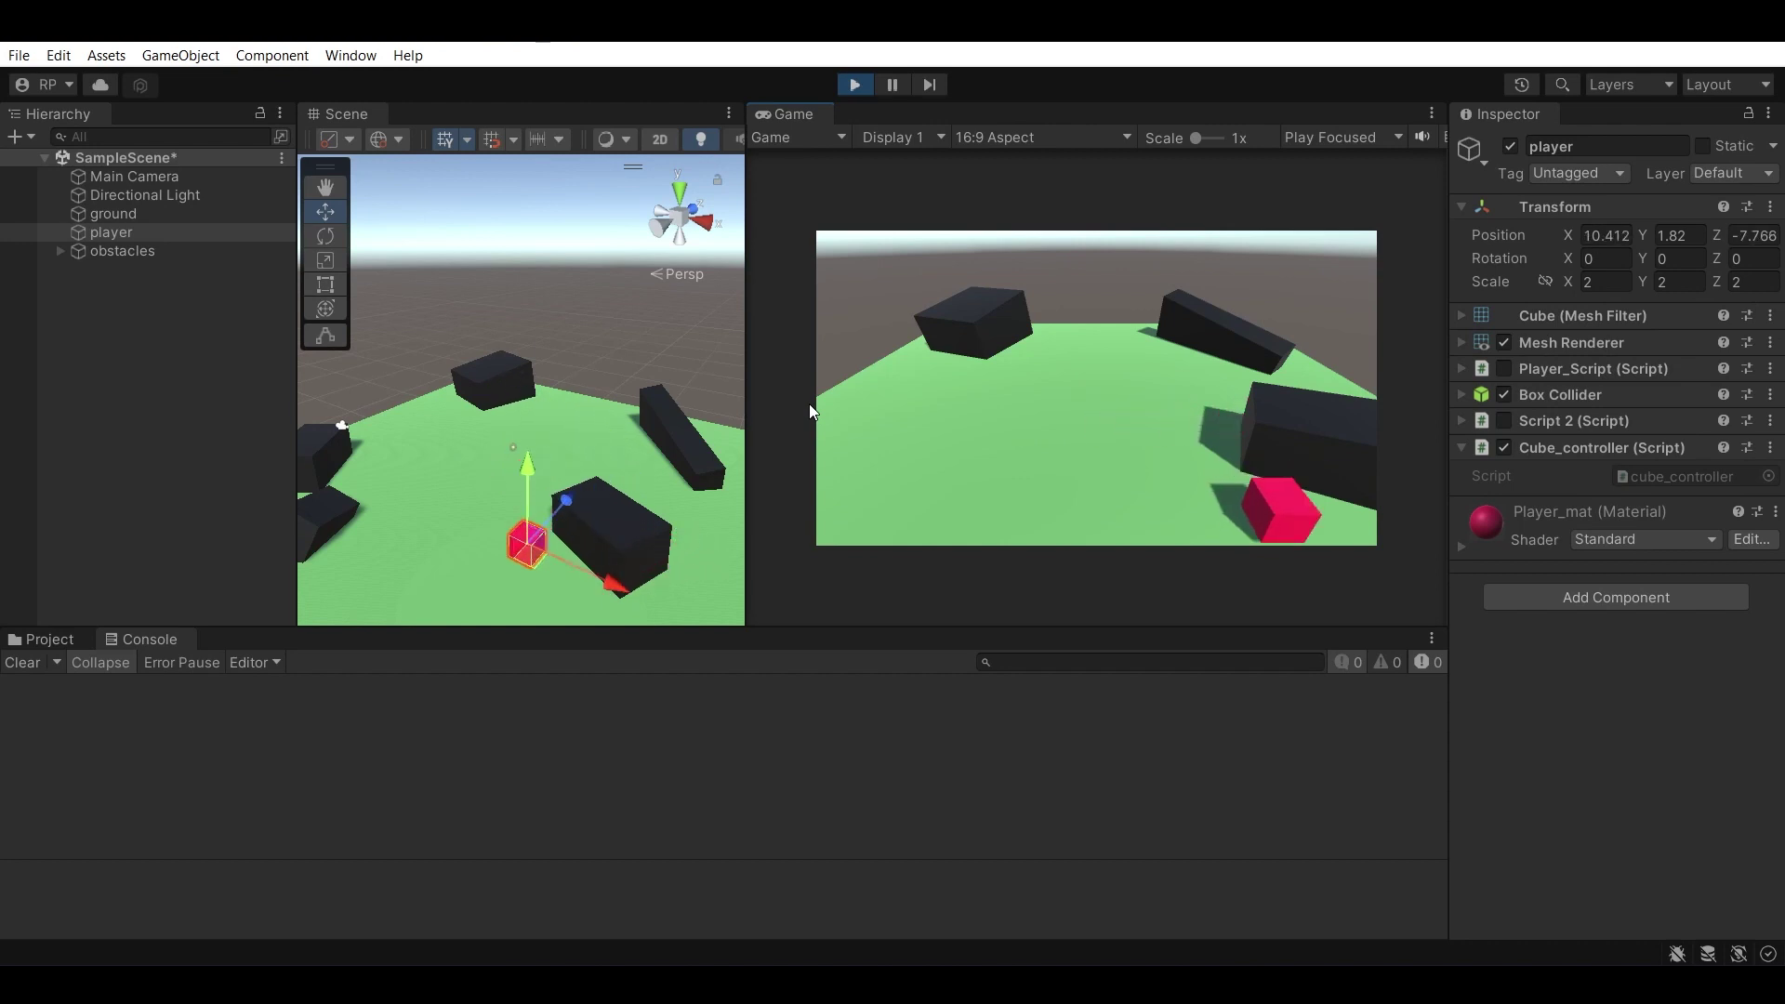
key(w)
key(d)
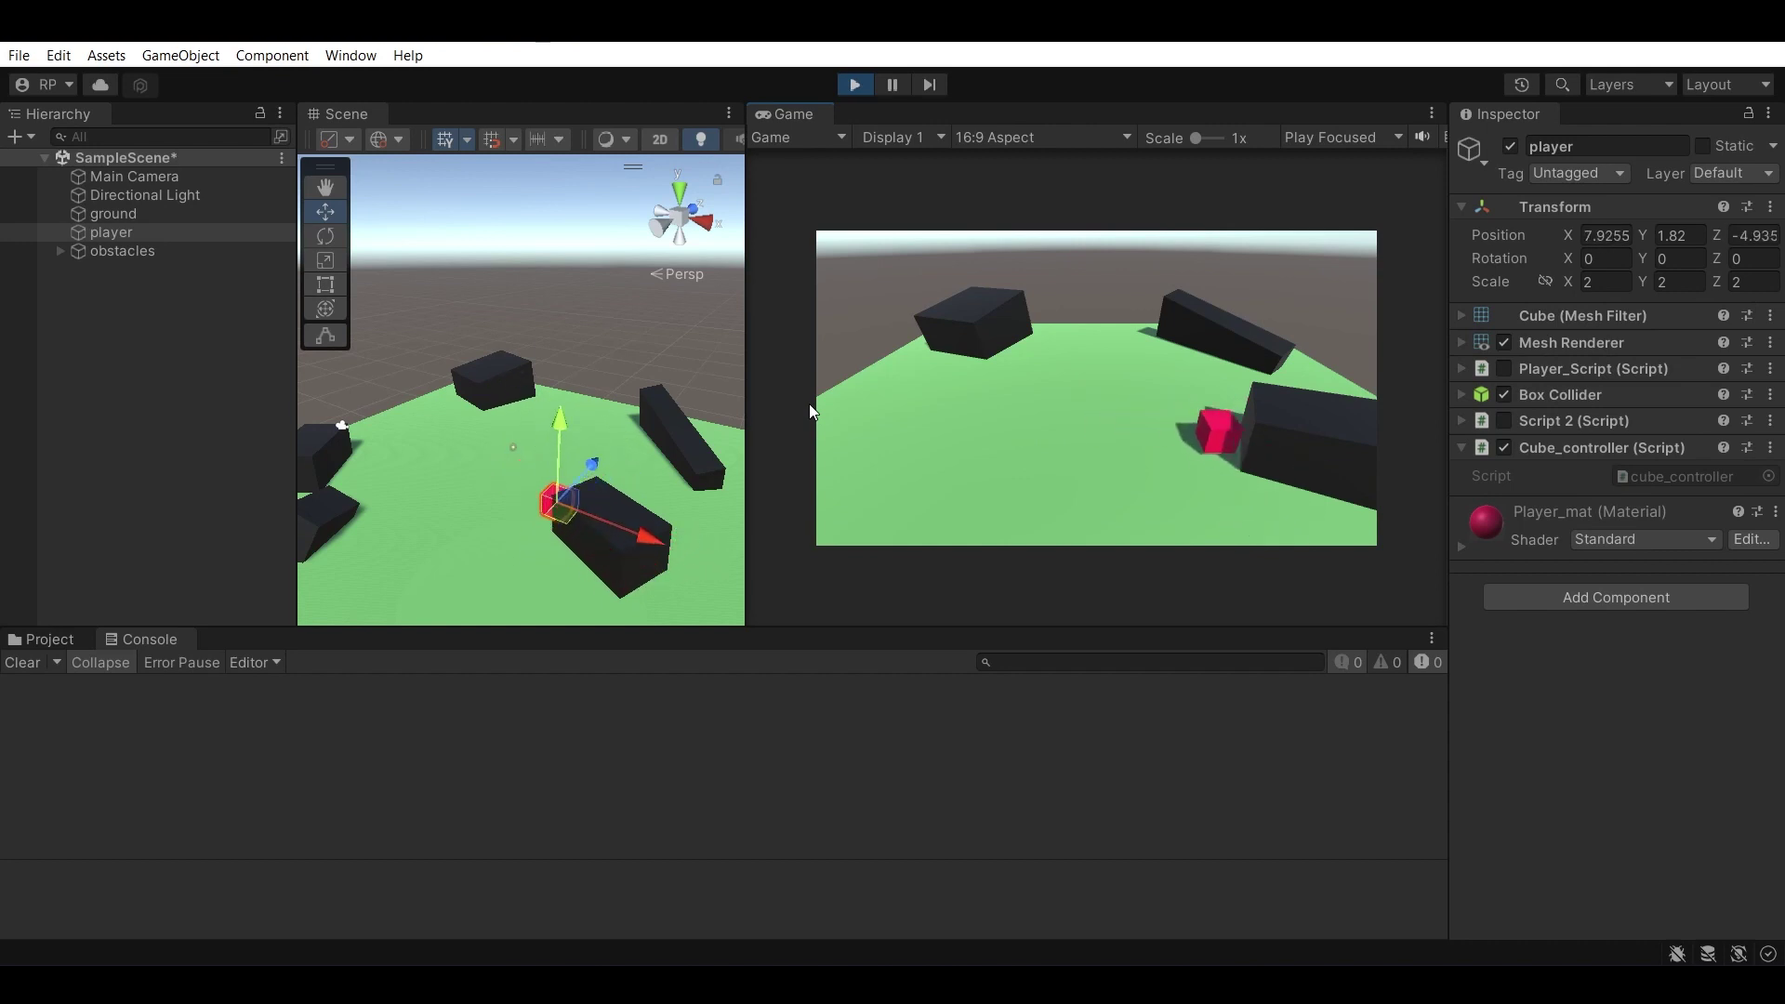
key(a)
key(w)
key(d)
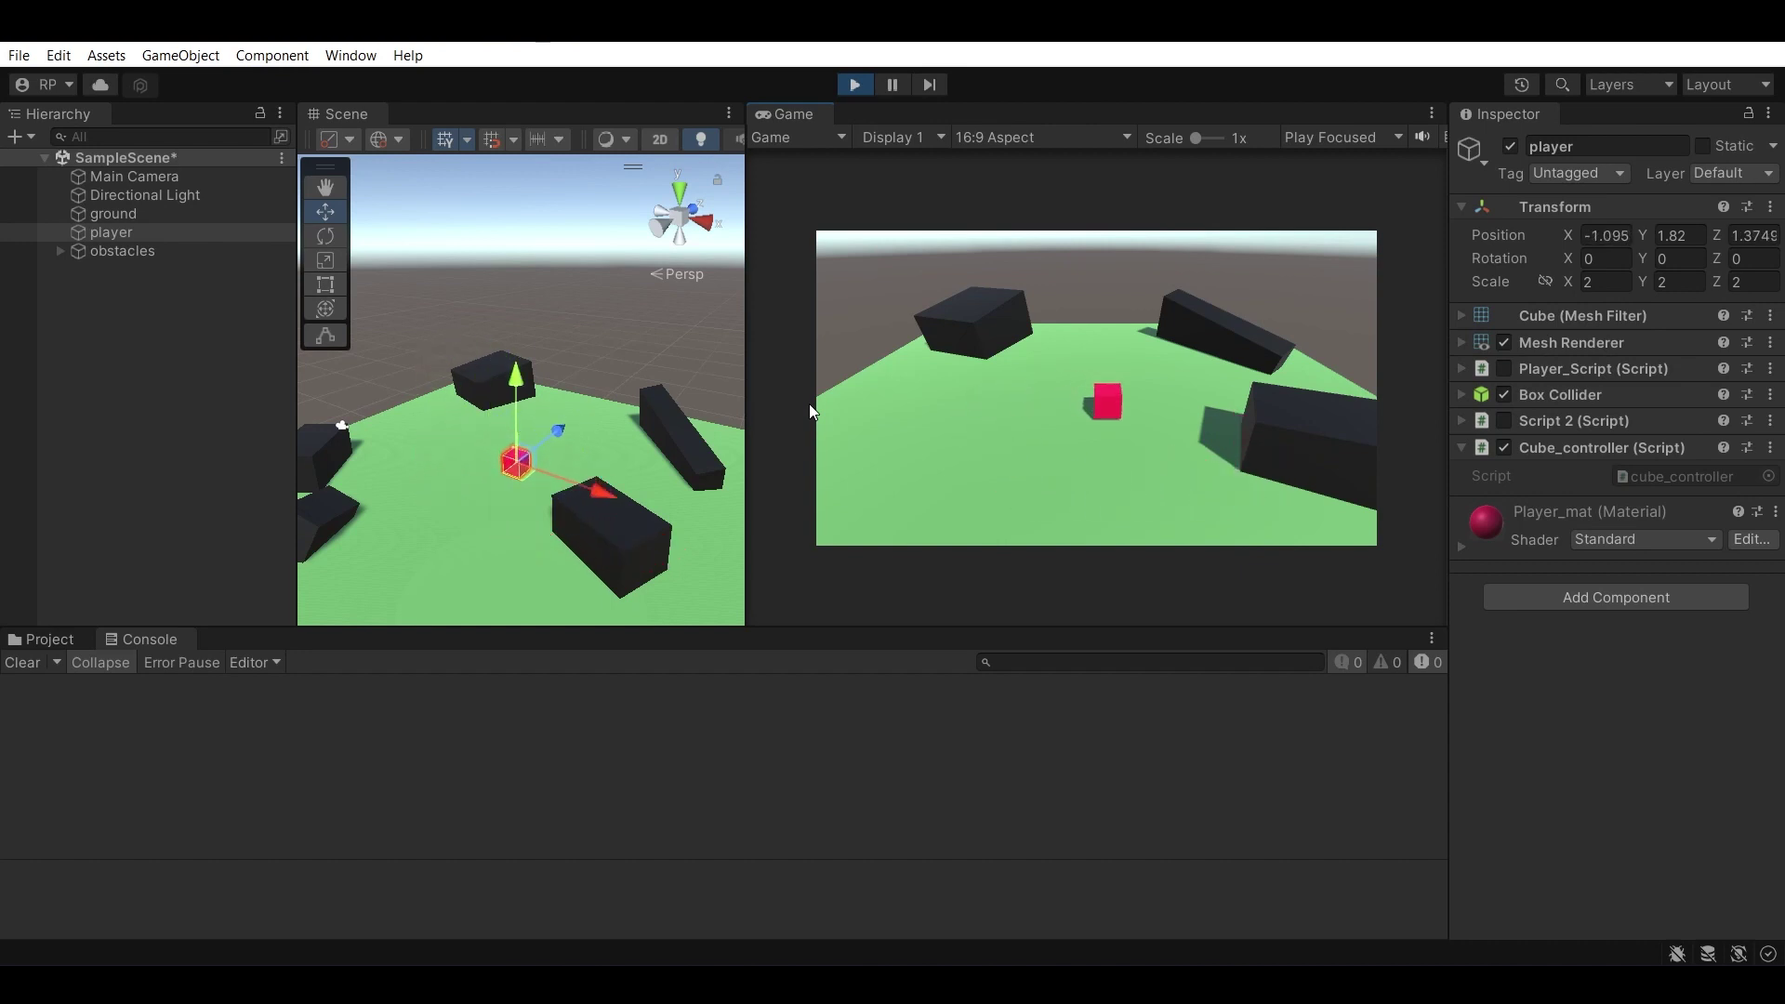
key(a)
key(w)
key(d)
key(a)
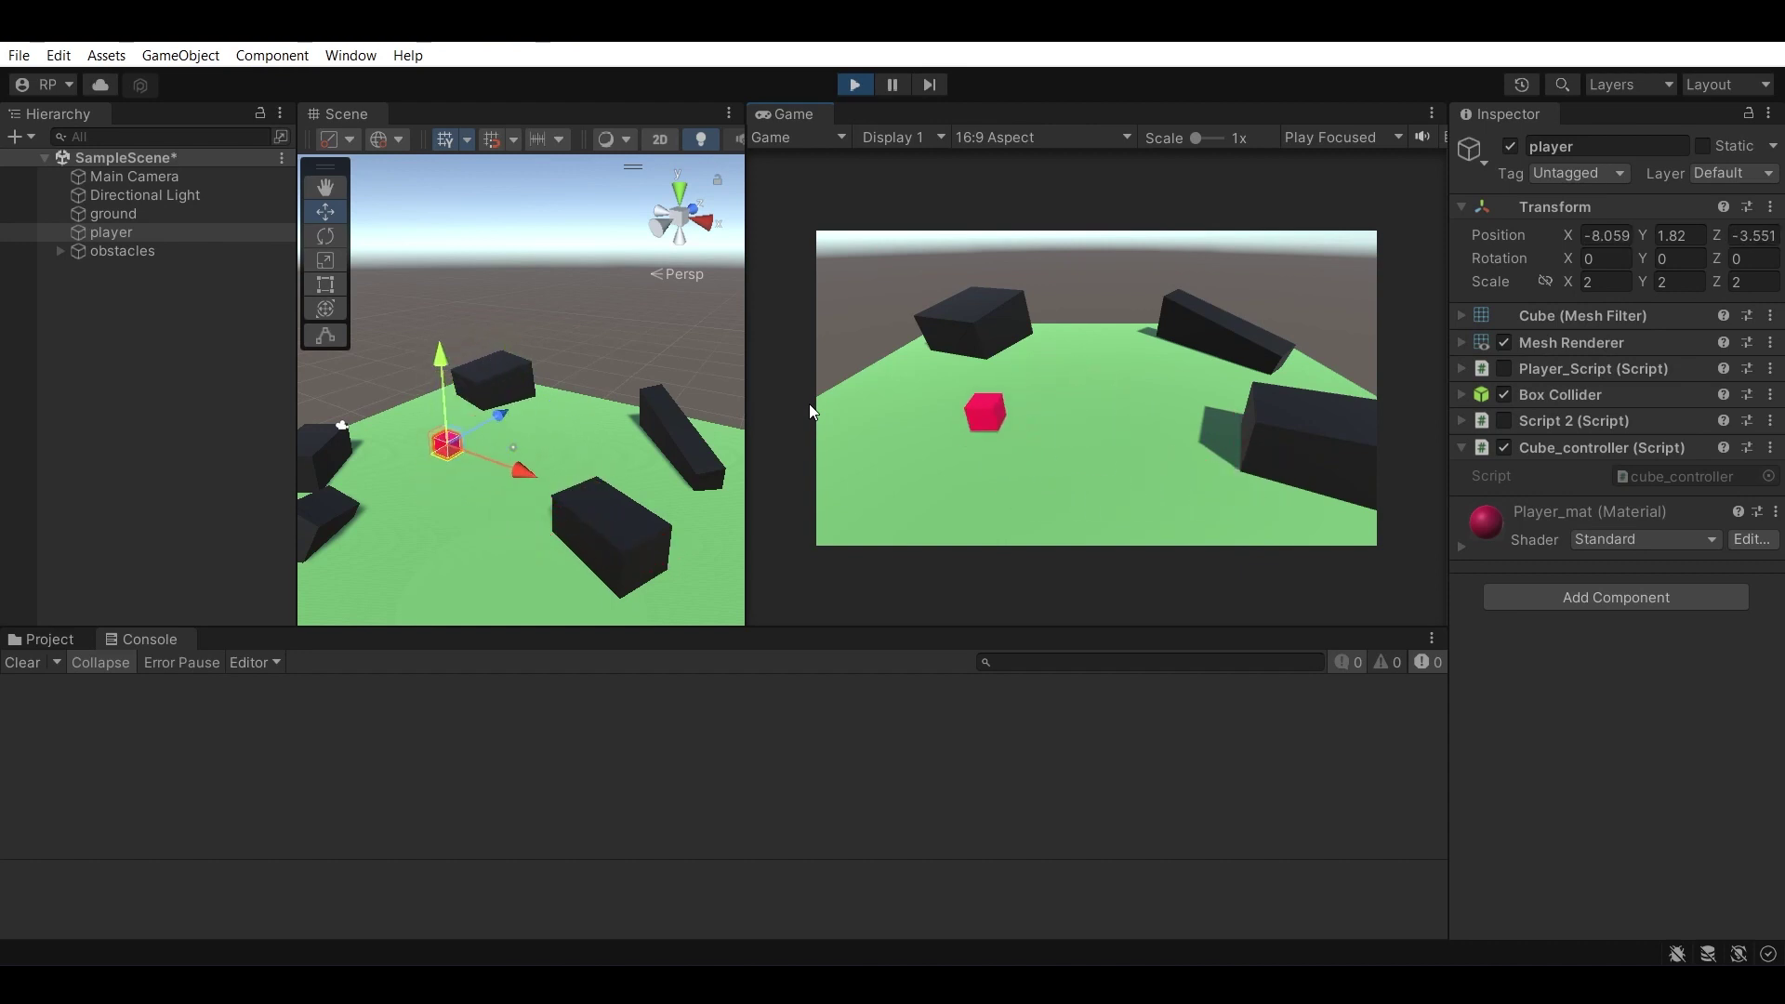
key(d)
key(a)
key(s)
key(d)
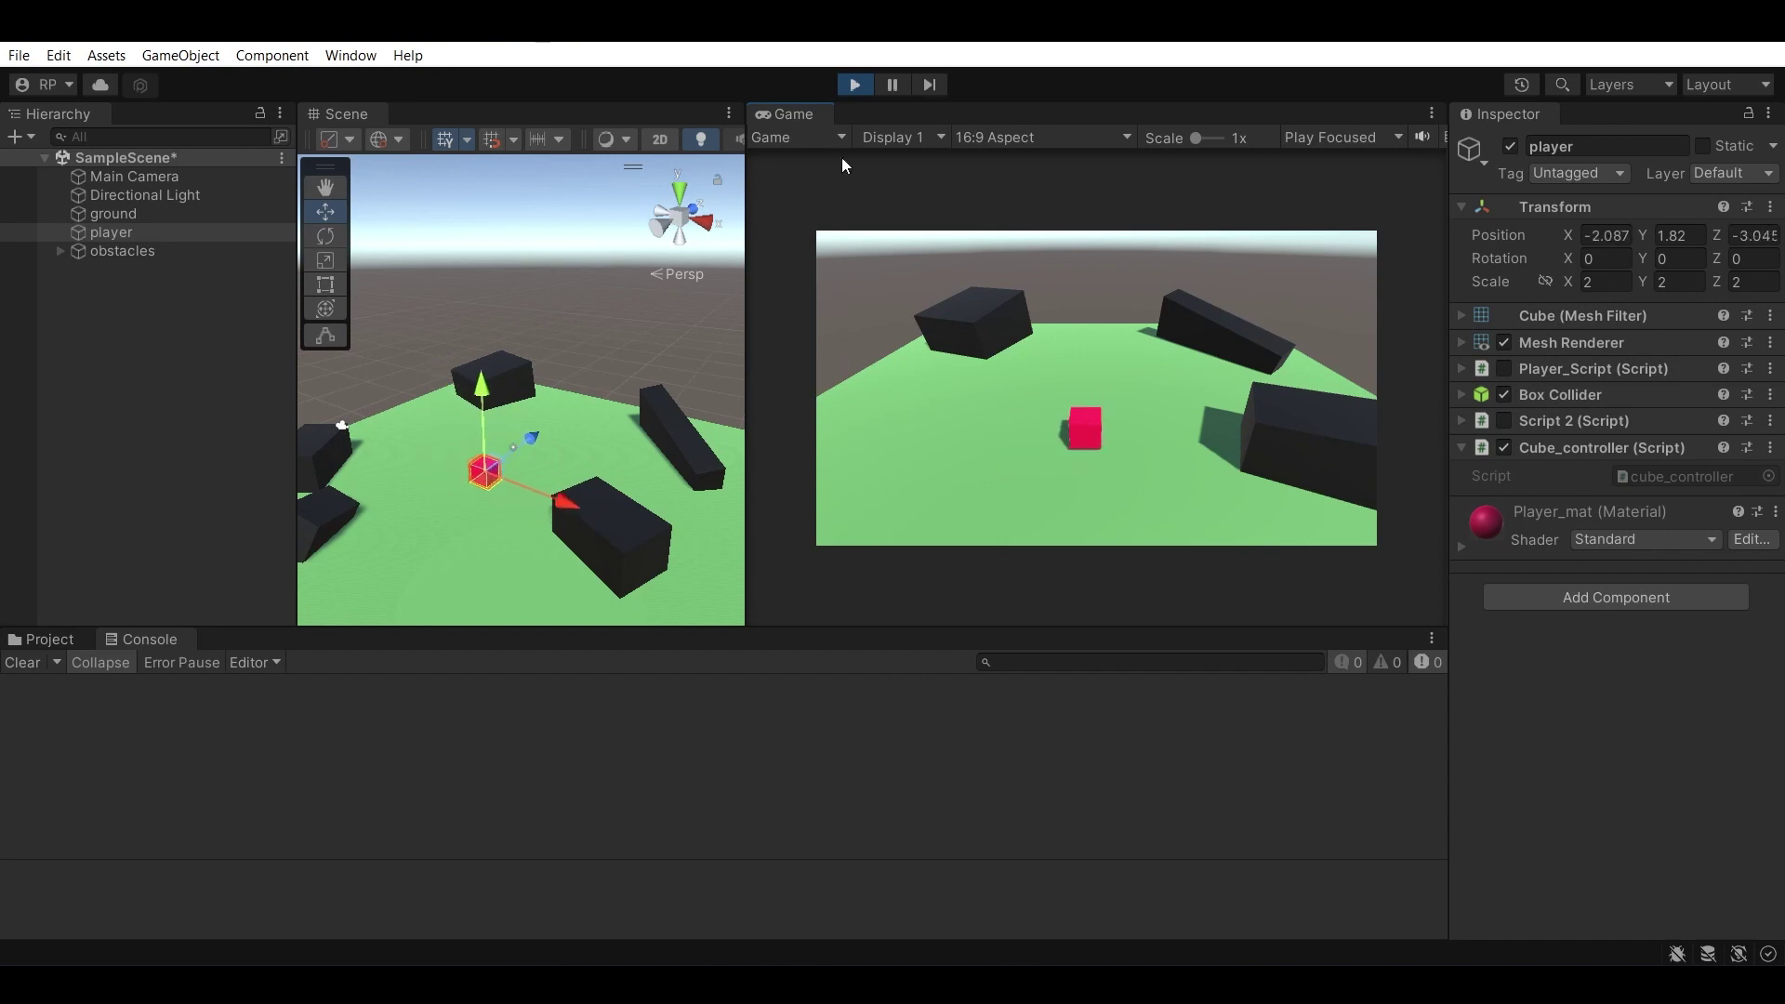
key(a)
key(d)
key(s)
key(a)
key(d)
key(w)
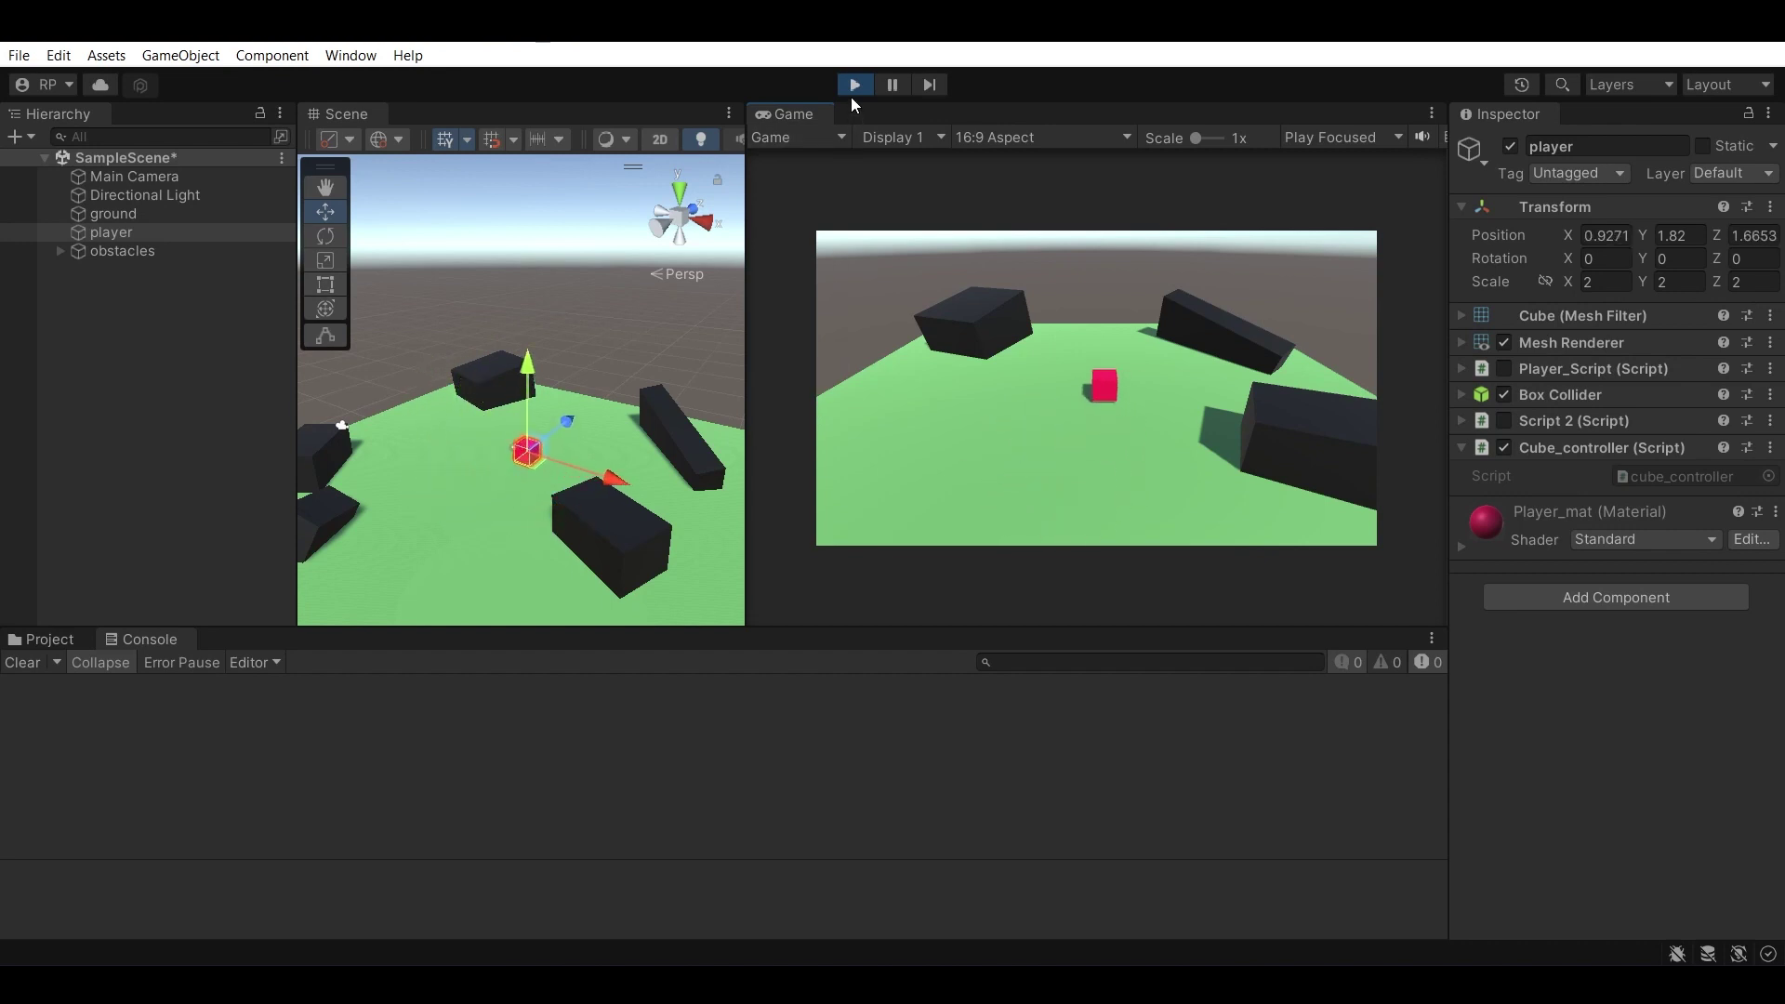
key(a)
key(d)
key(a)
key(s)
key(w)
key(d)
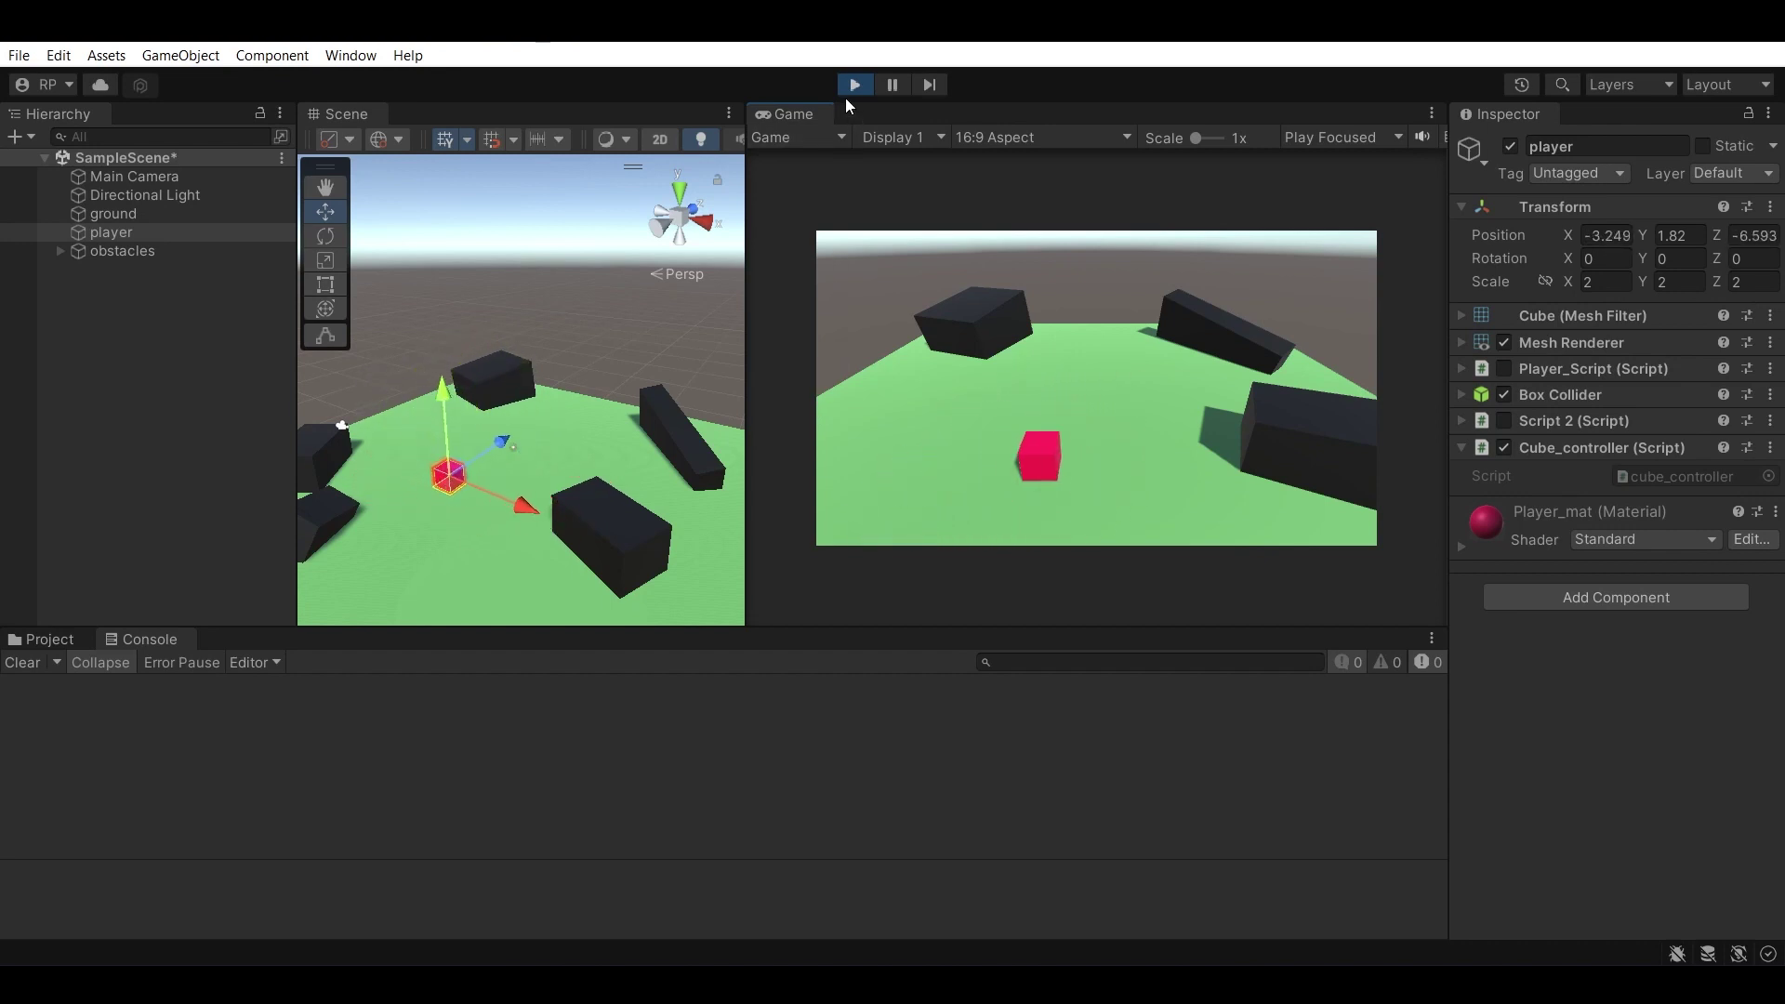
key(s)
key(w)
key(d)
key(a)
key(d)
key(s)
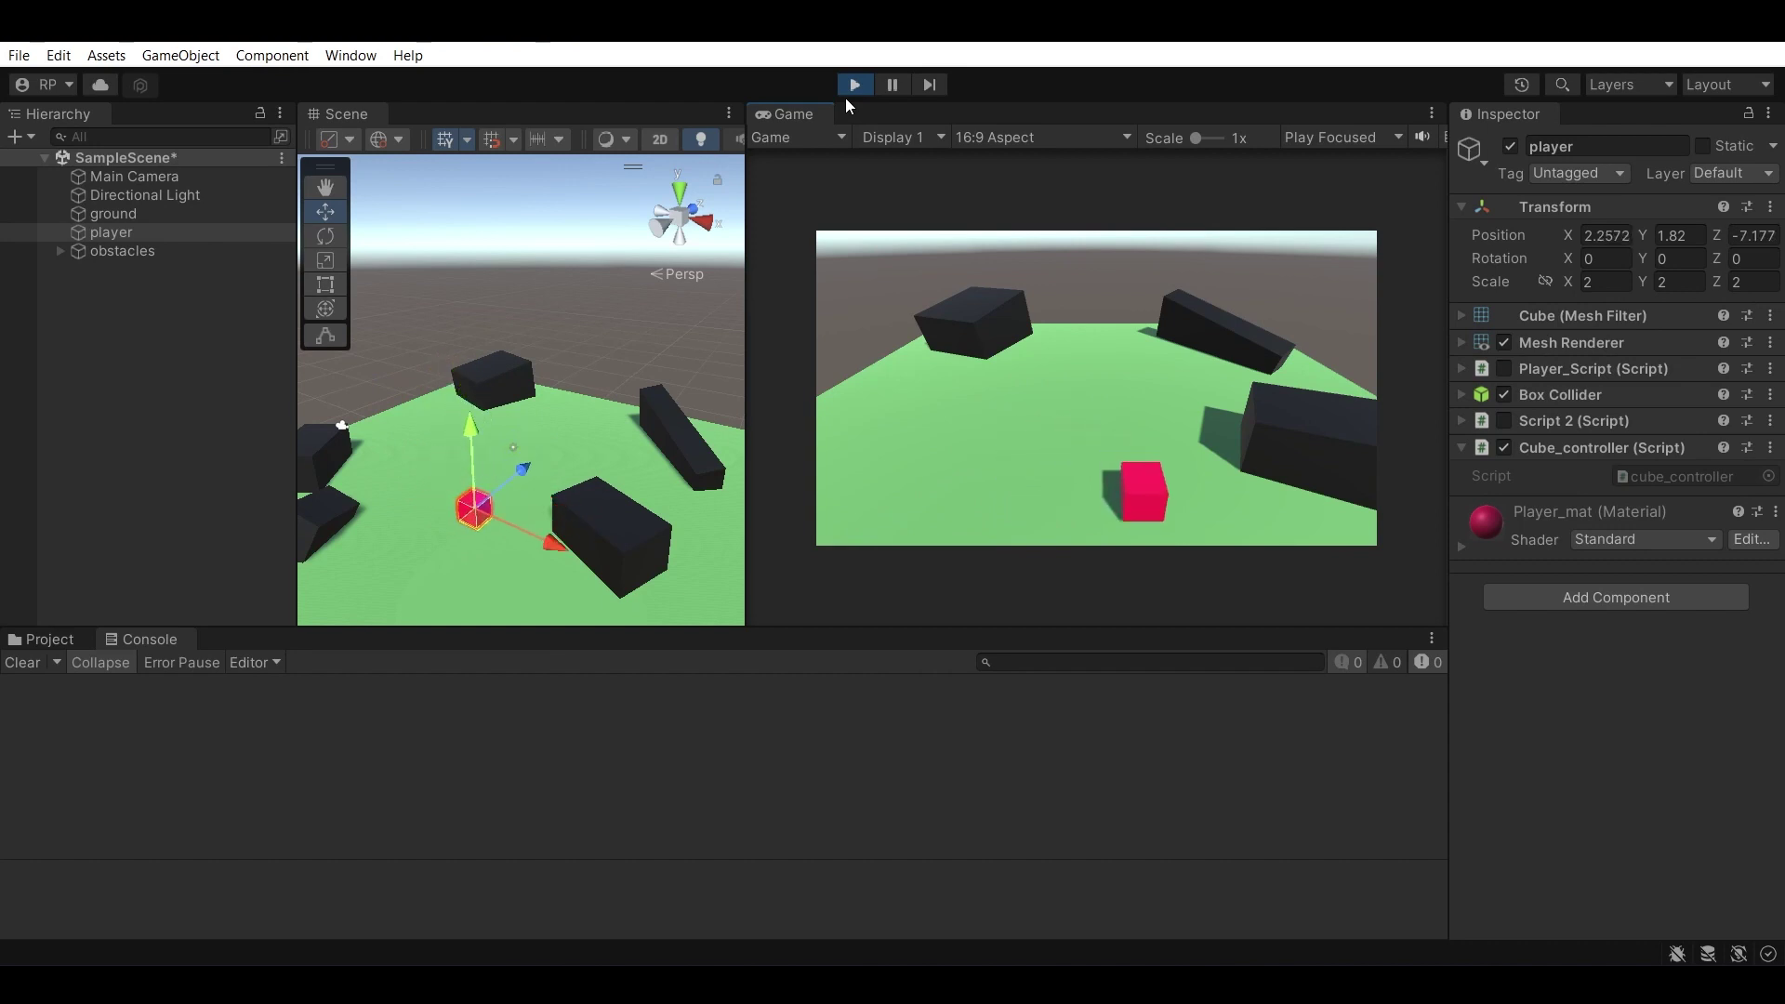
key(a)
key(w)
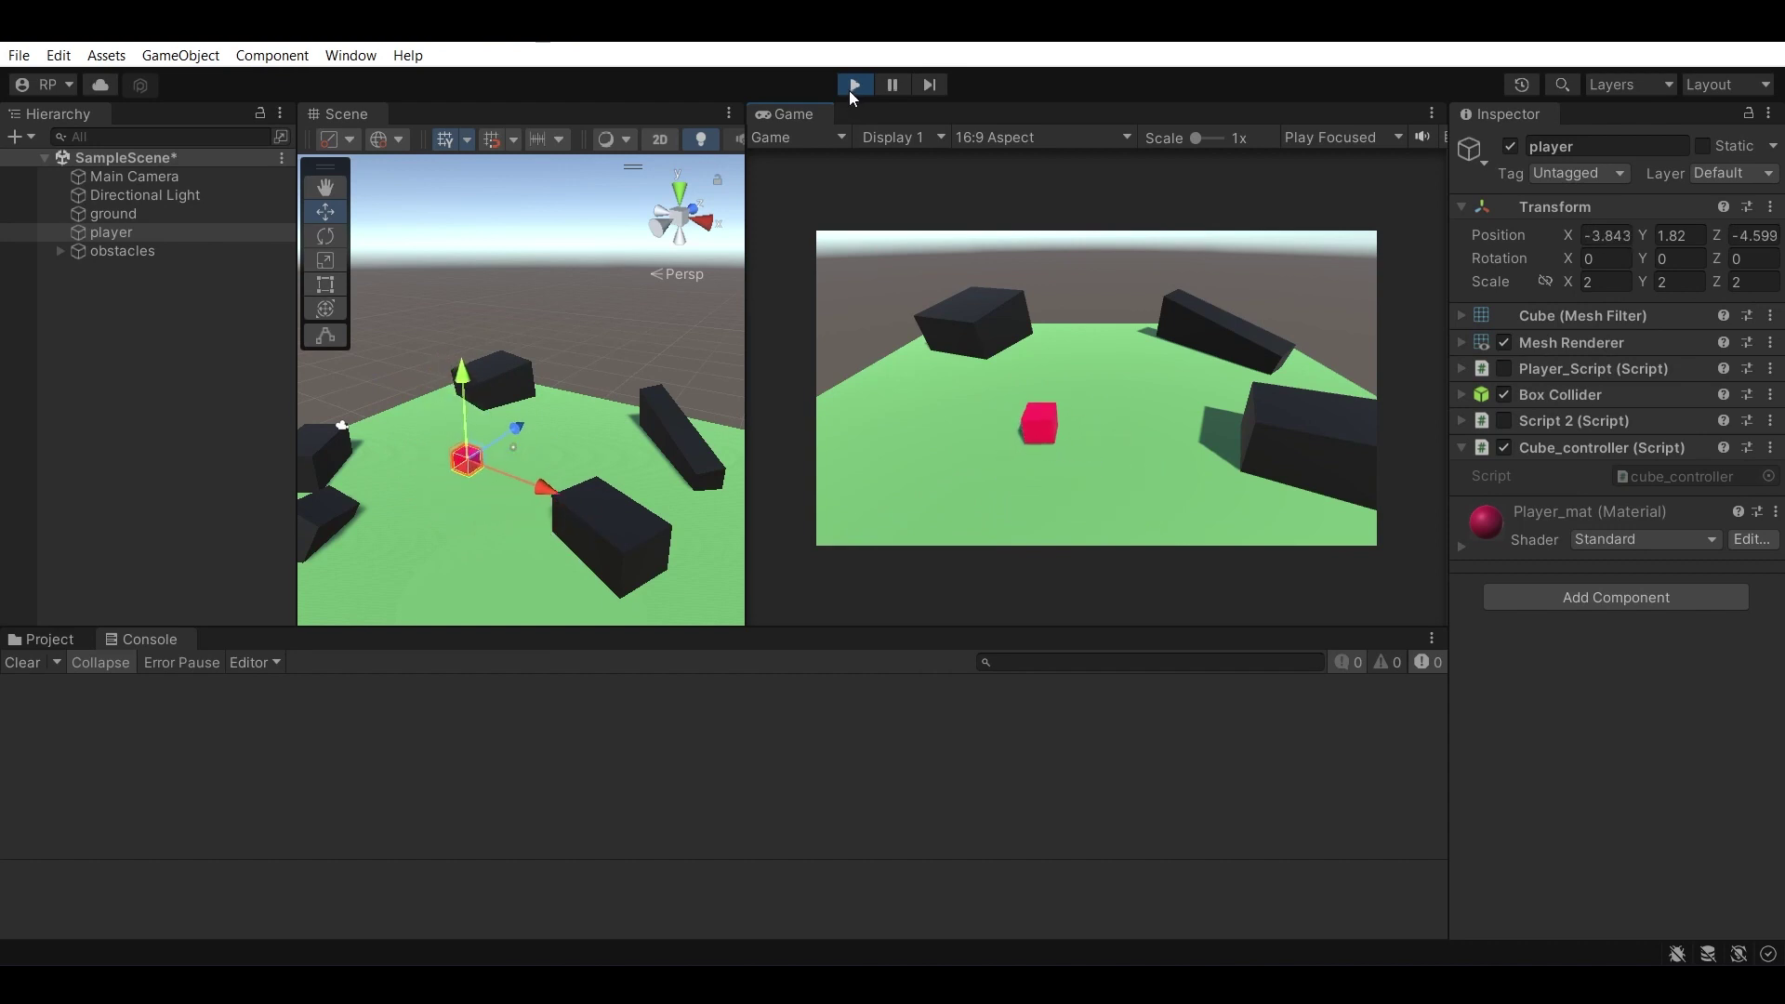
key(d)
key(a)
key(d)
key(s)
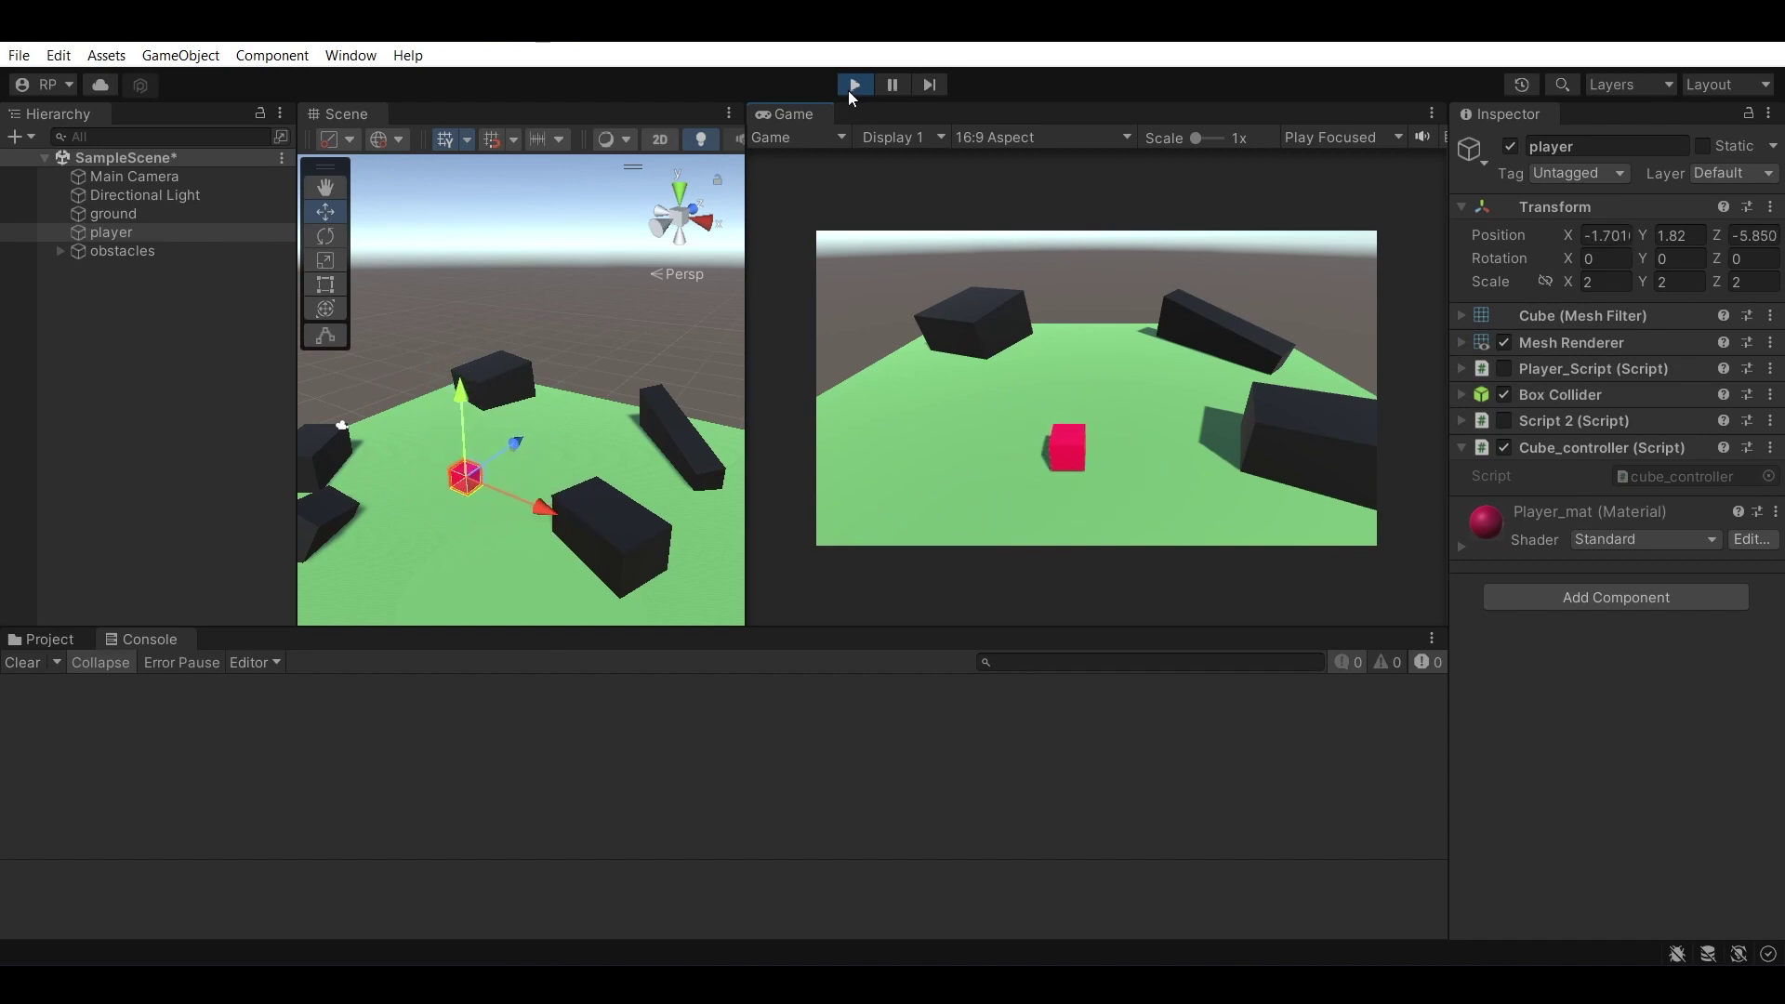
Exit Play mode, inspect the first obstacle Cube under obstacles, then select player.
click(849, 91)
click(183, 263)
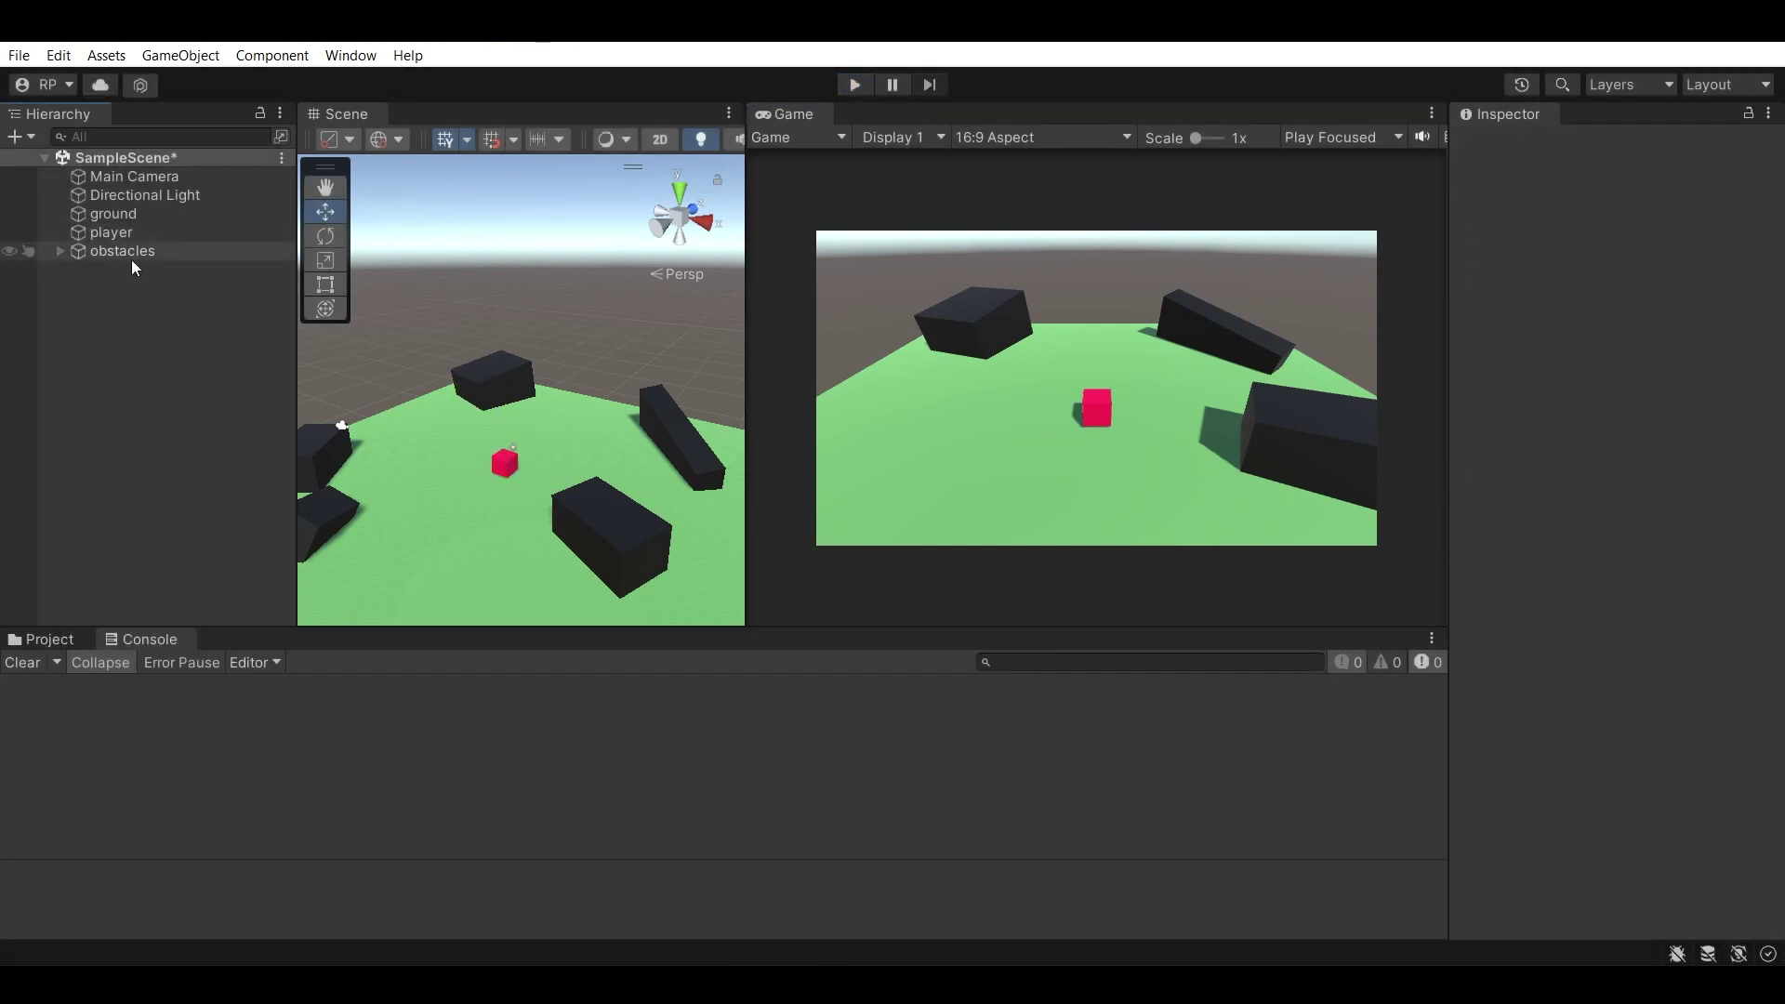
click(79, 257)
click(160, 269)
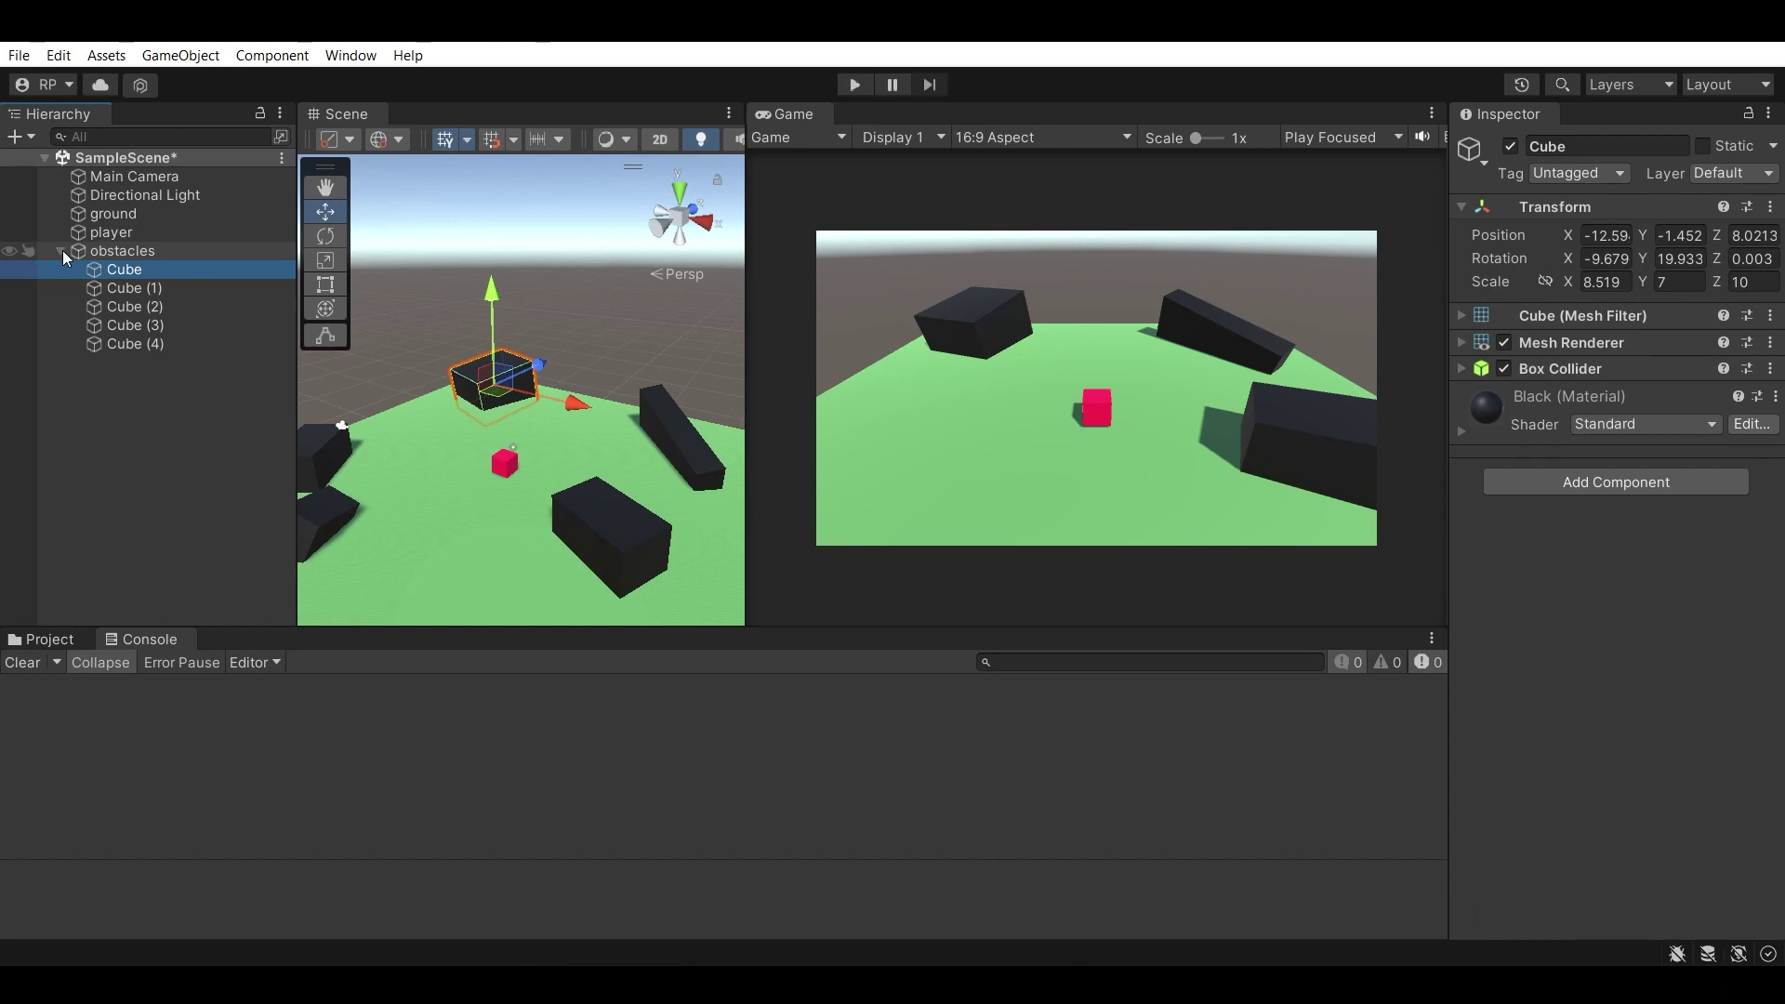
click(62, 251)
click(102, 234)
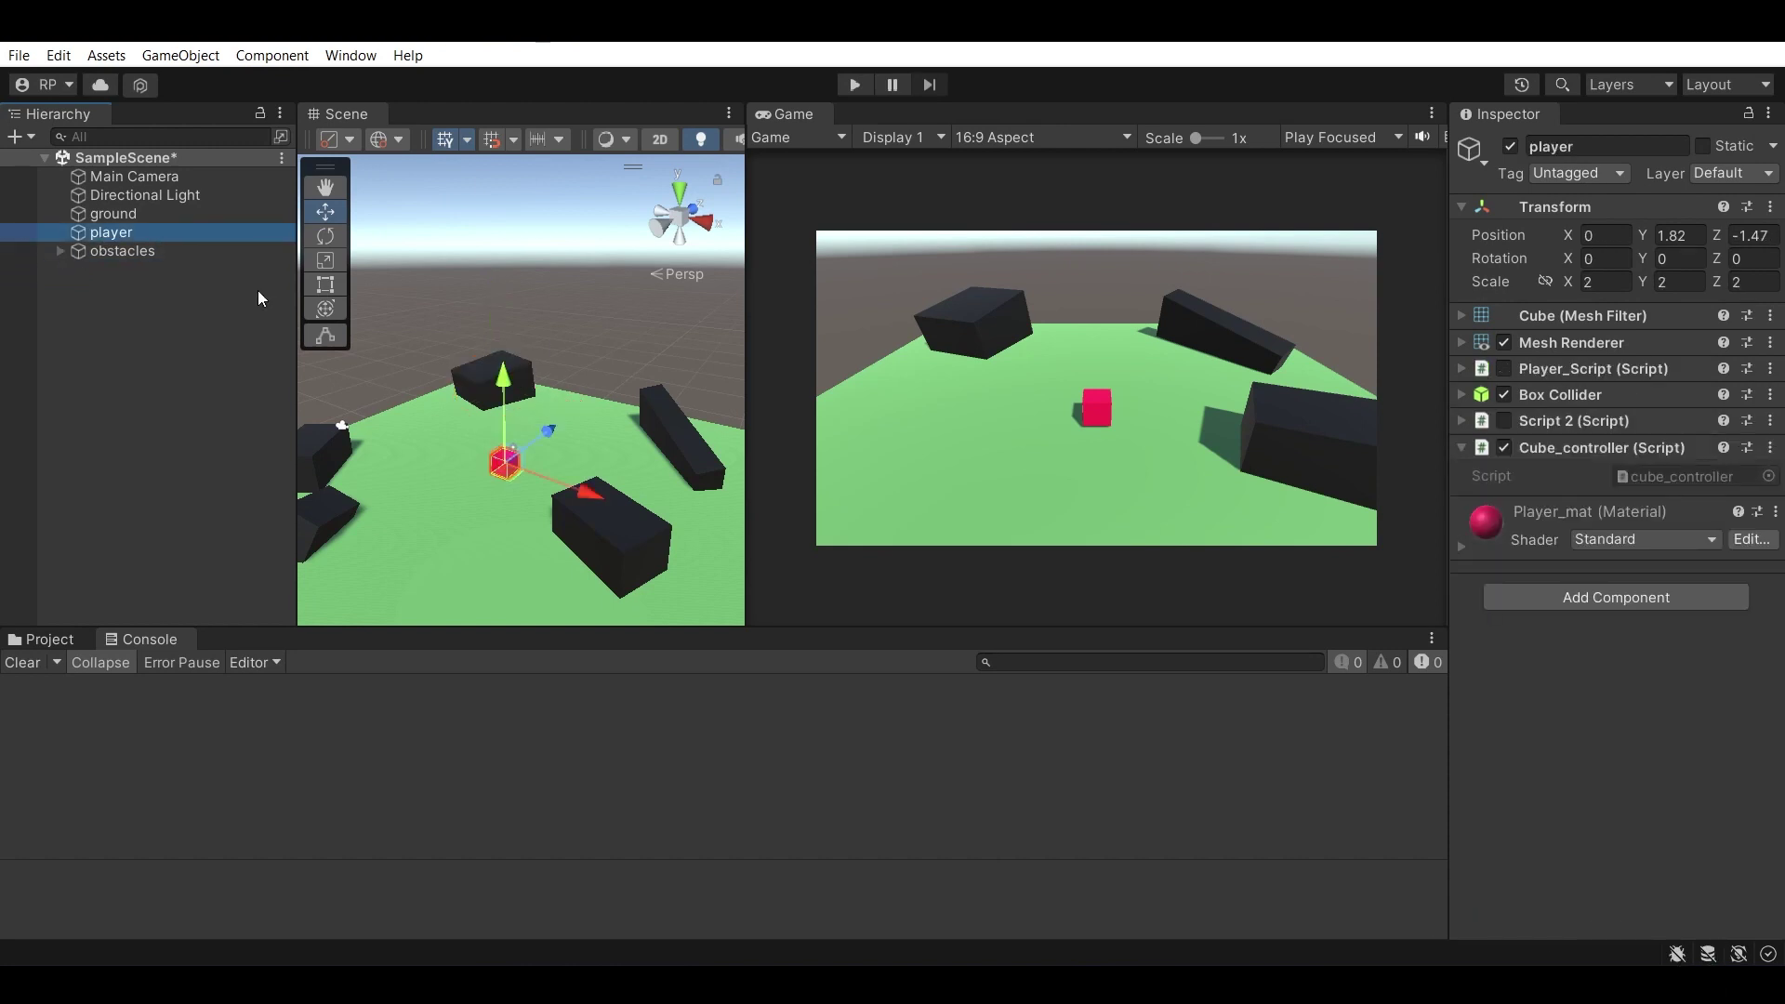